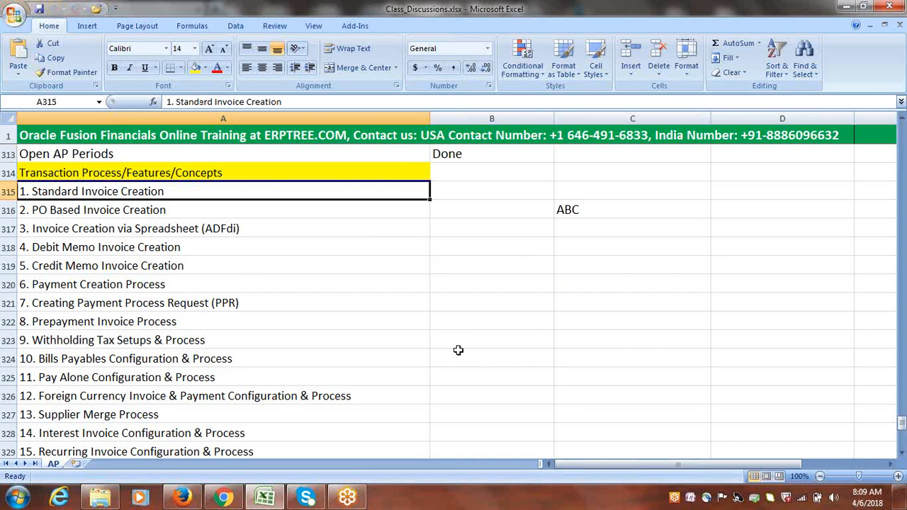
Sign in to Oracle Applications Cloud in Firefox with the user ID and account password
left_click(194, 500)
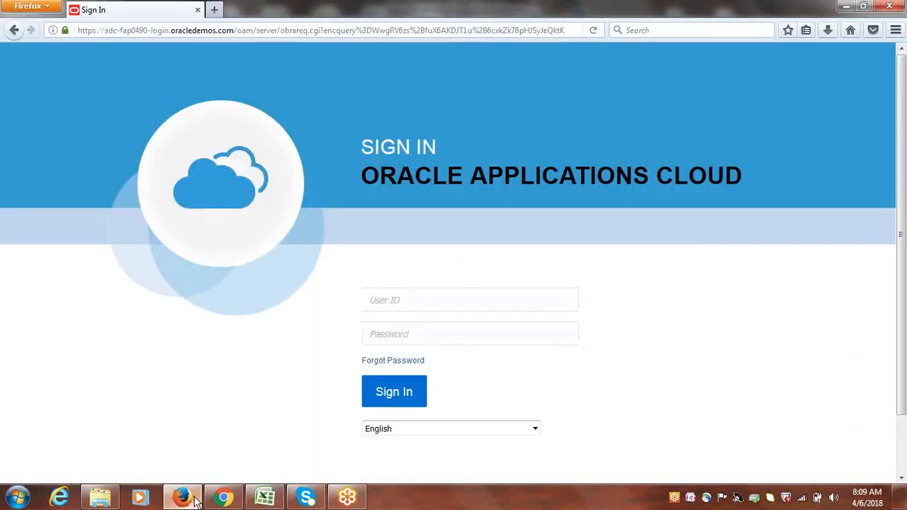
left_click(404, 304)
type("google")
key("Tab")
type("•••••")
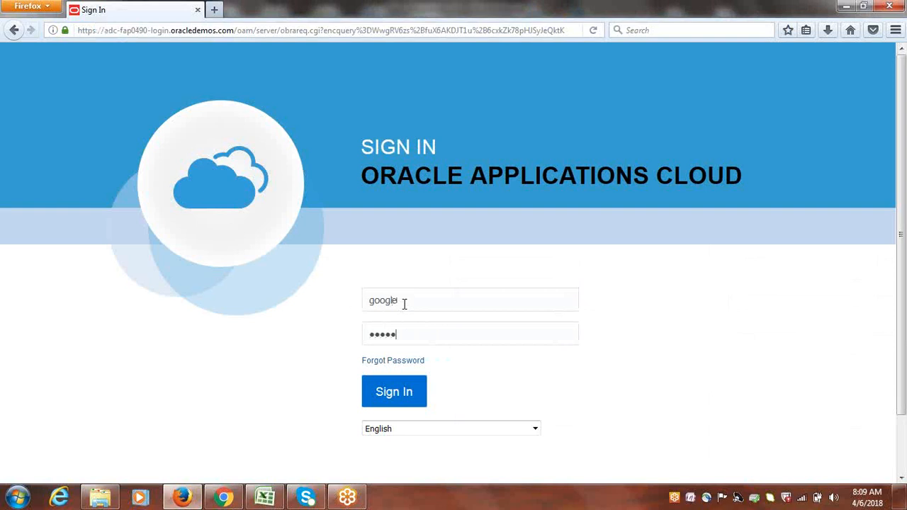
type("•••")
key("Return")
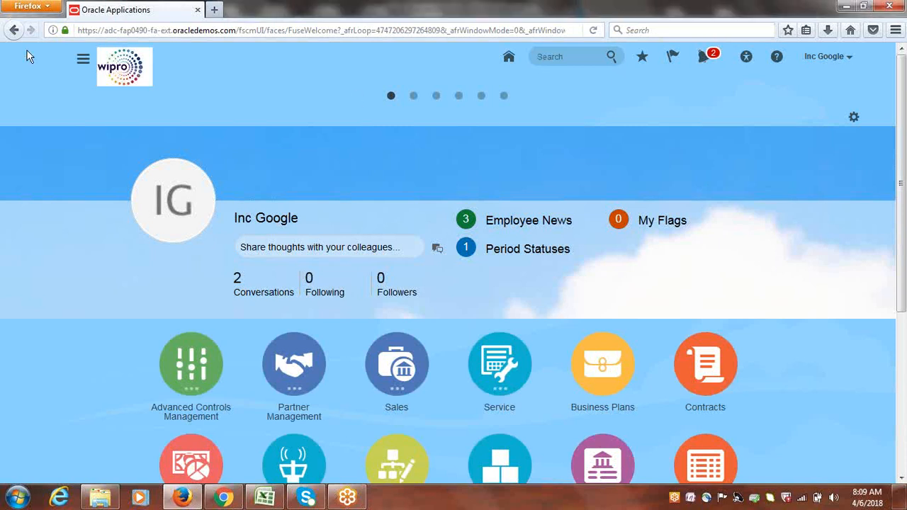
Go through the Navigator to Payables > Invoices to open the Invoices work area
left_click(83, 61)
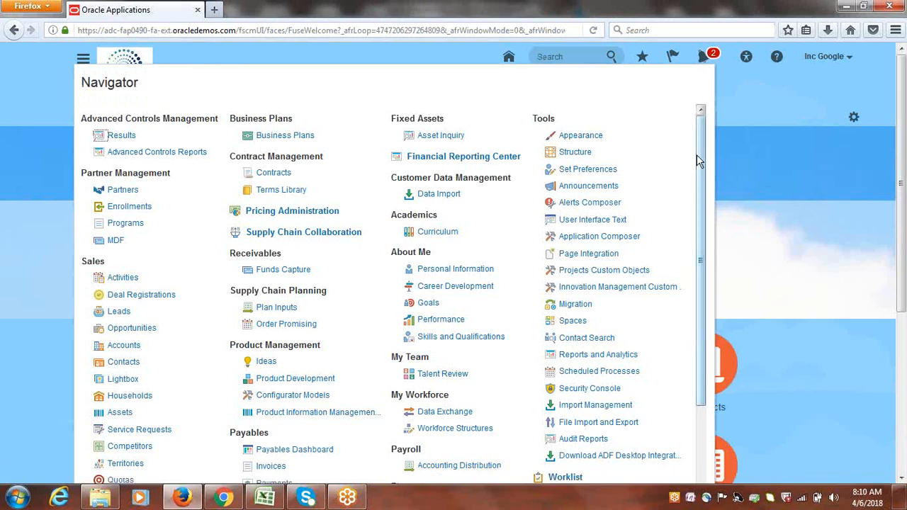
scroll(706, 190, "down", 3)
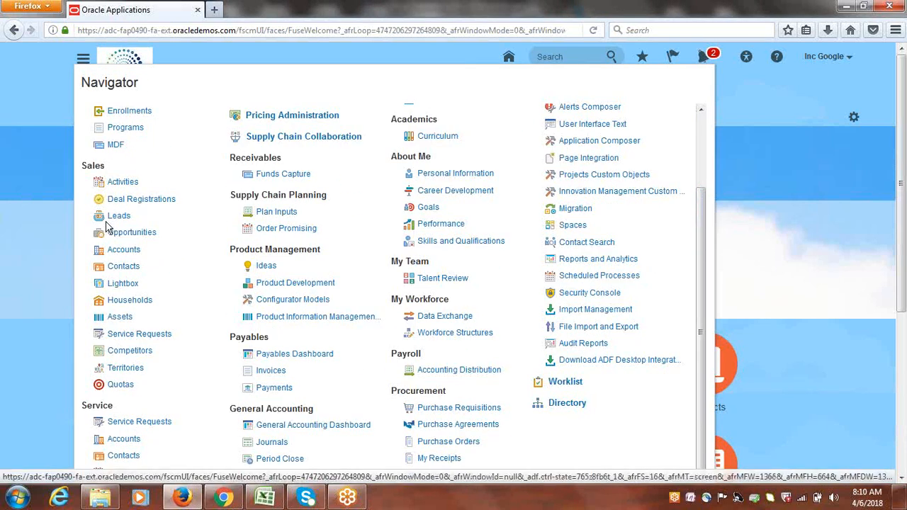
left_click_drag(229, 341, 271, 344)
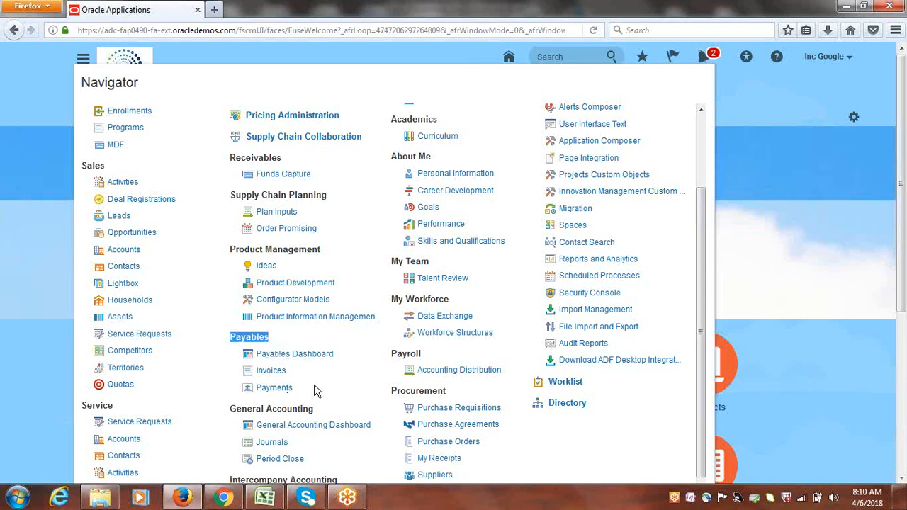
left_click(269, 373)
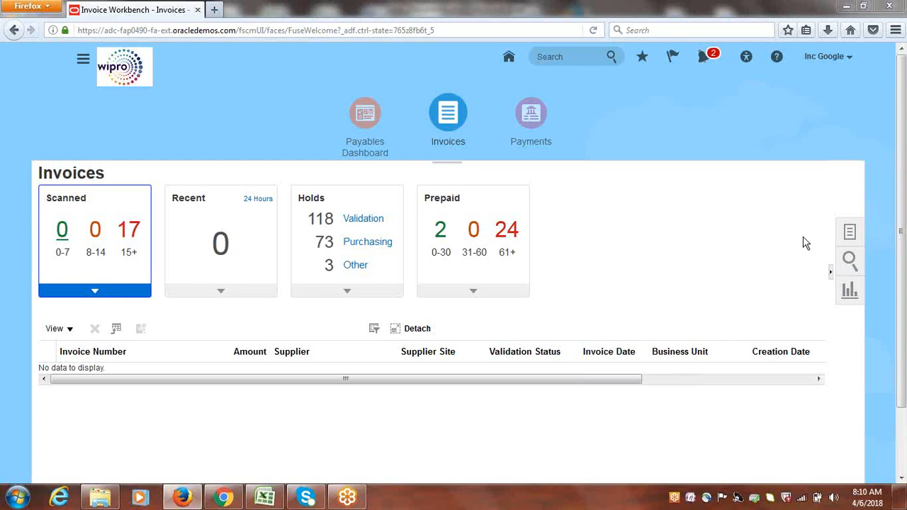
left_click(849, 233)
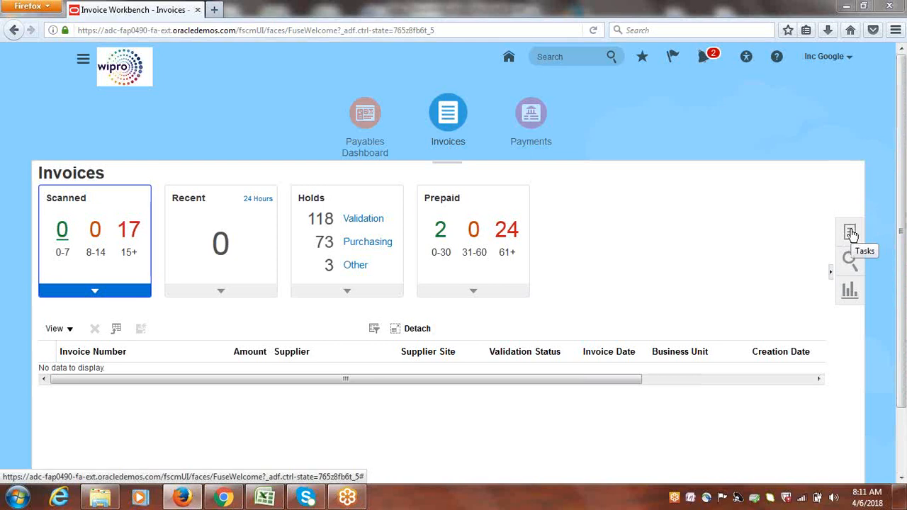
Show the invoice Tasks panel and choose Create Invoice
left_click(851, 233)
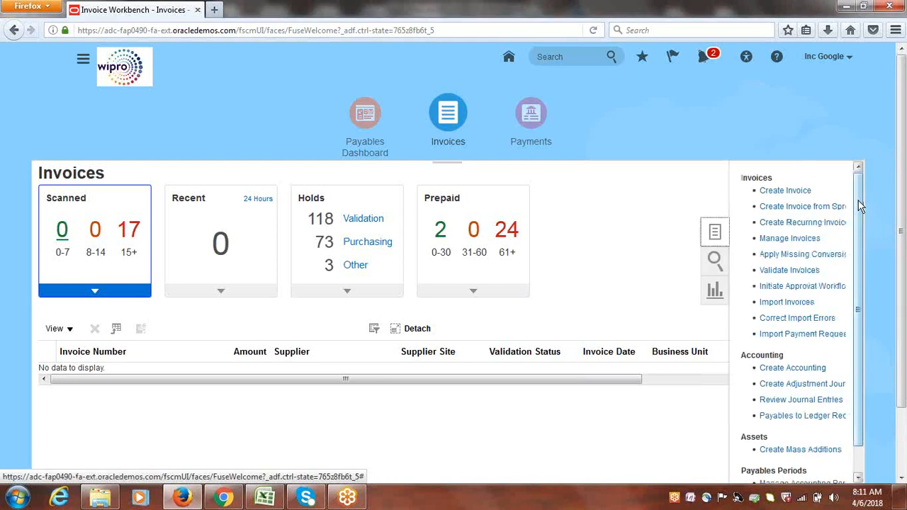
left_click_drag(858, 202, 871, 150)
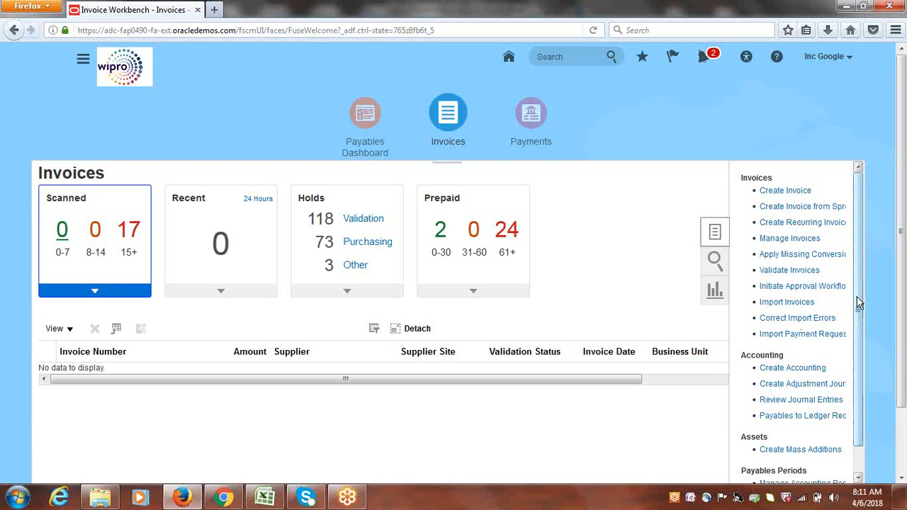
left_click(786, 198)
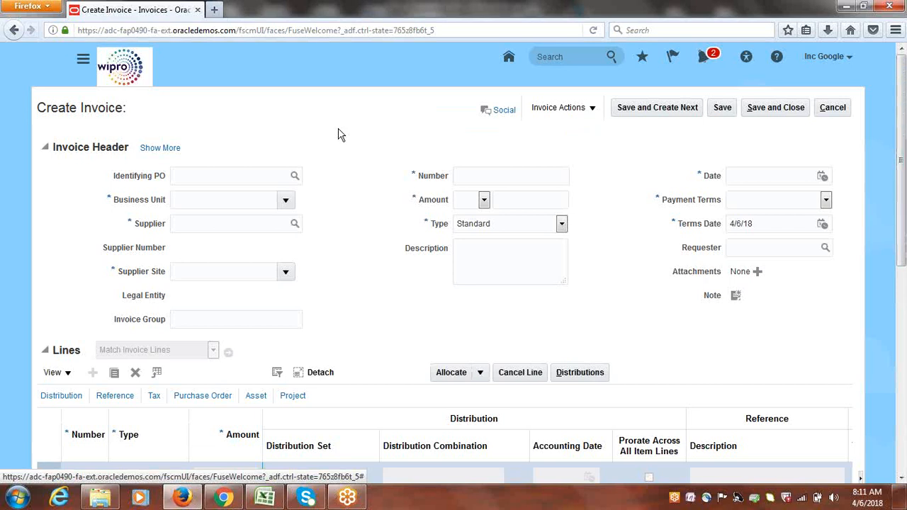
Review the blank Create Invoice form, pointing out the Business Unit field and scrolling through it
double_click(128, 204)
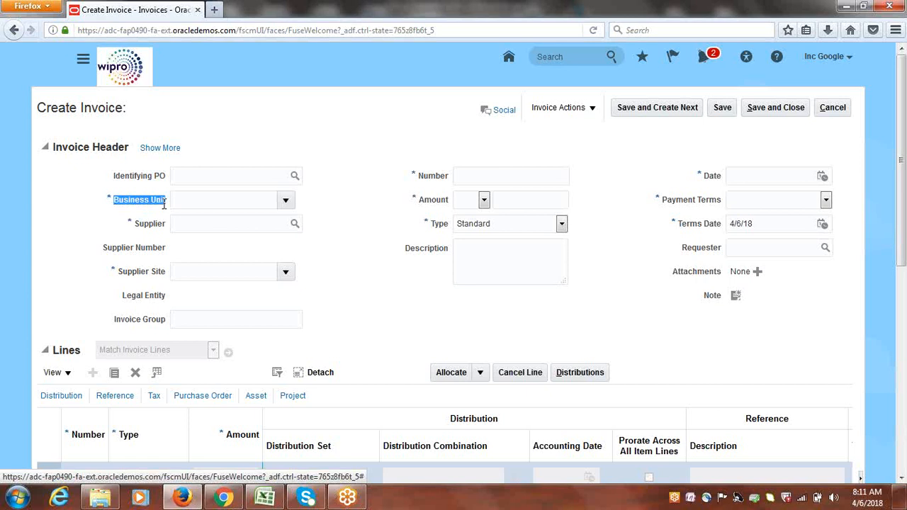
left_click(378, 199)
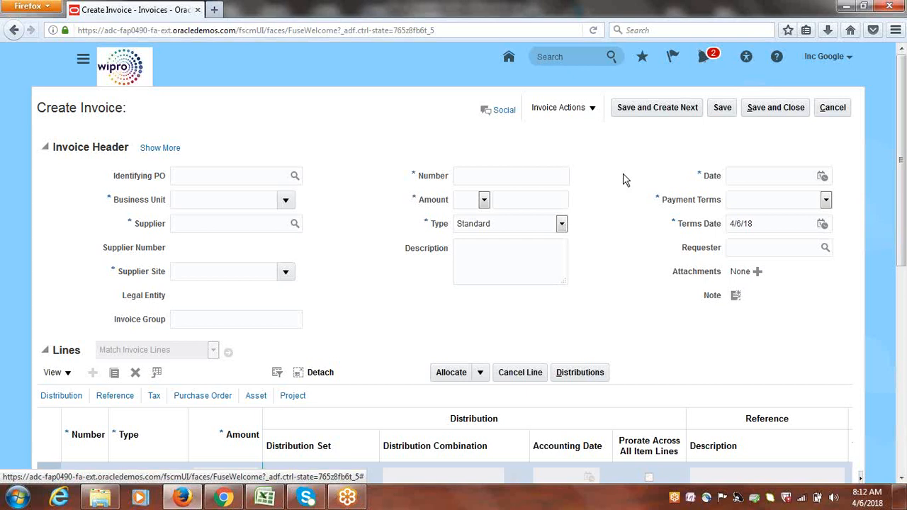
mouse_move(905, 86)
left_mouse_down()
mouse_move(904, 304)
mouse_move(897, 78)
left_mouse_up()
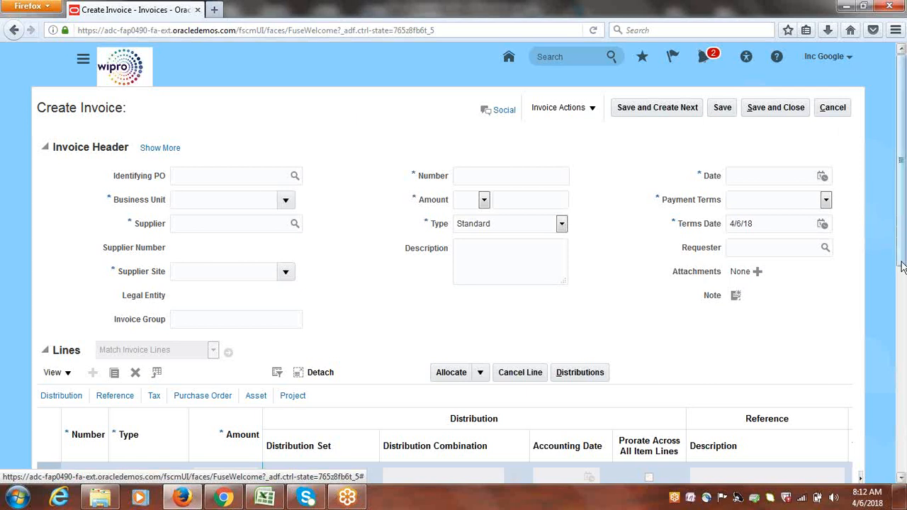
scroll(904, 284, "down", 2)
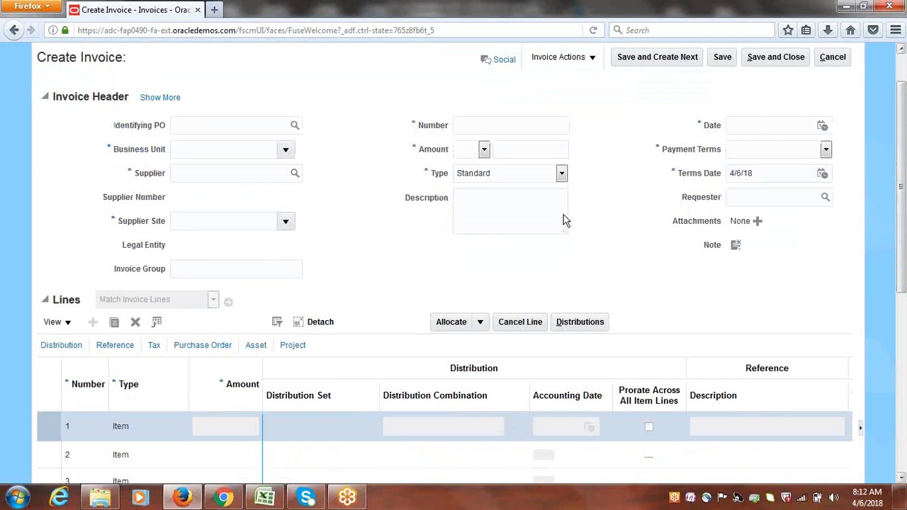
scroll(903, 268, "up", 2)
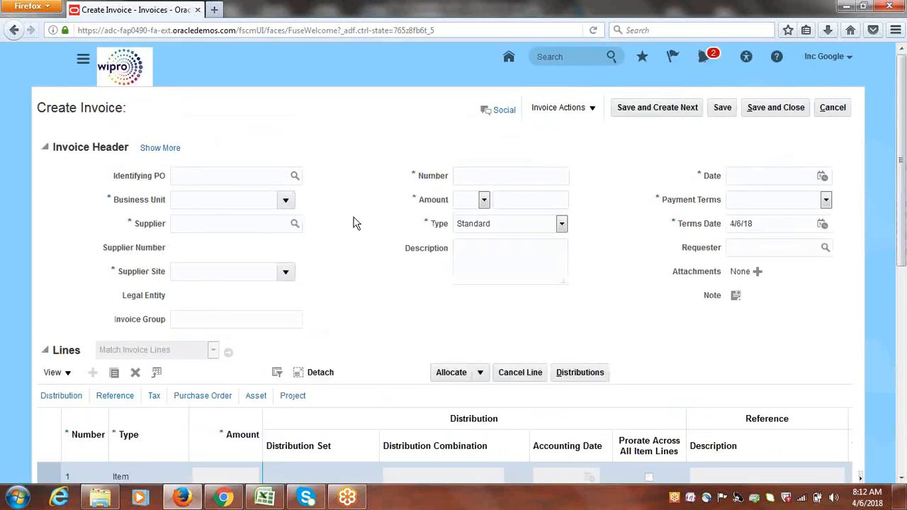
List the Business Unit choices and scroll from Australia Business Unit through Google US Business Unit
left_click(285, 204)
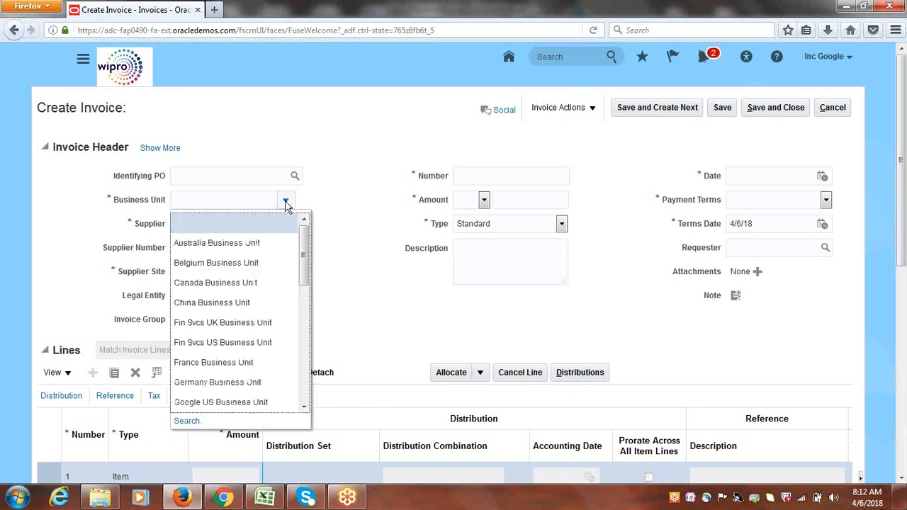
left_click_drag(304, 244, 343, 222)
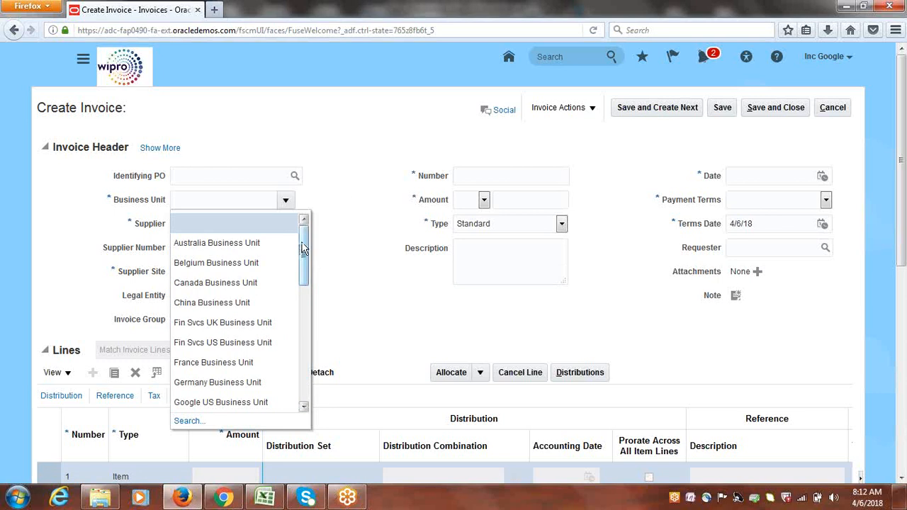
left_click_drag(308, 256, 309, 376)
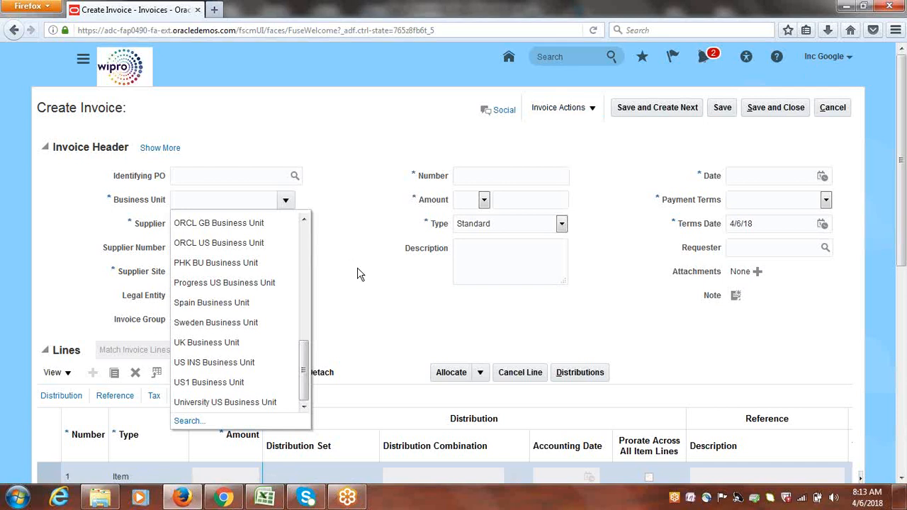
mouse_move(305, 372)
left_mouse_down()
mouse_move(316, 282)
mouse_move(309, 287)
left_mouse_up()
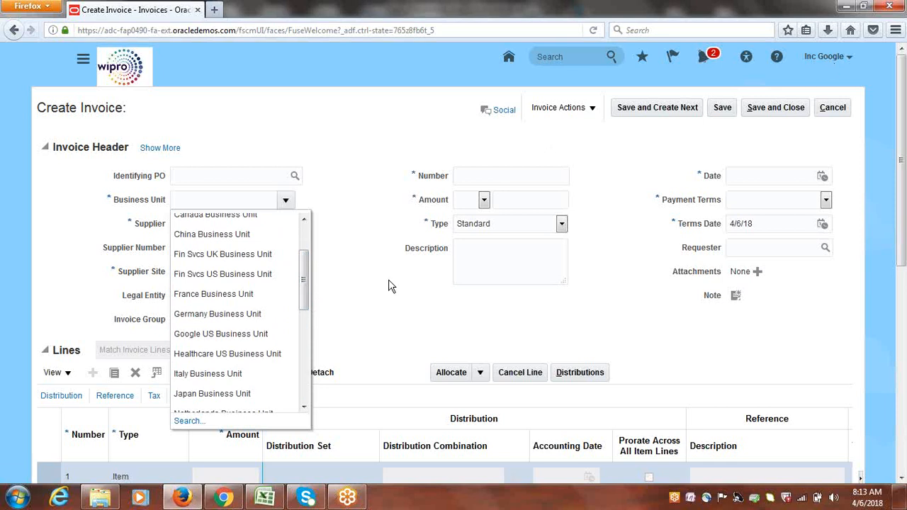
left_click_drag(306, 271, 315, 236)
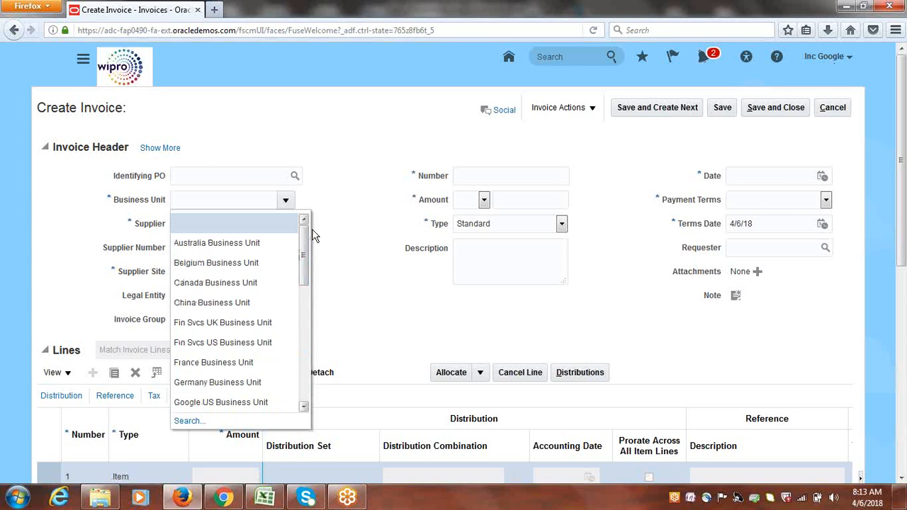
Switch to the Excel notes workbook and select cell B320
left_click(267, 499)
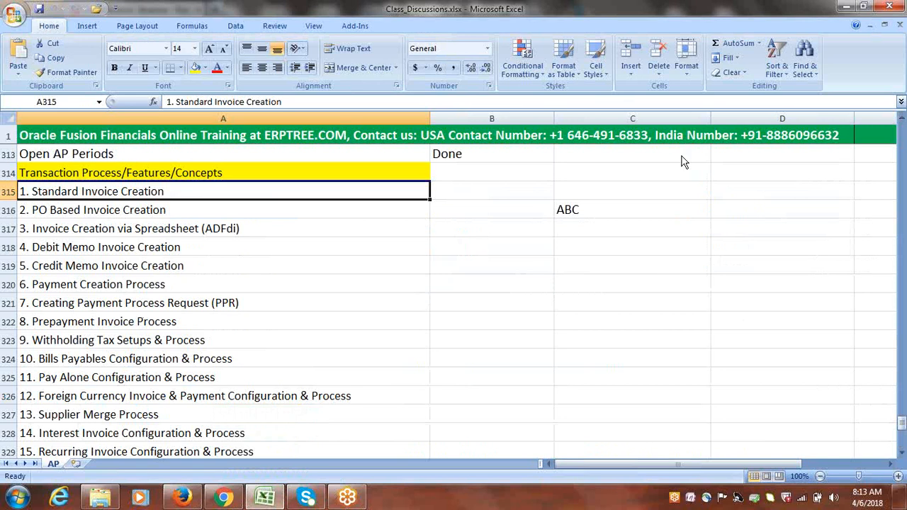
left_click(769, 16)
left_click(768, 15)
left_click(745, 196)
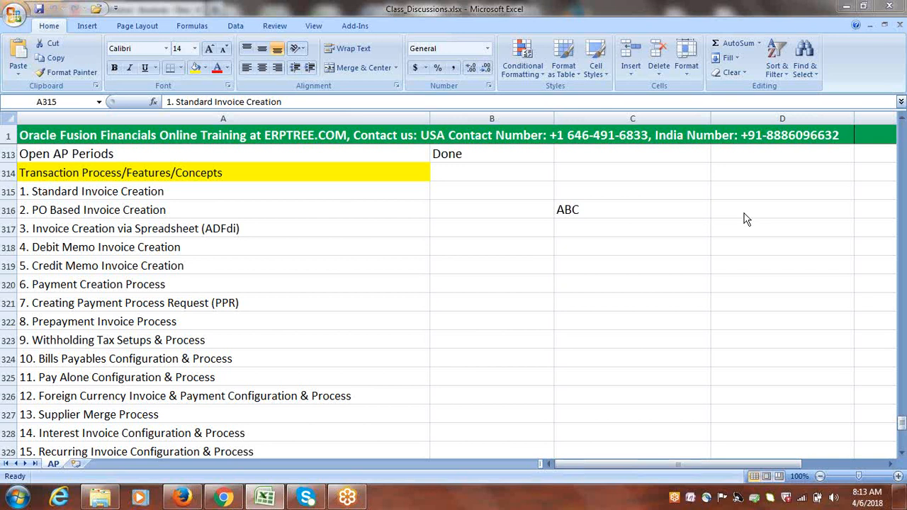
left_click(494, 287)
left_click(495, 282)
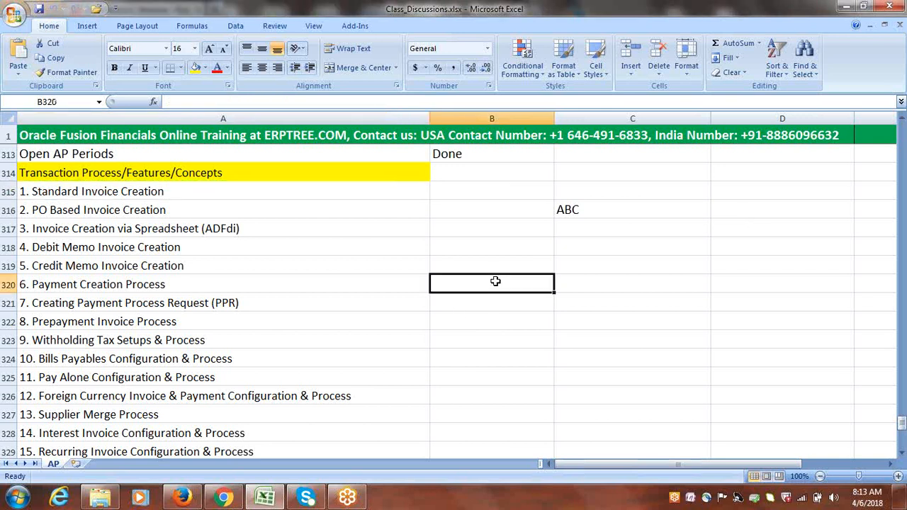
left_click(750, 36)
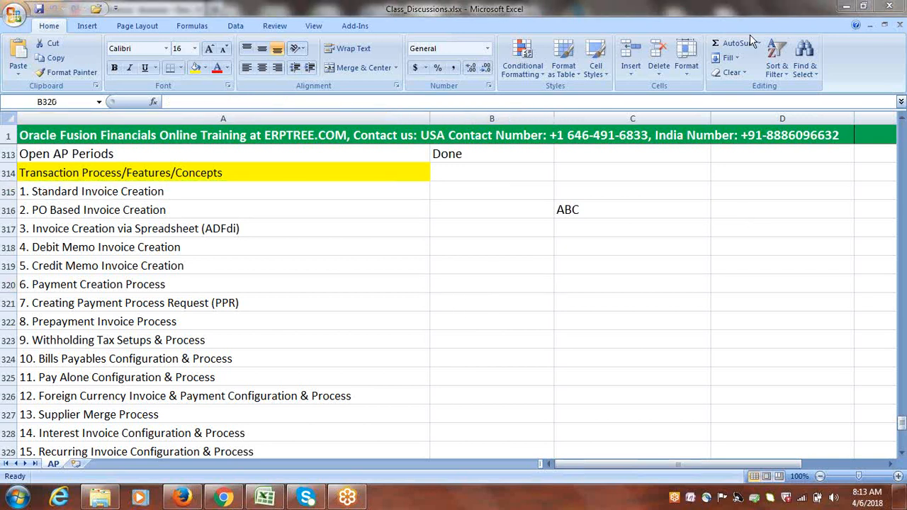
left_click(509, 267)
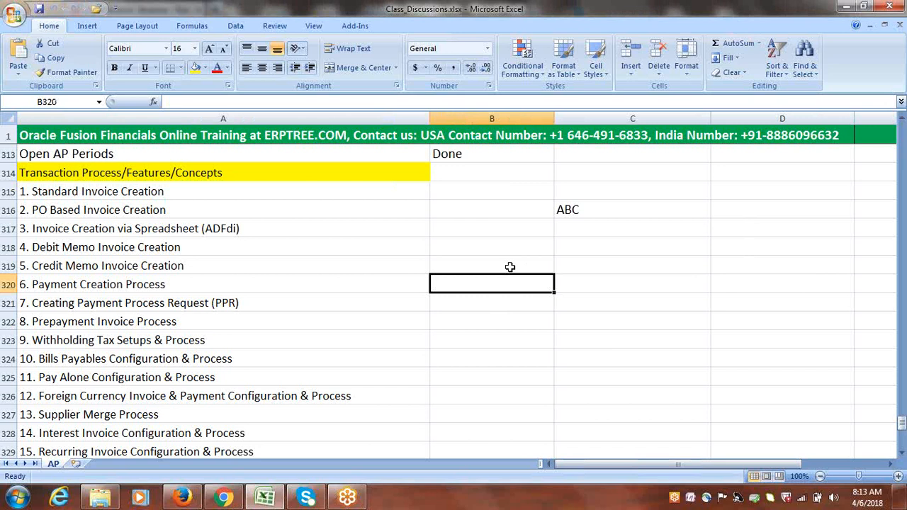
Enter 'RDS: COMMON' in B320 and bring the Create Invoice page back to front
type("RDS:")
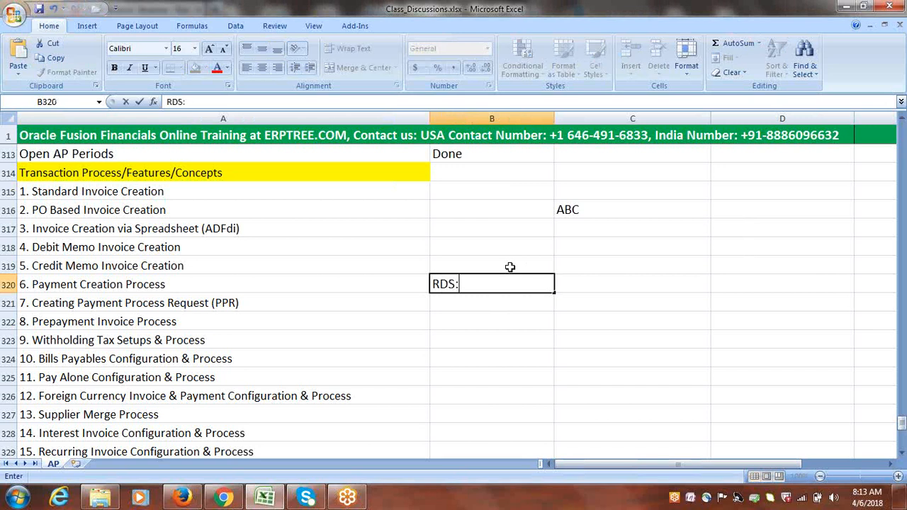
type(" COMMON")
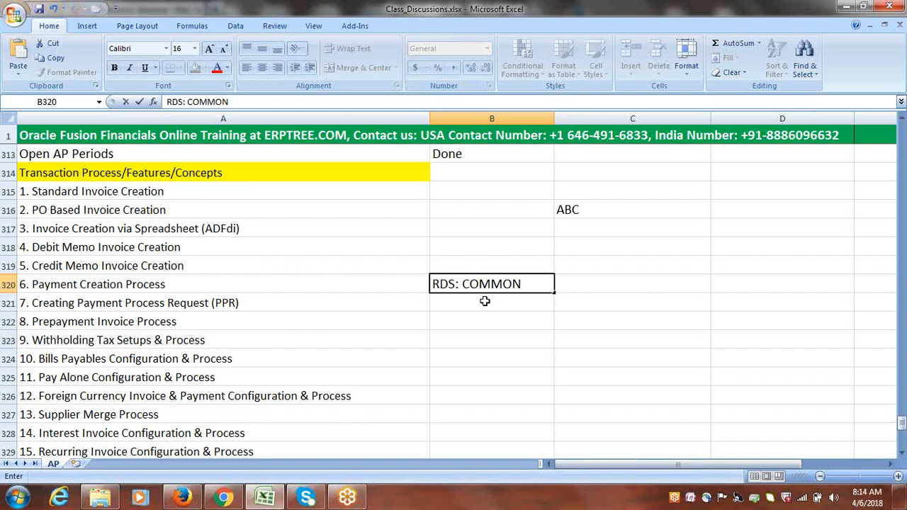
key("Return")
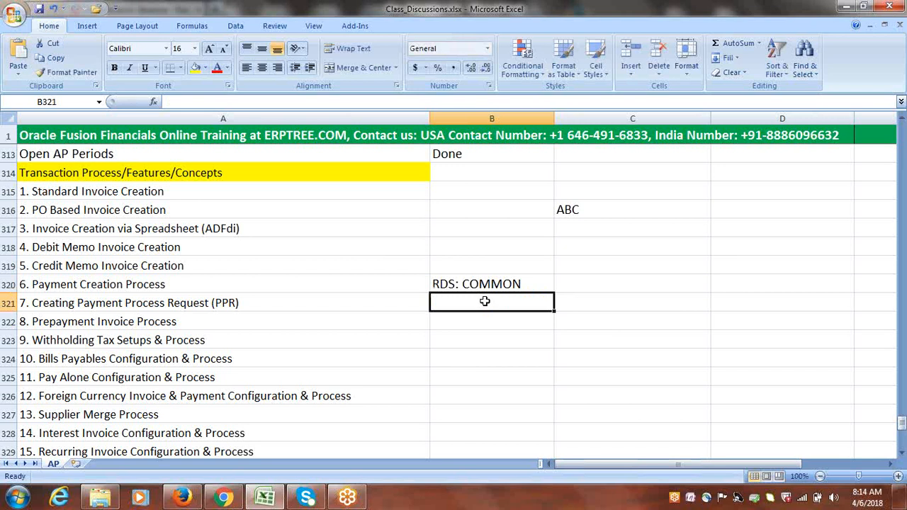
left_click(185, 498)
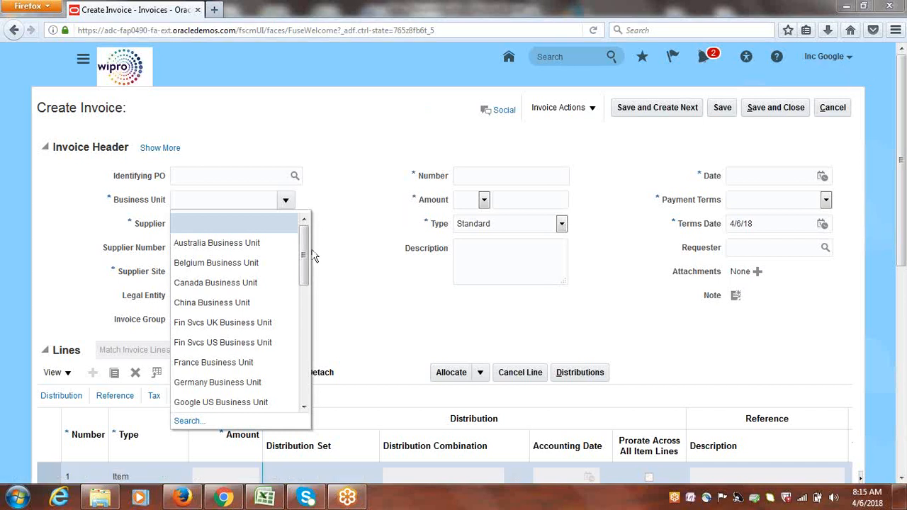
Scroll the Business Unit list, then return to the Excel notes workbook
mouse_move(304, 251)
left_mouse_down()
mouse_move(303, 374)
mouse_move(305, 236)
left_mouse_up()
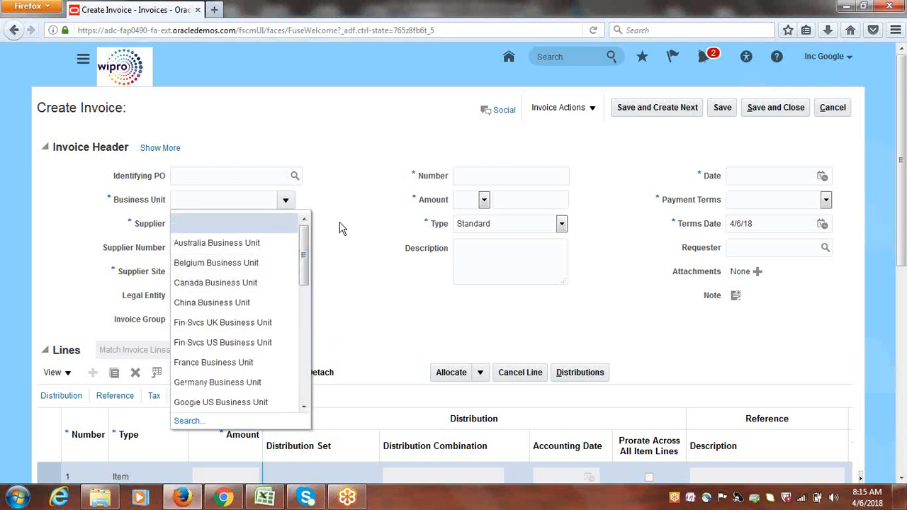
left_click(282, 498)
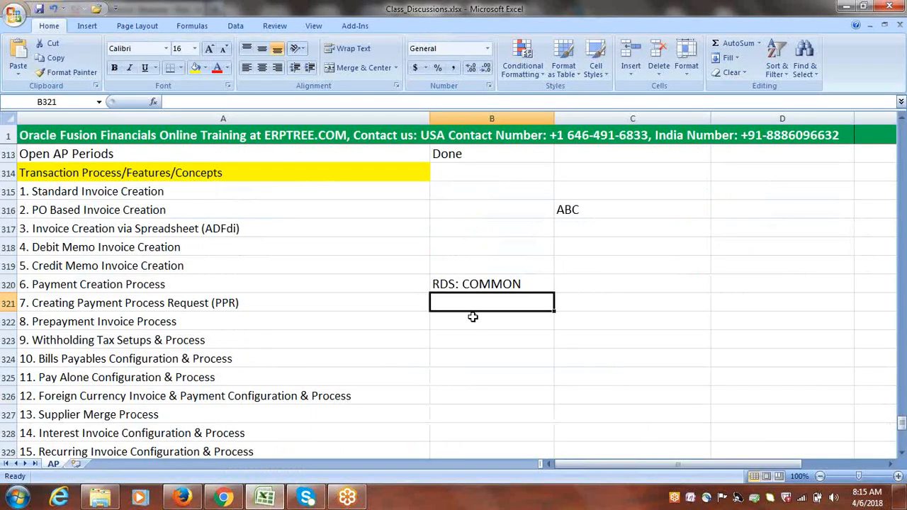
Add 'Implementation User' in B321 and 'Role has access to all' in B322, then select C322
type("Im")
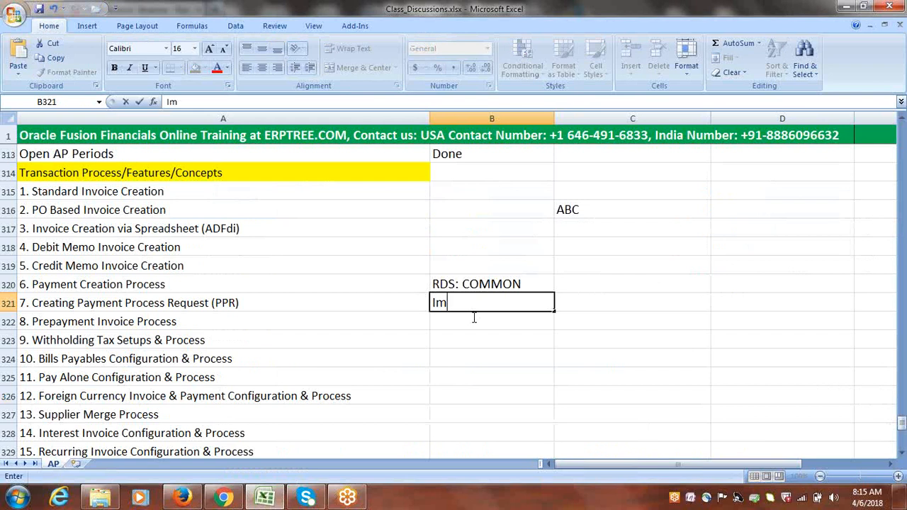
type("plementation ")
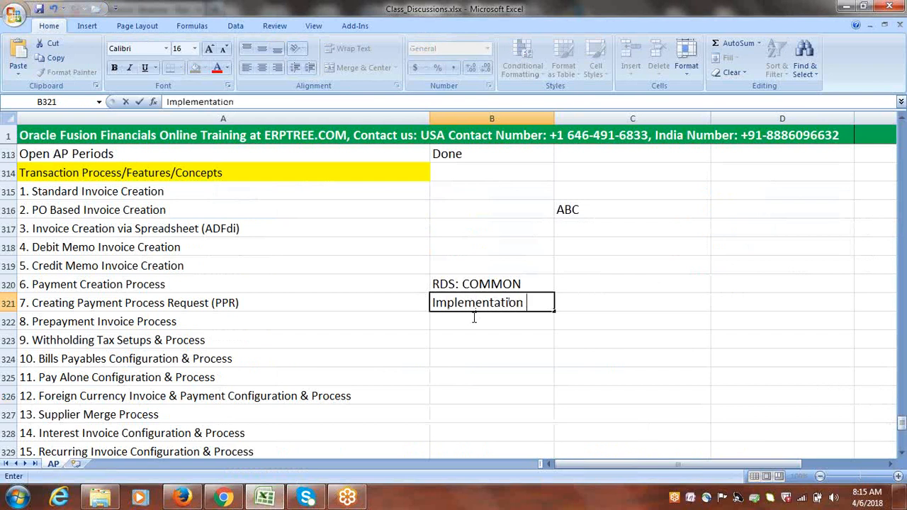
type("User")
left_click(469, 319)
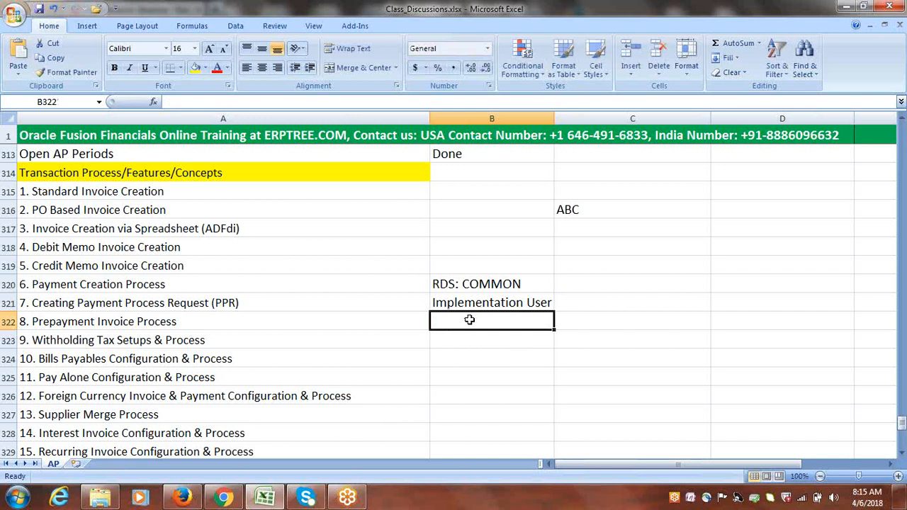
type("Ro")
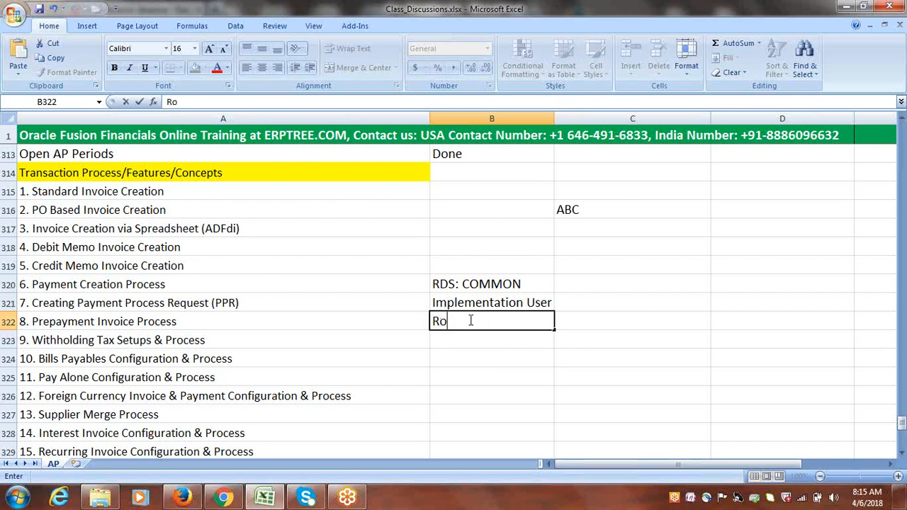
type("le has access")
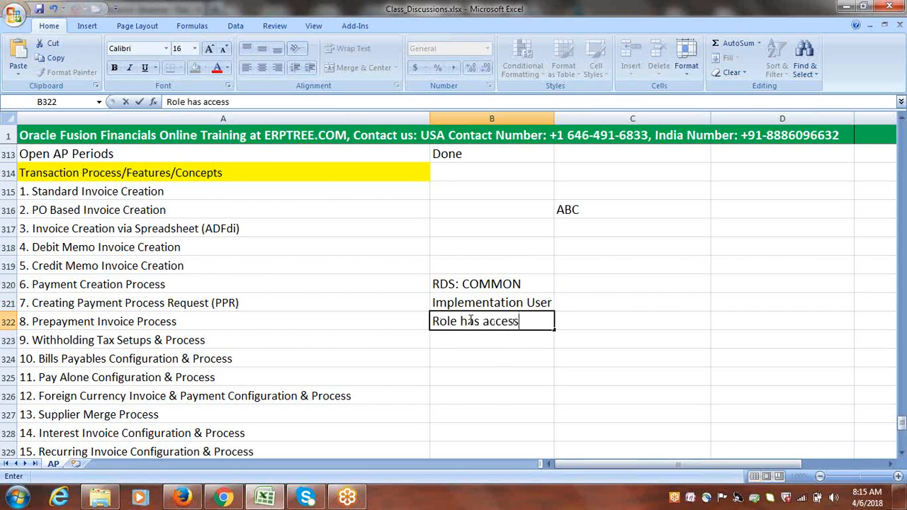
type(" to all")
left_click(467, 340)
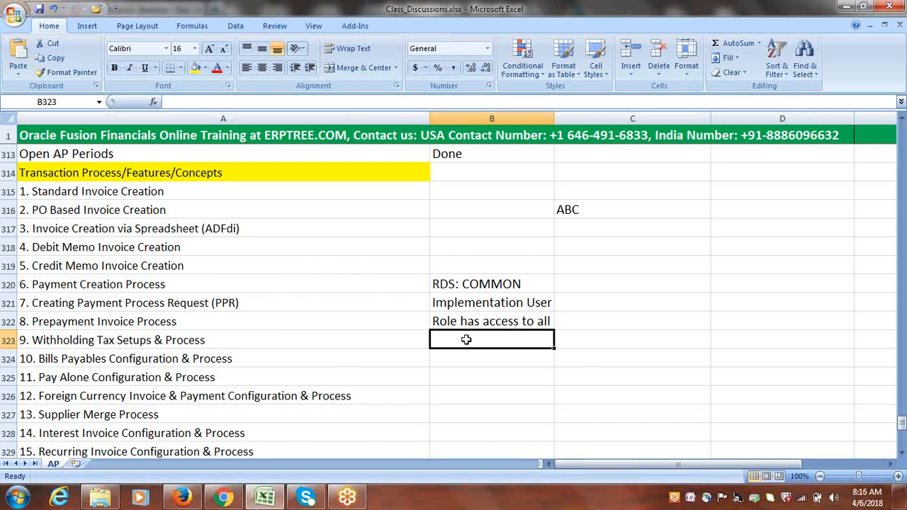
left_click(476, 284)
left_click(478, 322)
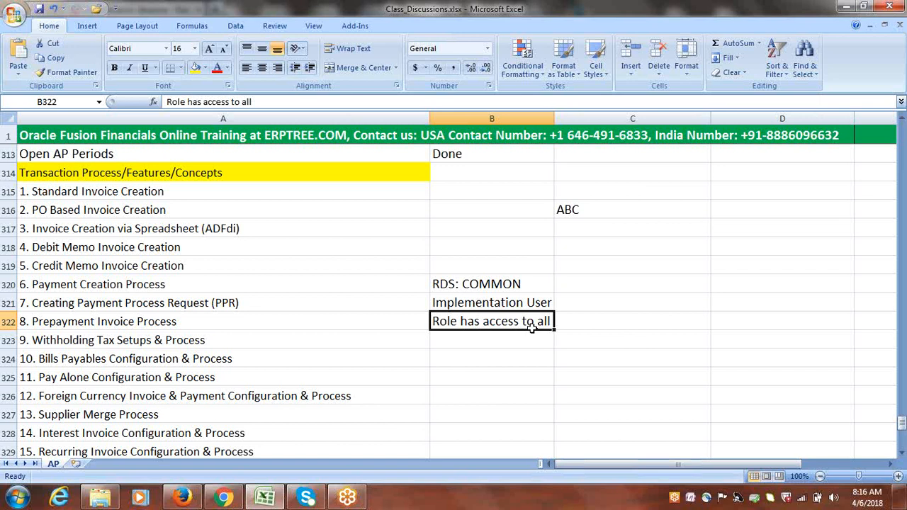
left_click(584, 322)
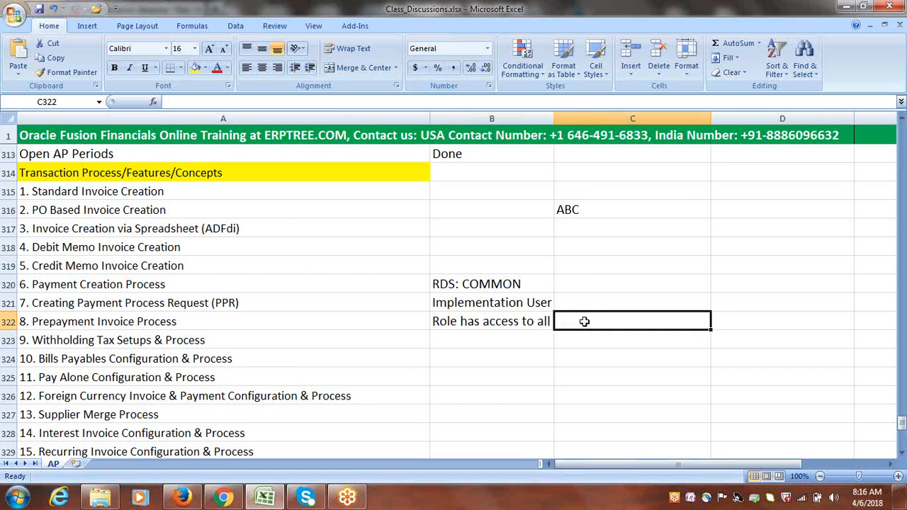
Enter N/A in C322 and in C321, replacing the draft 'Setups' text
type("N/A")
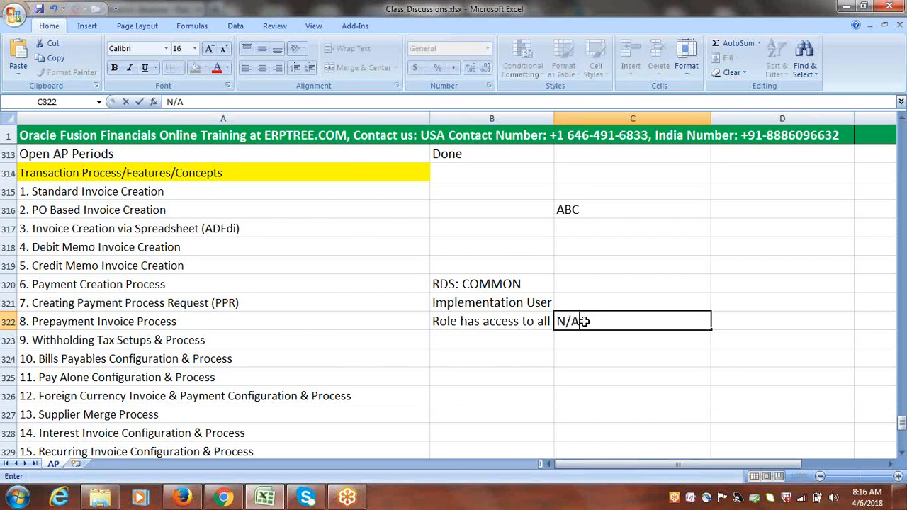
key("Return")
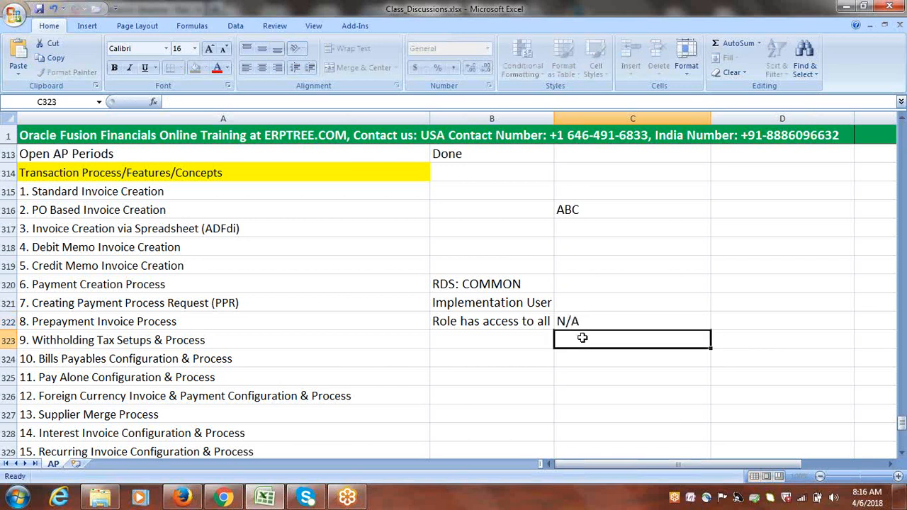
left_click(496, 322)
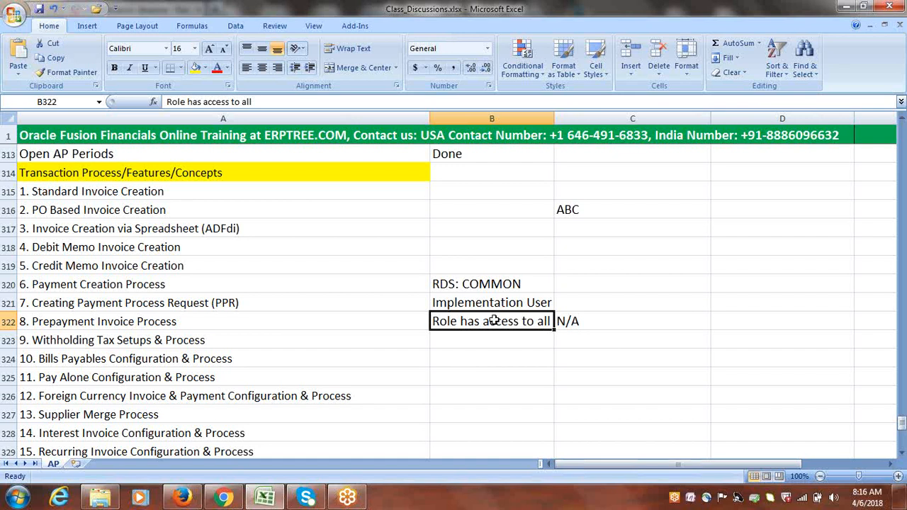
left_click(486, 305)
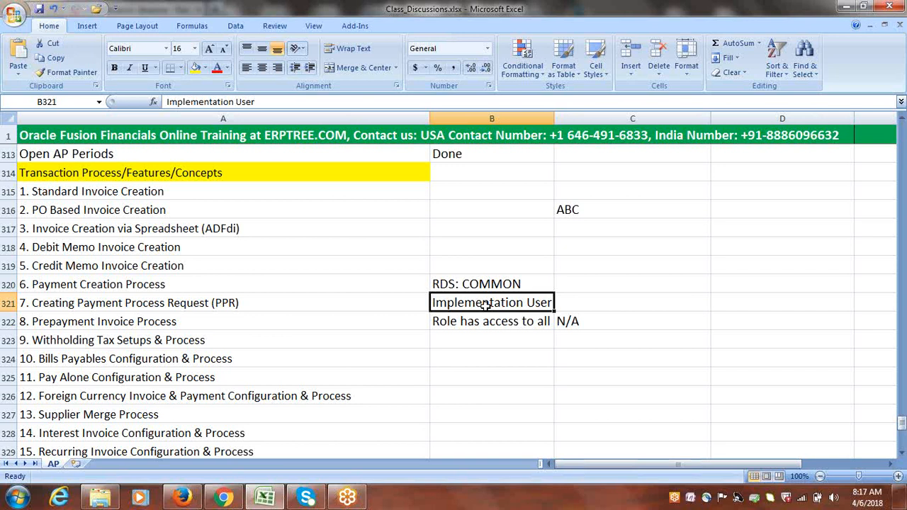
key("Right")
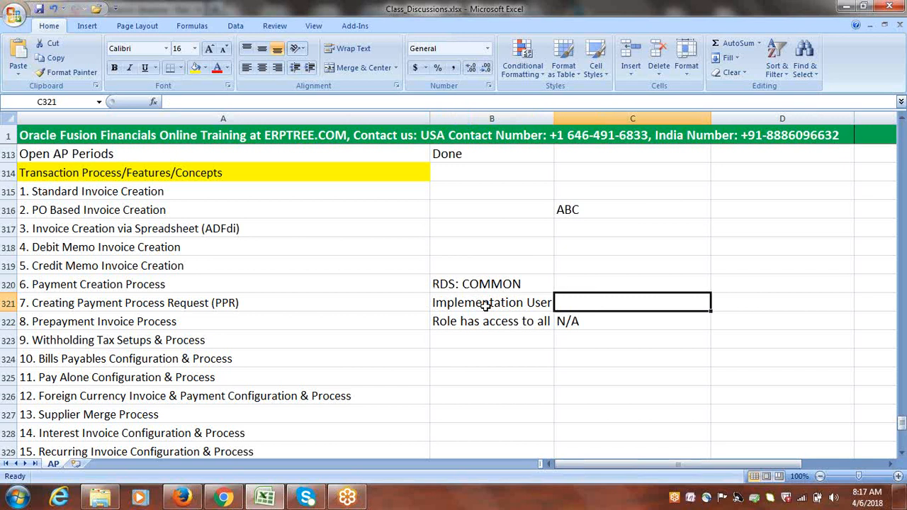
type("Setu")
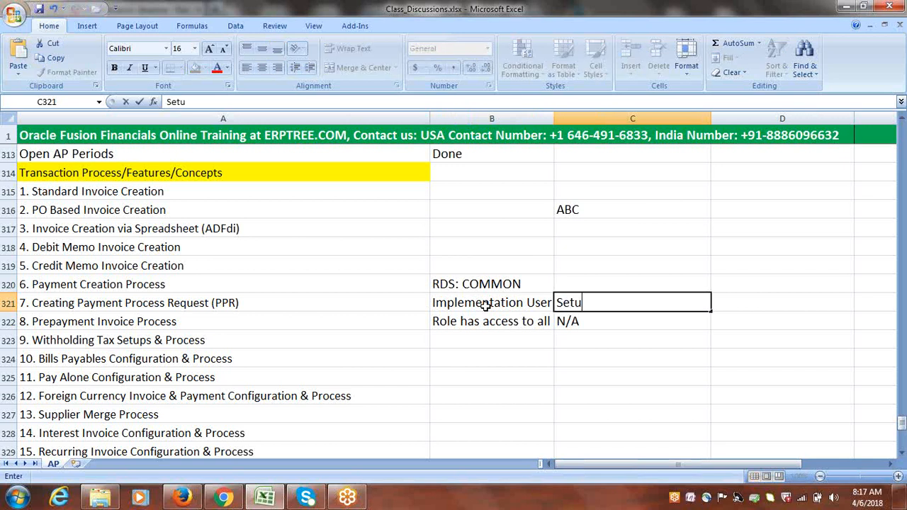
type("ps")
left_click_drag(610, 304, 556, 304)
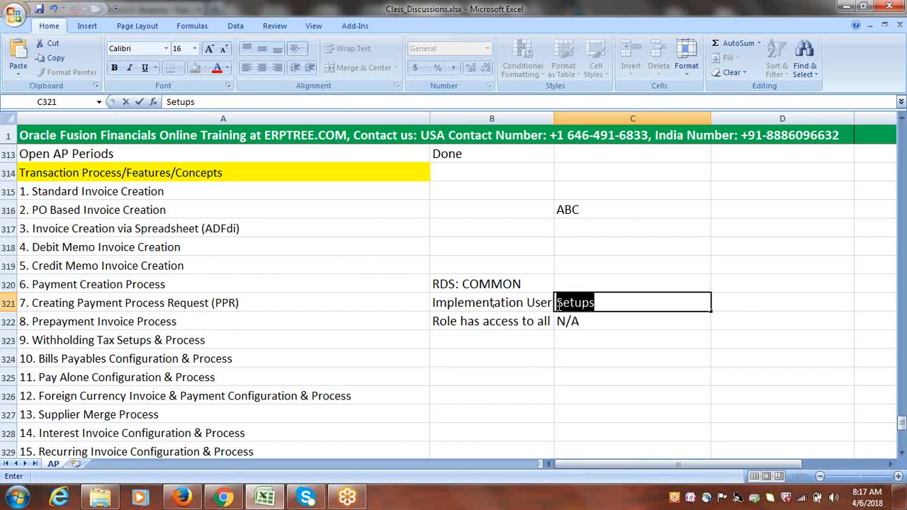
type("N/A")
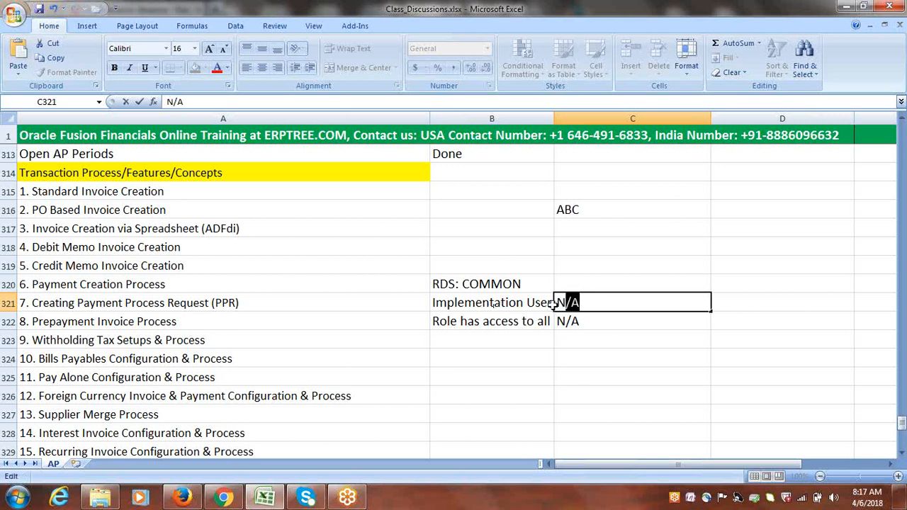
left_click(606, 325)
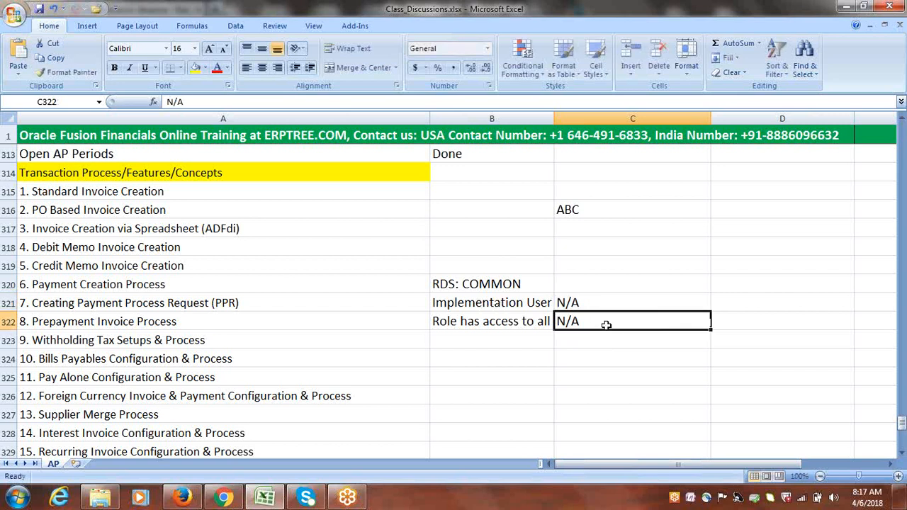
left_click(468, 284)
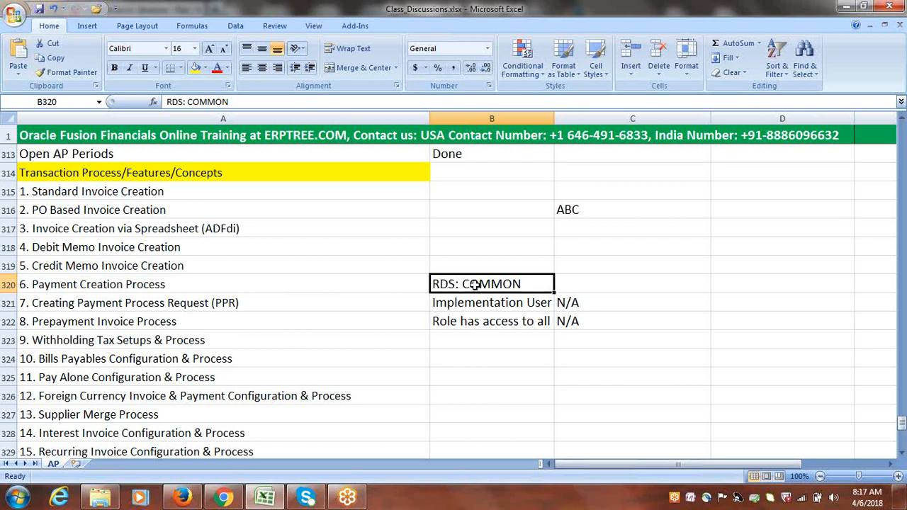
Label cells B325 through B329 as BU1, BU2, BU3, BU4 and BU5
left_click(495, 375)
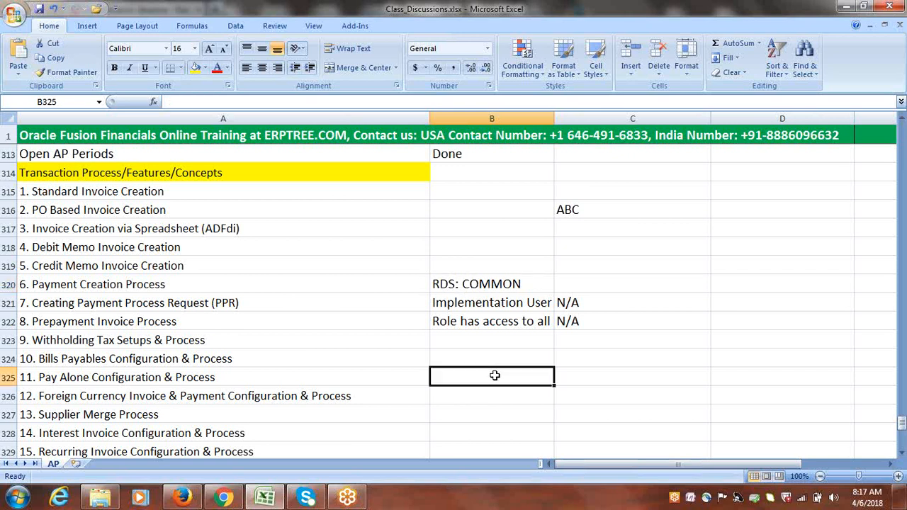
type("b")
key("BackSpace")
type("B")
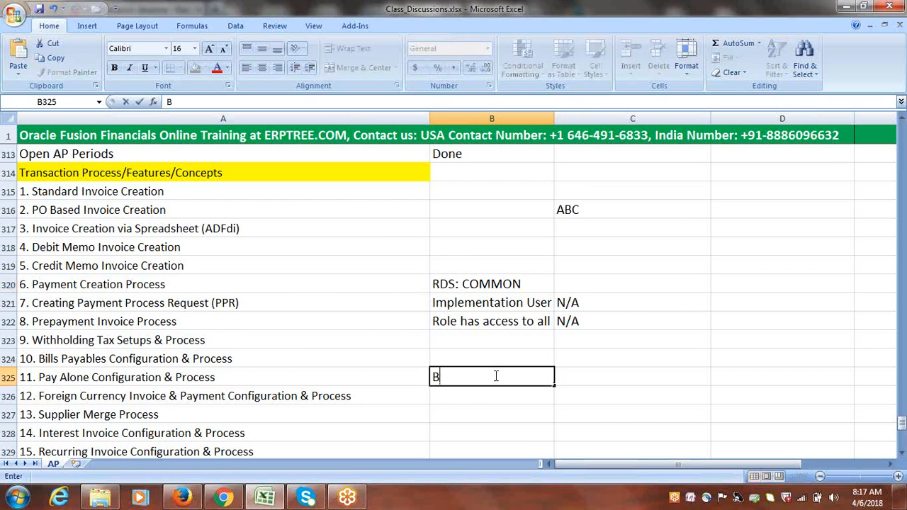
type("U1")
key("Return")
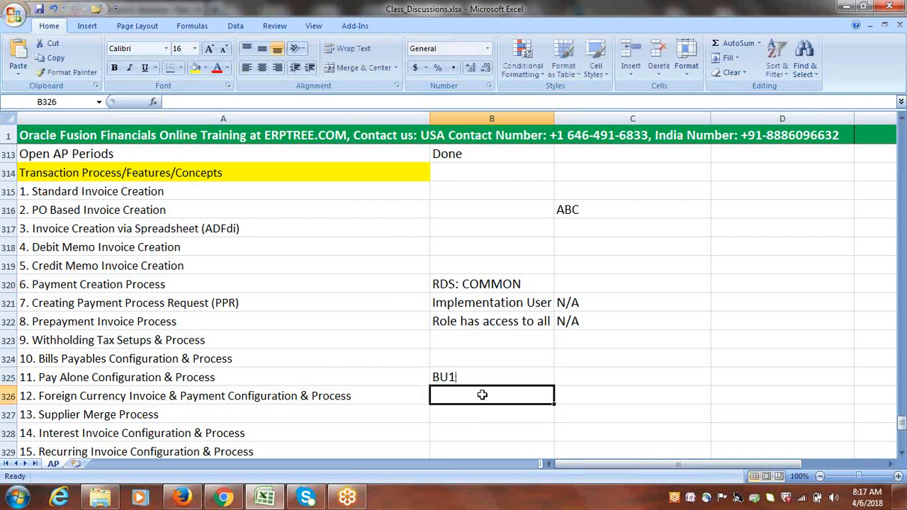
type("BU2")
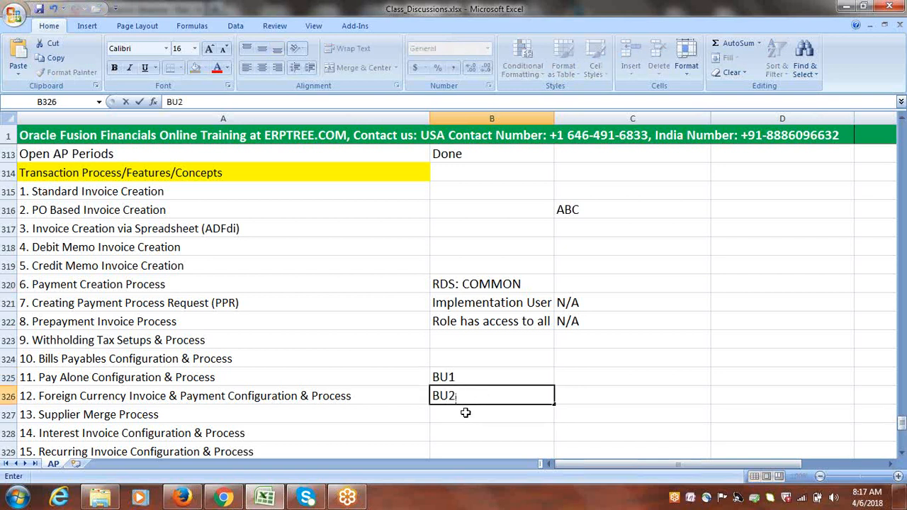
key("Return")
type("BU")
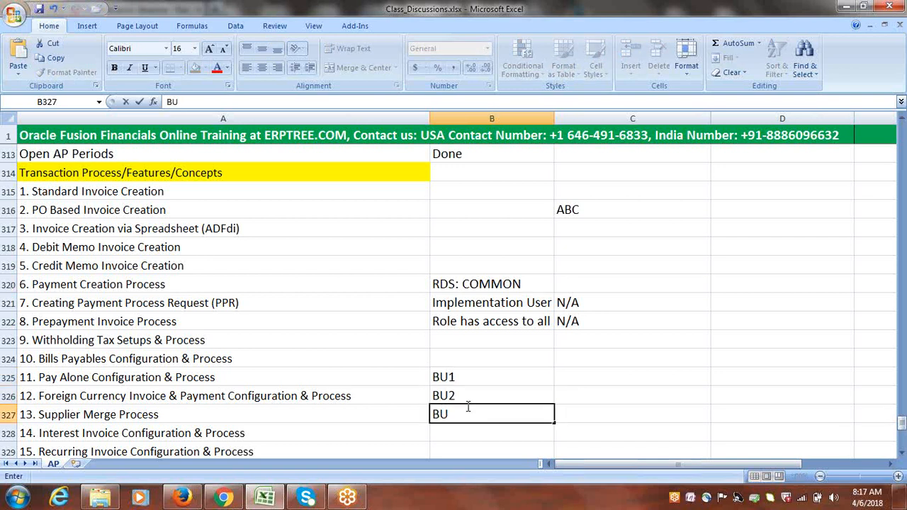
left_click(464, 406)
type("3")
key("Return")
type("B")
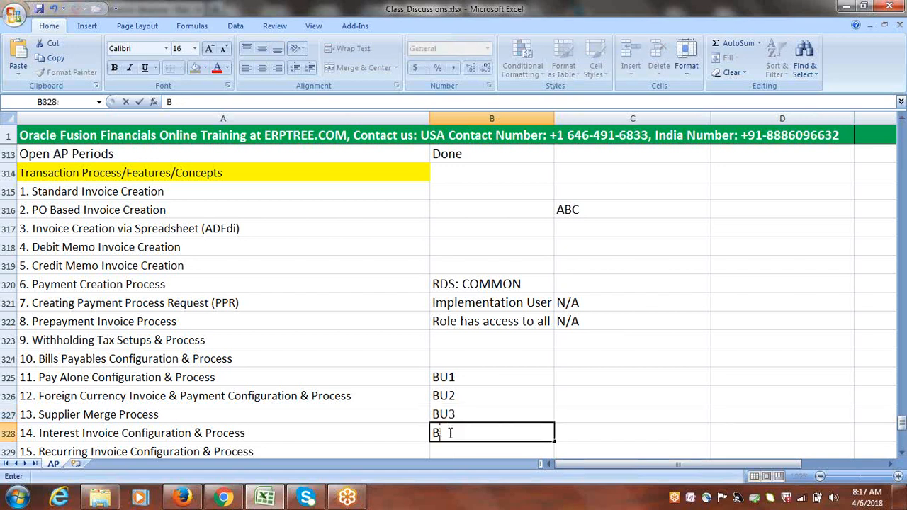
type("U4")
key("Return")
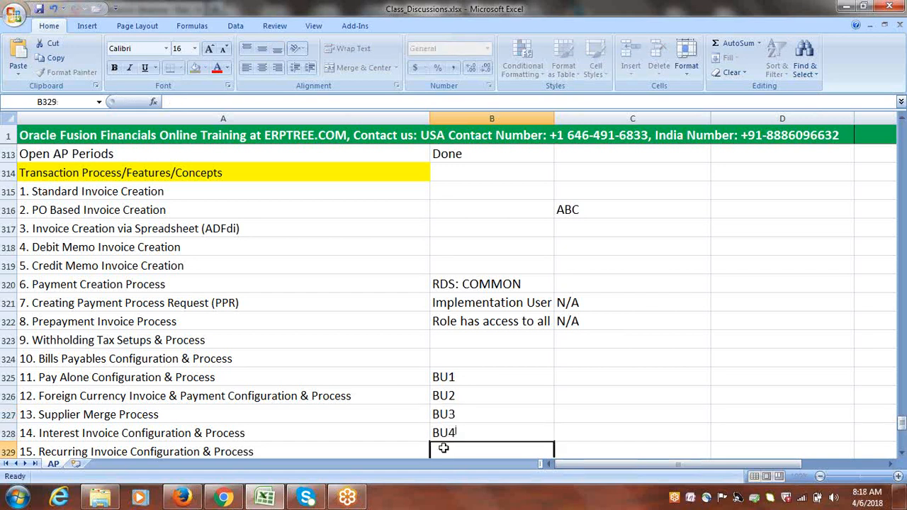
type("BU5")
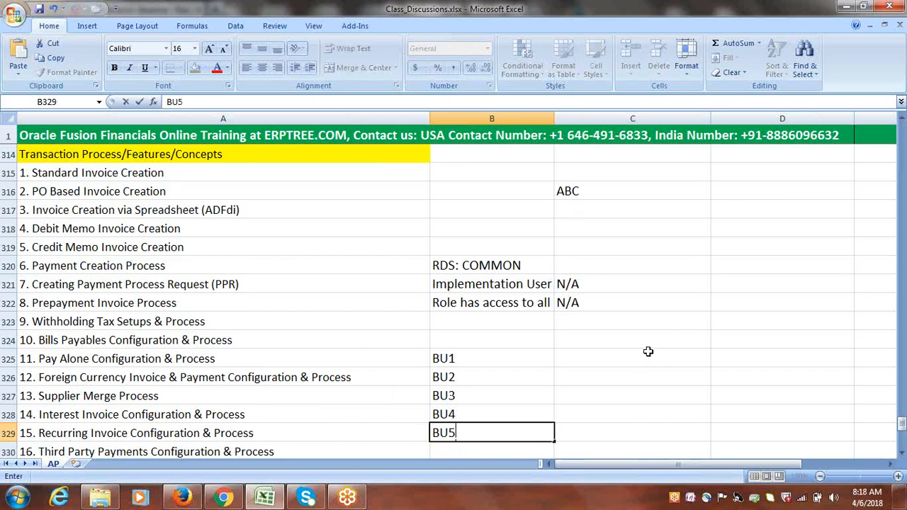
left_click(648, 351)
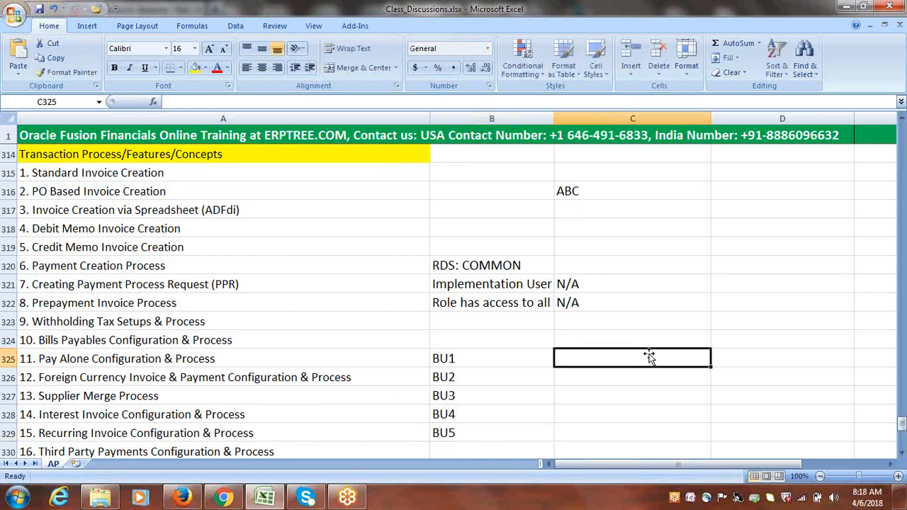
Fill C325:C327 with RDS1 for BU1, BU2 and BU3
left_click(902, 453)
left_click(901, 454)
left_click(901, 453)
left_click(902, 454)
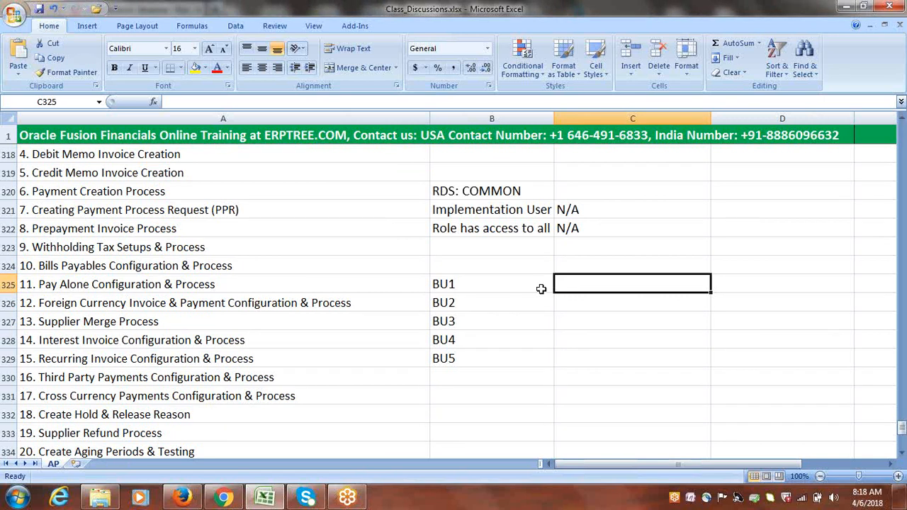
type("f")
key("BackSpace")
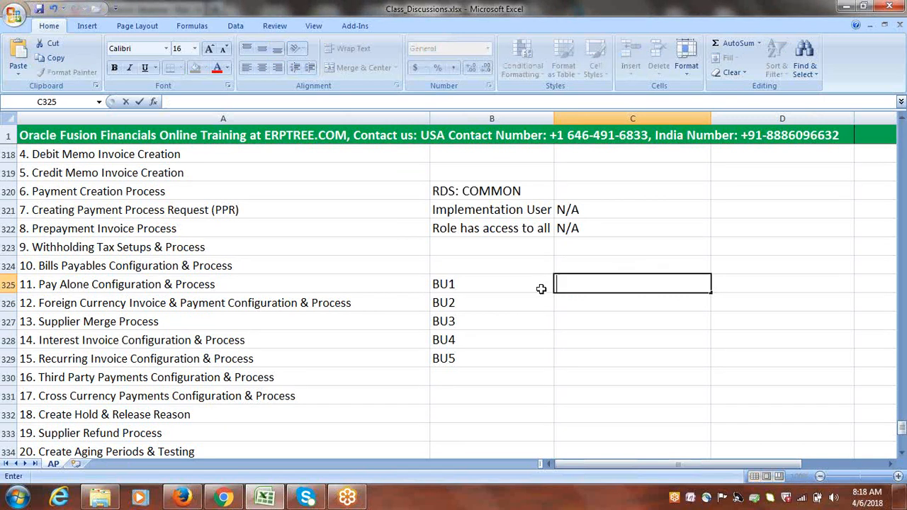
type("RDS1")
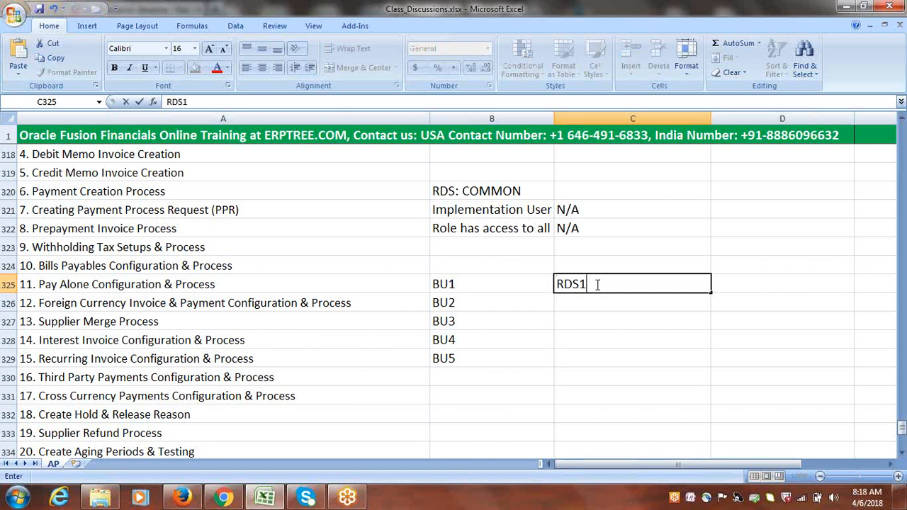
left_click(577, 300)
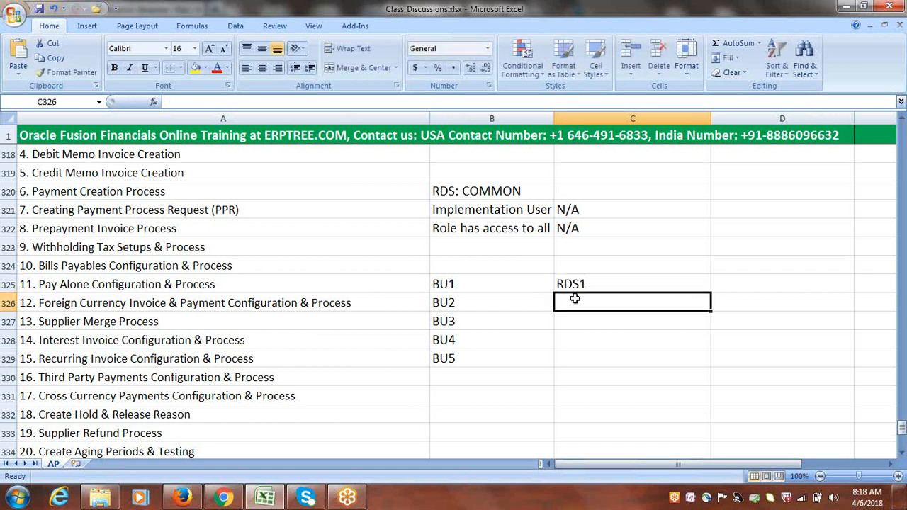
type("RDS1")
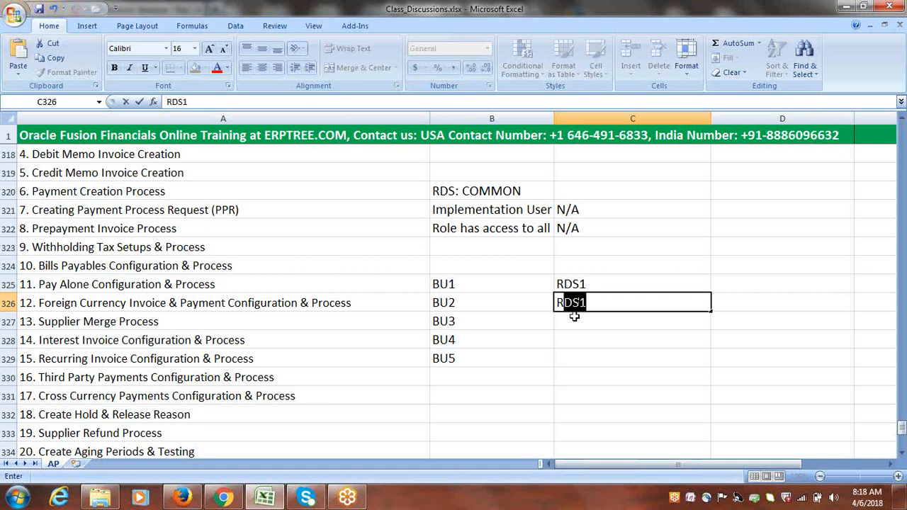
left_click(574, 319)
type("RDS1")
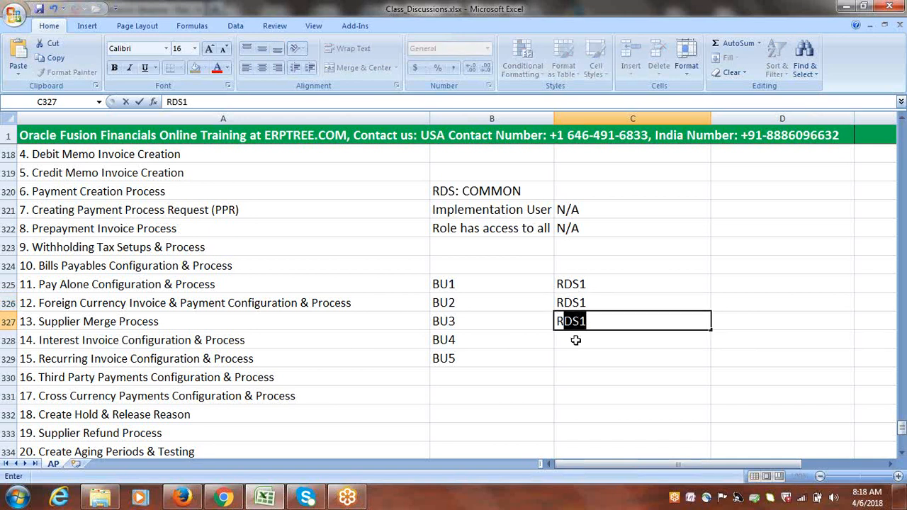
left_click(575, 340)
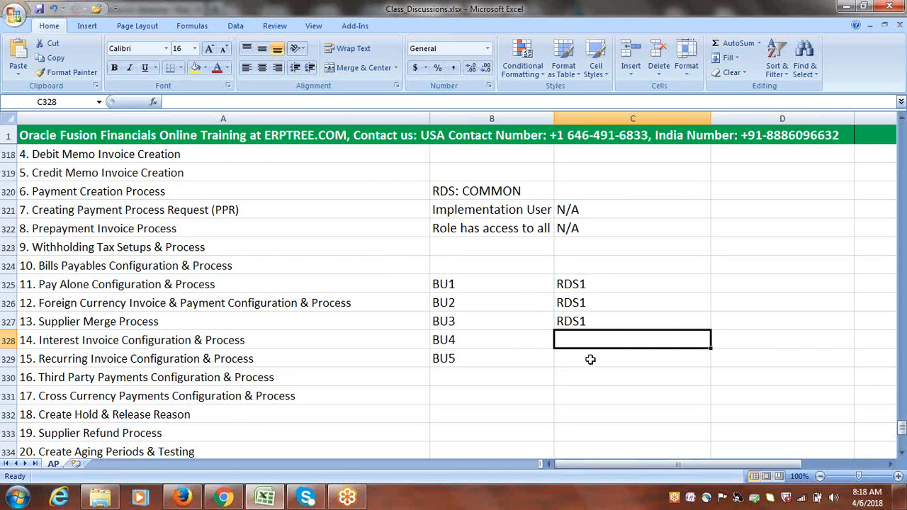
Fill C328:C329 with COMMON for BU4 and BU5
type("CO")
key("BackSpace")
key("BackSpace")
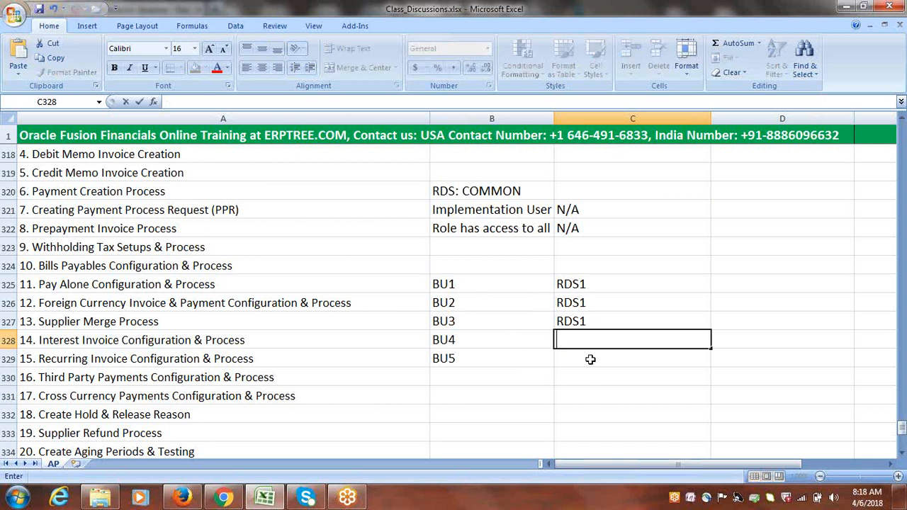
type("COMMON")
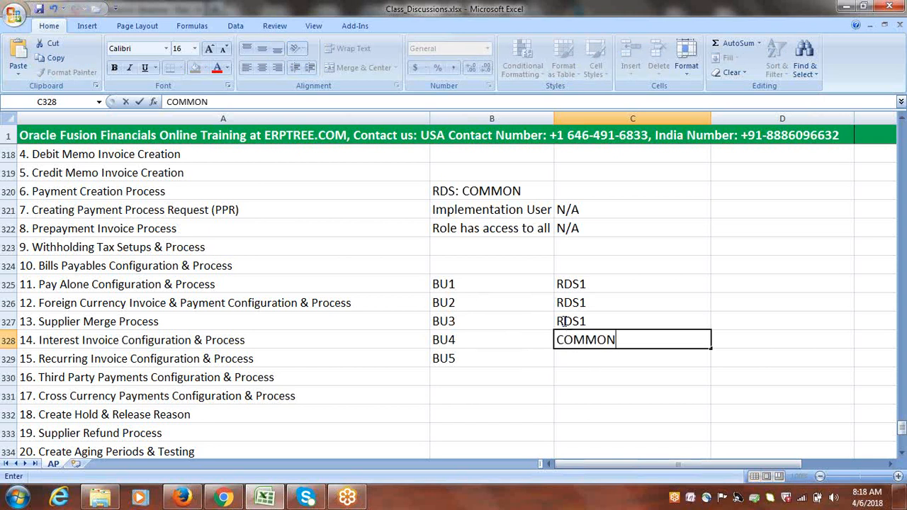
left_click(571, 359)
type("COMMON")
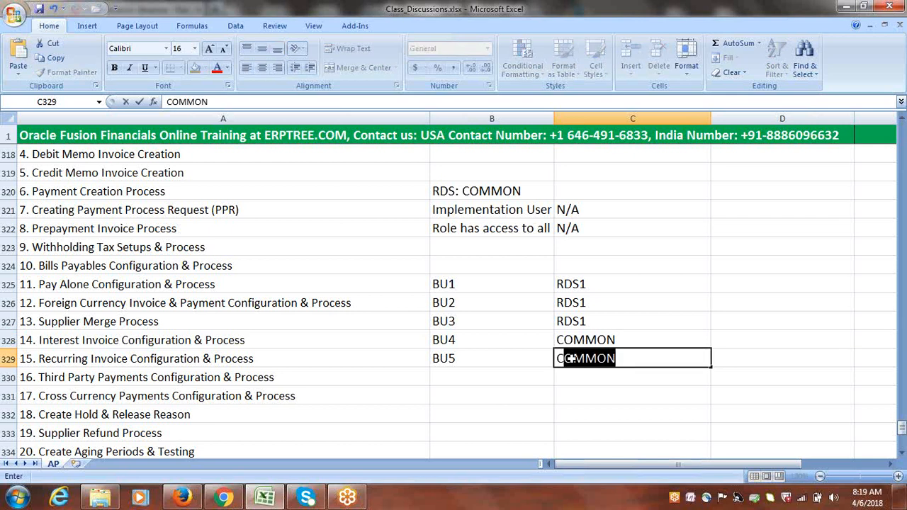
left_click(576, 392)
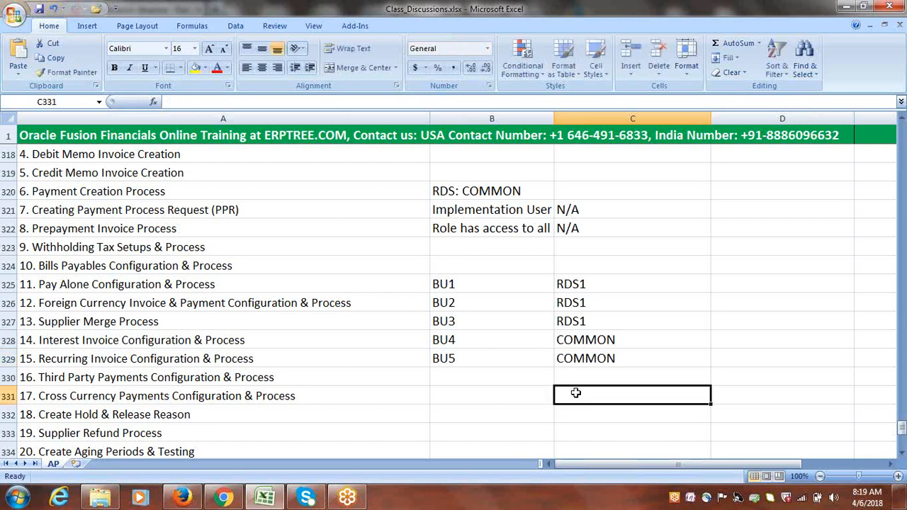
left_click(495, 411)
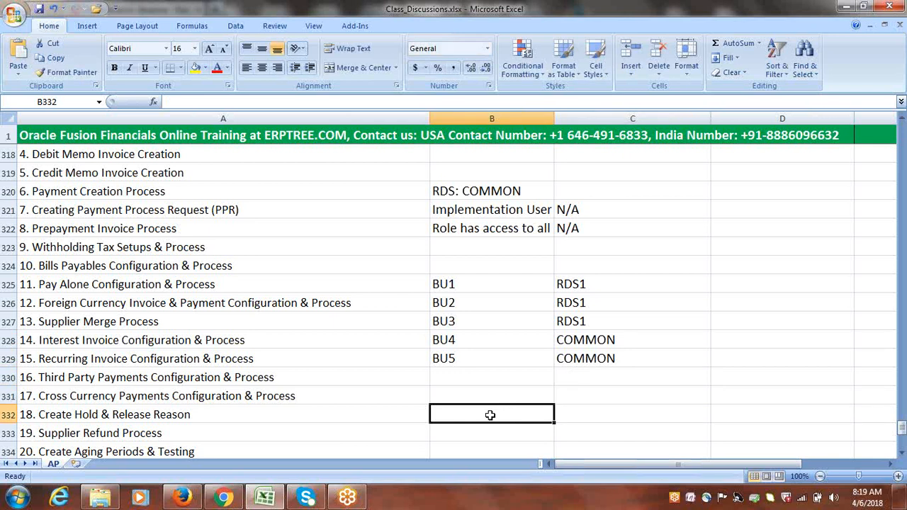
Enter 'Payables Manager' in B332 and 'Google' in D332
type("p")
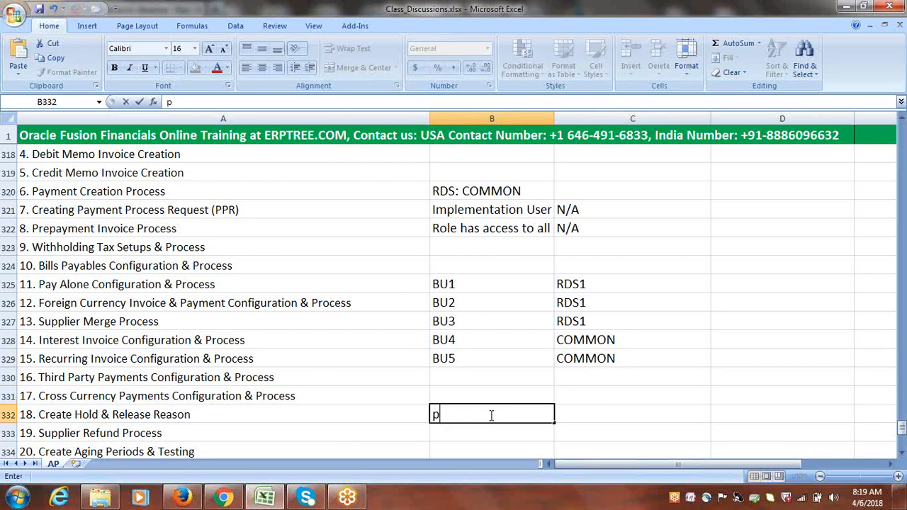
key("BackSpace")
type("Payables Manager")
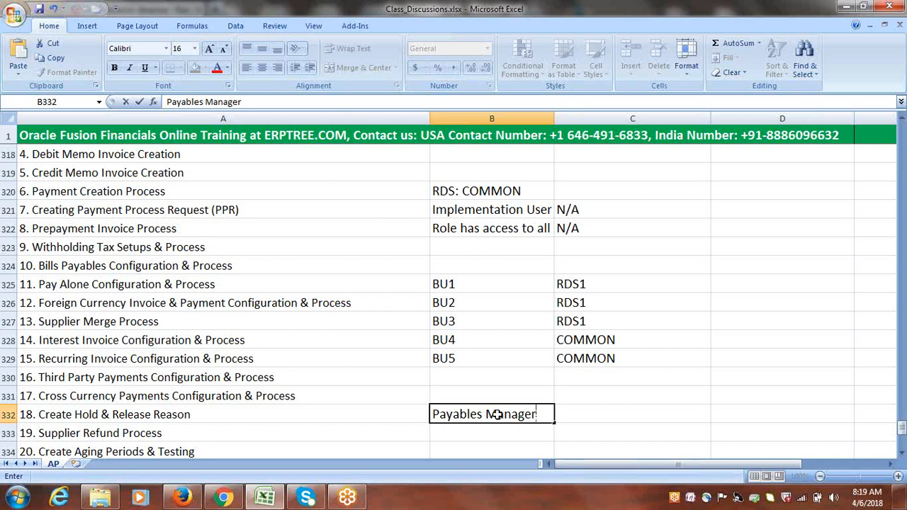
left_click(741, 414)
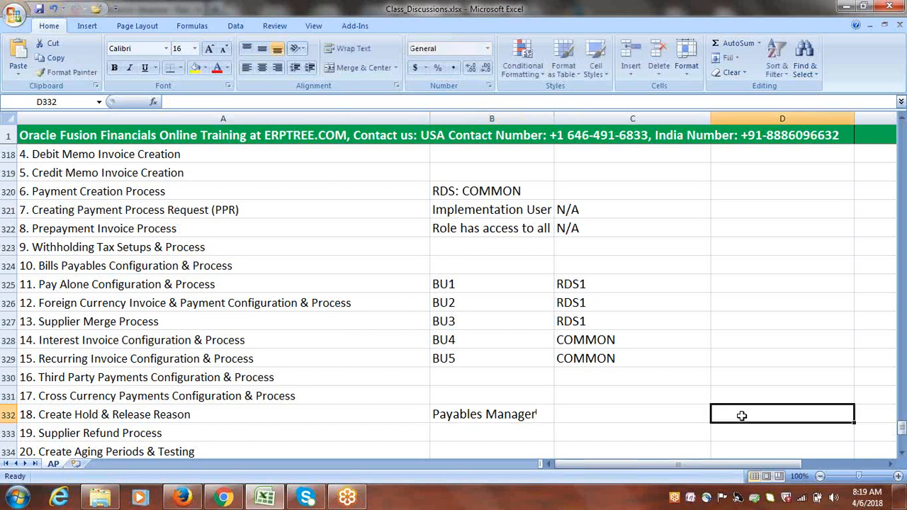
type("Google")
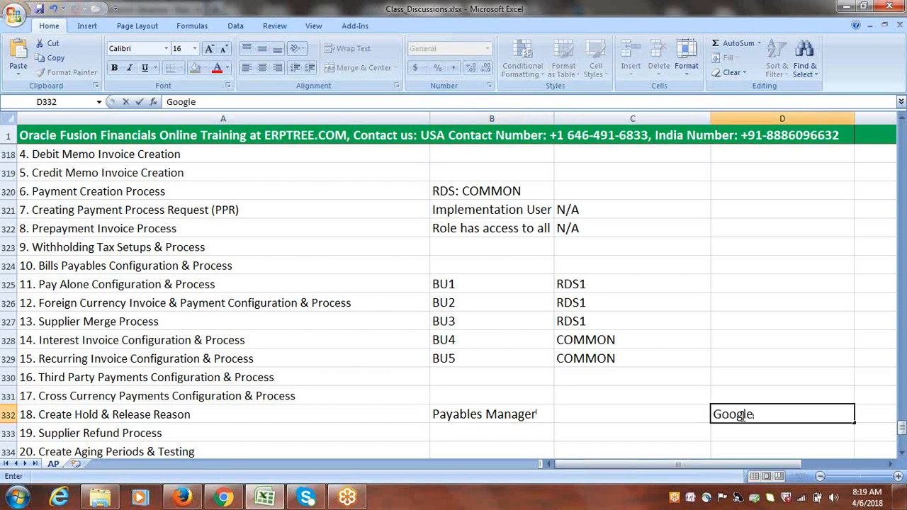
left_click(668, 431)
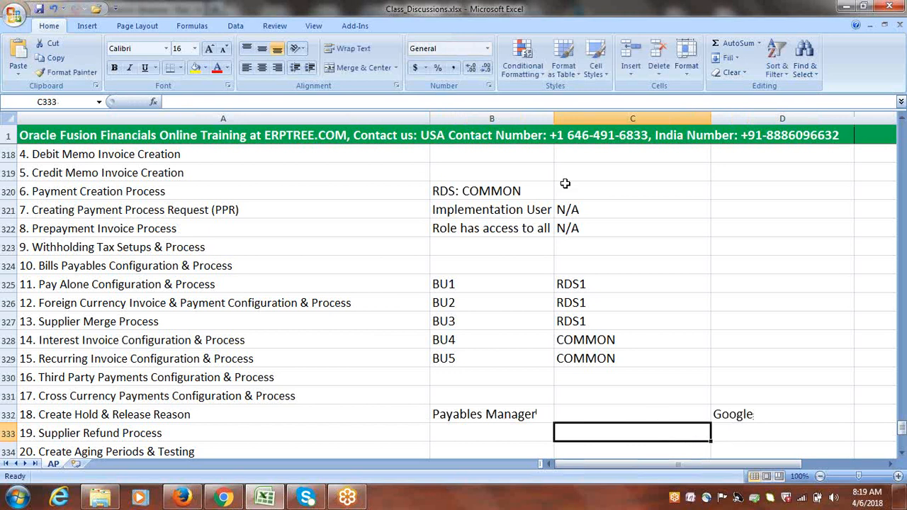
Draw an arrow shape from BU2 down to the Payables Manager cell B332
left_click(83, 28)
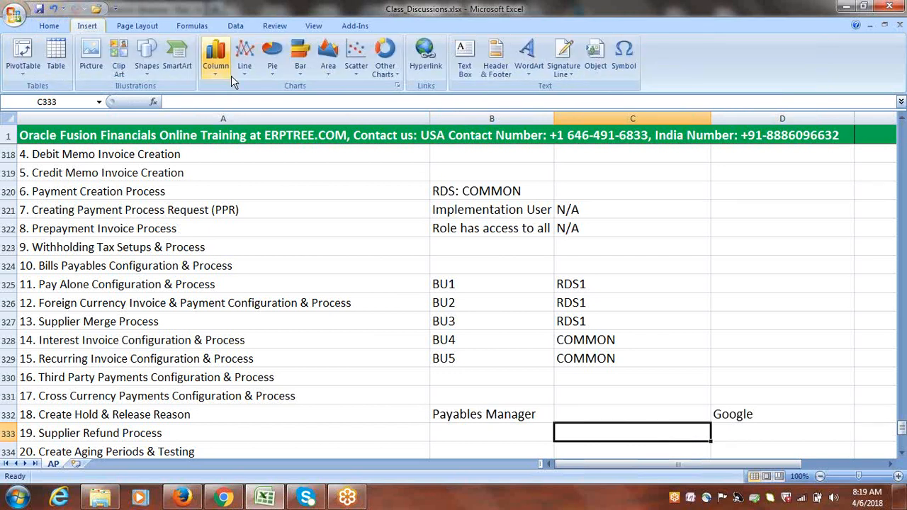
left_click(147, 57)
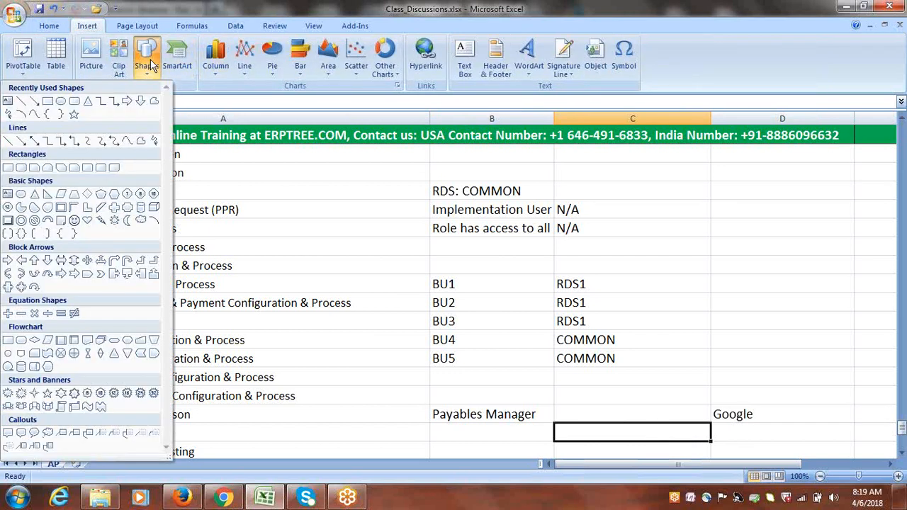
left_click(34, 100)
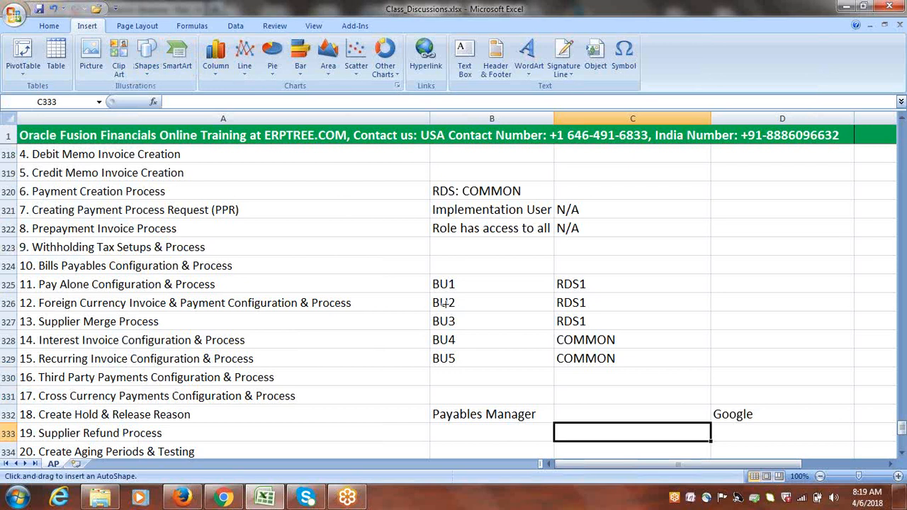
left_click_drag(445, 303, 473, 408)
Edit B332 to read 'Accounts Payable Manager'
double_click(433, 416)
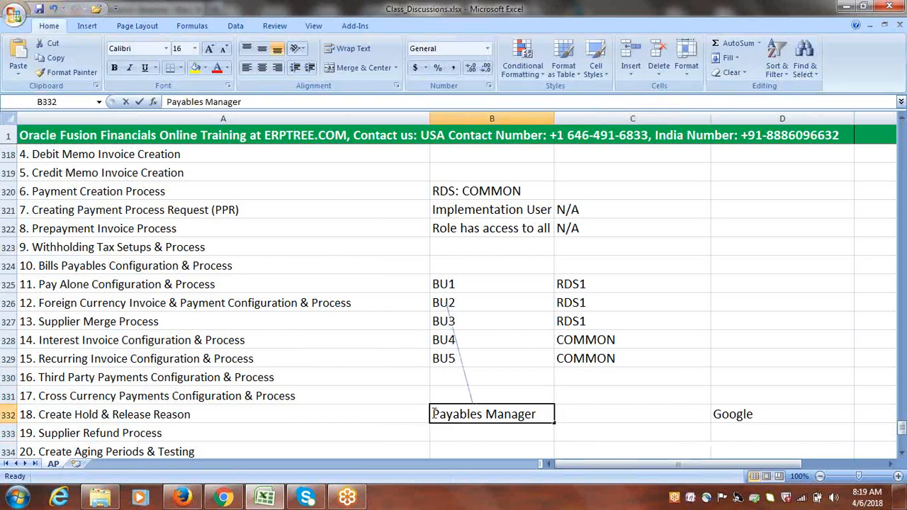
type("Accoun")
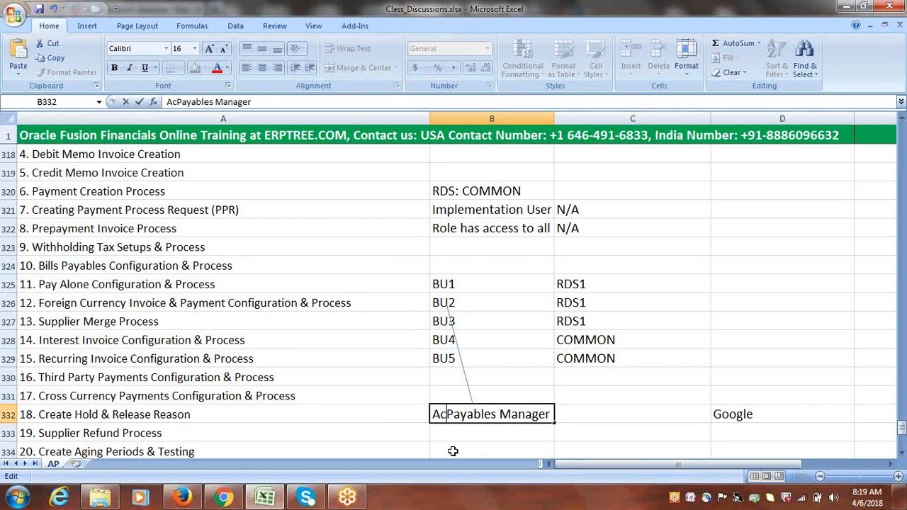
type("ts")
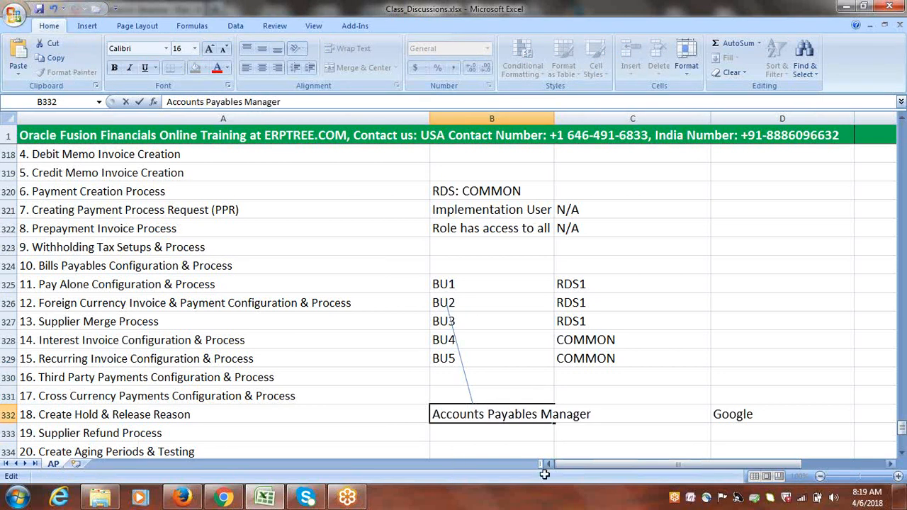
left_click(538, 414)
key("BackSpace")
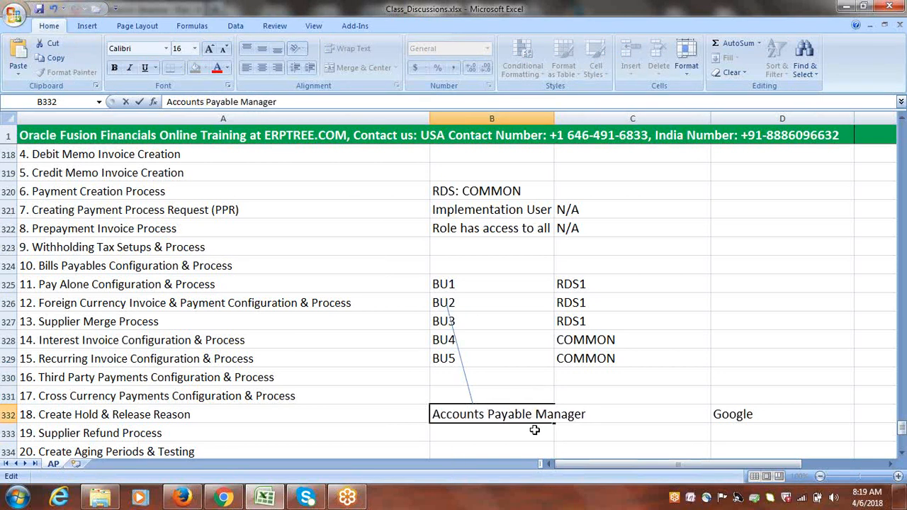
left_click(534, 431)
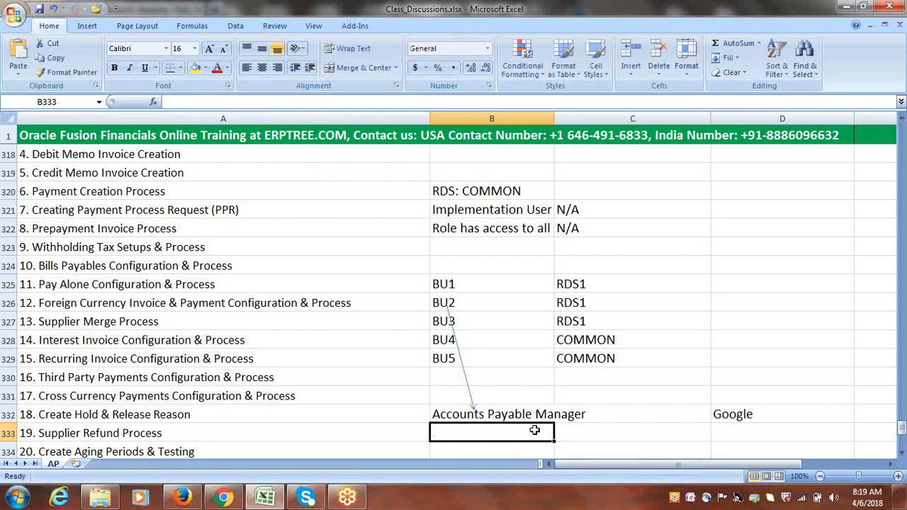
Draw an arrow from Accounts Payable Manager in B332 across to Google in D332
left_click(87, 25)
left_click(148, 59)
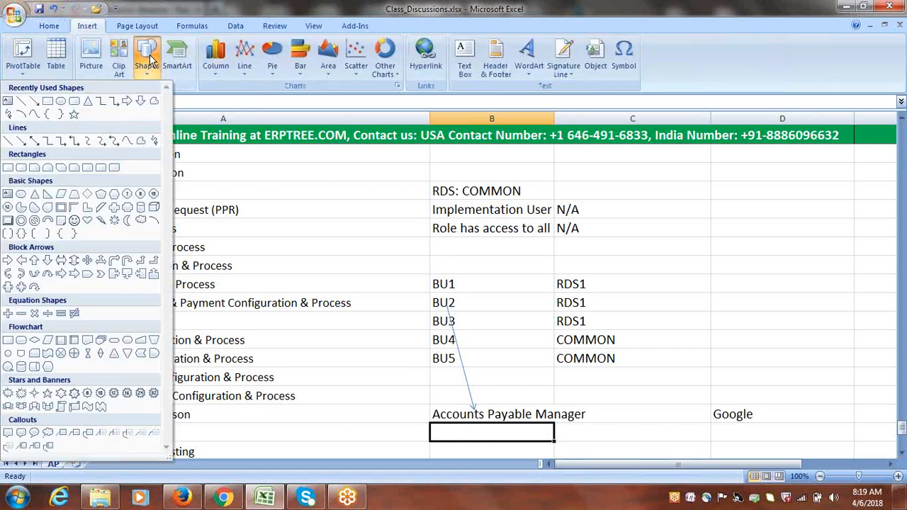
left_click(34, 101)
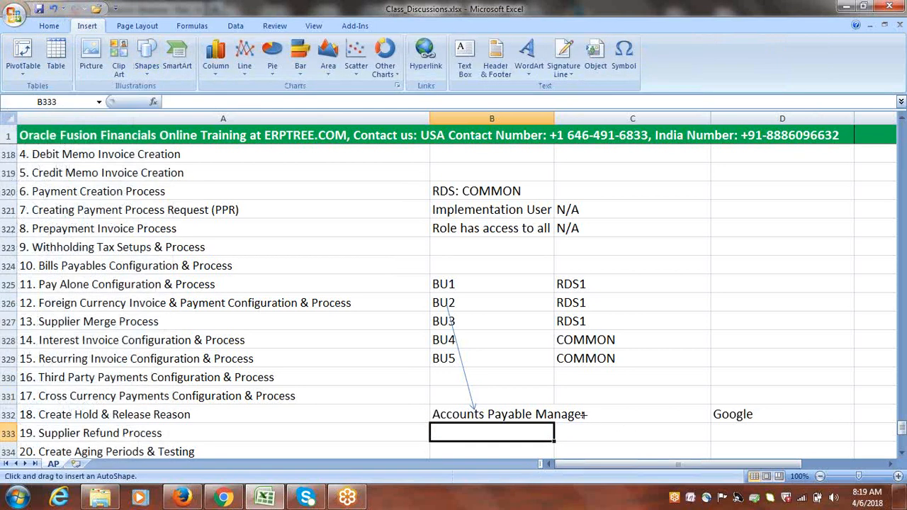
left_click_drag(587, 414, 709, 414)
left_click(774, 430)
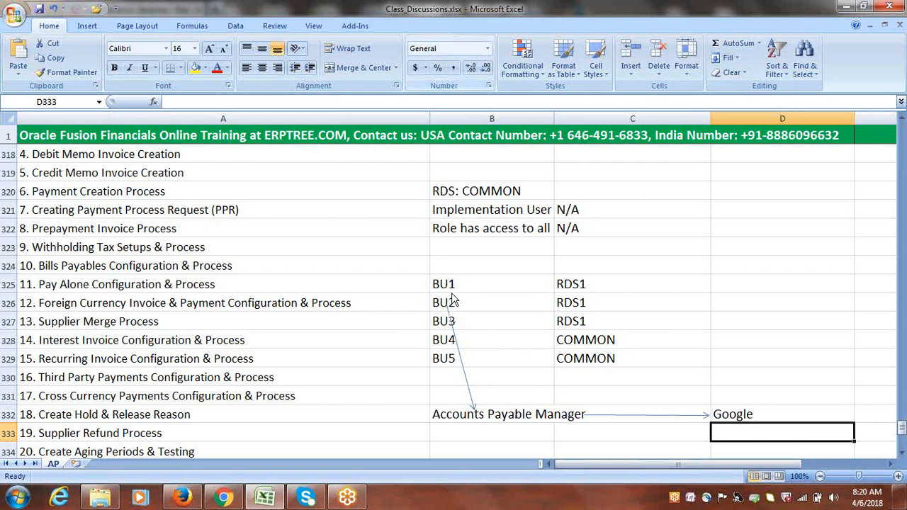
Draw an arrow from BU2 to RDS1 in C326
left_click(86, 26)
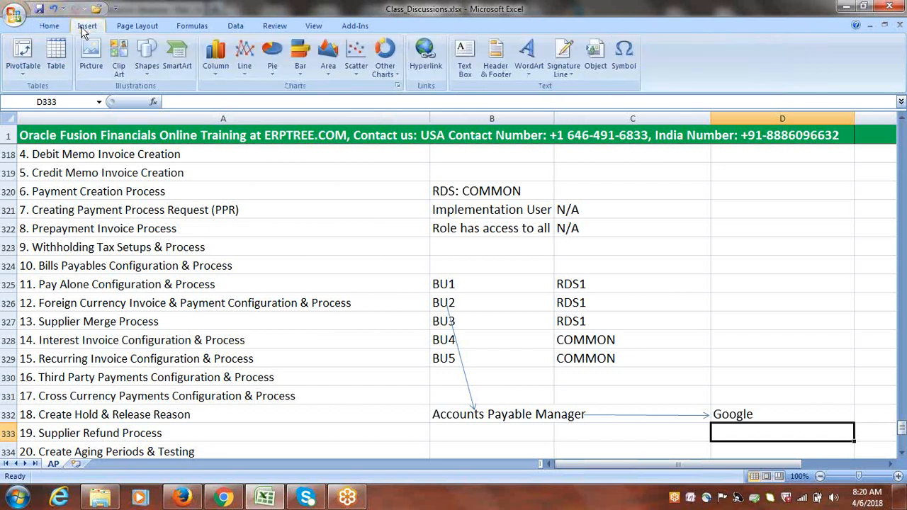
left_click(136, 68)
left_click(34, 101)
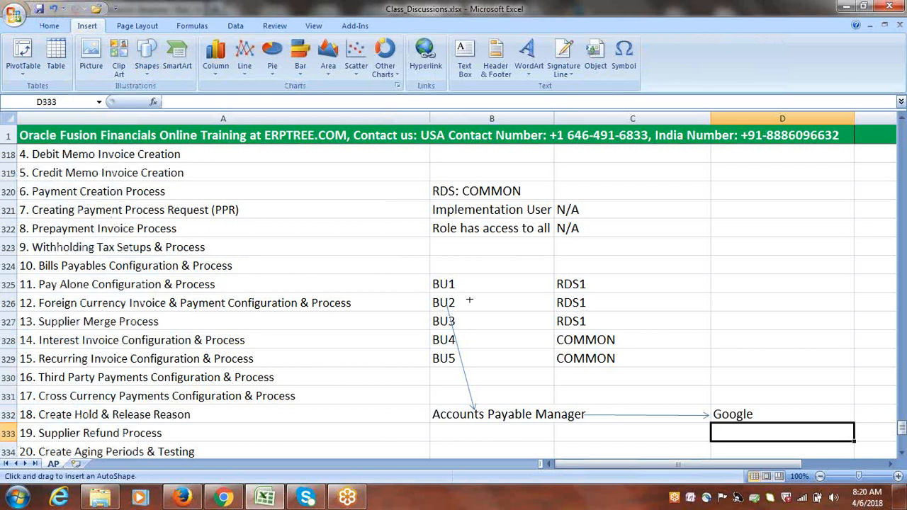
left_click_drag(457, 303, 554, 302)
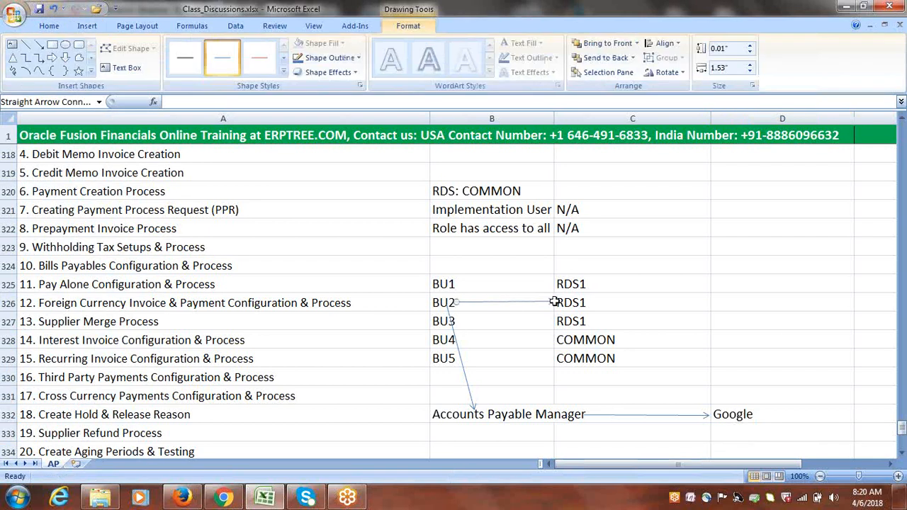
left_click(779, 343)
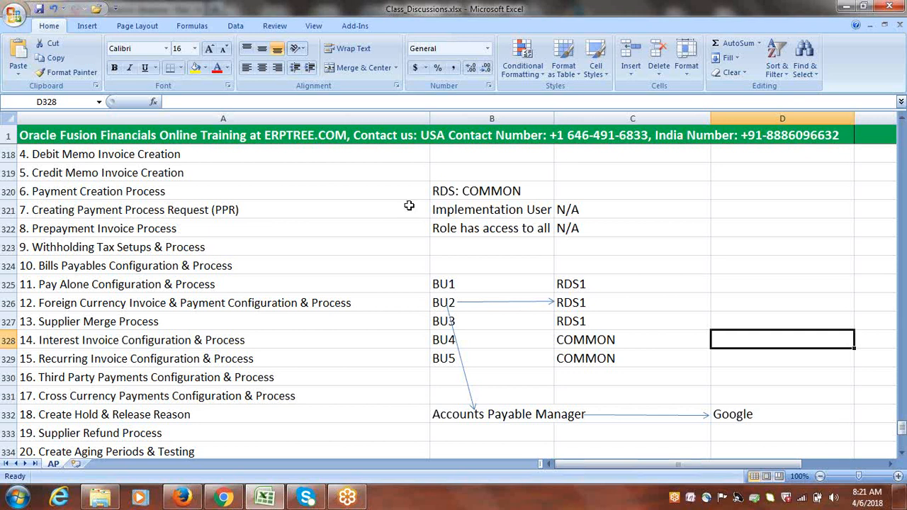
Draw arrows from BU1 and BU3 converging on RDS1 in C326
left_click(83, 27)
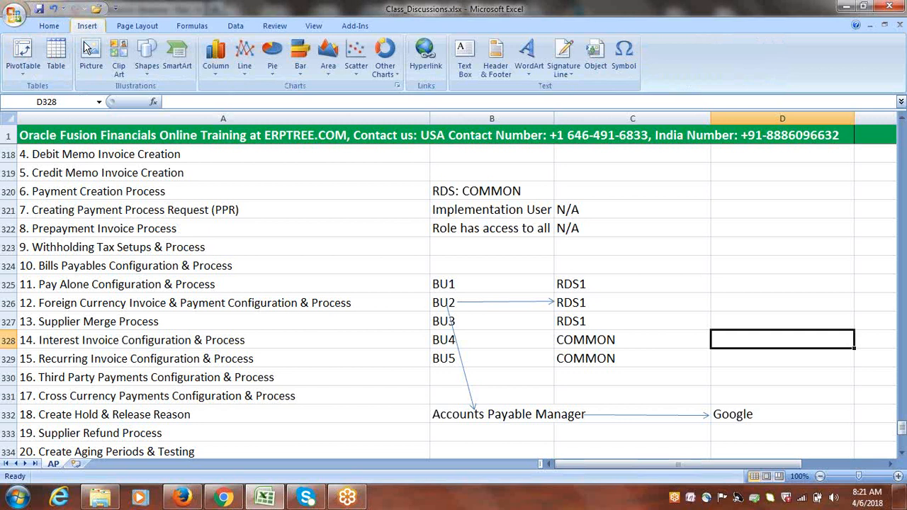
left_click(146, 60)
left_click(34, 101)
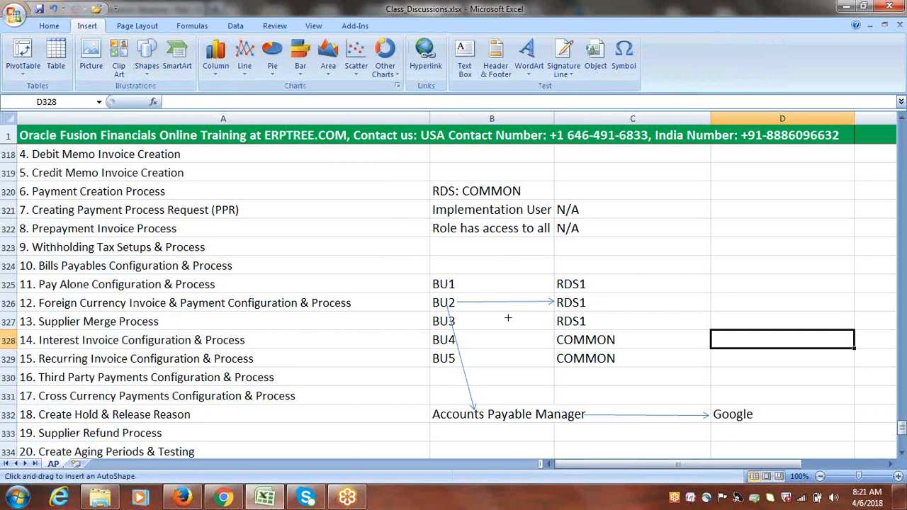
left_click_drag(456, 284, 561, 302)
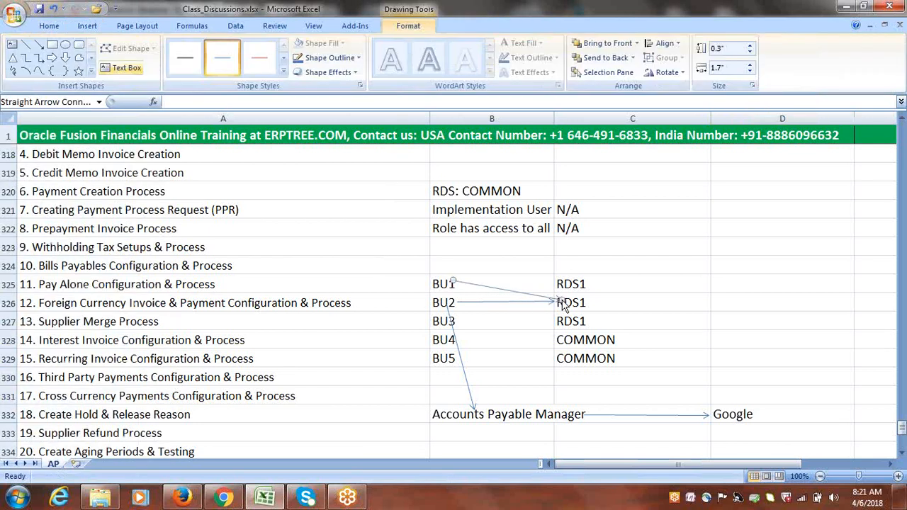
left_click(38, 44)
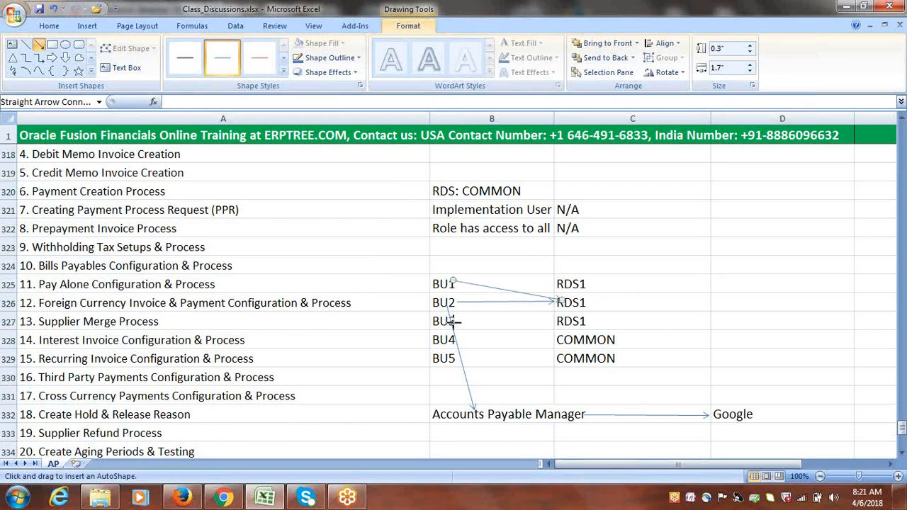
left_click_drag(455, 322, 558, 303)
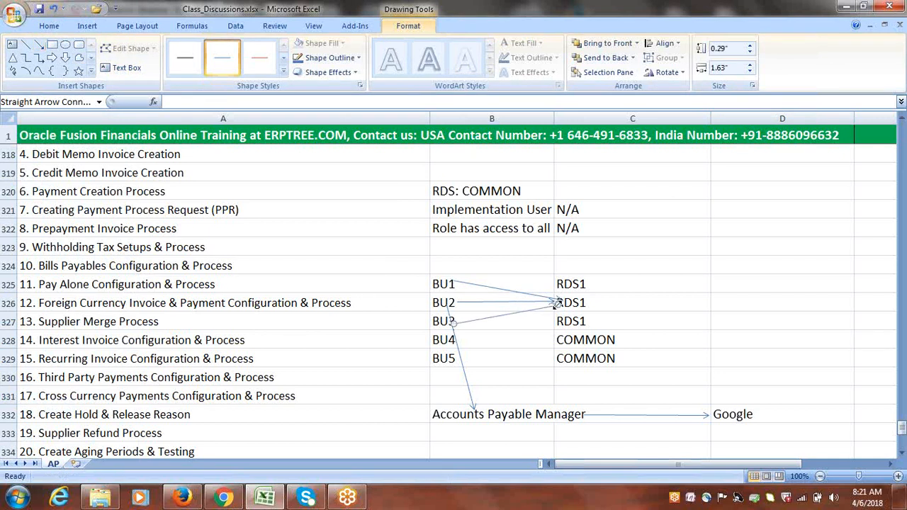
left_click(813, 353)
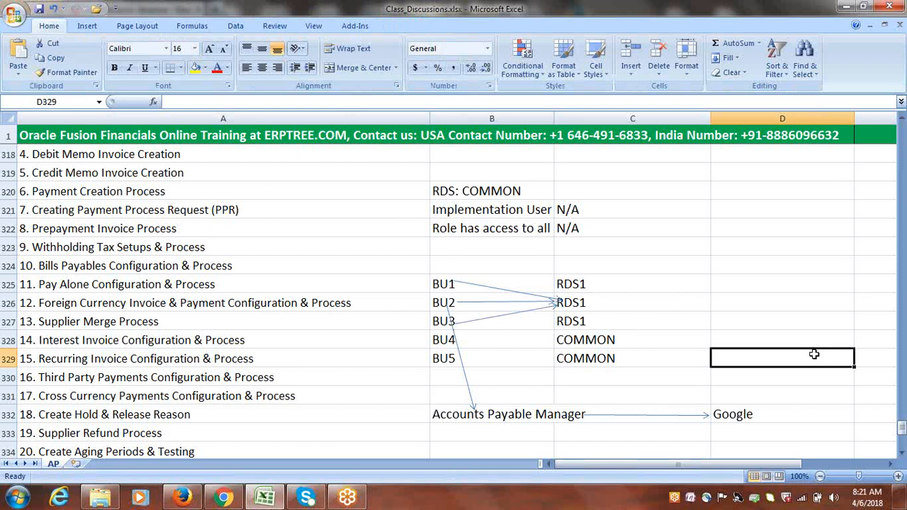
Append '(BU1, BU2, BU3)' after RDS1 in cell C326
double_click(607, 304)
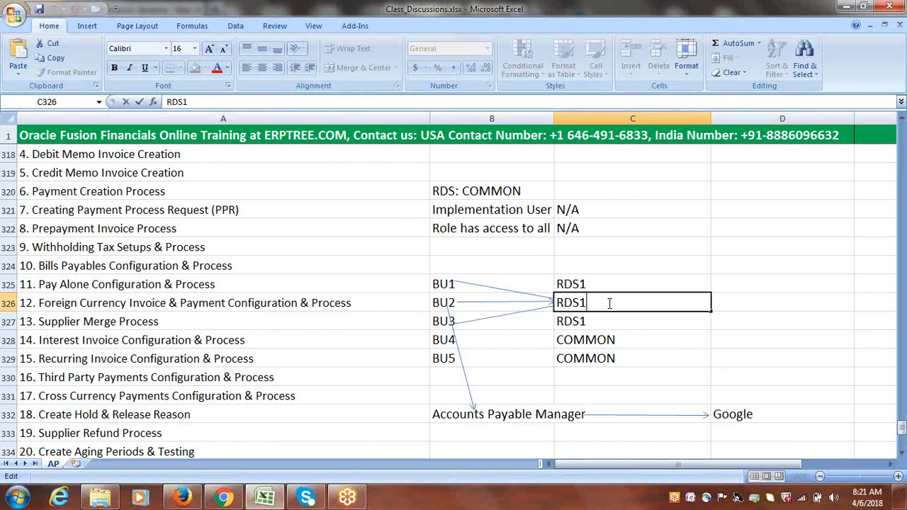
type("(BU1, BU2")
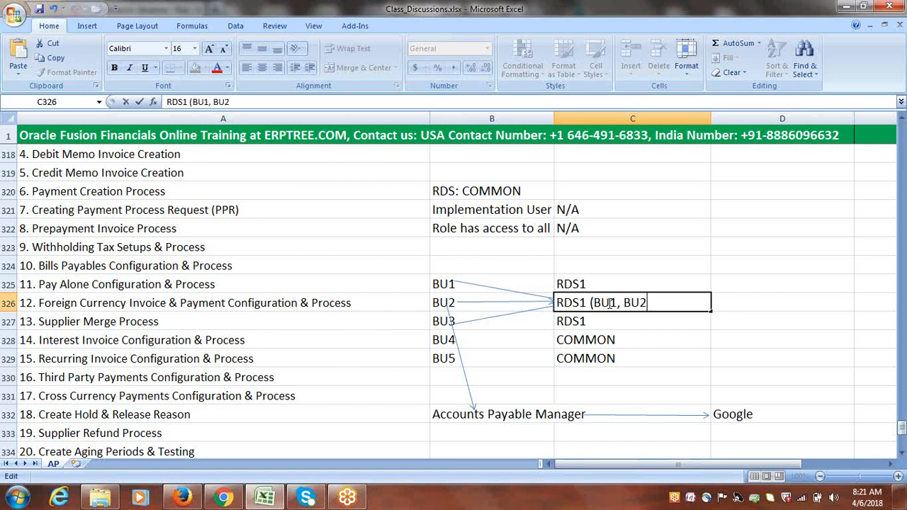
type(", BU3)")
left_click(760, 322)
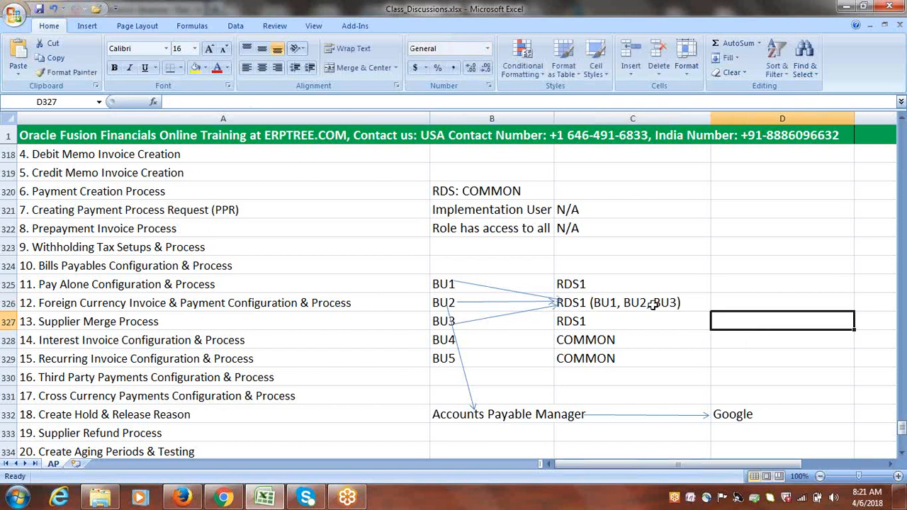
left_click(784, 358)
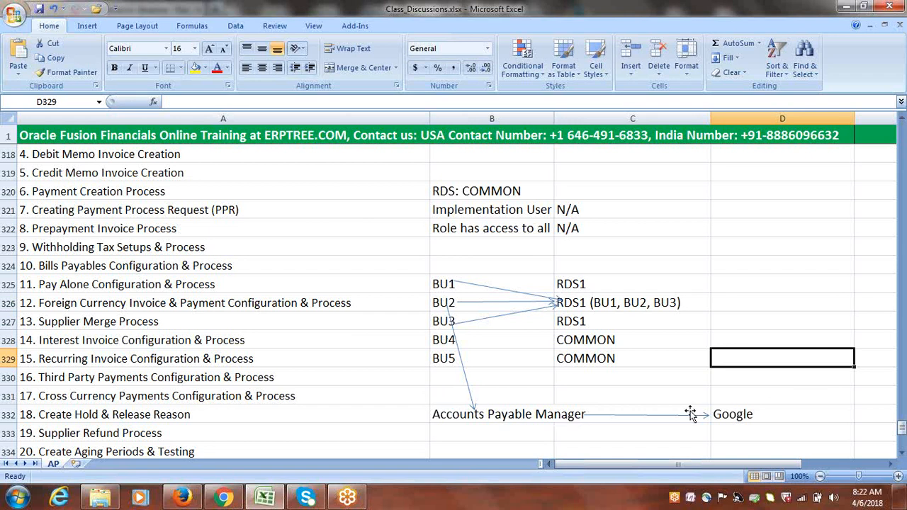
left_click(749, 416)
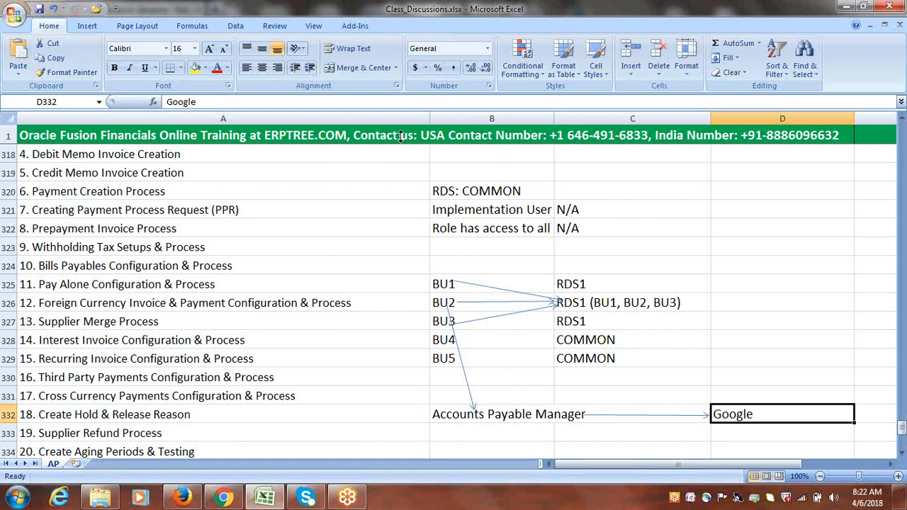
Draw an arrow from Google in D332 up to RDS1 (BU1, BU2, BU3) in C326
left_click(87, 26)
left_click(147, 61)
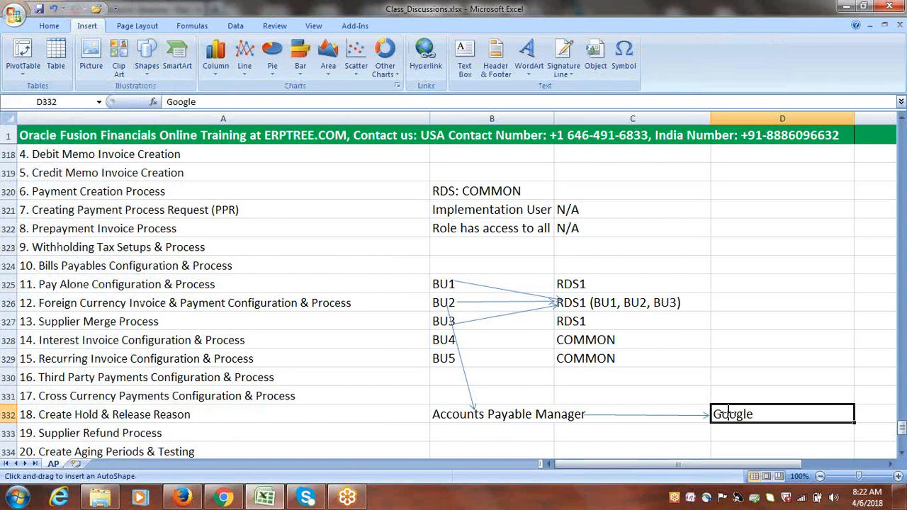
mouse_move(713, 406)
left_mouse_down()
mouse_move(640, 366)
mouse_move(572, 304)
left_mouse_up()
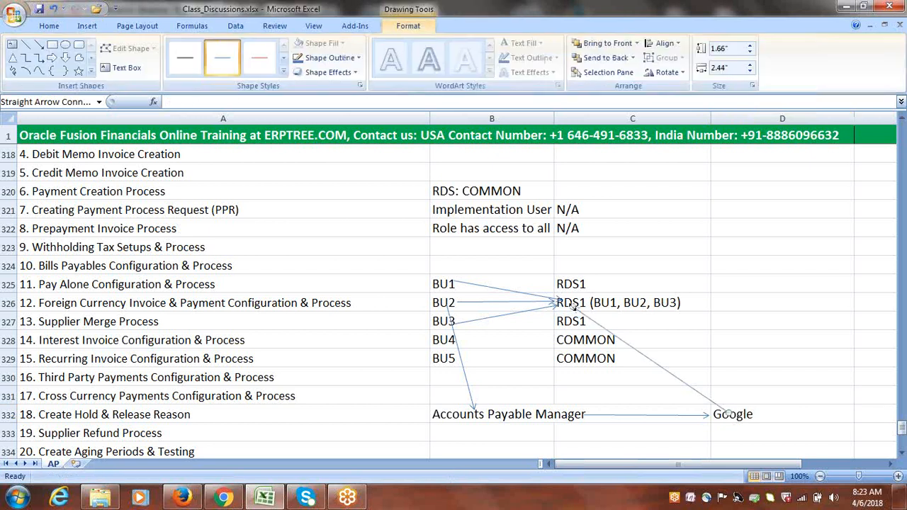
left_click(755, 334)
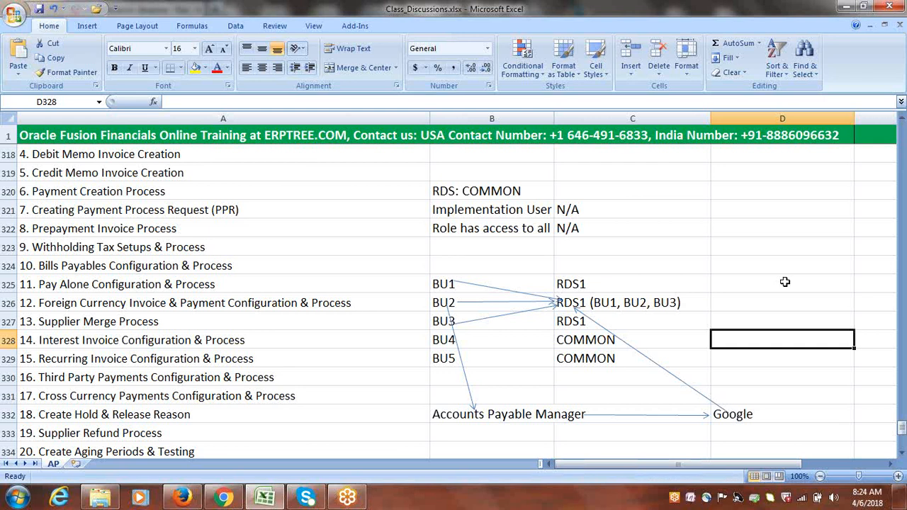
left_click(186, 499)
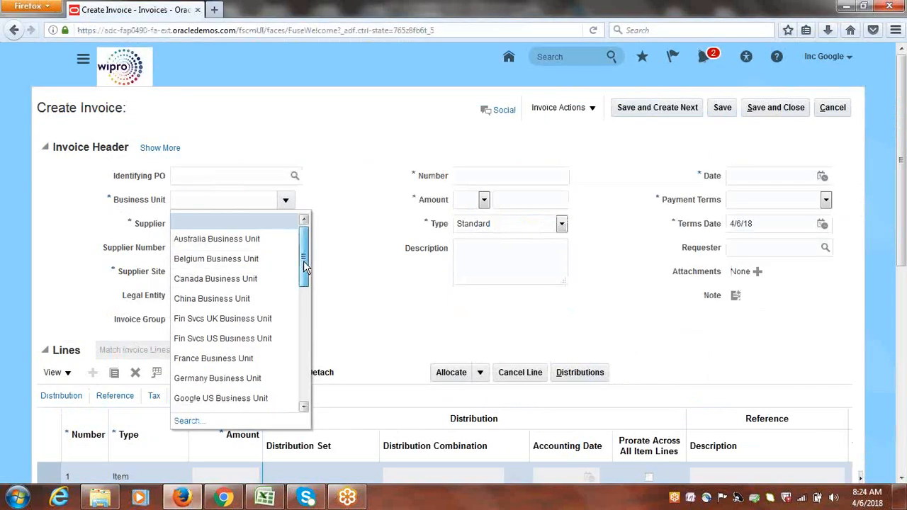
mouse_move(304, 260)
left_mouse_down()
mouse_move(305, 384)
mouse_move(308, 244)
left_mouse_up()
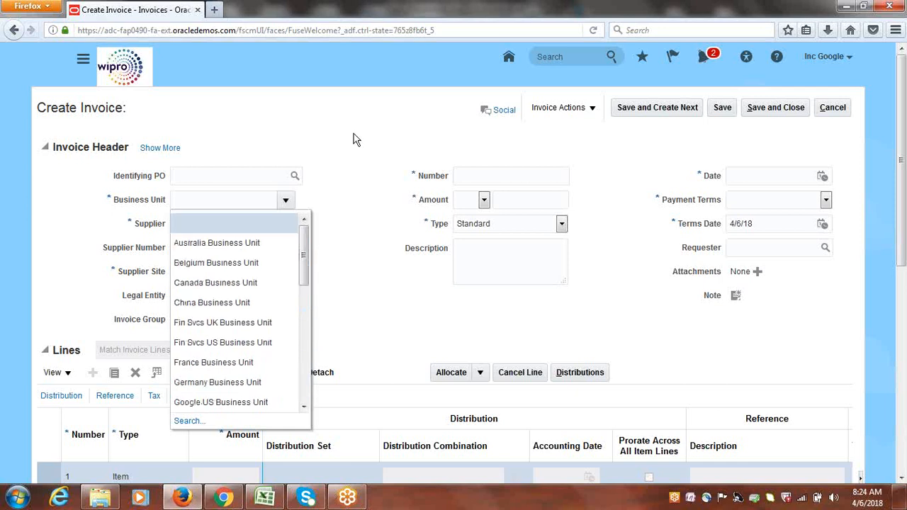
key("alt+Tab")
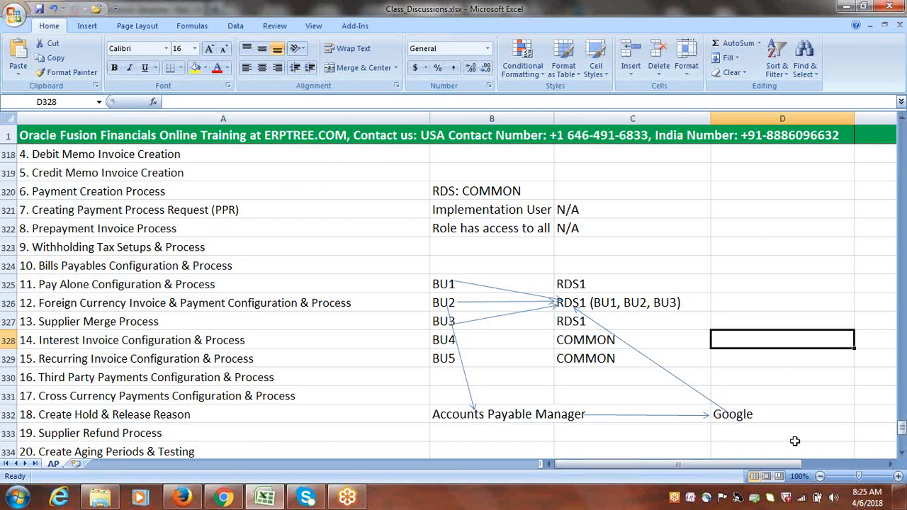
left_click(801, 498)
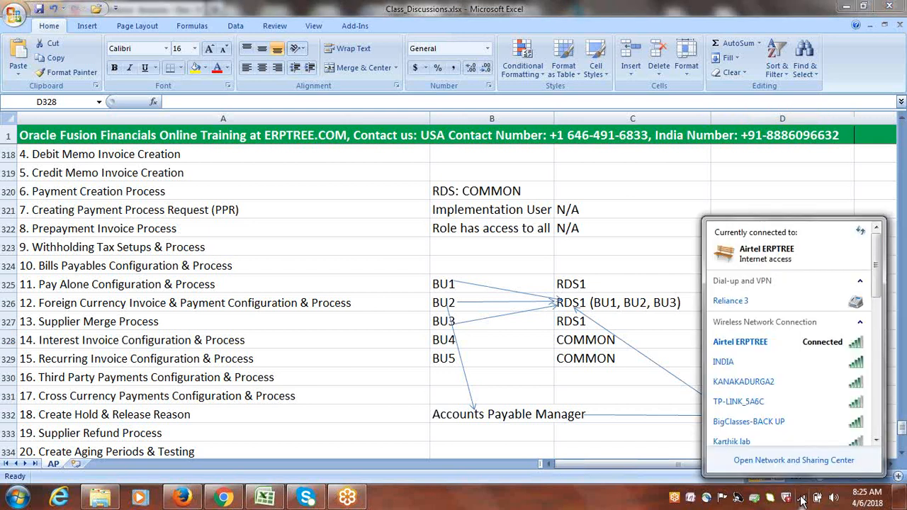
left_click(654, 233)
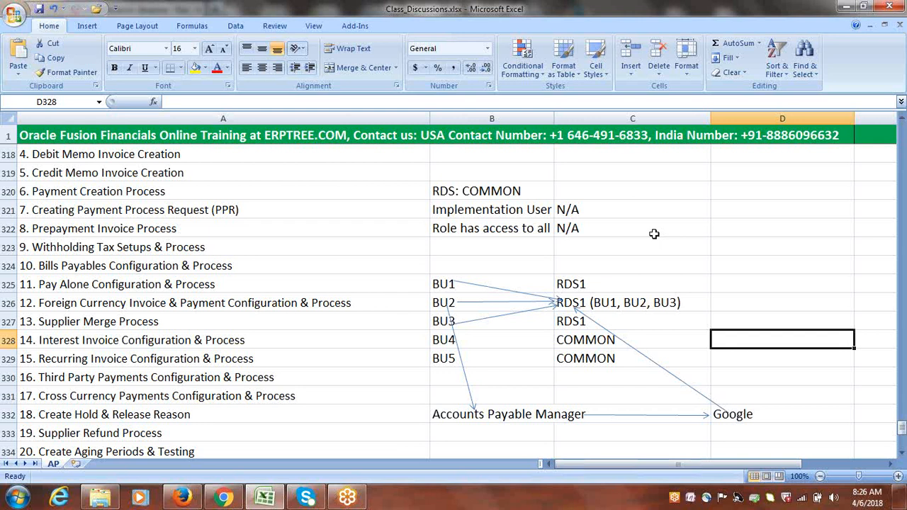
left_click(518, 241)
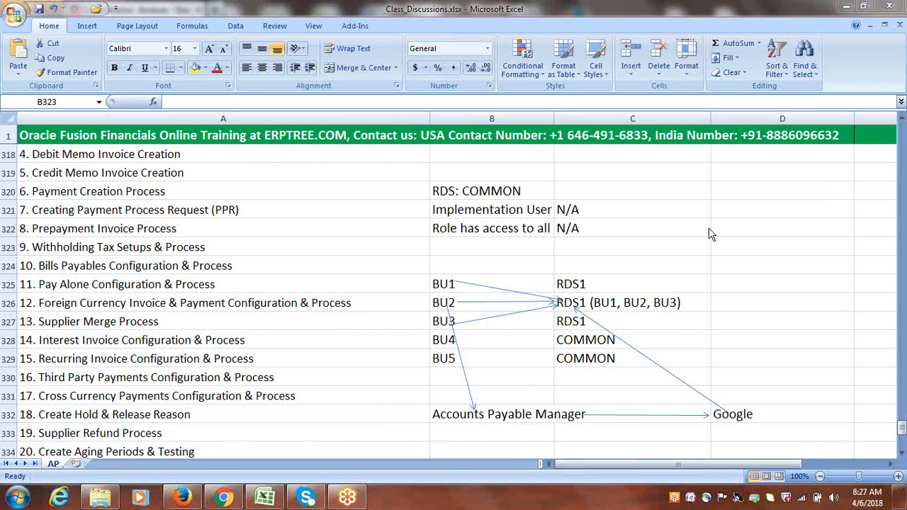
left_click(619, 251)
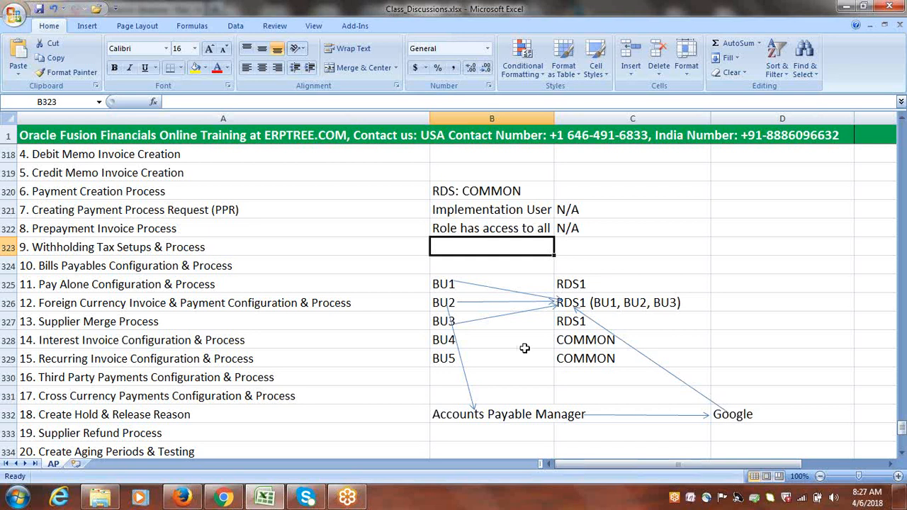
left_click(361, 431)
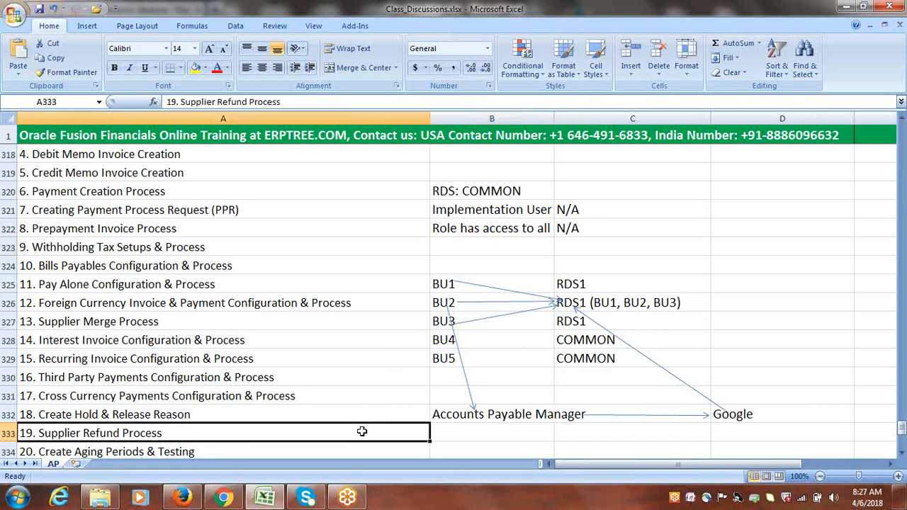
left_click(902, 455)
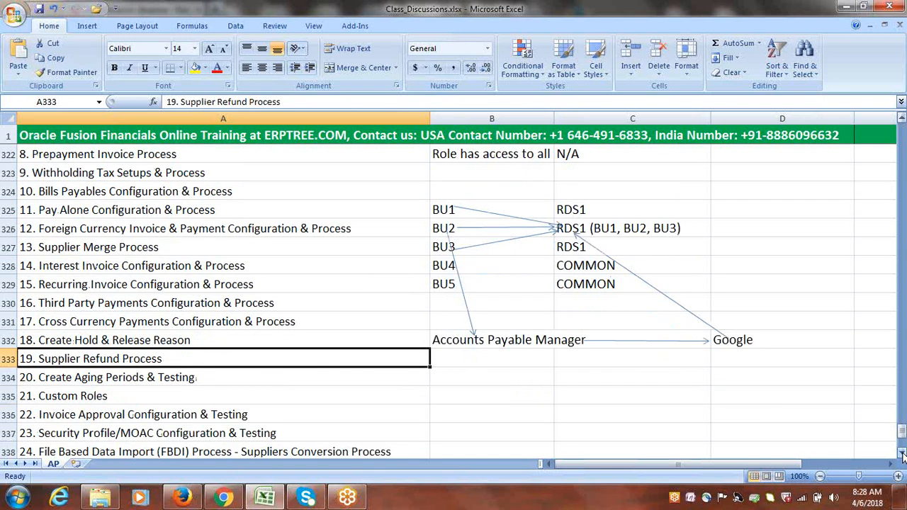
left_click(629, 435)
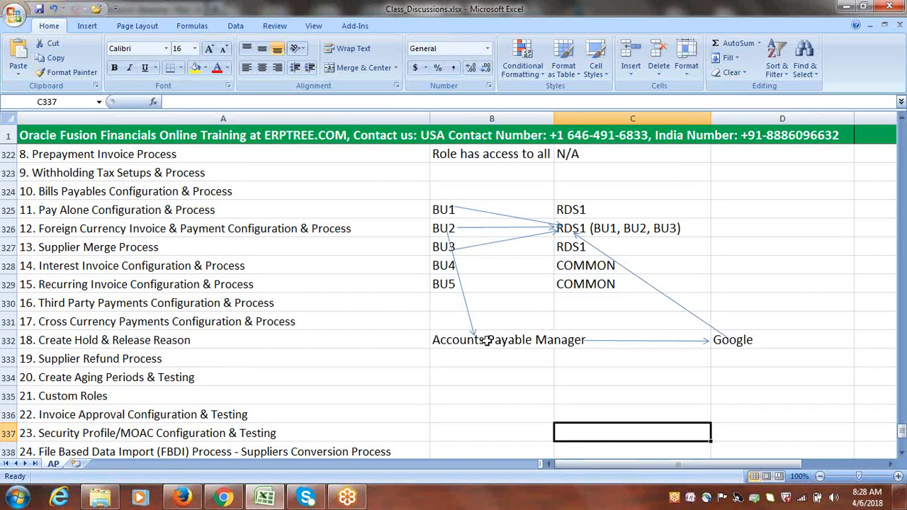
left_click(757, 341)
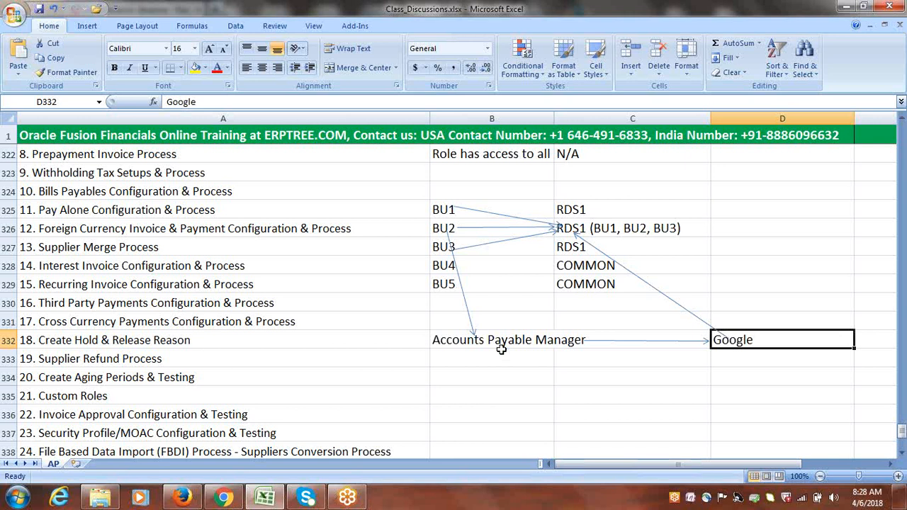
left_click(496, 394)
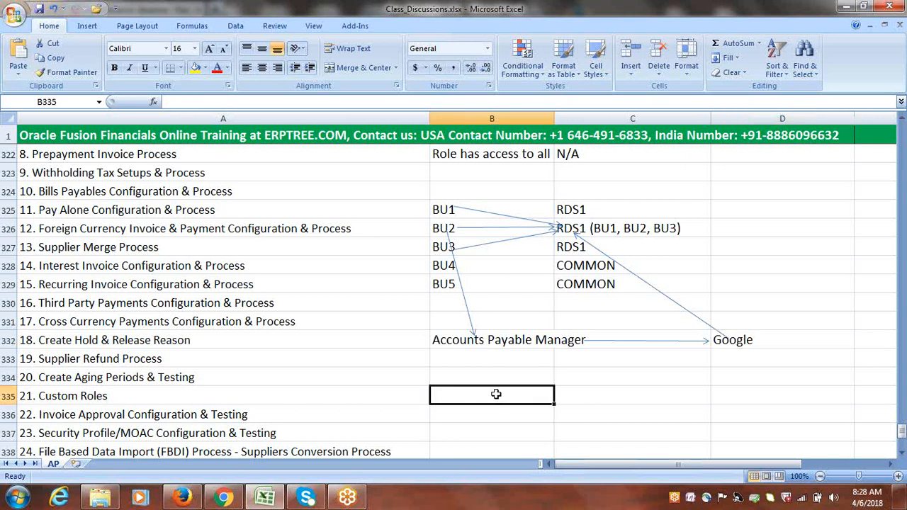
Enter the note 'Separate RDS for each BU' in B335
type("S")
key("BackSpace")
type("S")
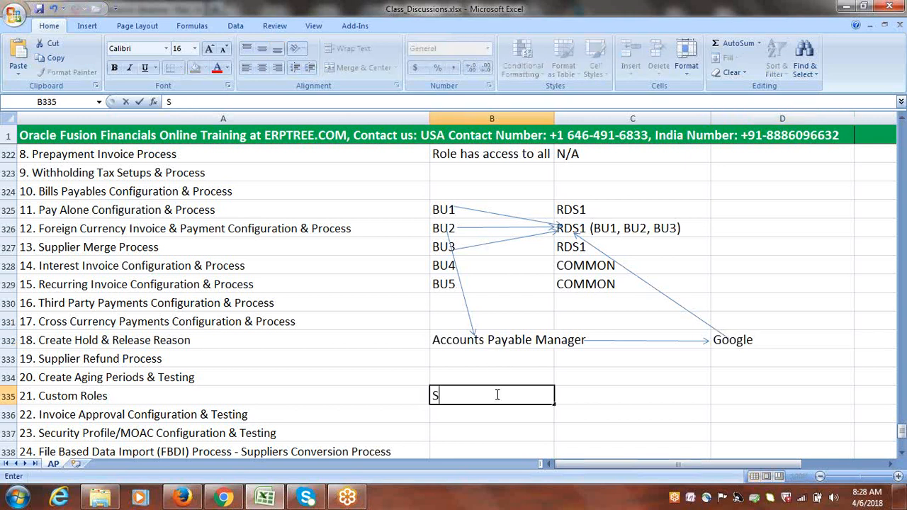
type("eparate")
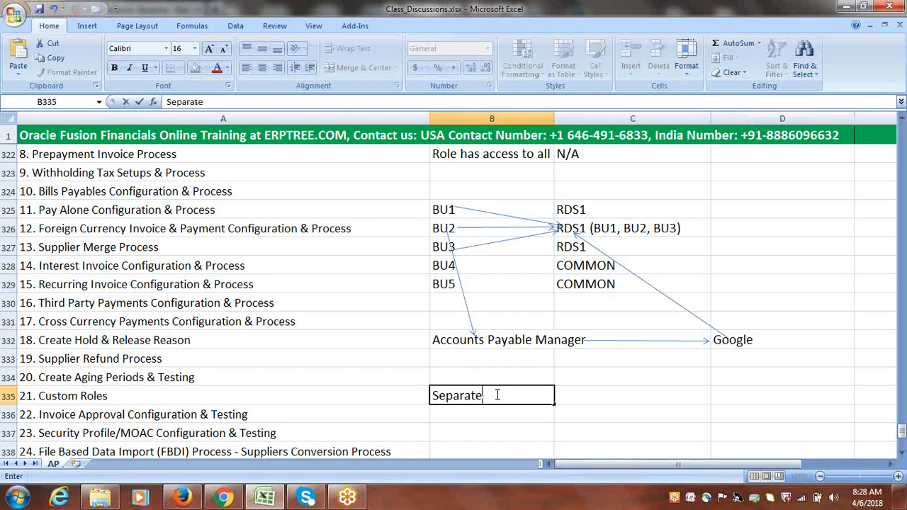
type(" RDS for each")
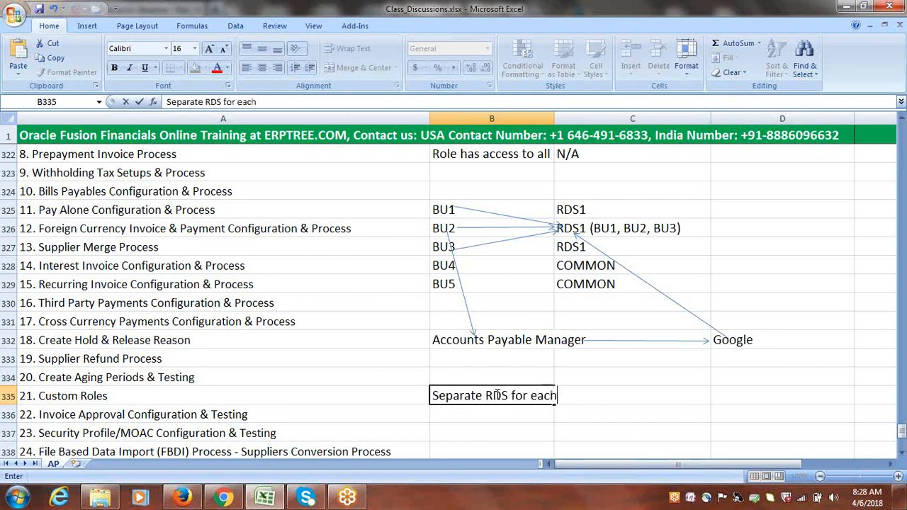
type(" BU")
left_click(505, 419)
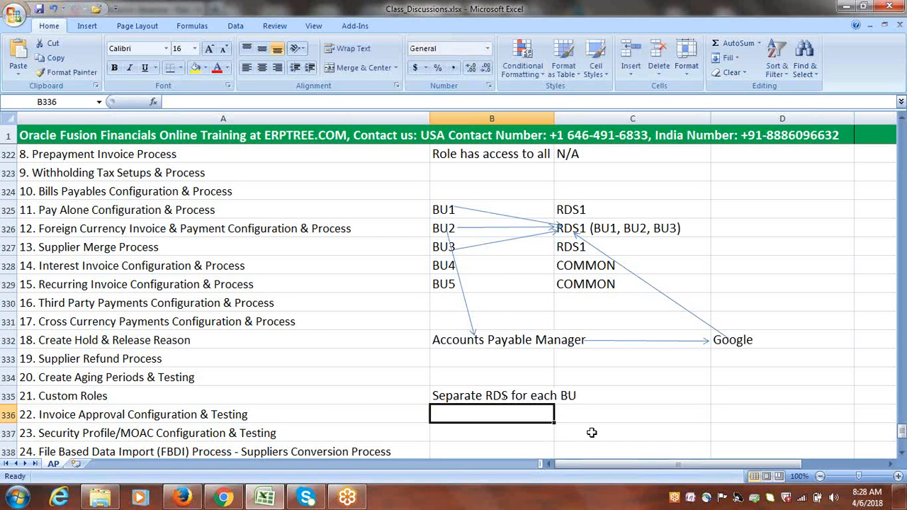
Enter 'BU2 RDS' in D326 beside the RDS1 entry
left_click(721, 229)
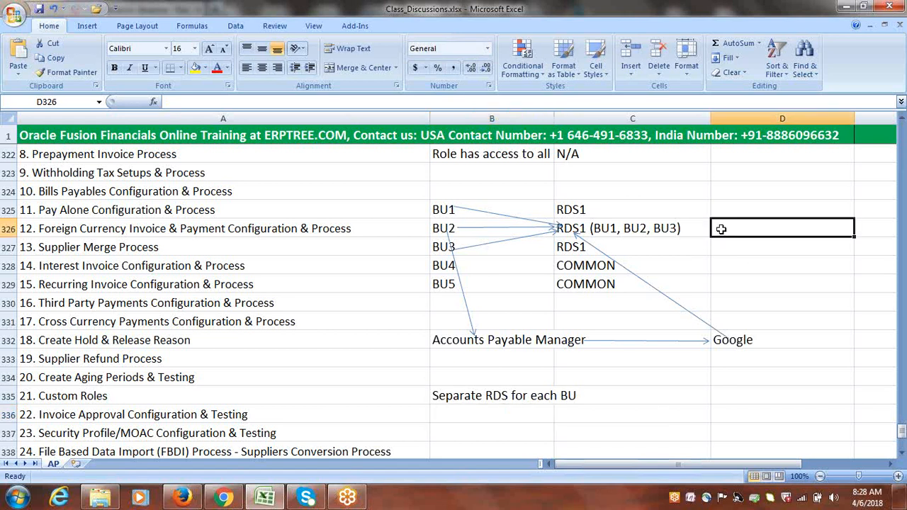
type("bu")
key("BackSpace")
key("BackSpace")
key("BackSpace")
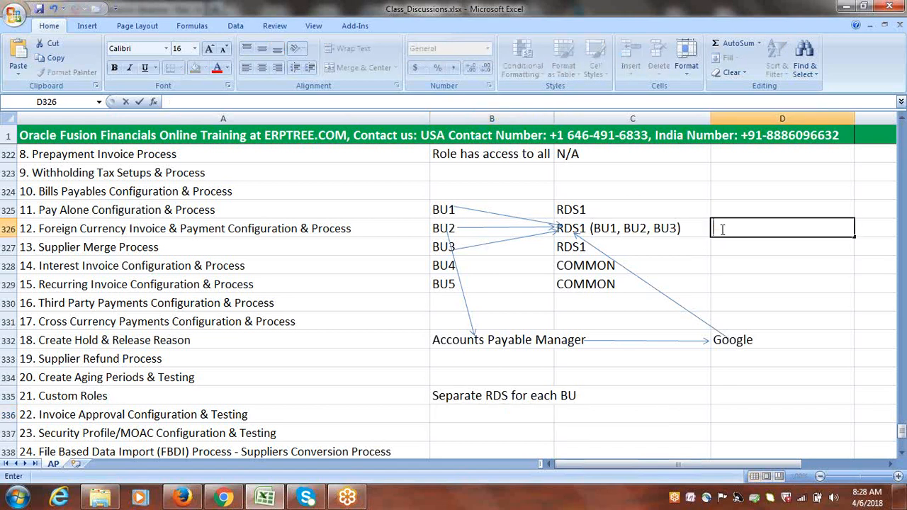
type("BU2 RDS")
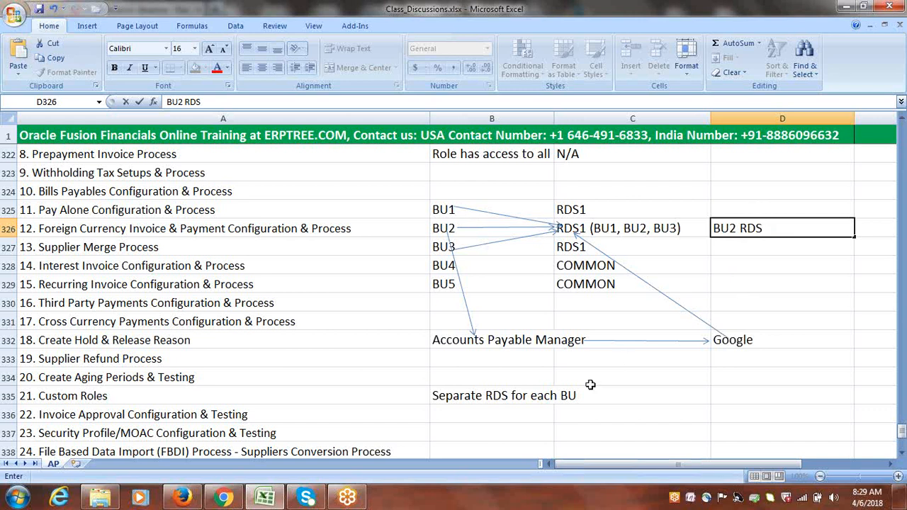
left_click(512, 409)
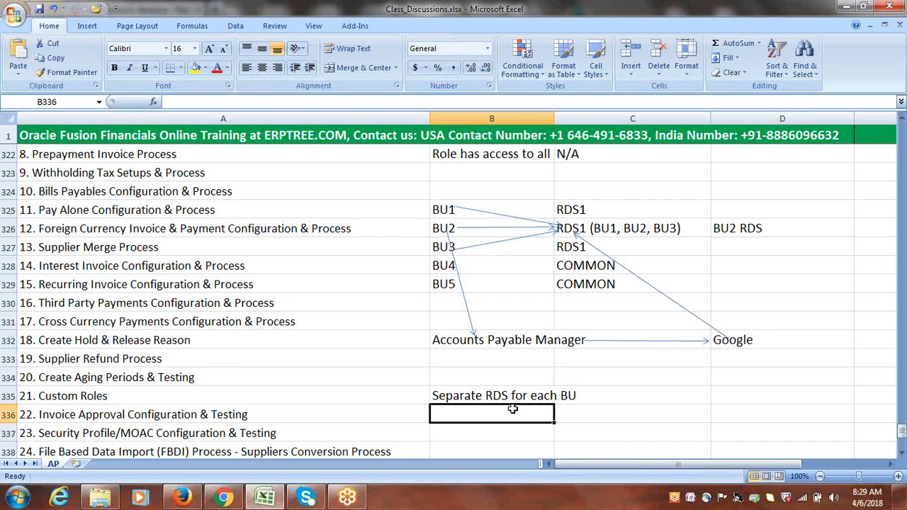
Enter 'Security Profile/MOAC' in B336, overriding AutoComplete
type("S")
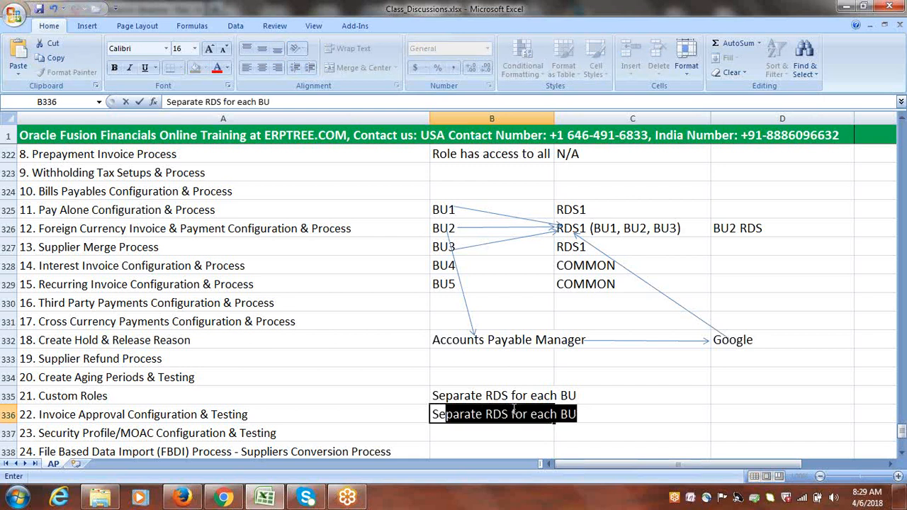
type("ecurity Pro")
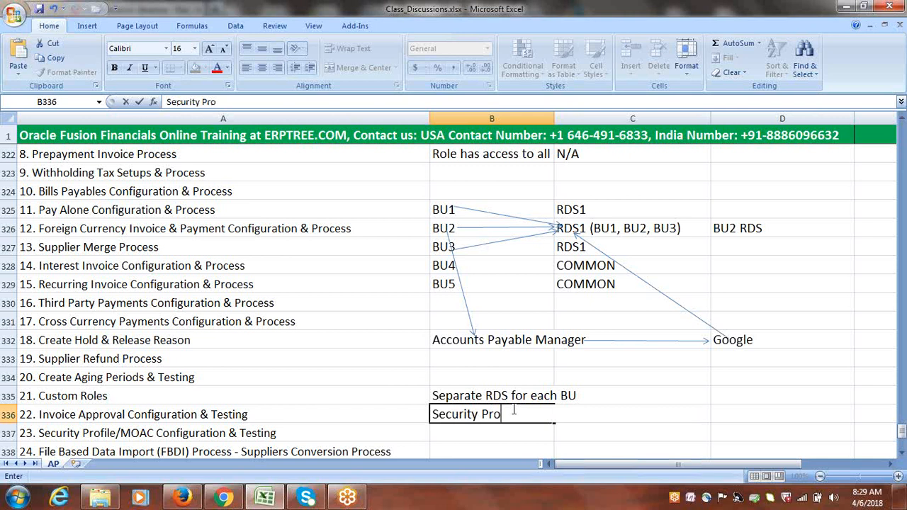
type("file/MOAC")
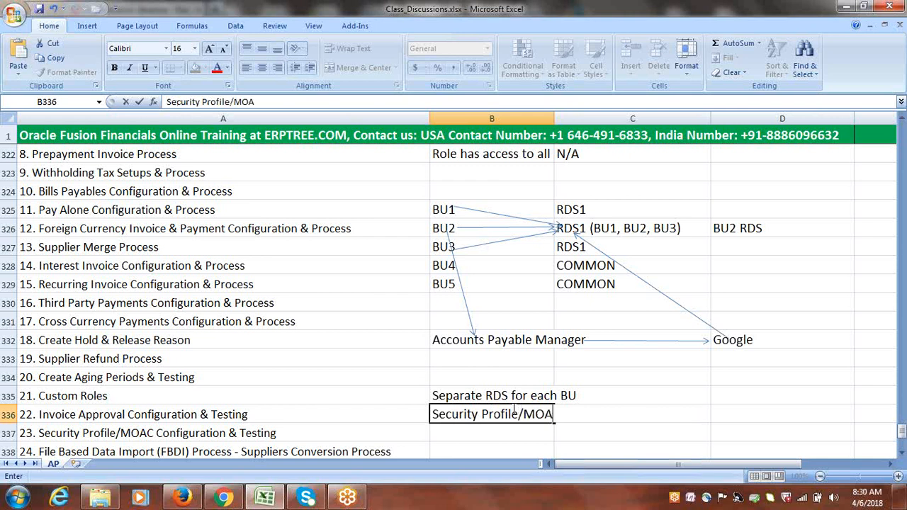
left_click(528, 434)
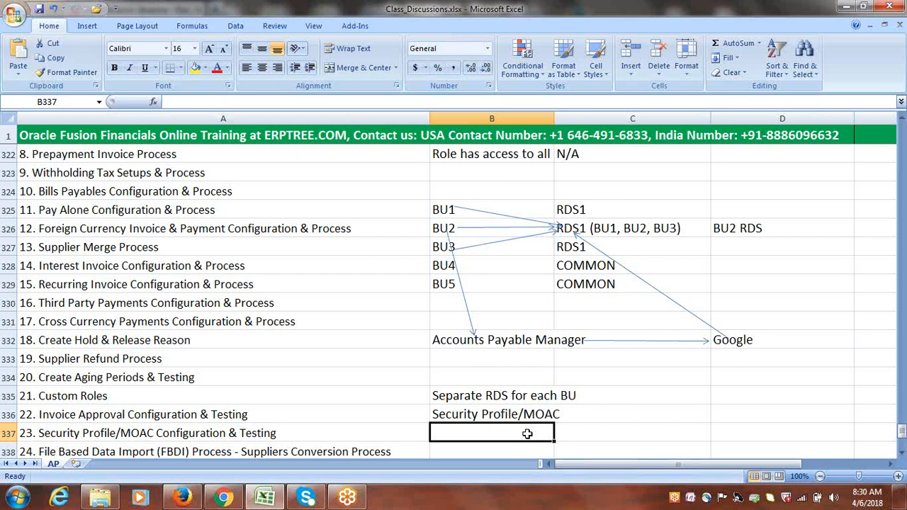
Type 'Role Level' into B337, then erase it so the cell is left empty
type("r")
key("BackSpace")
type("Role")
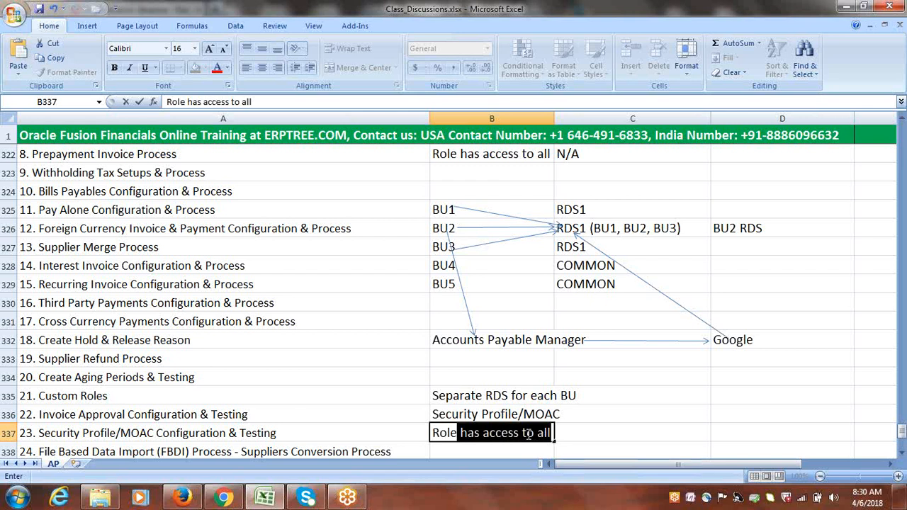
type(" Level")
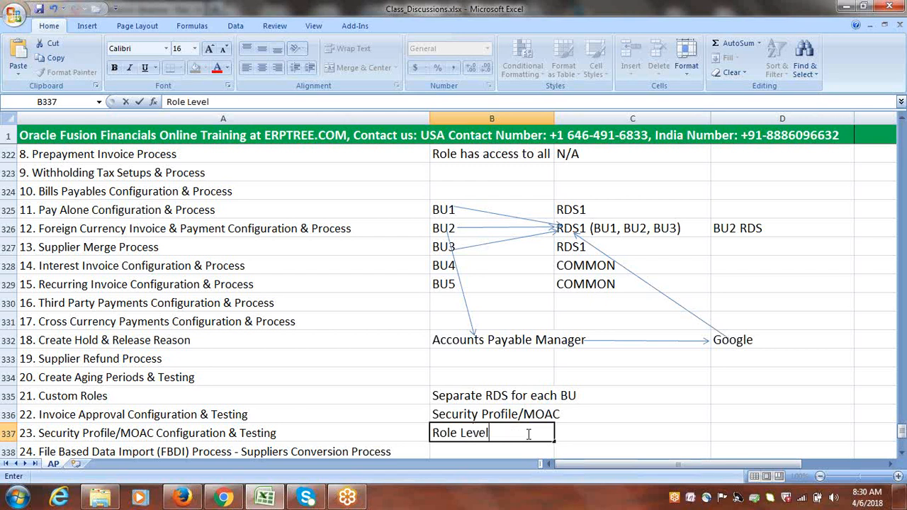
key("BackSpace")
key("BackSpace")
key("BackSpace")
key("BackSpace")
key("BackSpace")
key("BackSpace")
key("BackSpace")
key("BackSpace")
key("BackSpace")
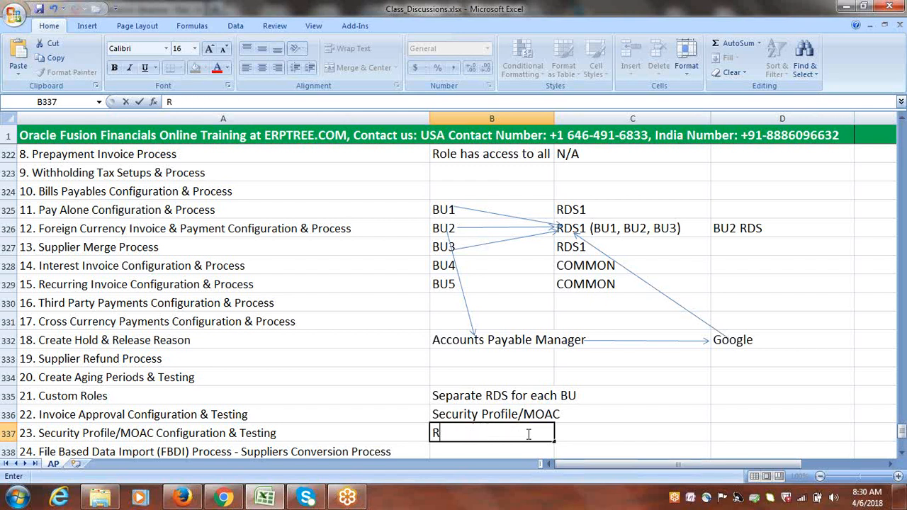
key("BackSpace")
left_click(580, 423)
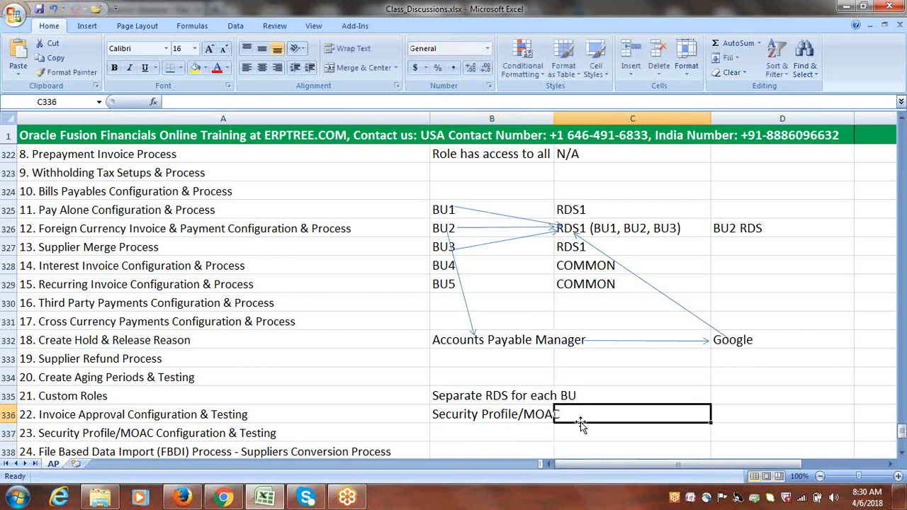
Widen column B so the 'Separate RDS for each BU' and 'Security Profile/MOAC' notes fit
left_click_drag(555, 119, 569, 120)
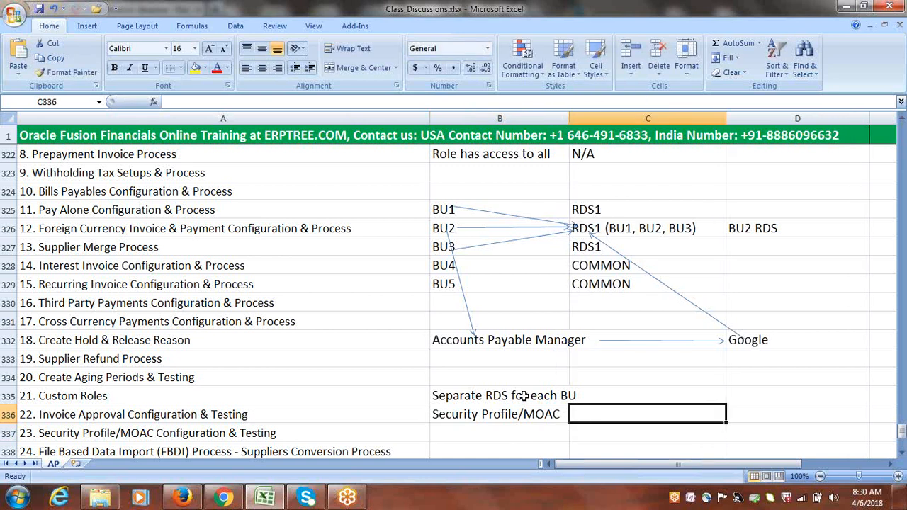
left_click_drag(522, 395, 522, 414)
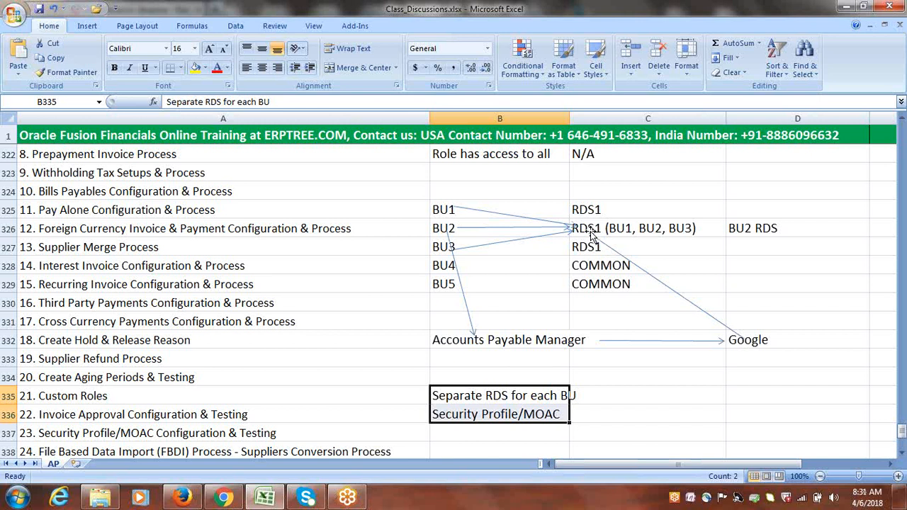
left_click(530, 398)
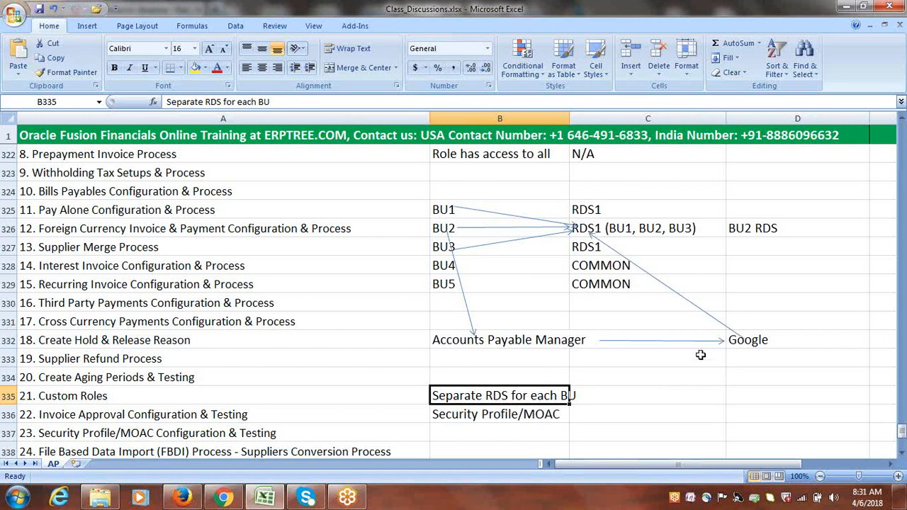
left_click(529, 416)
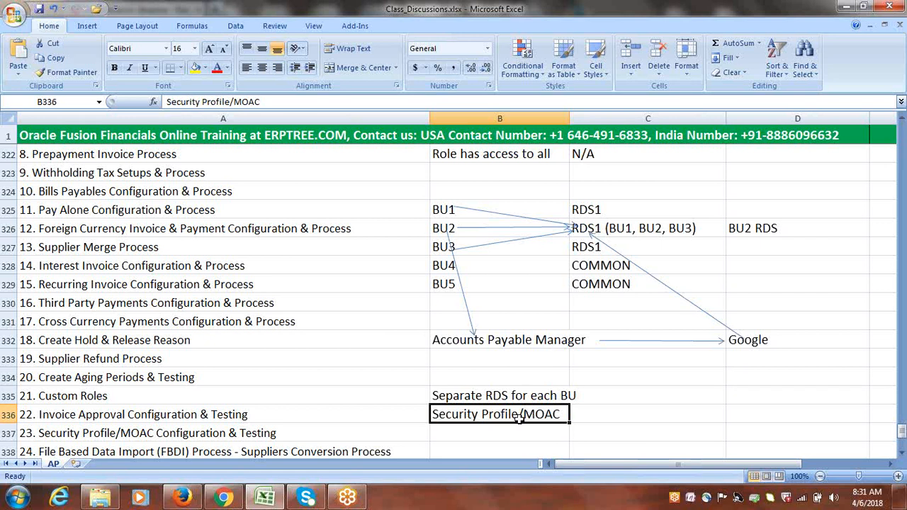
left_click(658, 413)
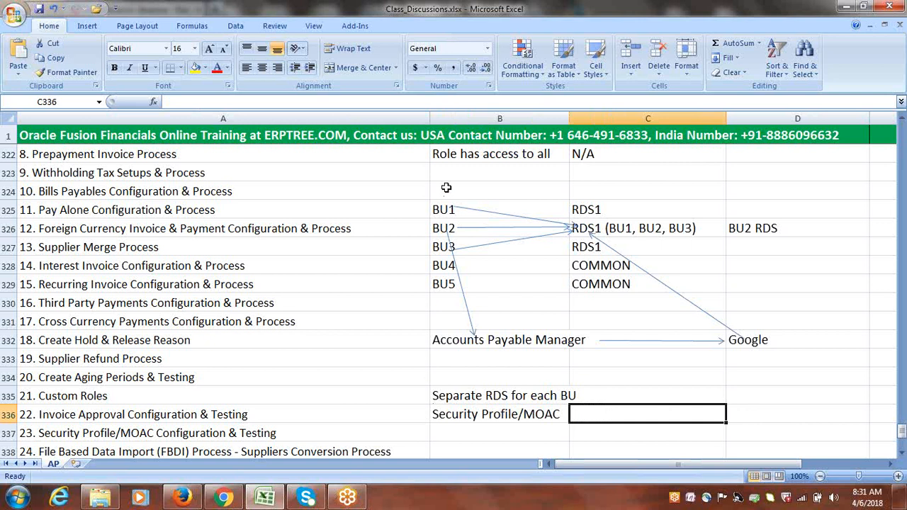
left_click_drag(447, 187, 756, 412)
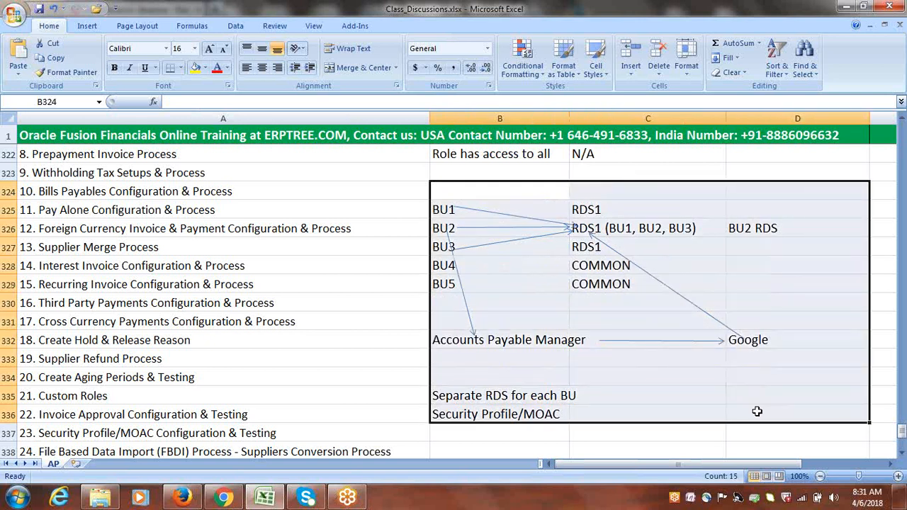
Shade the mapping block B324:D336 with Aqua, Accent 5, Lighter 80% fill
left_click(372, 349)
left_click(456, 190)
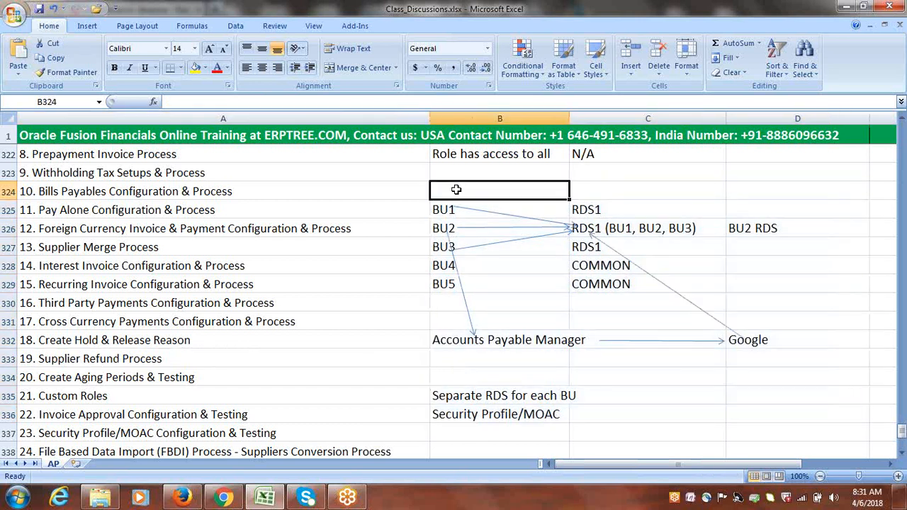
left_click_drag(456, 190, 763, 416)
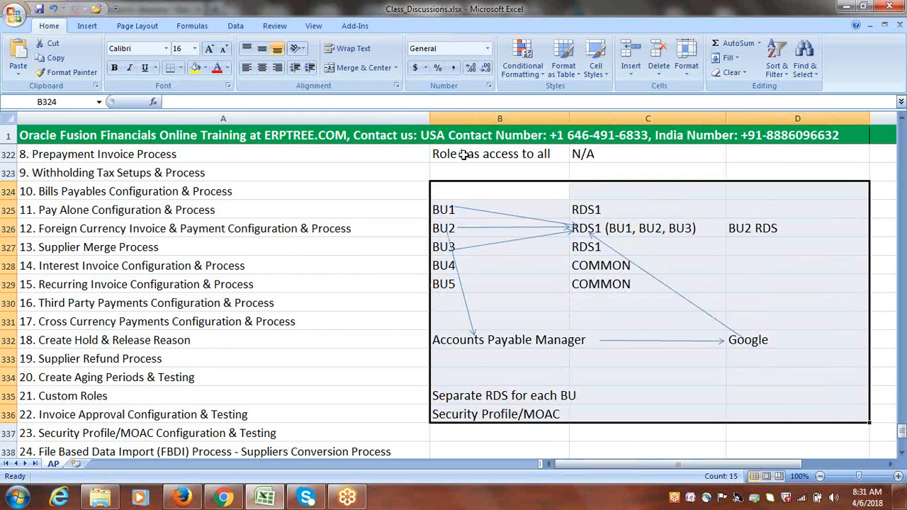
left_click(206, 68)
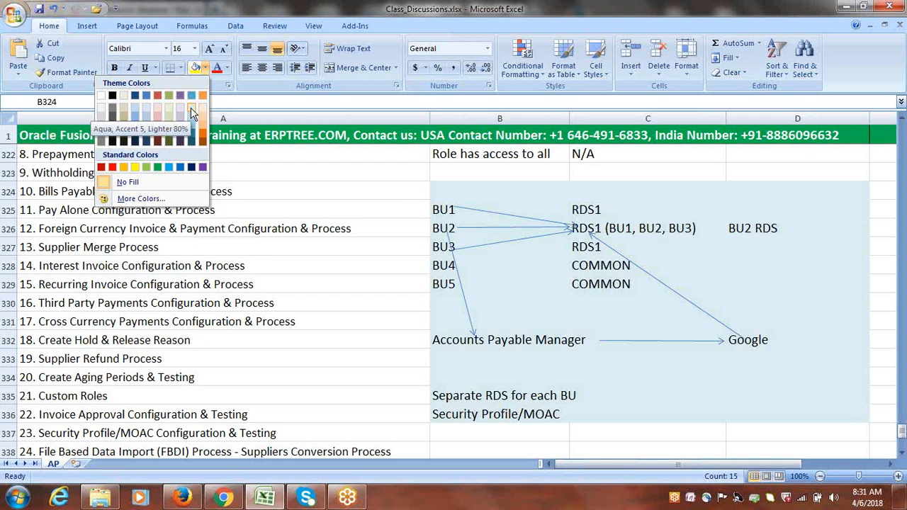
left_click(191, 112)
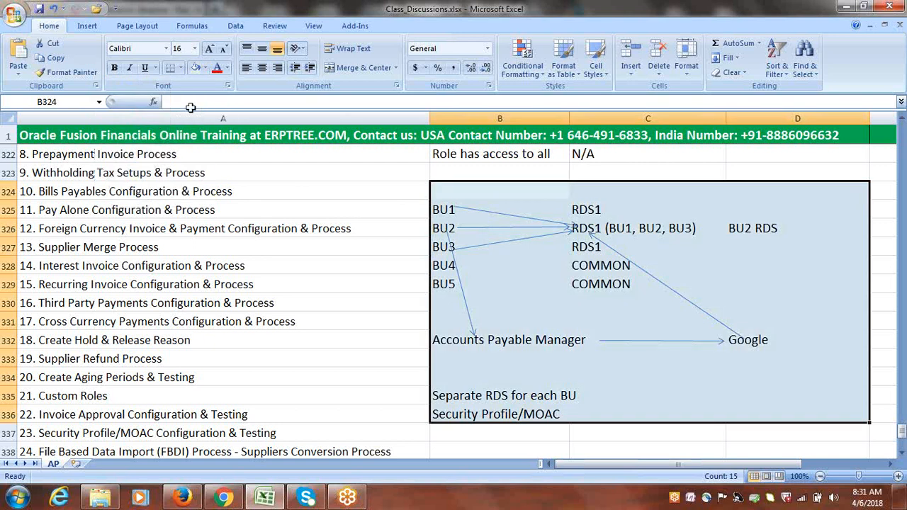
Undo the light aqua shading and return to the Oracle Create Invoice page in Firefox
left_click(664, 458)
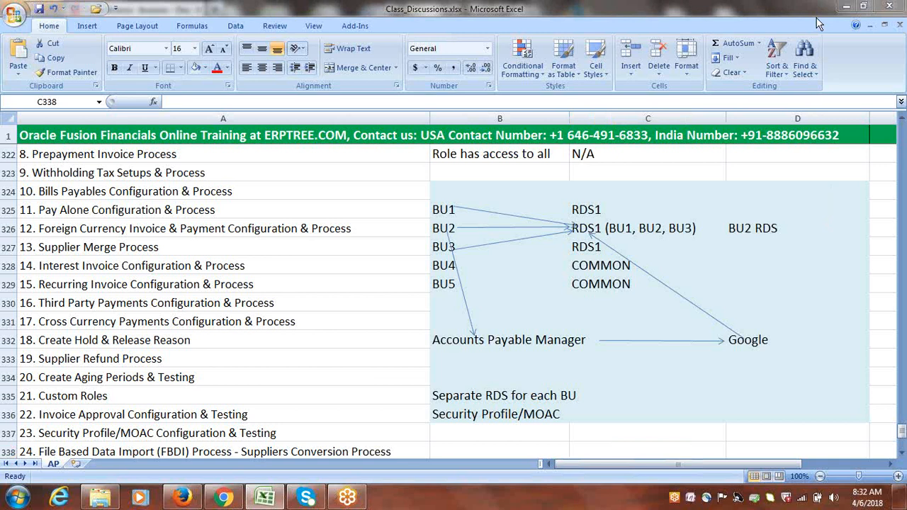
left_click(664, 167)
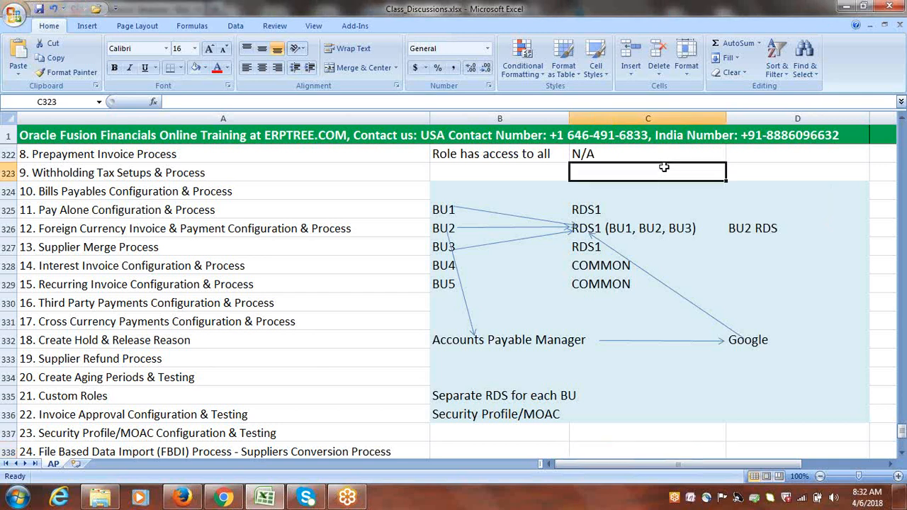
key("ctrl+z")
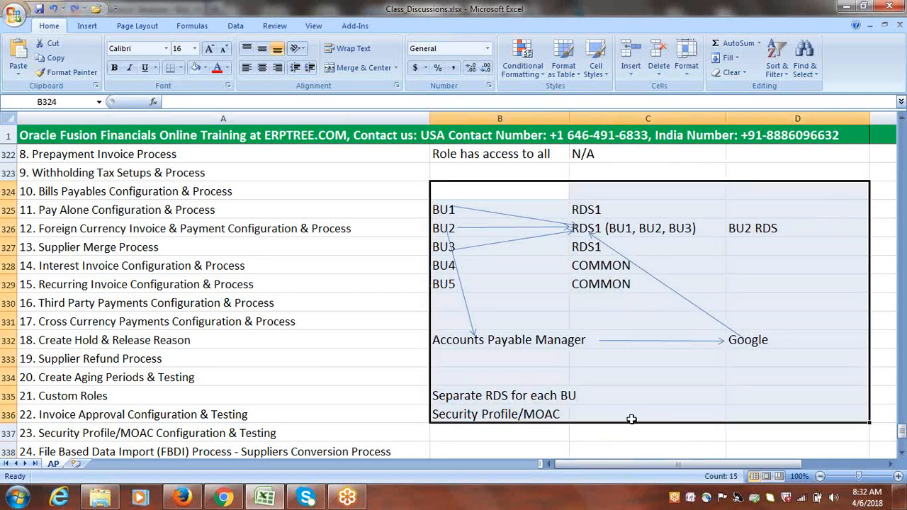
left_click(628, 448)
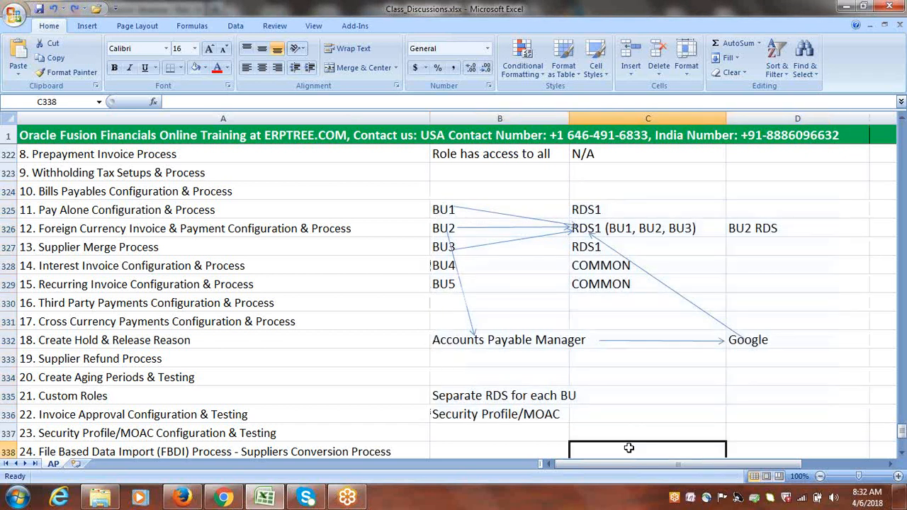
left_click(182, 497)
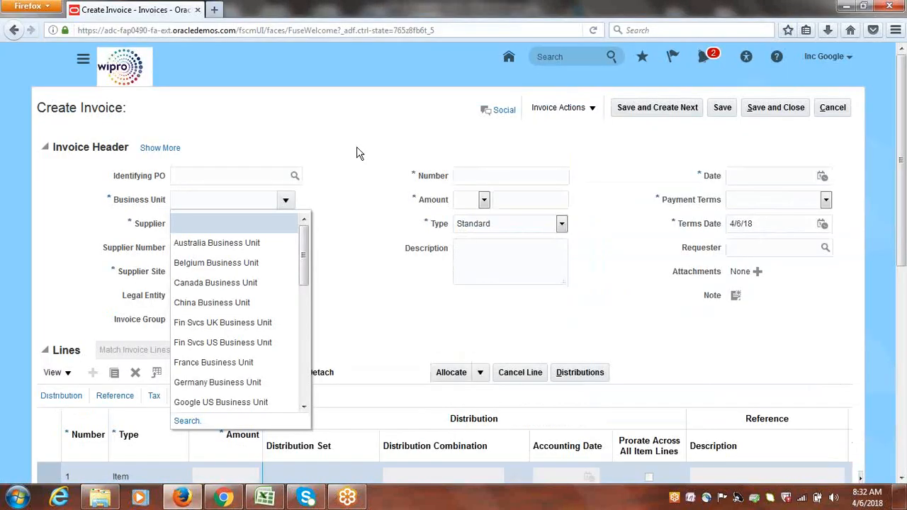
Select Google US Business Unit as the invoice's Business Unit, filling in Google USA Legal Entity
left_click_drag(306, 278, 306, 422)
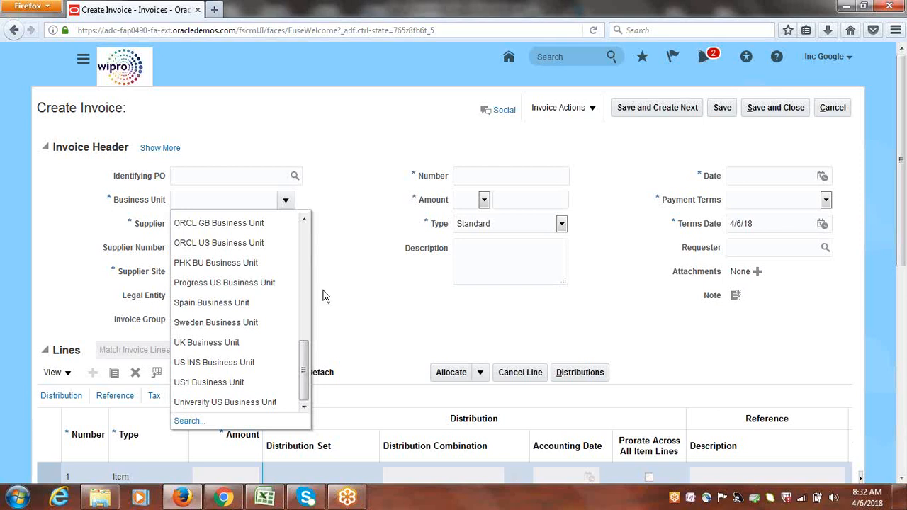
left_click_drag(303, 377, 307, 258)
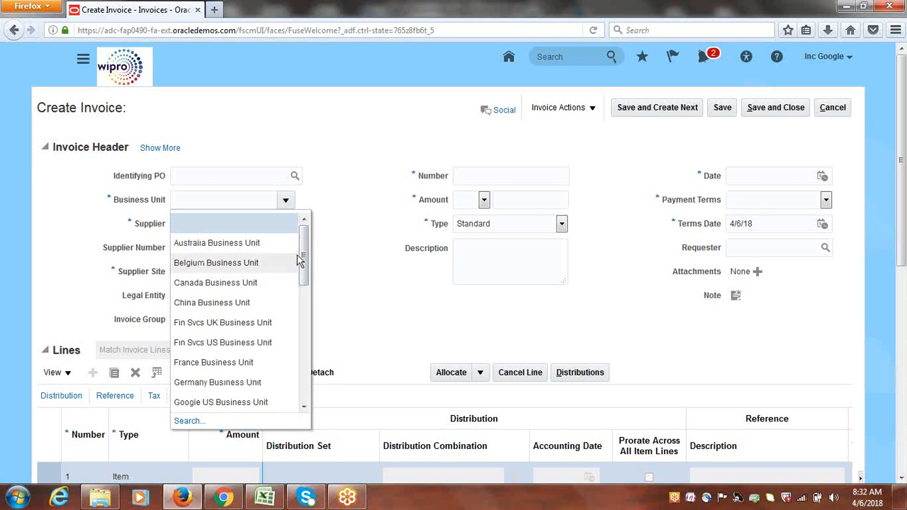
left_click_drag(305, 249, 316, 296)
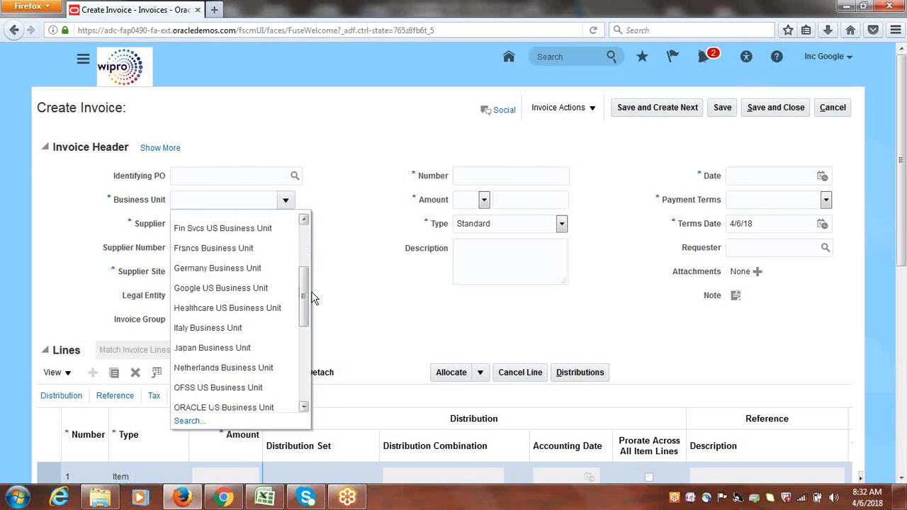
left_click(225, 290)
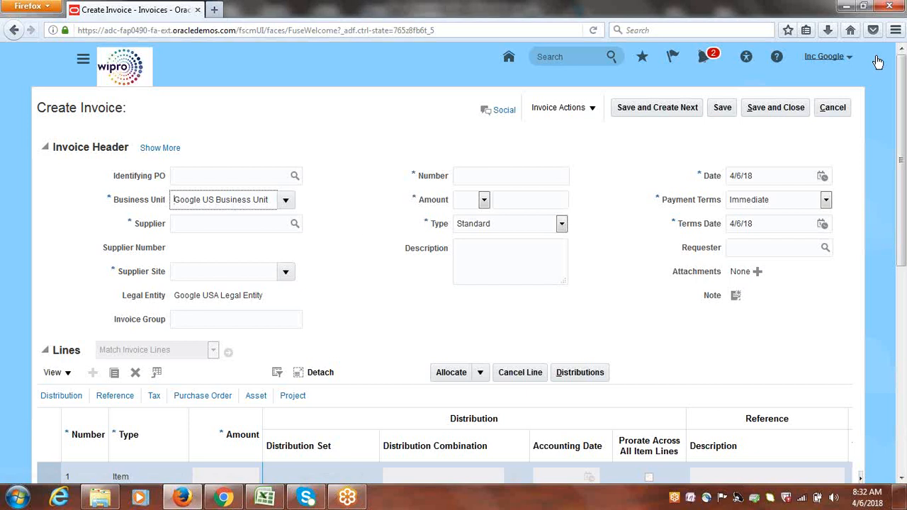
left_click(770, 14)
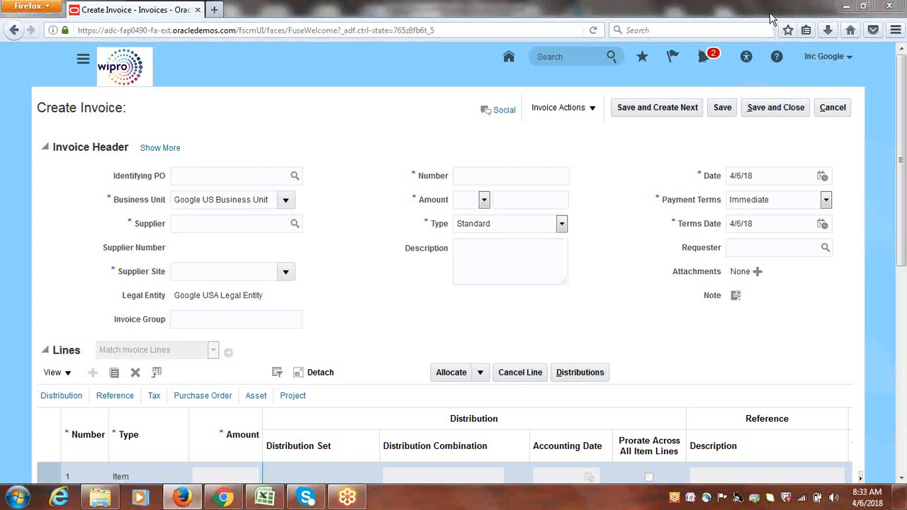
left_click(770, 14)
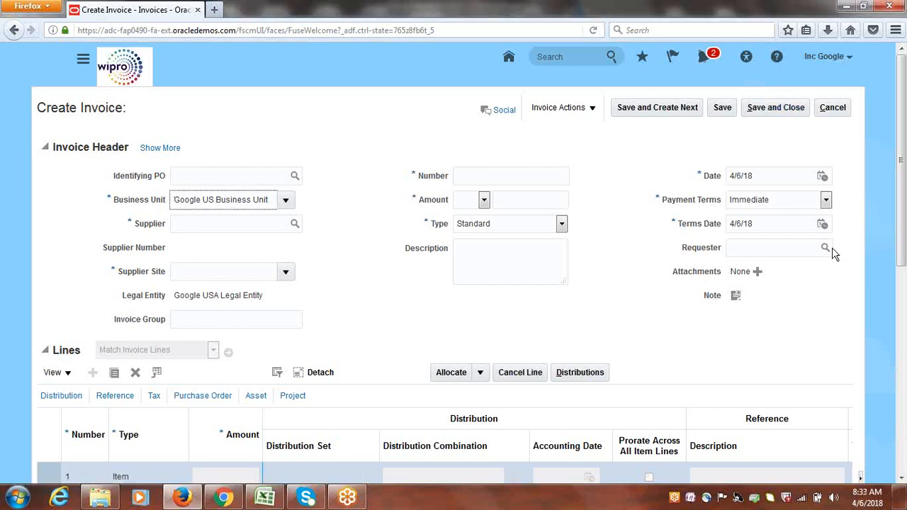
left_click(829, 182)
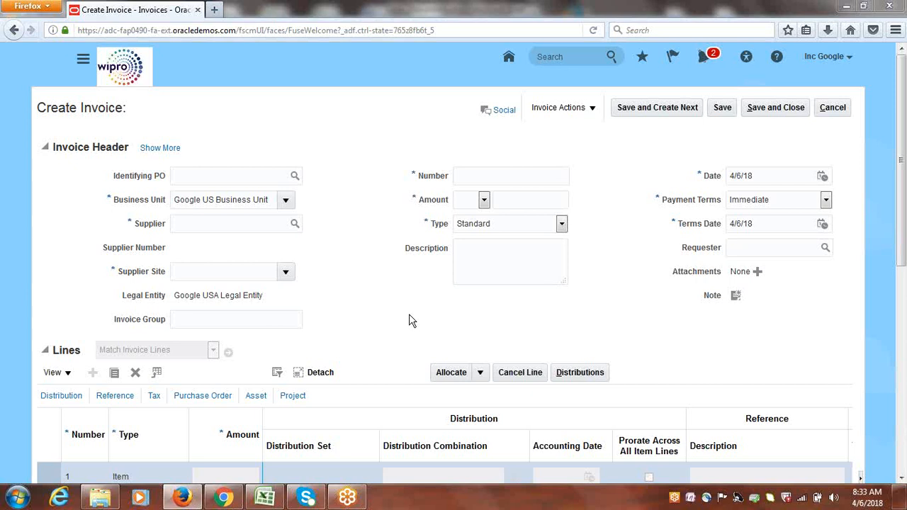
Switch from Firefox to the Class_Discussions.xlsx workbook in Excel
left_click(266, 498)
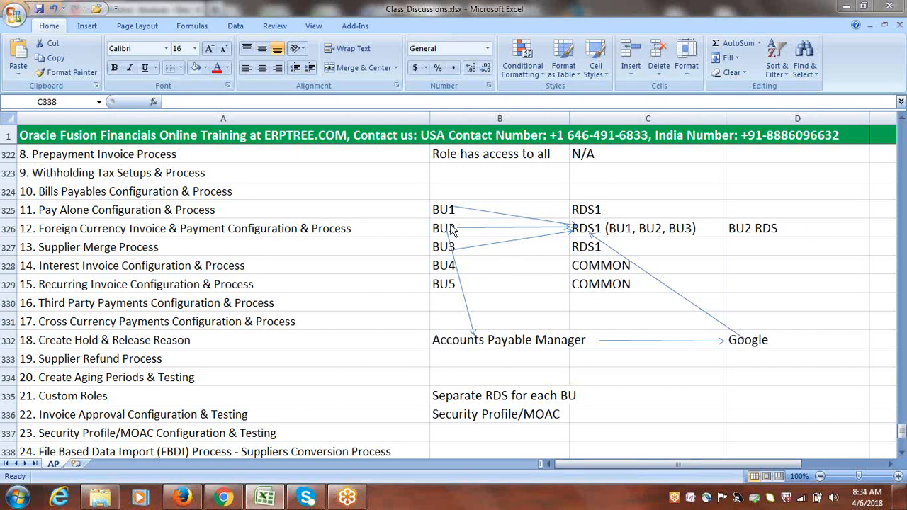
Point out B331, the BU1–BU3 entries and D328 in the notes, then return to Create Invoice
left_click(447, 315)
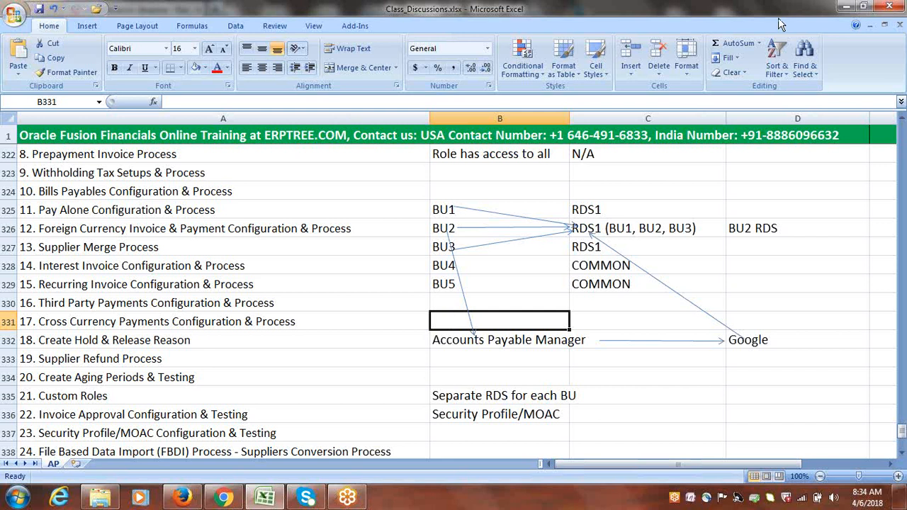
left_click(818, 19)
left_click(818, 20)
left_click_drag(439, 206, 440, 244)
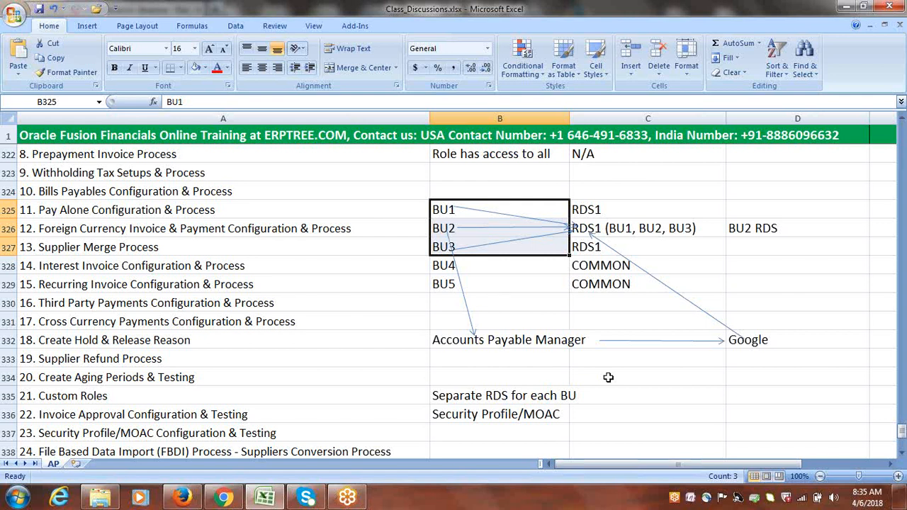
left_click(745, 262)
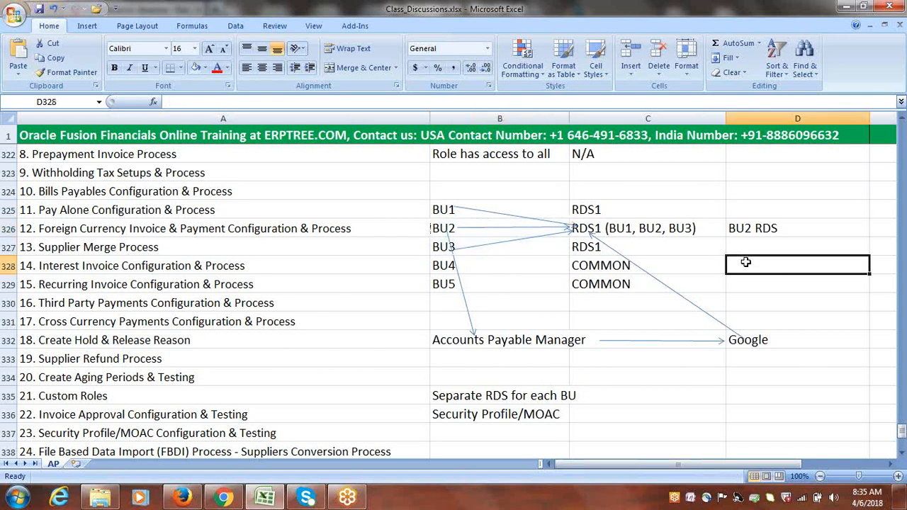
left_click(771, 26)
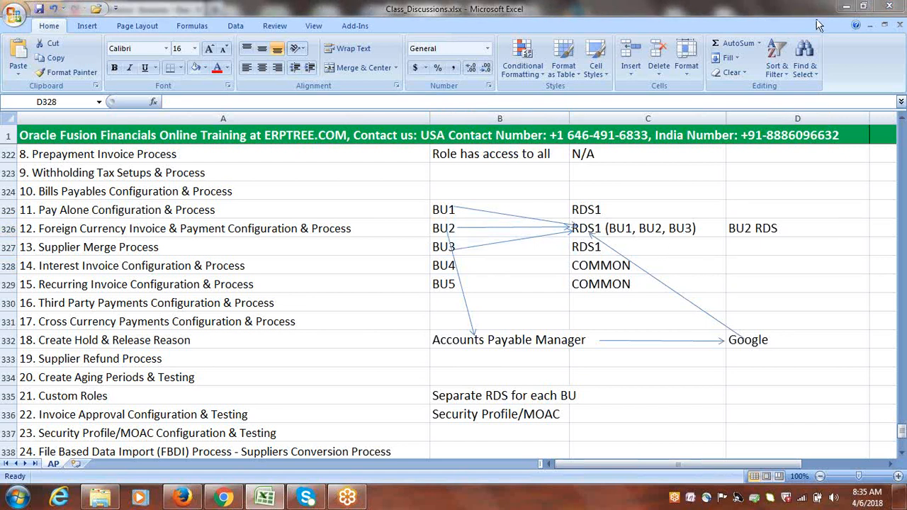
left_click(183, 497)
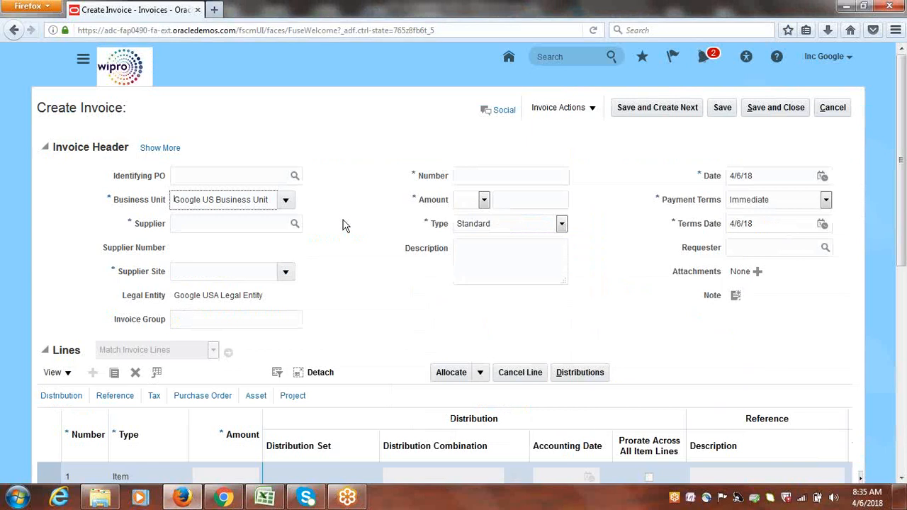
Keep Google US Business Unit, then cancel, reopen Create Invoice from Tasks, and cancel again
left_click(286, 199)
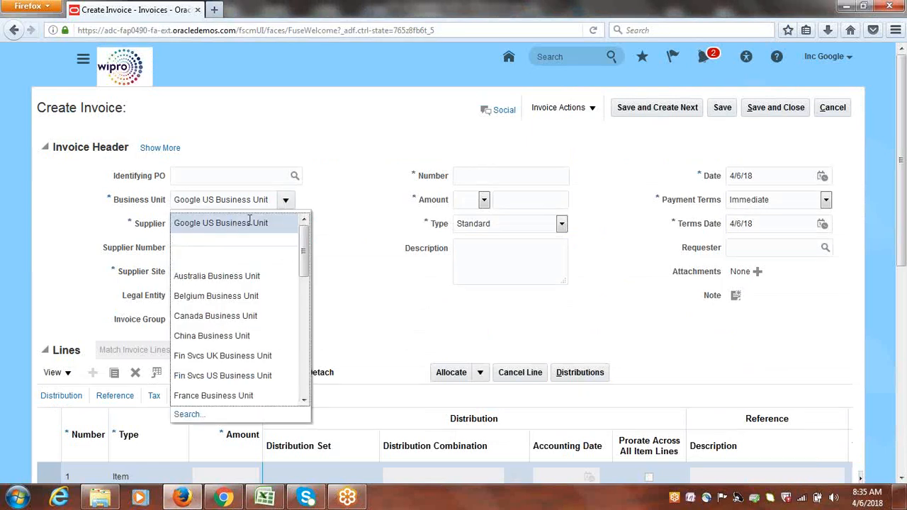
left_click(249, 221)
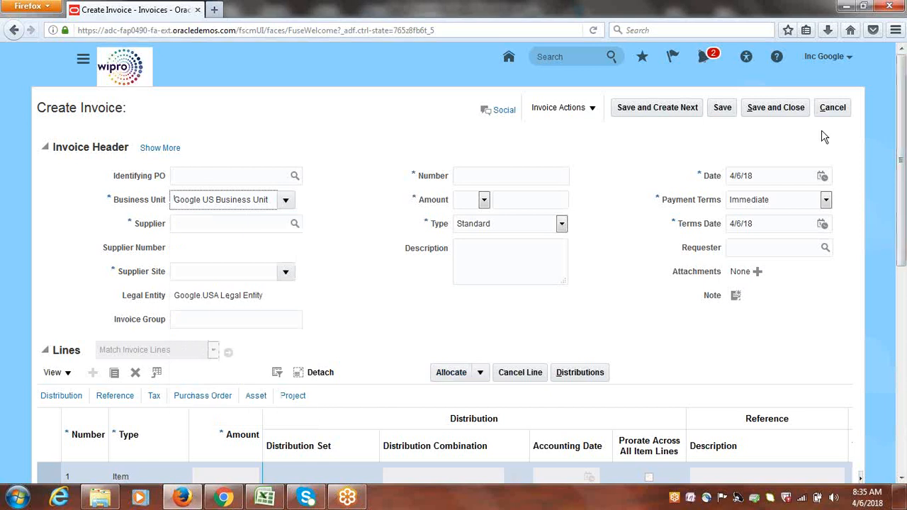
left_click(837, 113)
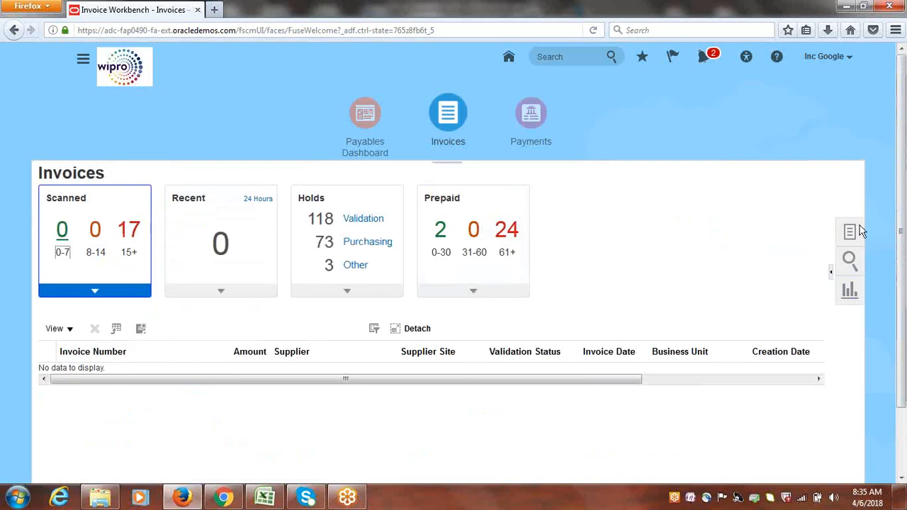
left_click(859, 231)
left_click(778, 190)
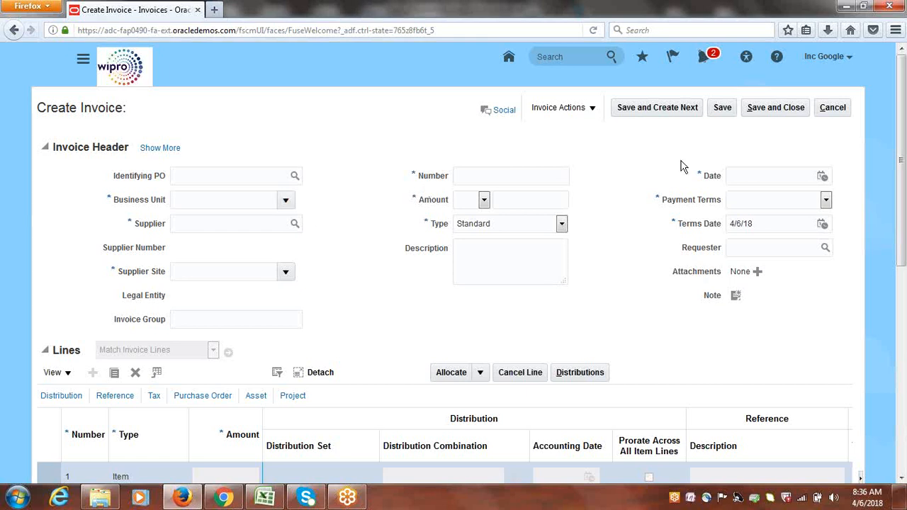
left_click(842, 110)
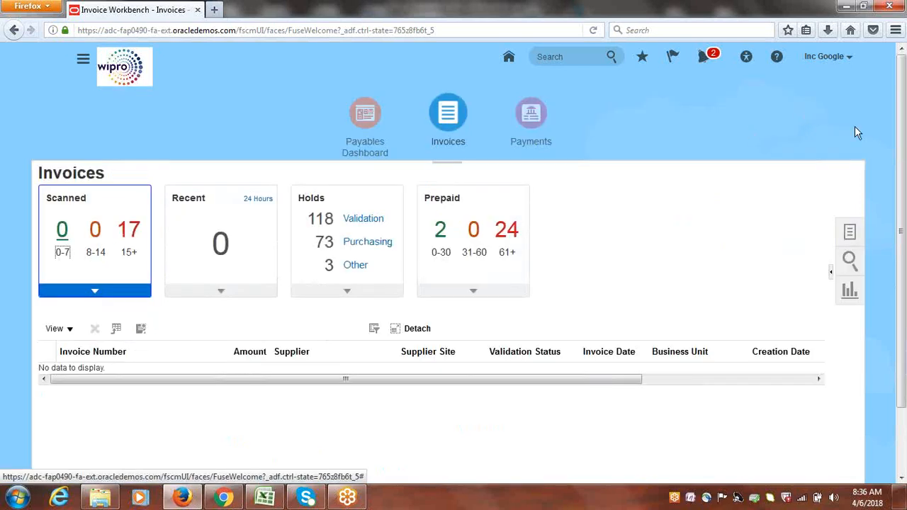
In Setup and Maintenance, search tasks for 'Administrator Profile' and open Manage Administrator Profile Values
left_click(830, 67)
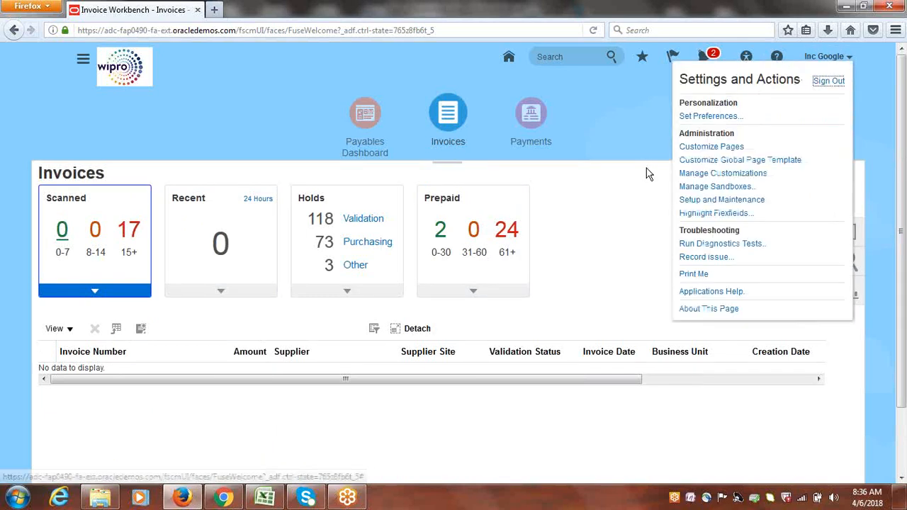
left_click(736, 204)
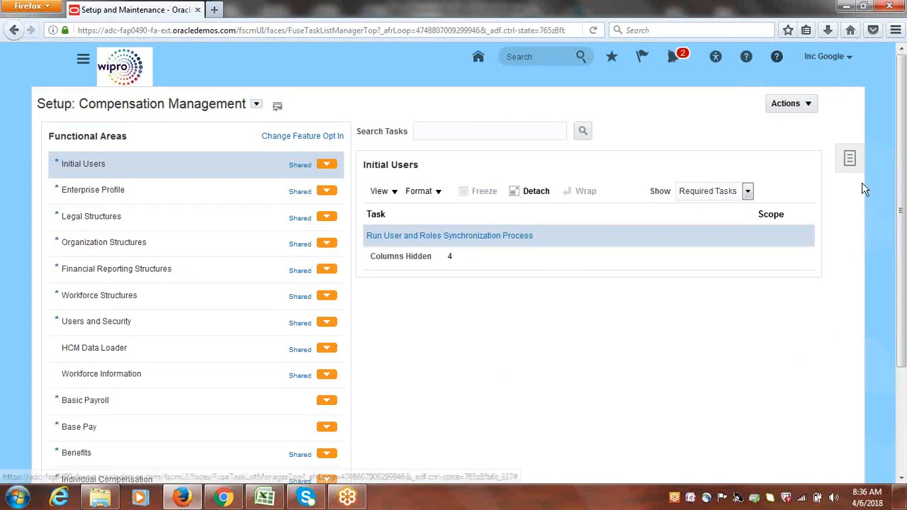
left_click(850, 160)
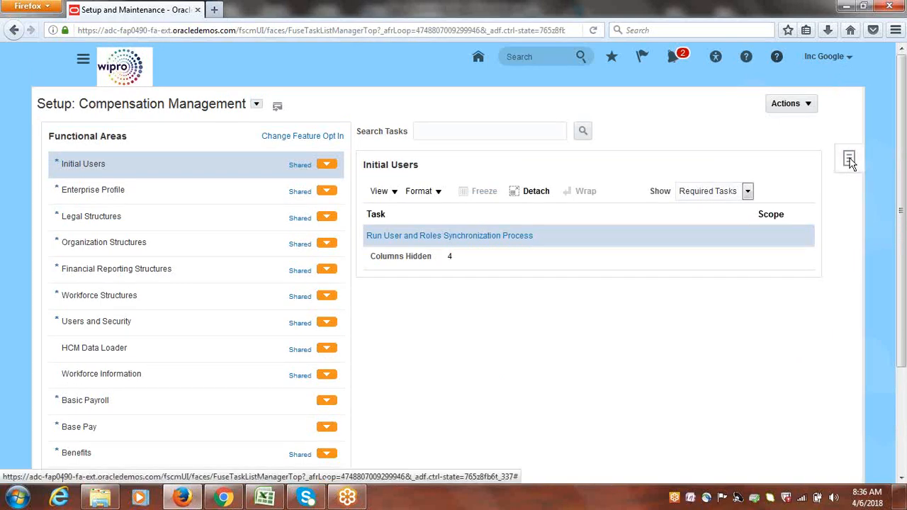
left_click(769, 238)
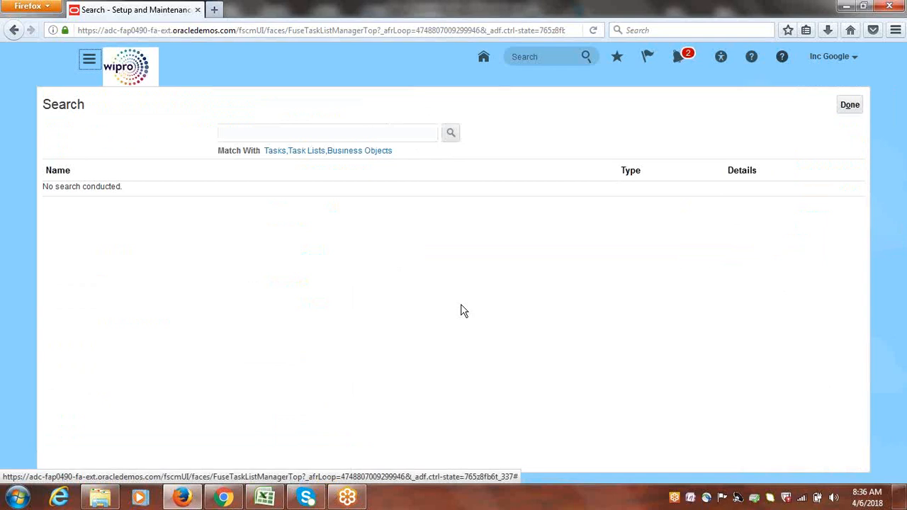
left_click(319, 132)
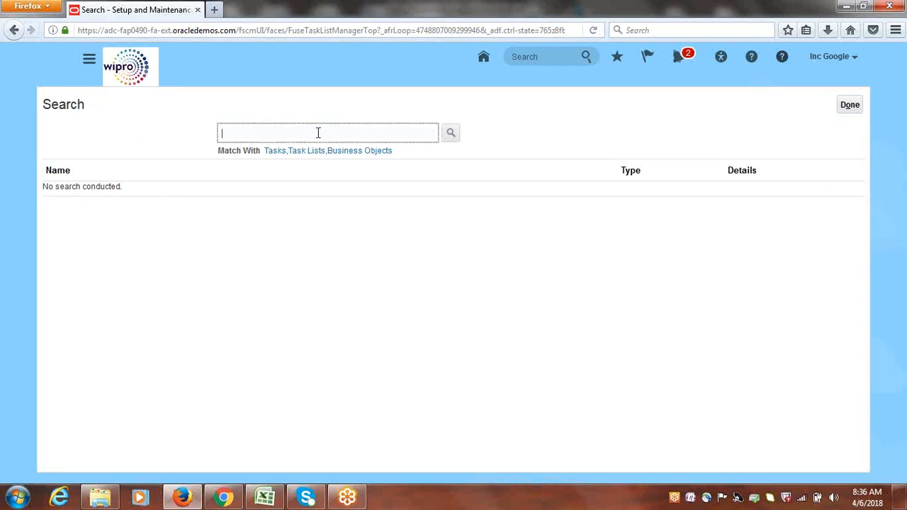
type("Administrator Profile,")
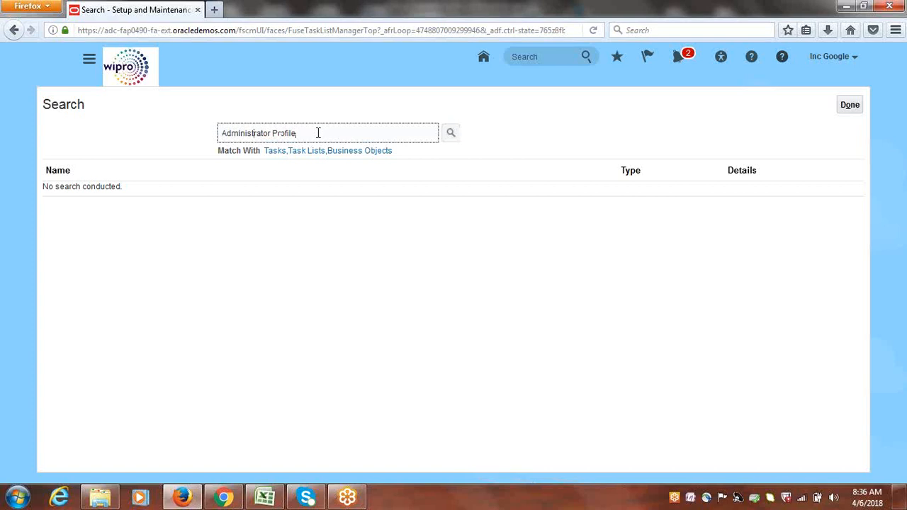
key("Return")
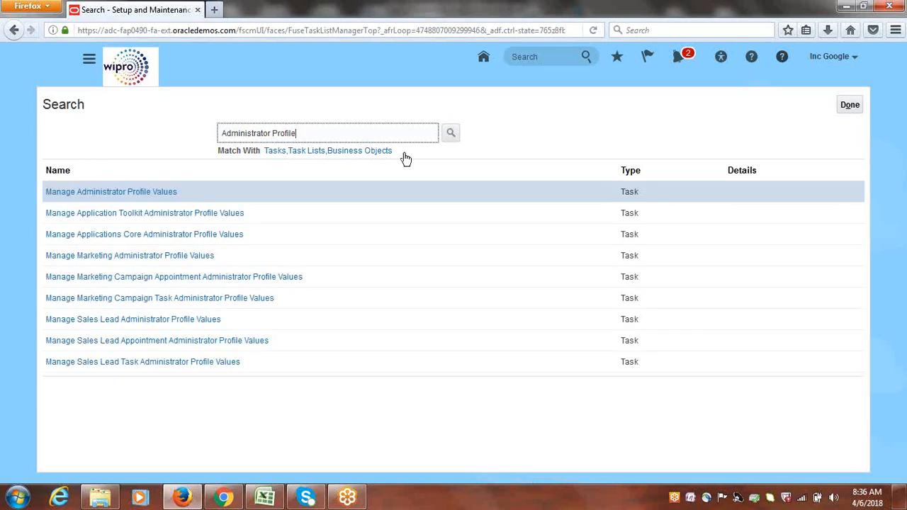
left_click(124, 192)
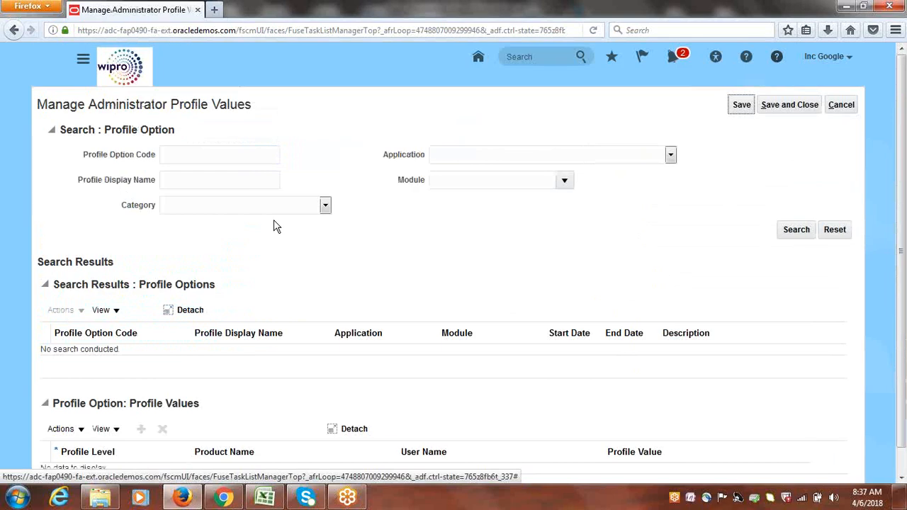
Search profile options for 'Default Business Unit' (DEFAULT_ORG_ID) and scroll to its user-level values
left_click(202, 180)
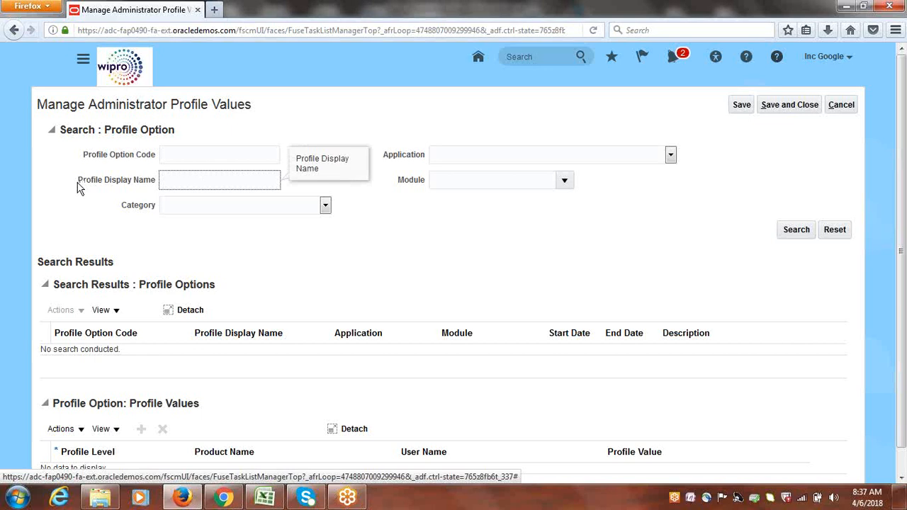
type("de")
key("BackSpace")
key("BackSpace")
type("Default Profile Value")
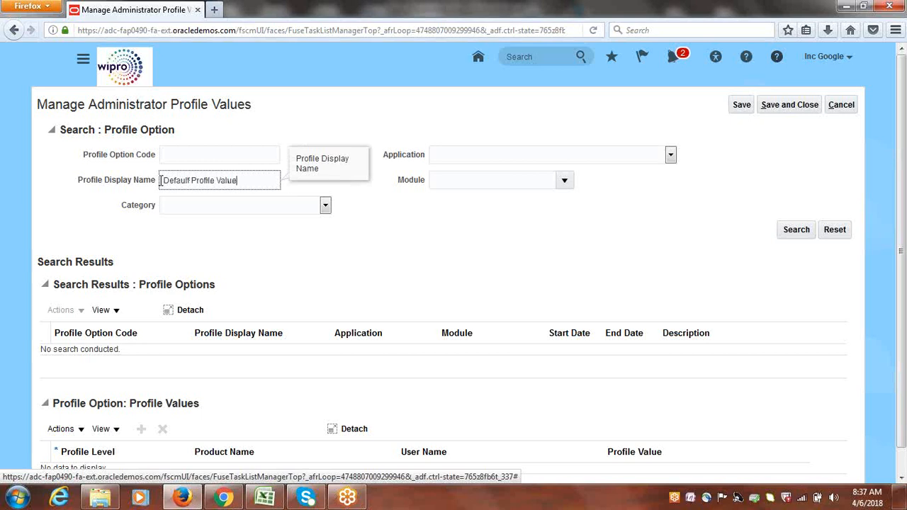
left_click(778, 232)
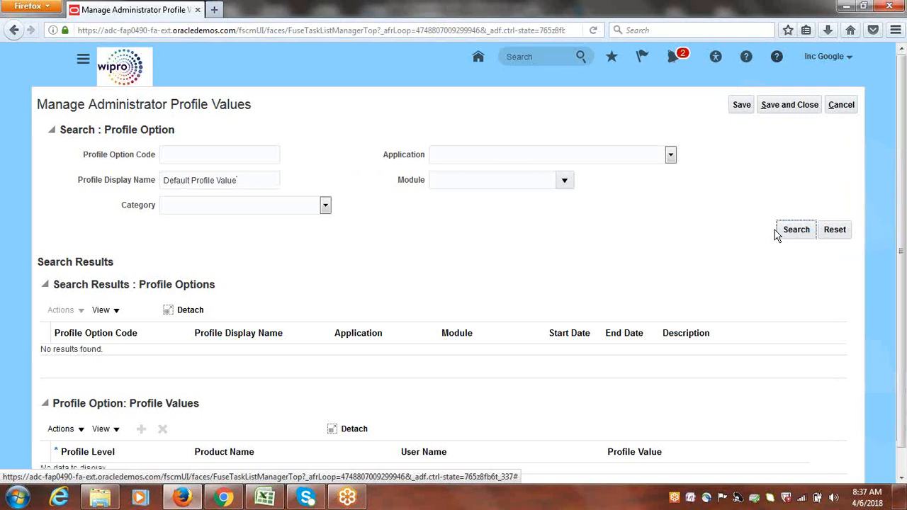
left_click(246, 180)
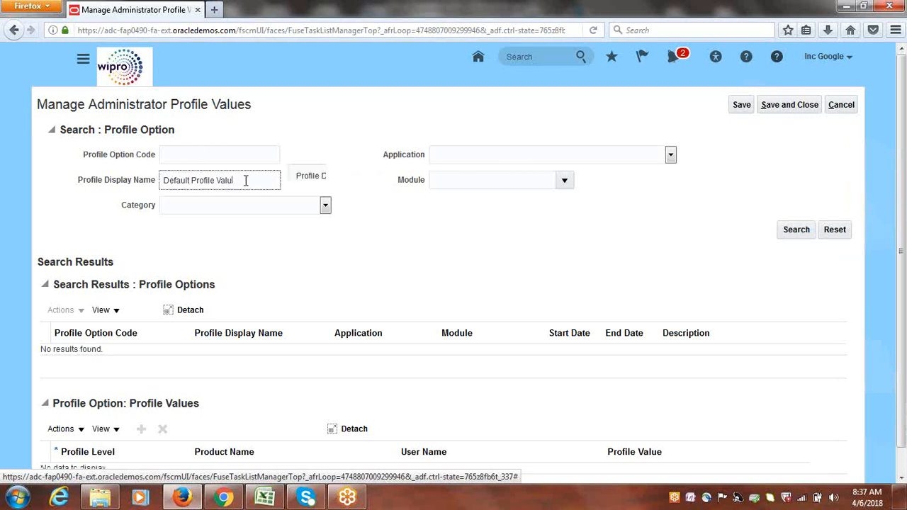
key("BackSpace")
key("BackSpace")
key("BackSpace")
key("BackSpace")
key("BackSpace")
key("BackSpace")
key("BackSpace")
key("BackSpace")
key("BackSpace")
key("BackSpace")
key("BackSpace")
key("BackSpace")
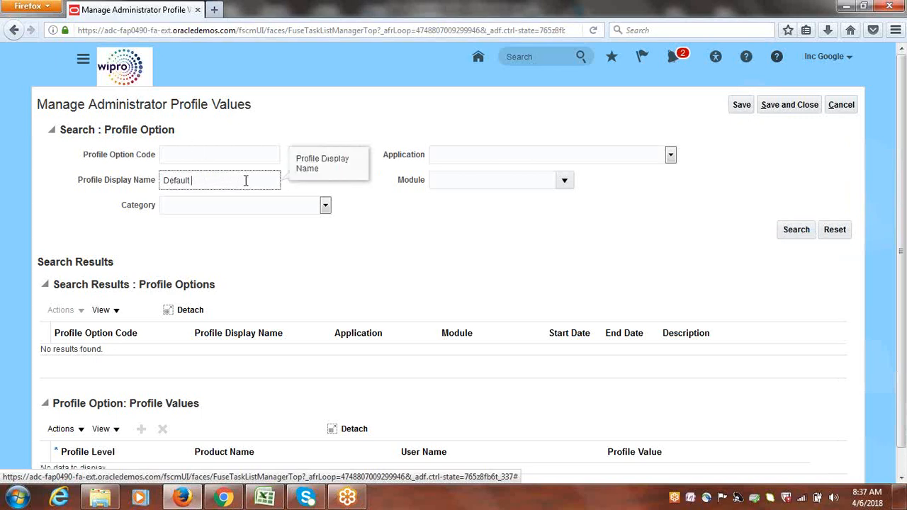
type("Business Unit")
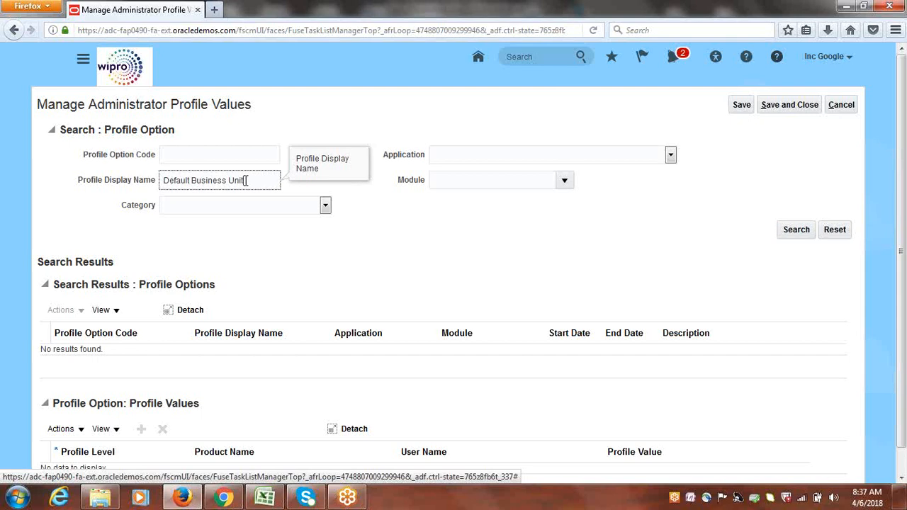
left_click(791, 234)
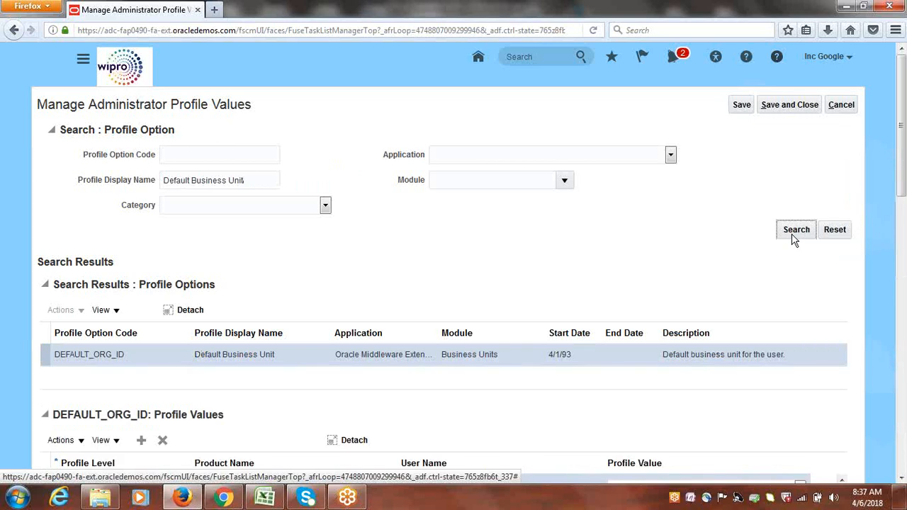
left_click_drag(904, 141, 904, 203)
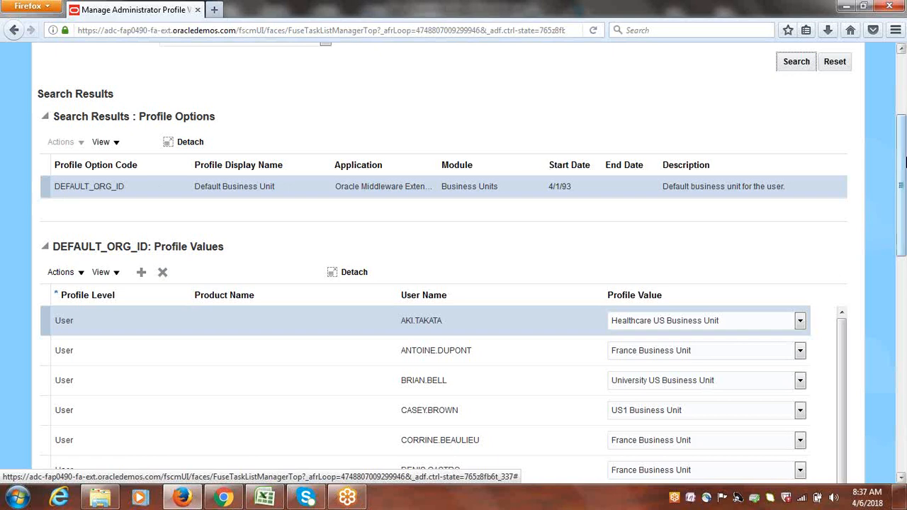
scroll(901, 163, "down", 1)
left_click_drag(901, 163, 904, 185)
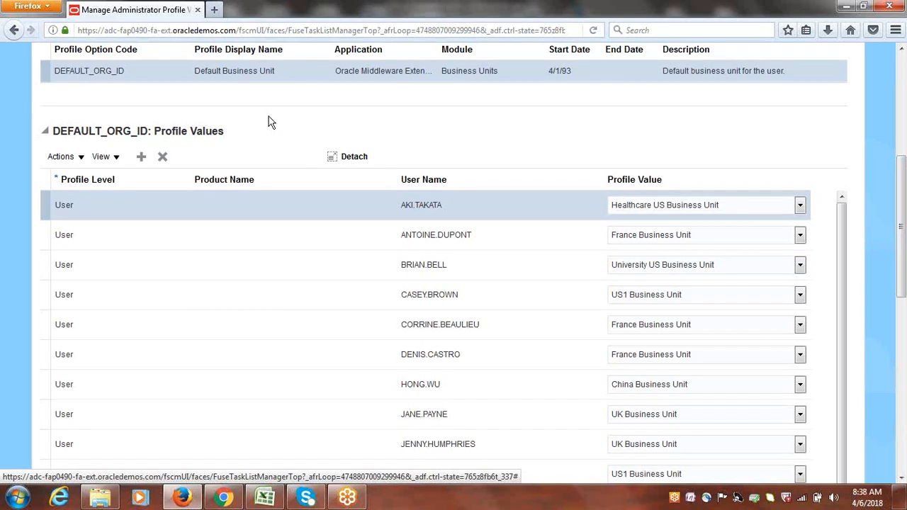
Add a User-level profile value row for user GOOGLE
left_click(141, 157)
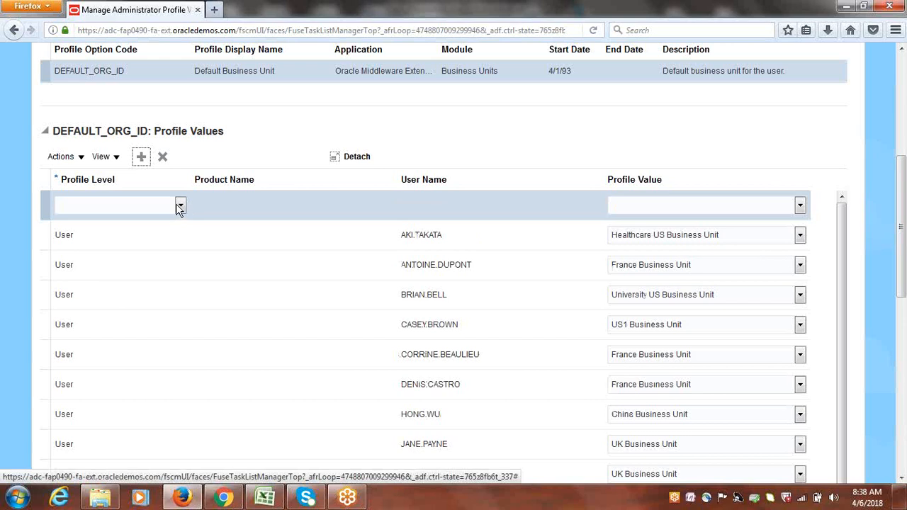
left_click(180, 205)
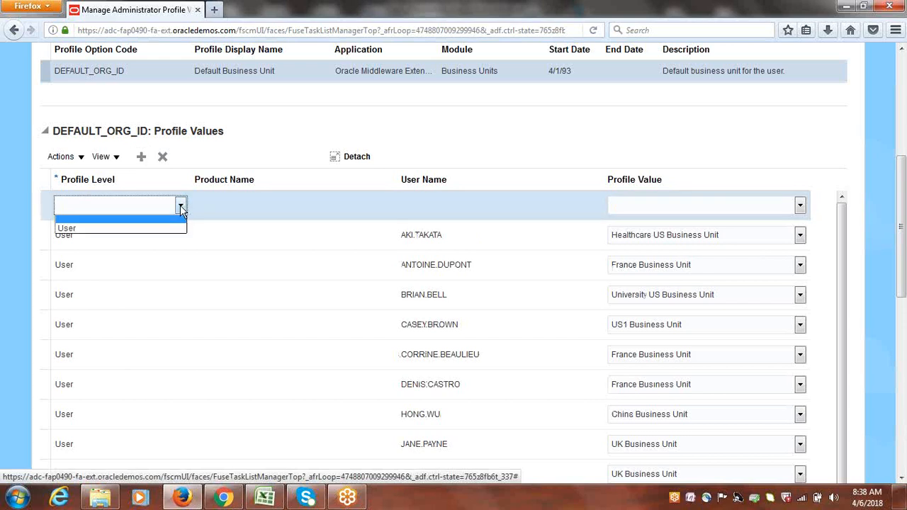
left_click(93, 228)
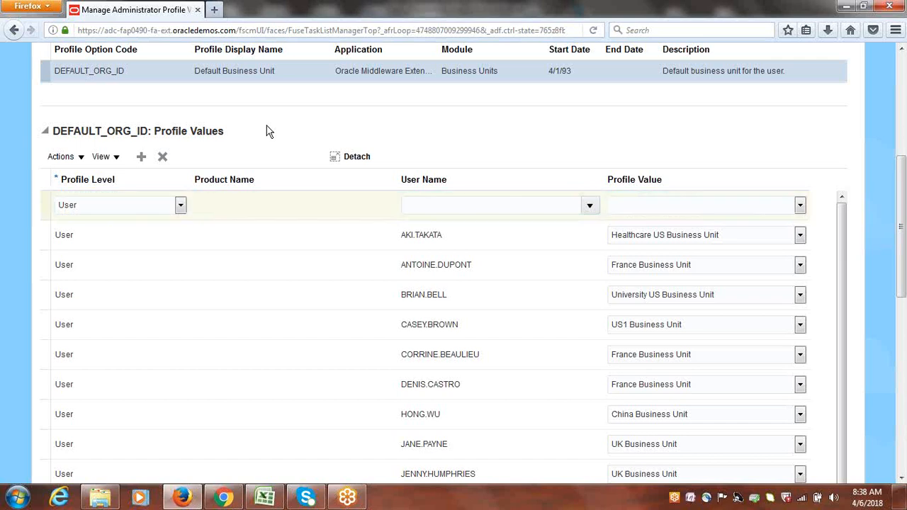
left_click(591, 206)
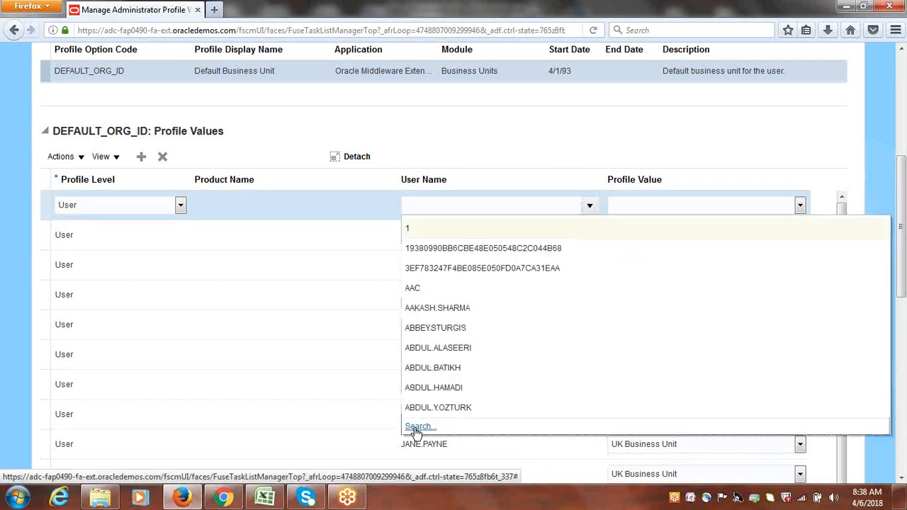
left_click(417, 428)
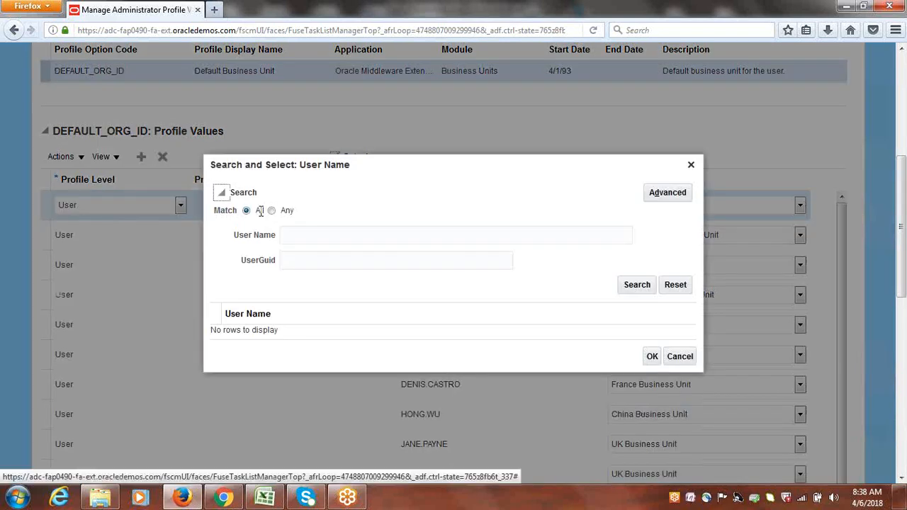
left_click(350, 238)
type("GOOGLE")
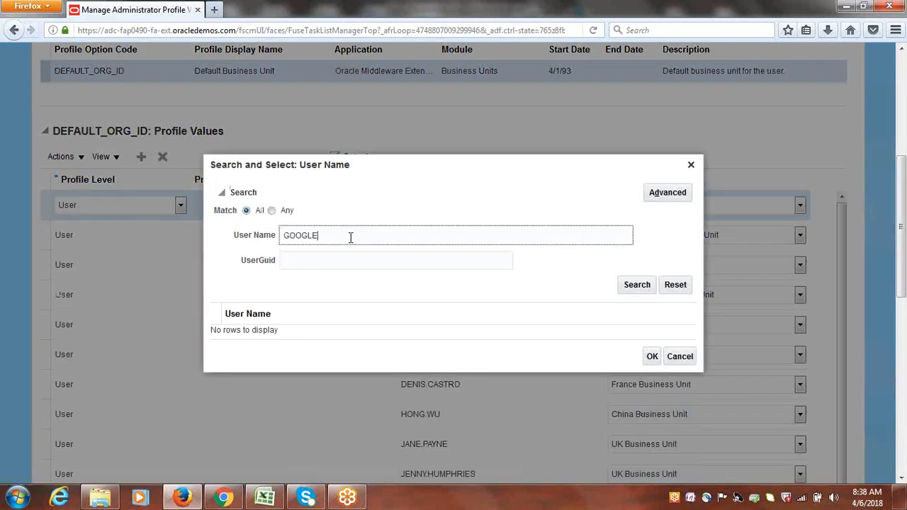
left_click(618, 284)
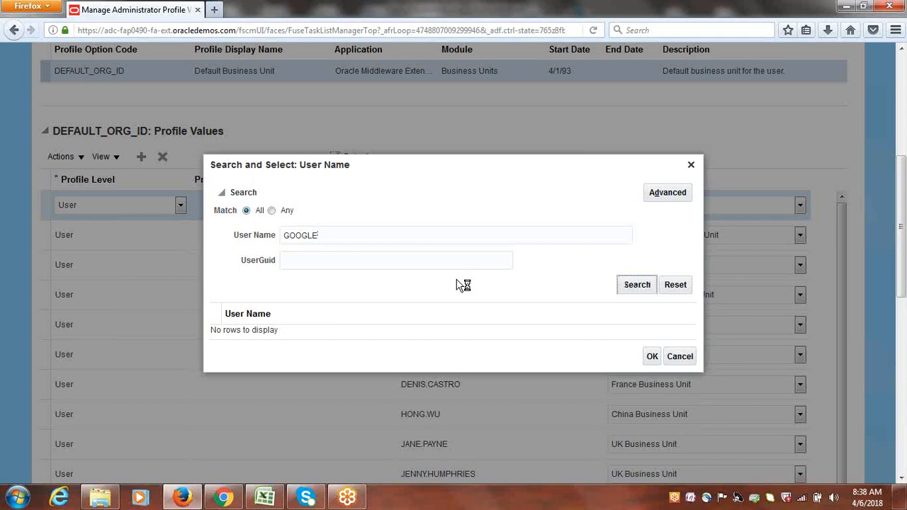
left_click(262, 332)
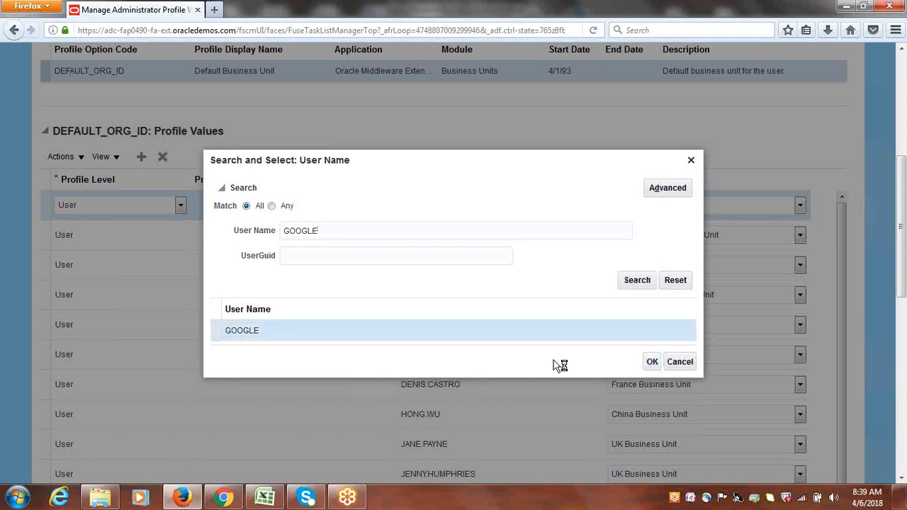
left_click(652, 362)
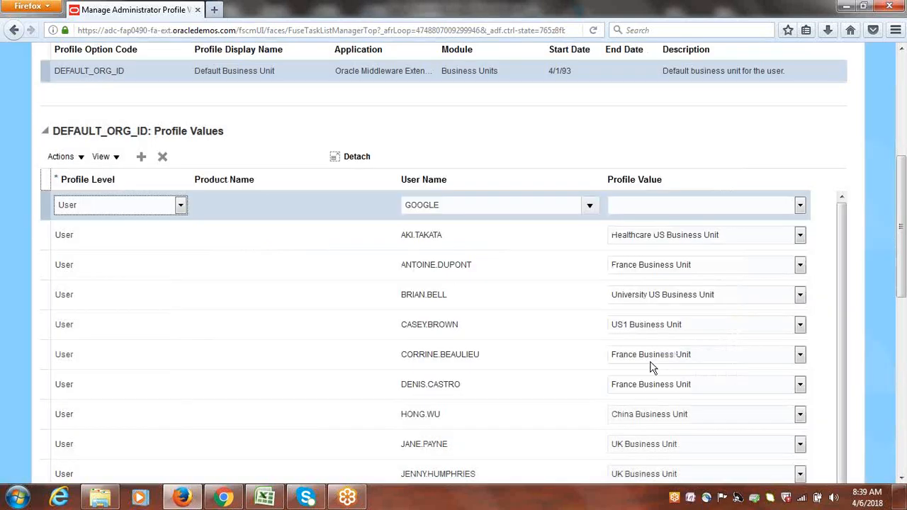
Set the row's profile value to Google US Business Unit and save and close
left_click(800, 206)
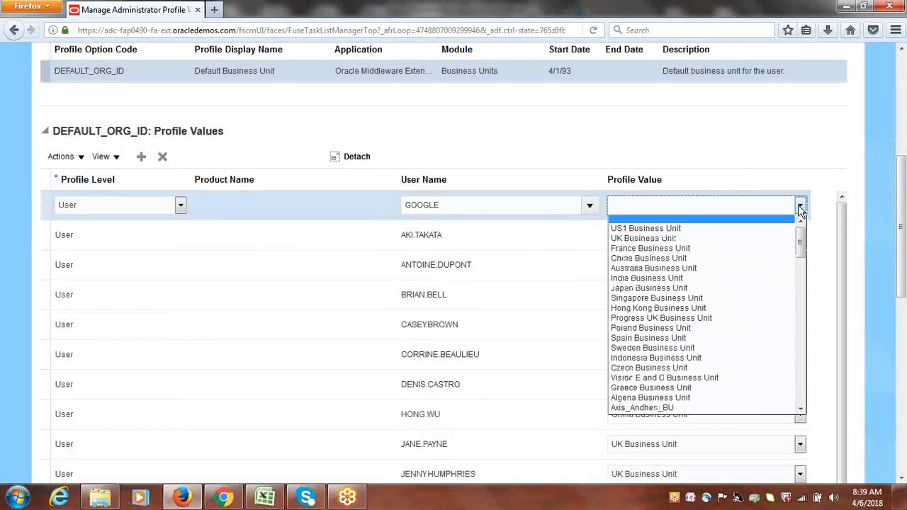
left_click(865, 424)
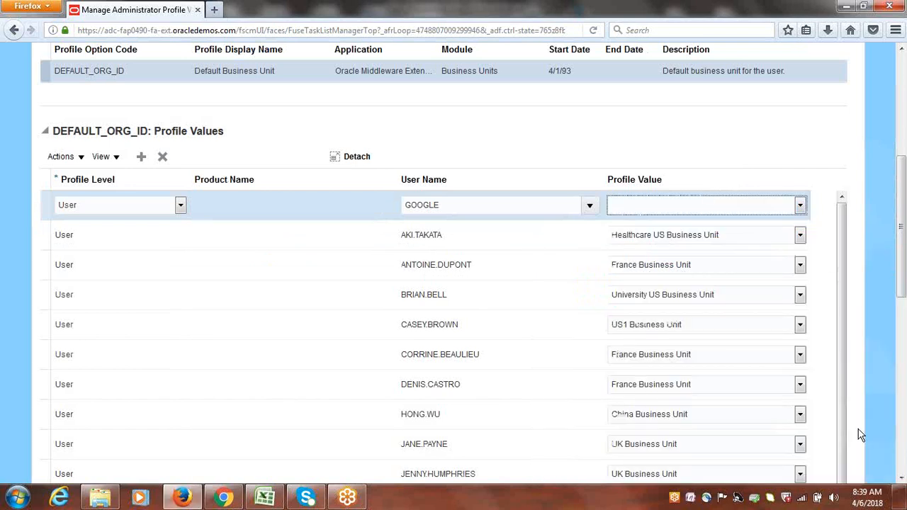
left_click(800, 205)
left_click_drag(802, 240, 810, 266)
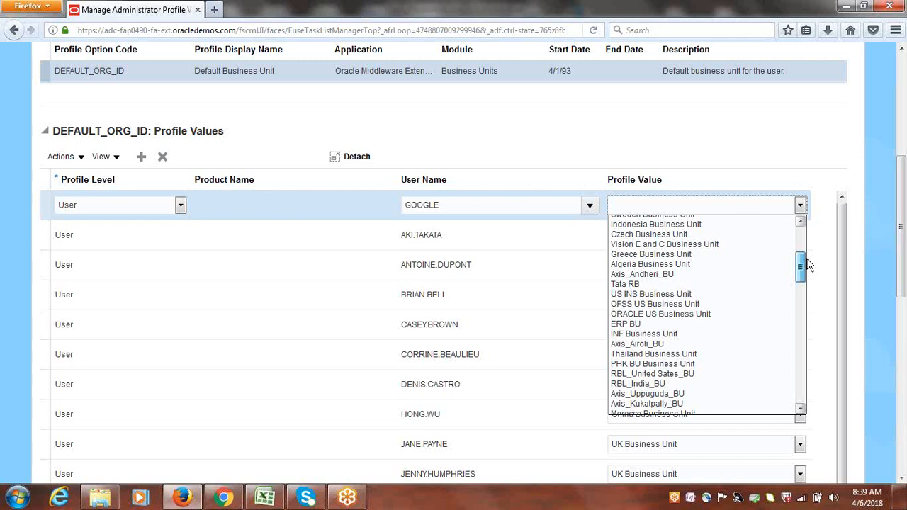
left_click_drag(809, 265, 801, 256)
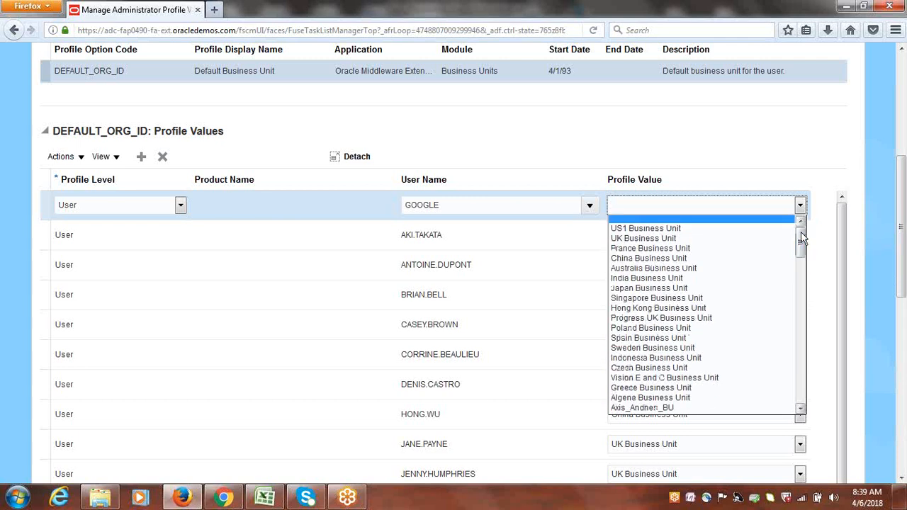
type("go")
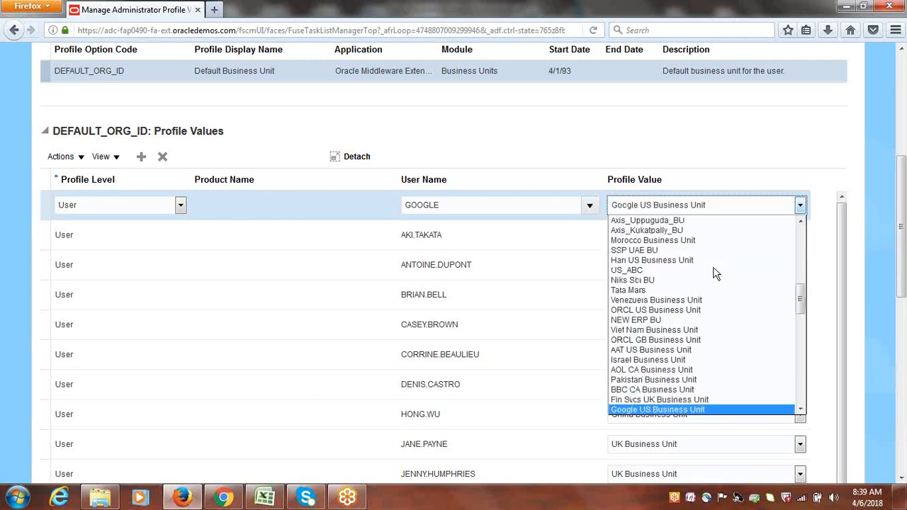
left_click(664, 410)
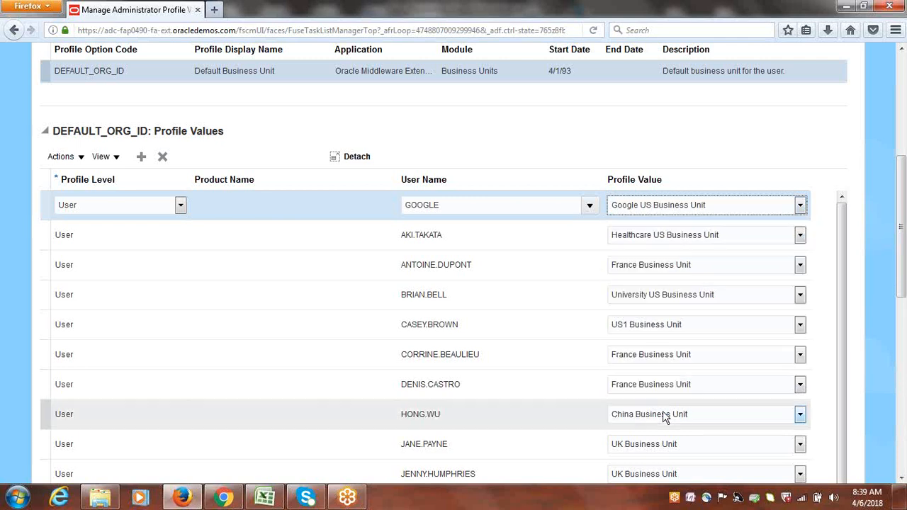
left_click(693, 140)
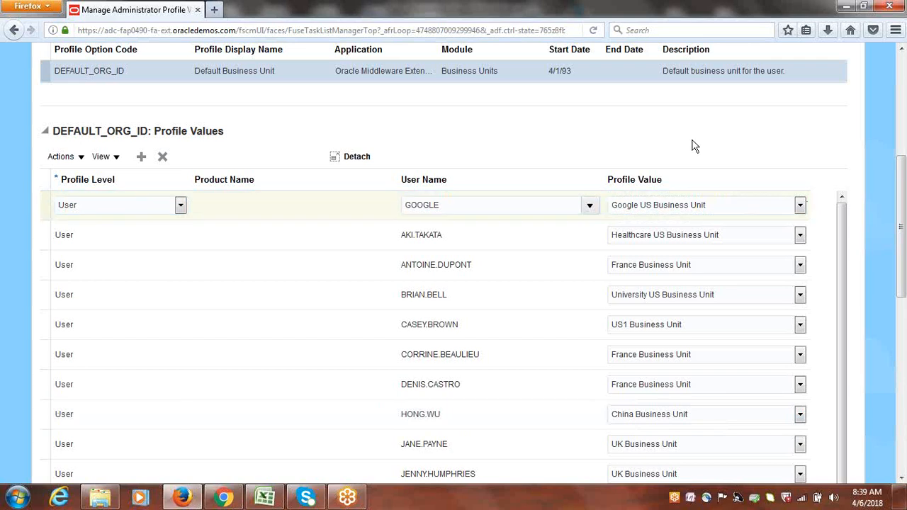
left_click_drag(905, 196, 897, 112)
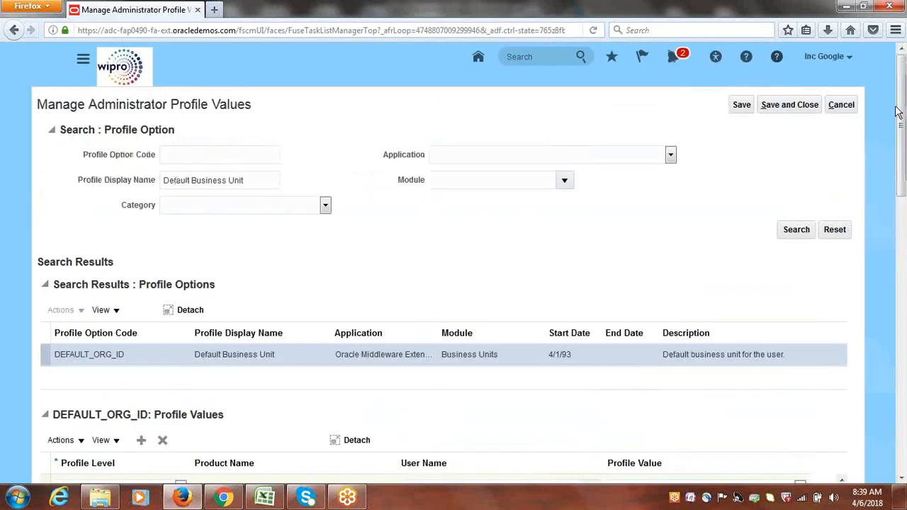
left_click(794, 107)
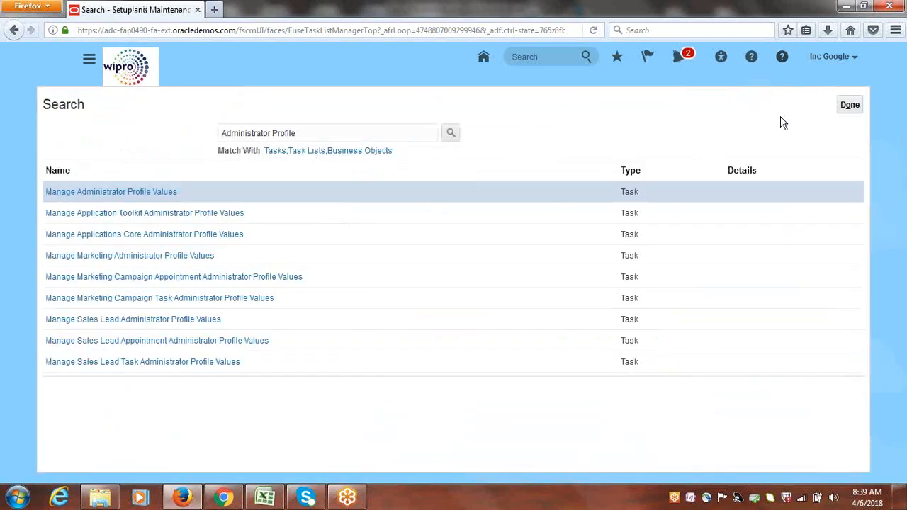
Close the task search results with Done, landing on Setup: Compensation Management
left_click(849, 106)
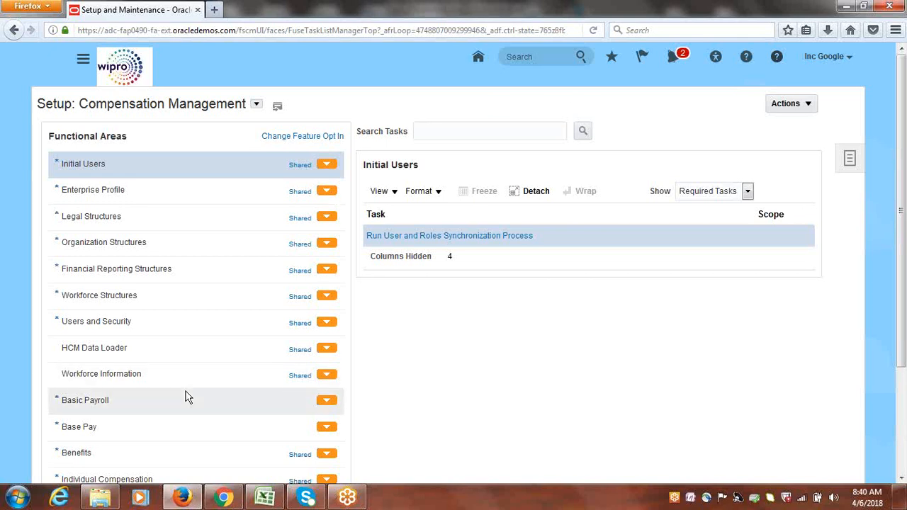
left_click(266, 501)
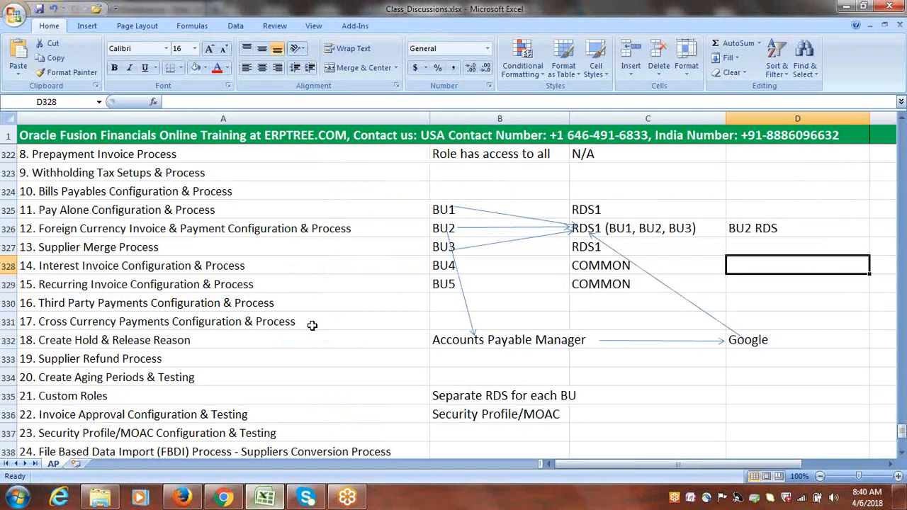
key("alt+Tab")
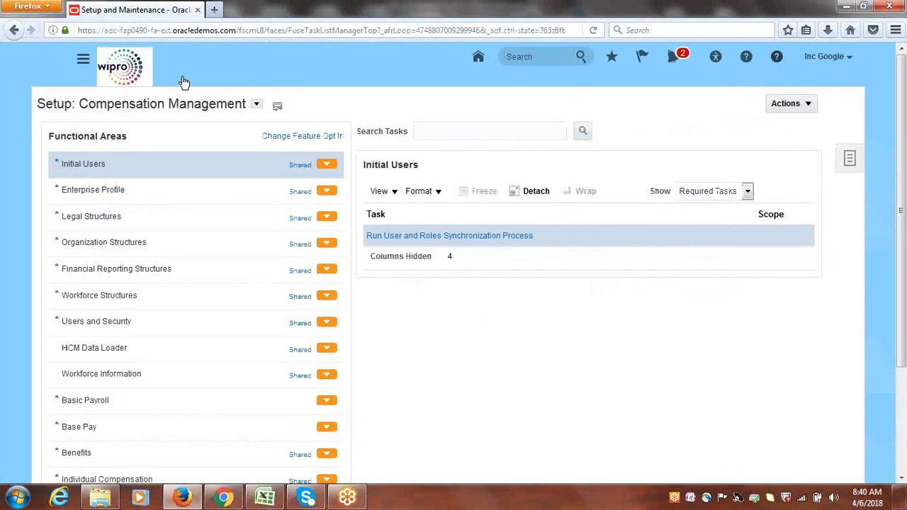
Go to Payables > Invoices via the Navigator and start a new invoice from Tasks
left_click(83, 62)
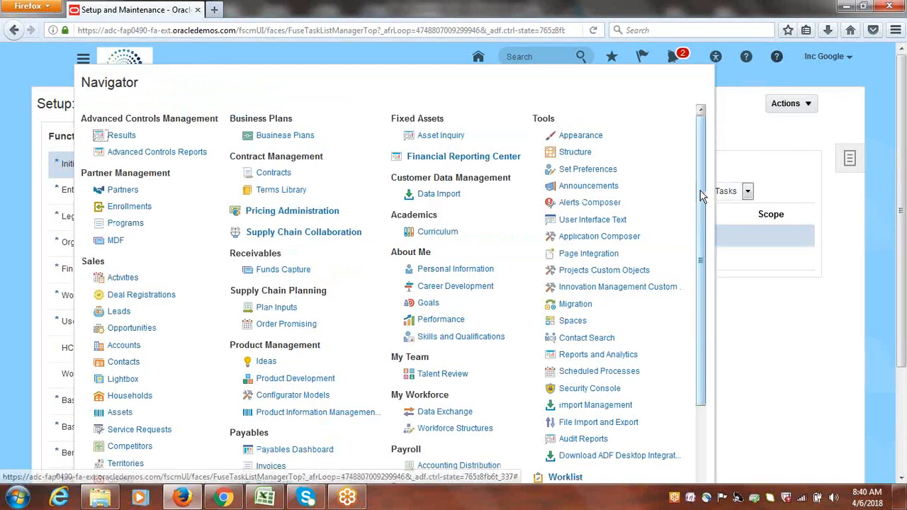
scroll(700, 190, "down", 3)
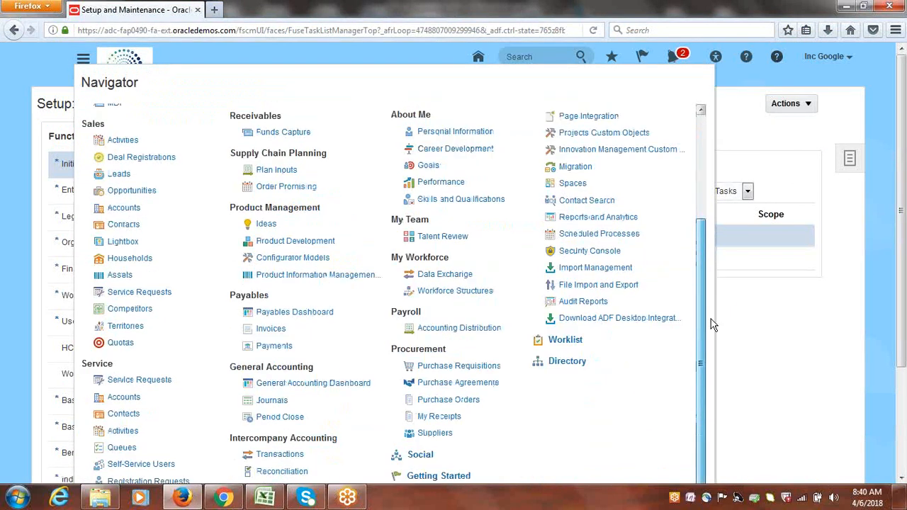
left_click(272, 329)
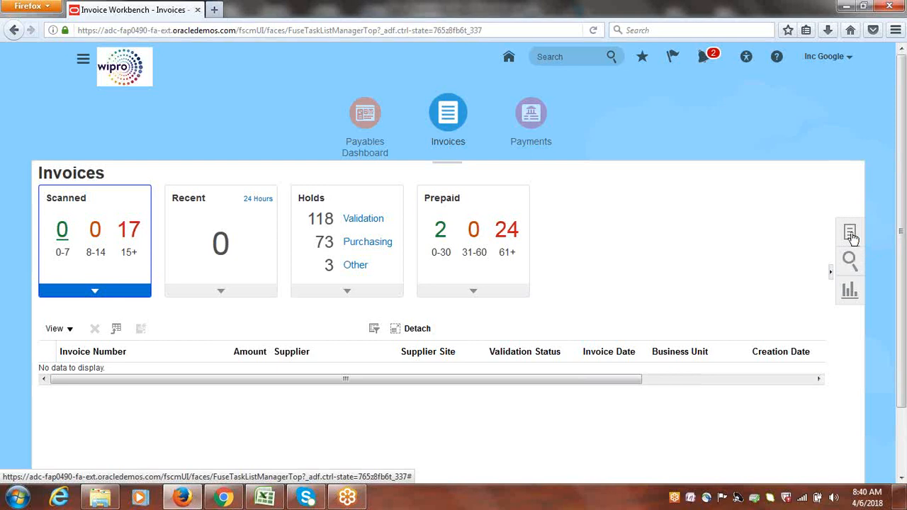
left_click(851, 234)
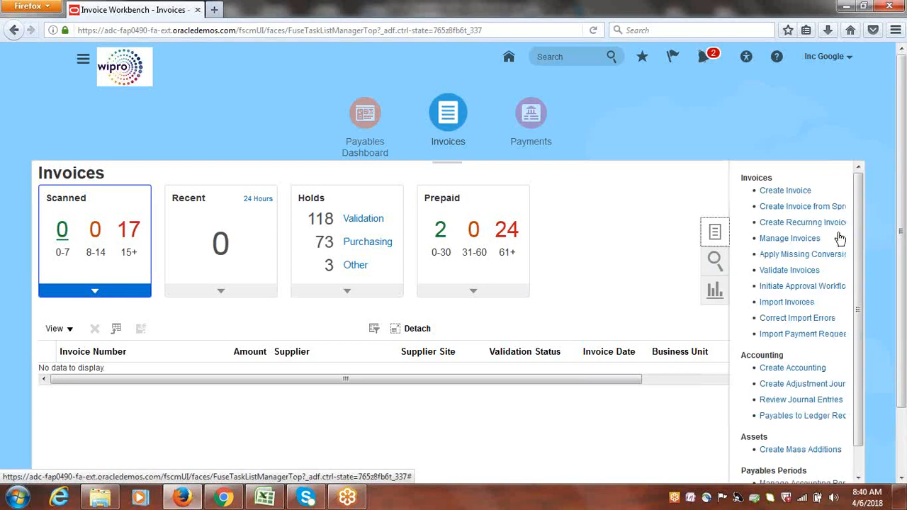
left_click(784, 190)
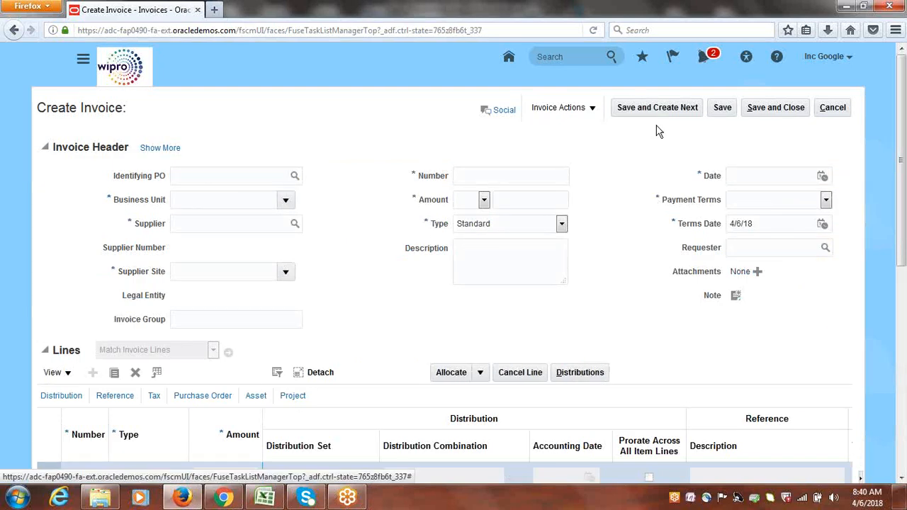
Cancel the blank invoice and return to the Invoices workbench
left_click(833, 108)
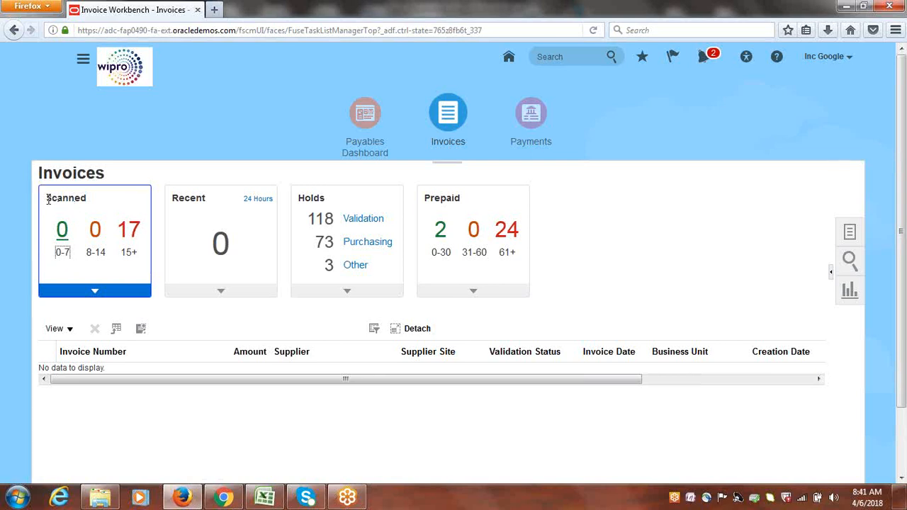
Open the Tasks panel on the Invoices workbench
left_click_drag(46, 198, 91, 206)
left_click(849, 232)
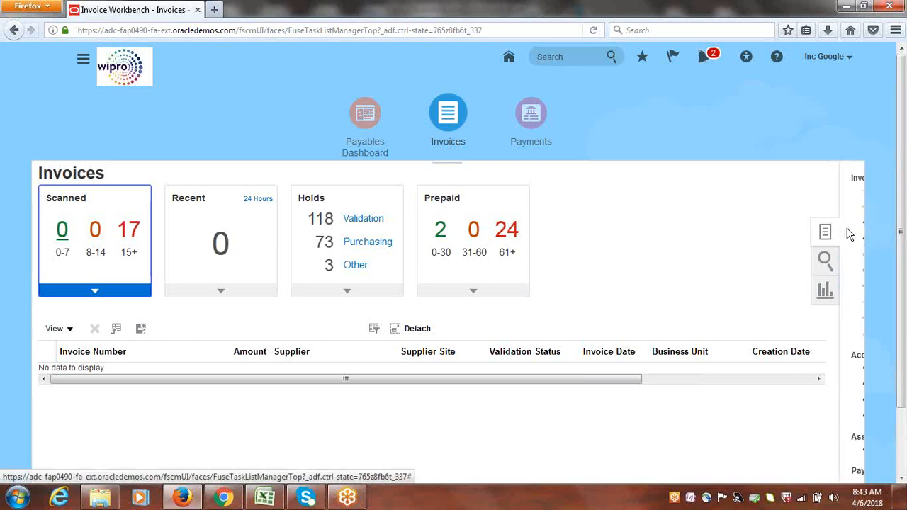
left_click(784, 191)
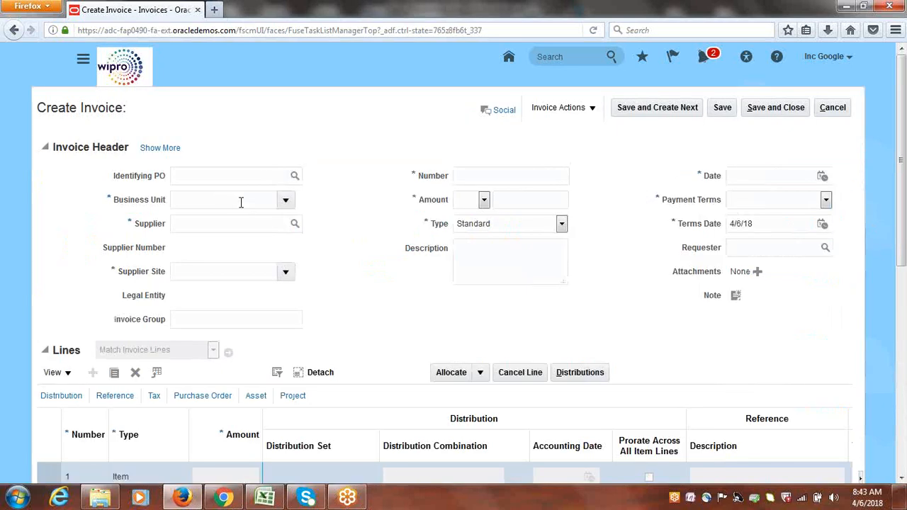
left_click(837, 108)
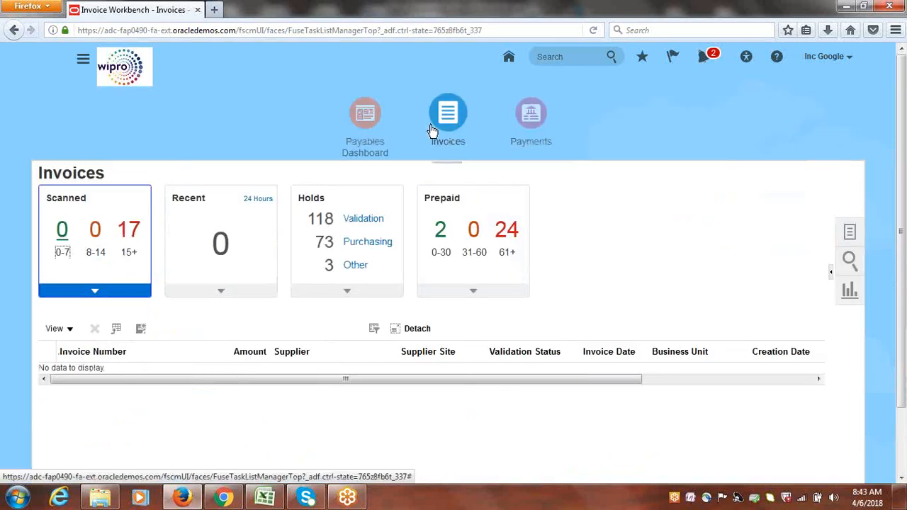
left_click(828, 58)
Sign out, then sign back in to Oracle Applications Cloud with the user ID and password
left_click(829, 84)
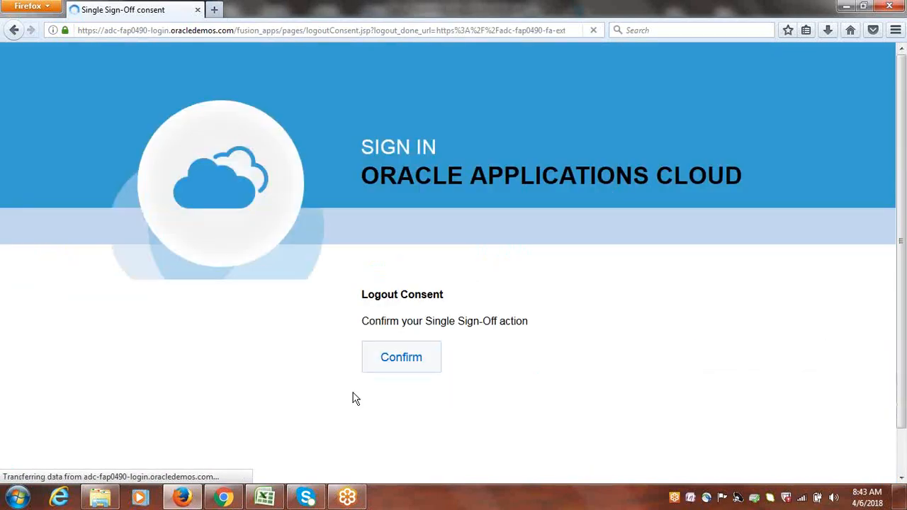
left_click(386, 360)
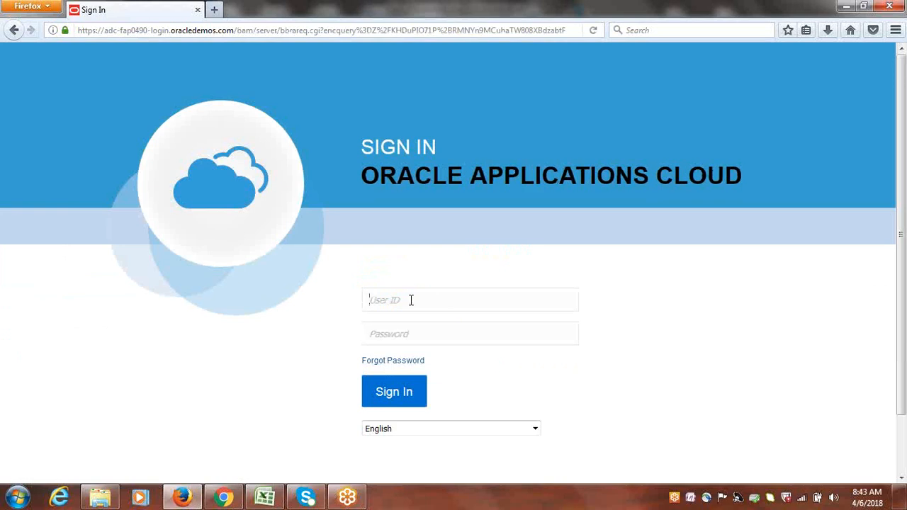
type("GOOGLE")
key("Tab")
type("•••")
key("Return")
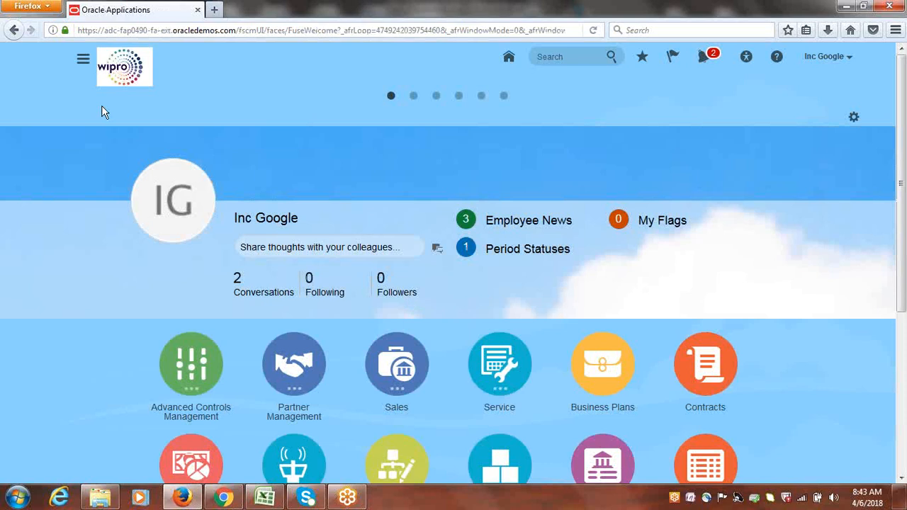
Browse the Navigator's work-area list and scroll through the home page
left_click(83, 58)
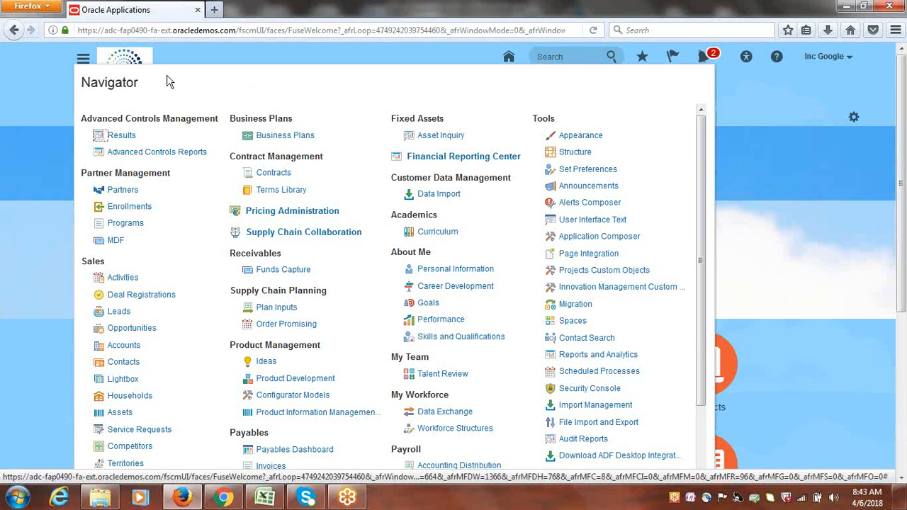
left_click(765, 101)
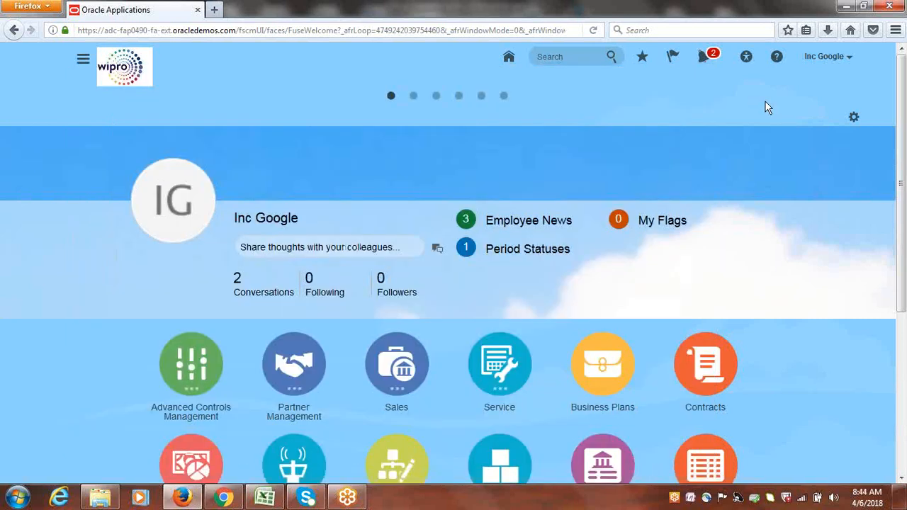
left_click_drag(905, 100, 905, 266)
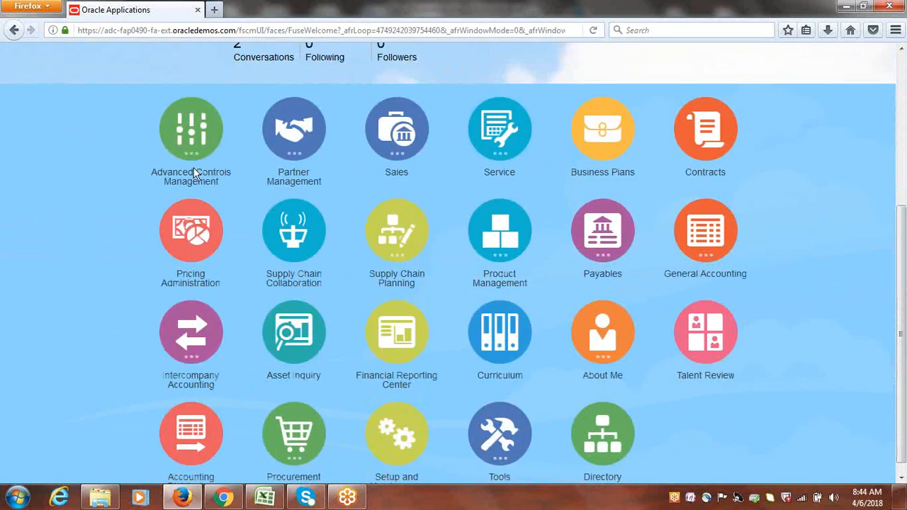
left_click_drag(905, 326, 901, 289)
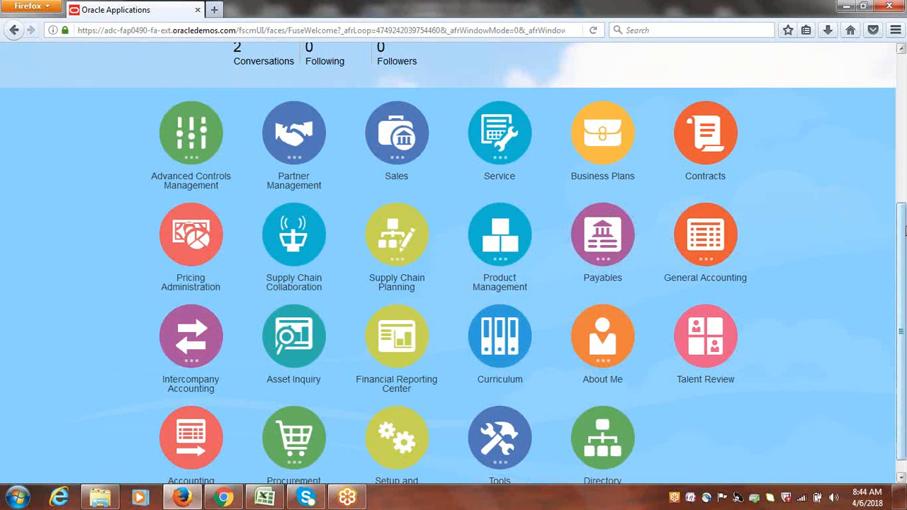
left_click_drag(904, 230, 905, 272)
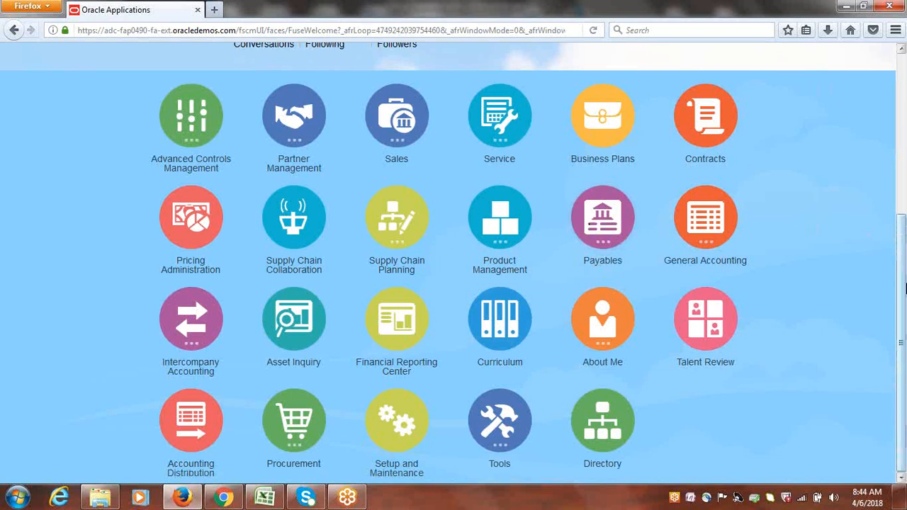
scroll(594, 264, "up", 3)
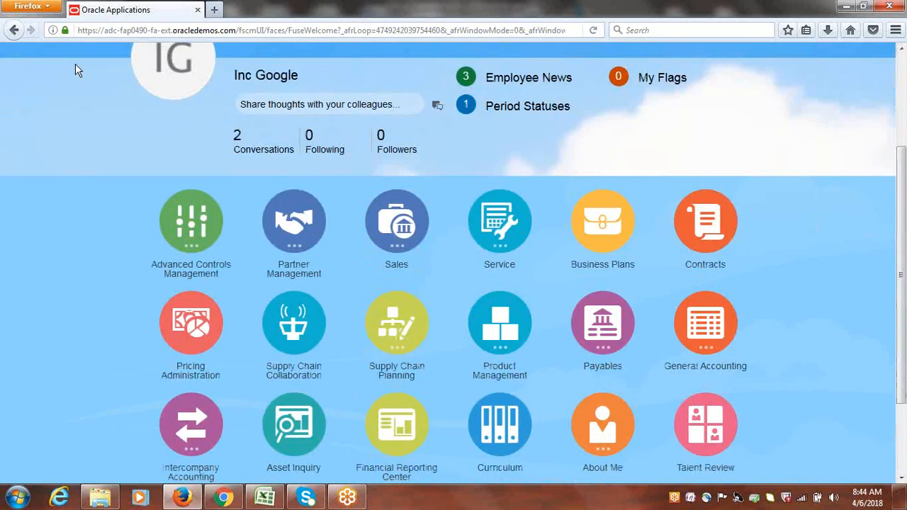
scroll(258, 112, "up", 1)
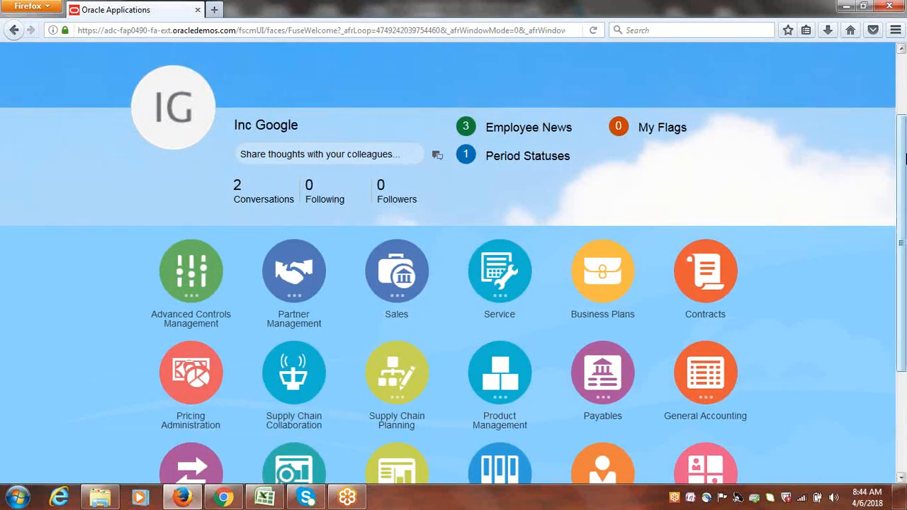
scroll(904, 121, "up", 2)
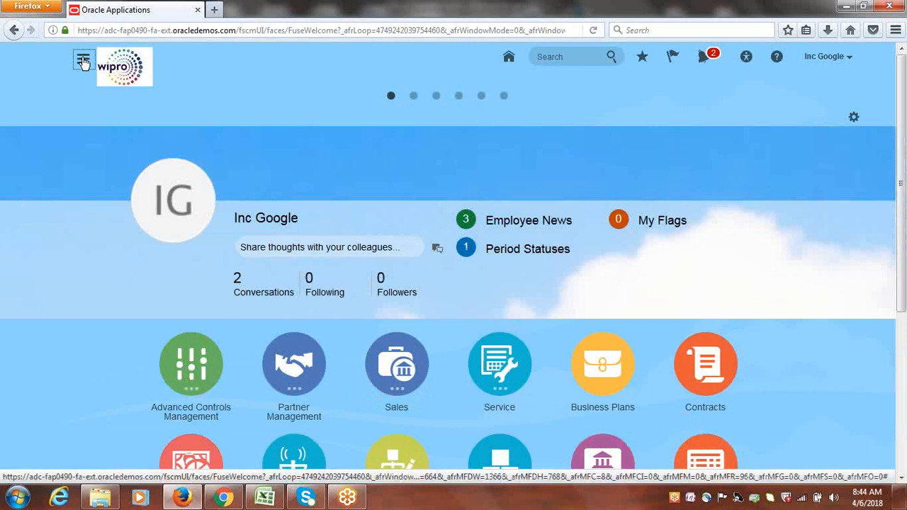
left_click(83, 61)
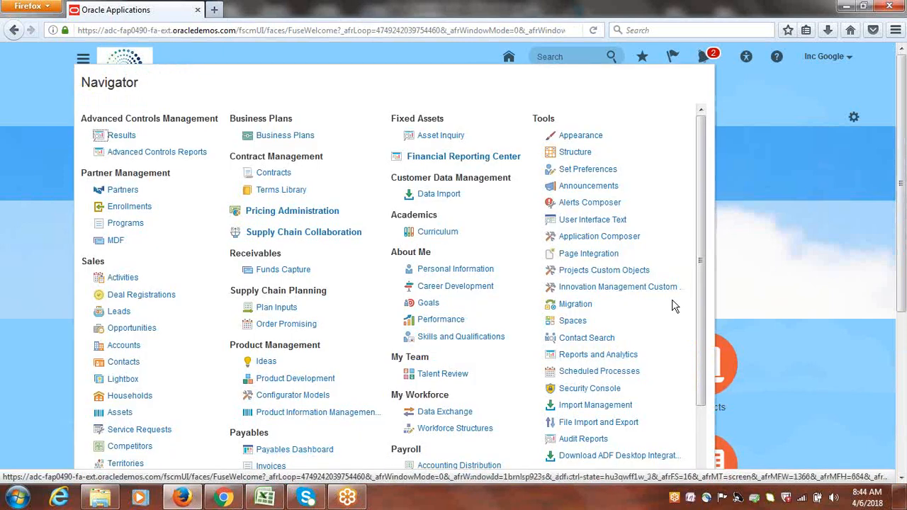
scroll(701, 275, "down", 1)
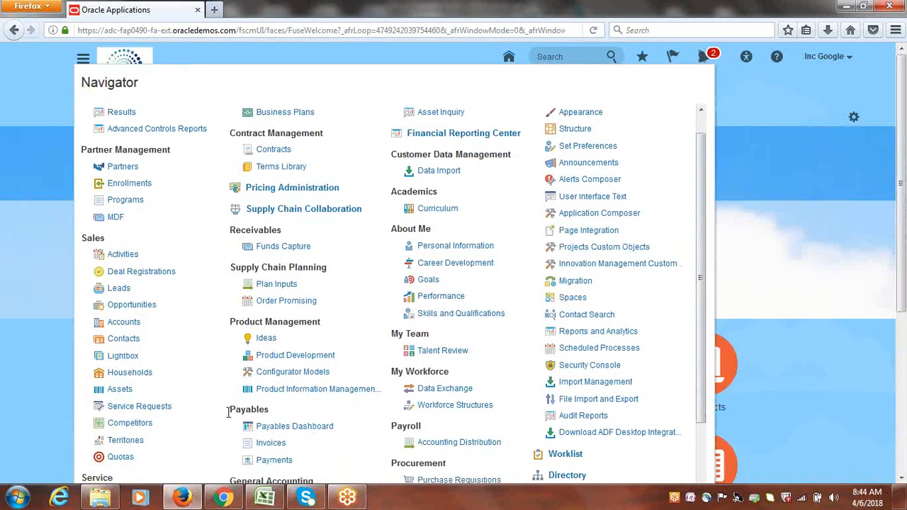
left_click_drag(228, 412, 259, 411)
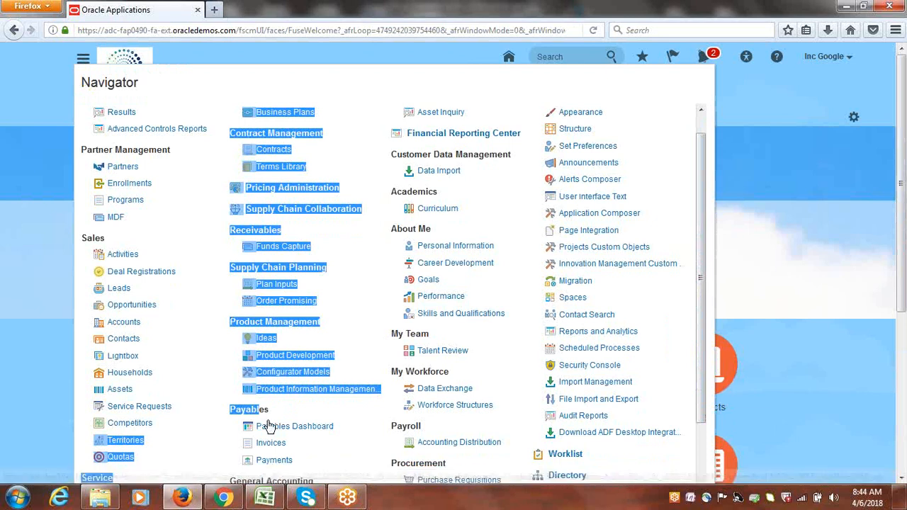
left_click(773, 202)
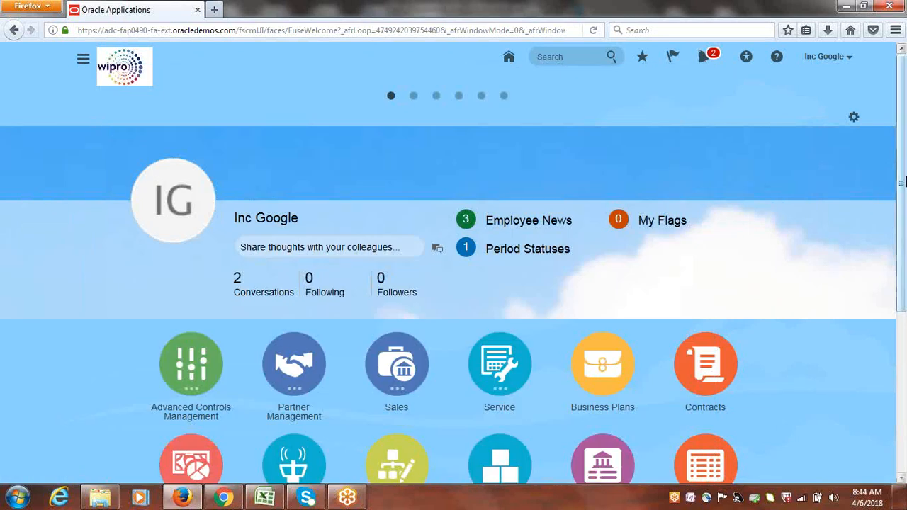
Open the Invoices work area from the home page's Payables springboard
scroll(901, 183, "down", 3)
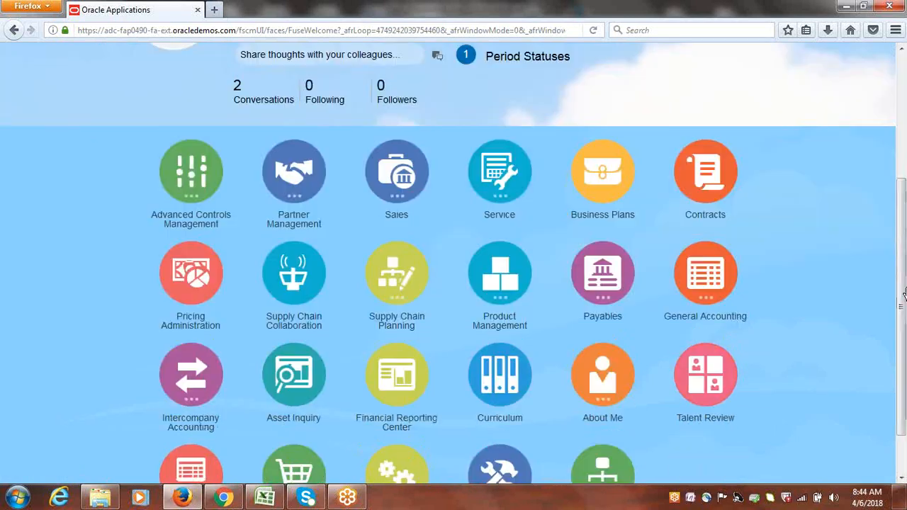
left_click(606, 271)
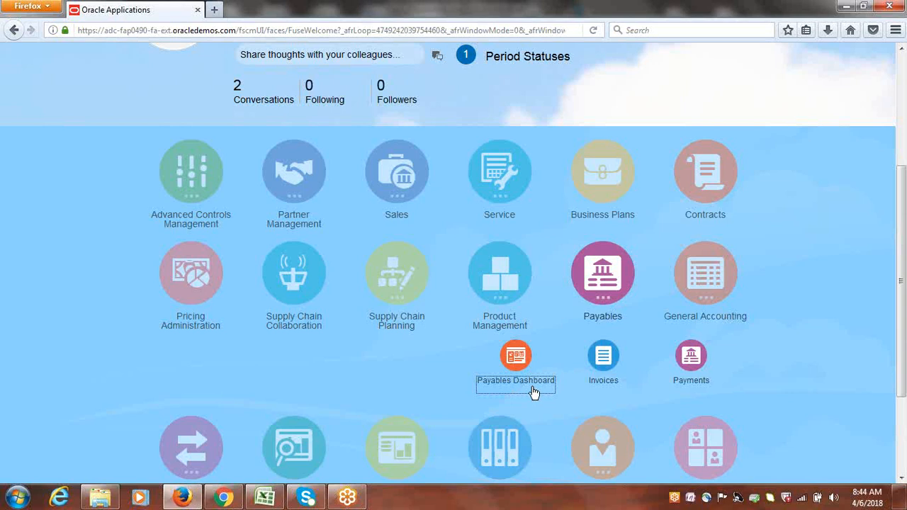
left_click(602, 357)
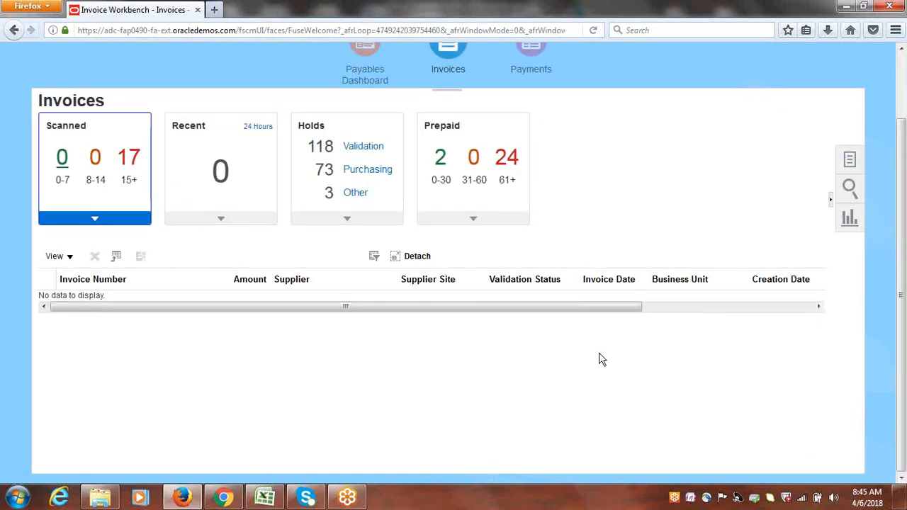
Start a new invoice and clear the rejected 'Googlei' supplier entry
left_click(851, 159)
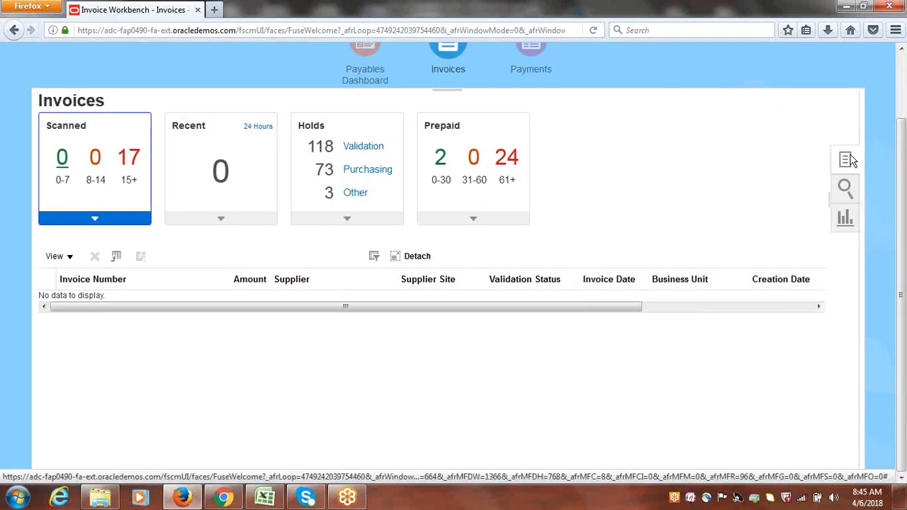
left_click(785, 118)
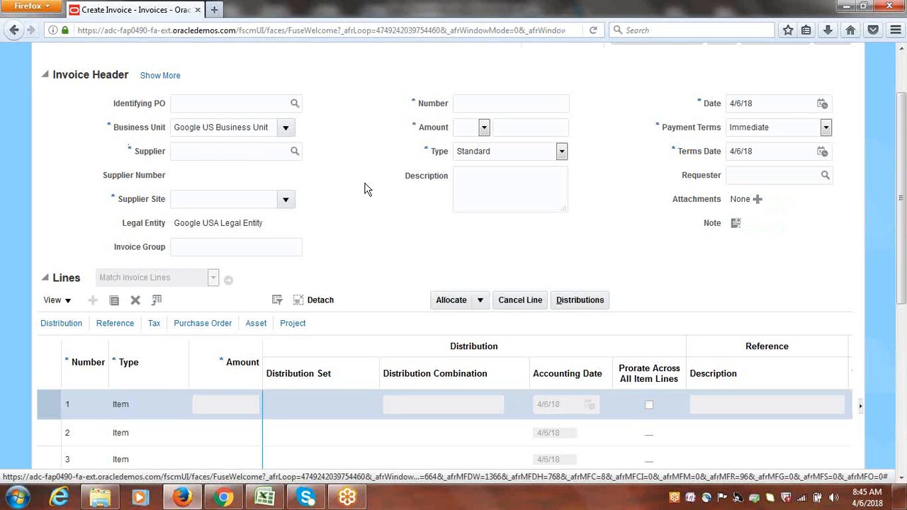
left_click(203, 153)
type("Googlei")
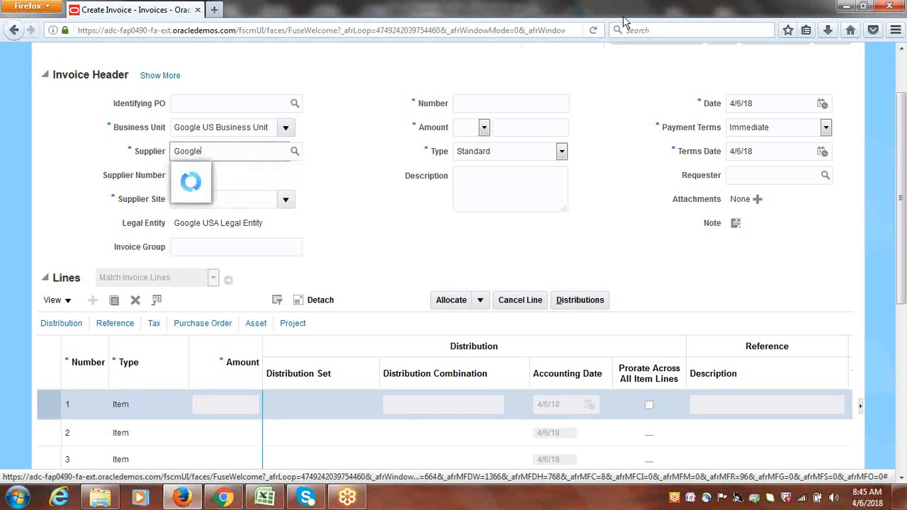
key("BackSpace")
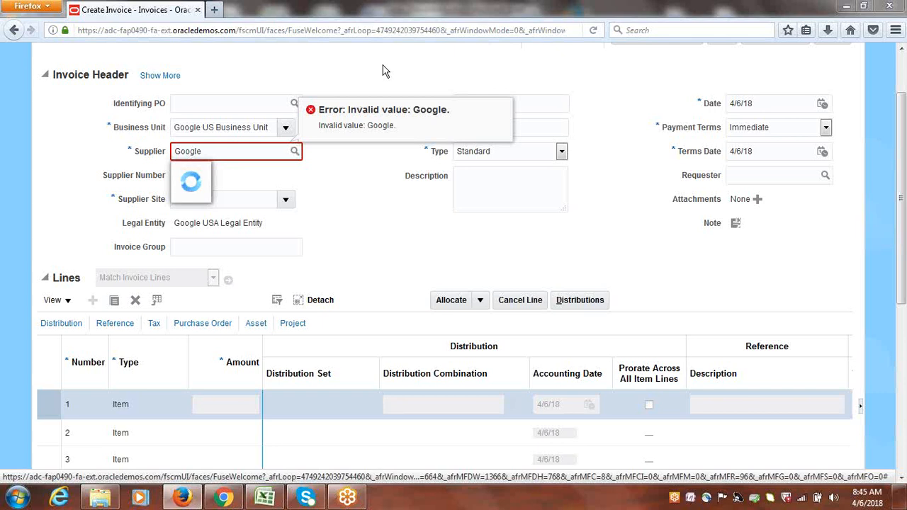
left_click(318, 163)
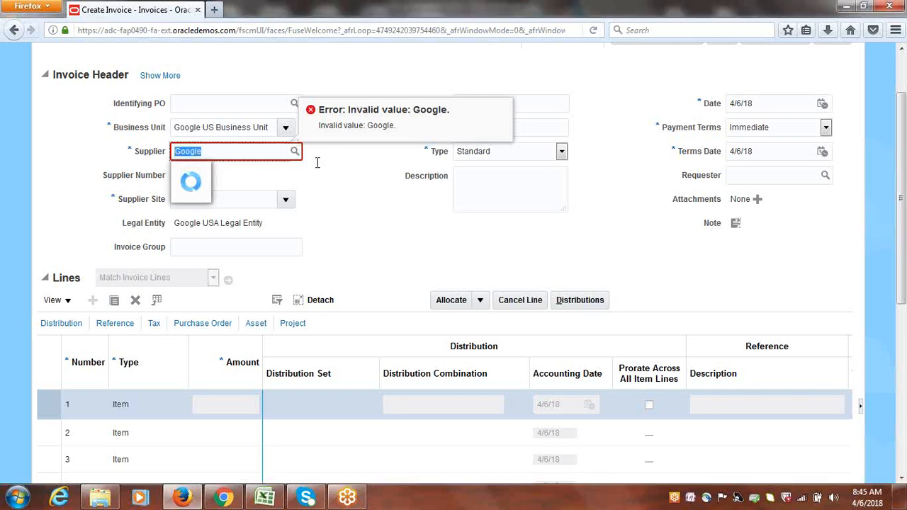
key("BackSpace")
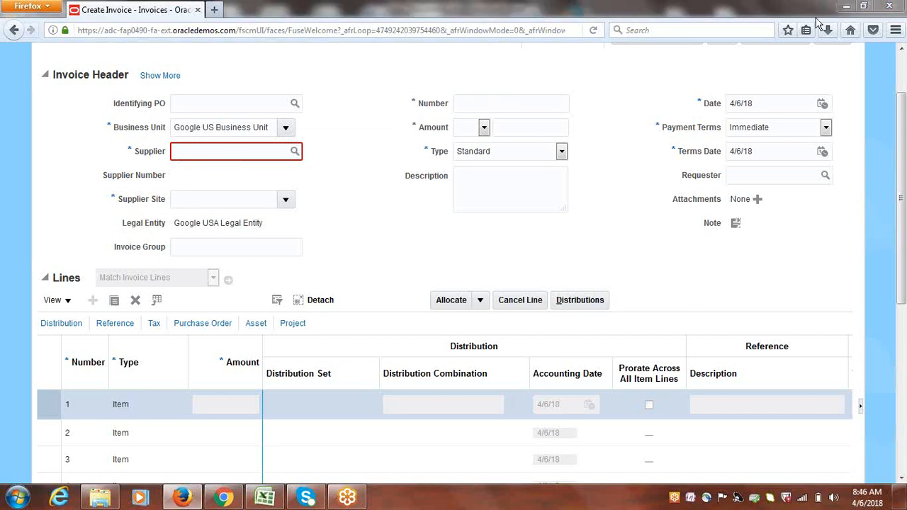
Pick Google Supplier-1 as the supplier, with site Google Site1, and check currencies
left_click(245, 151)
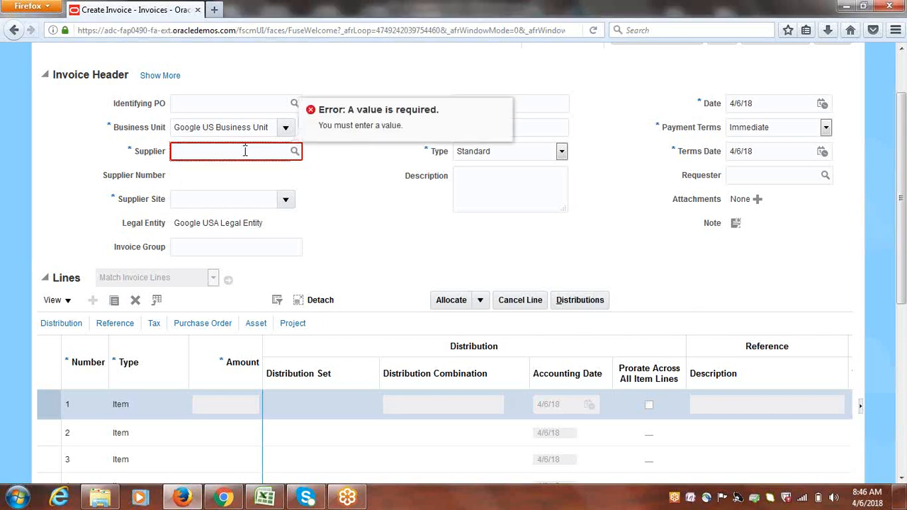
type("Google")
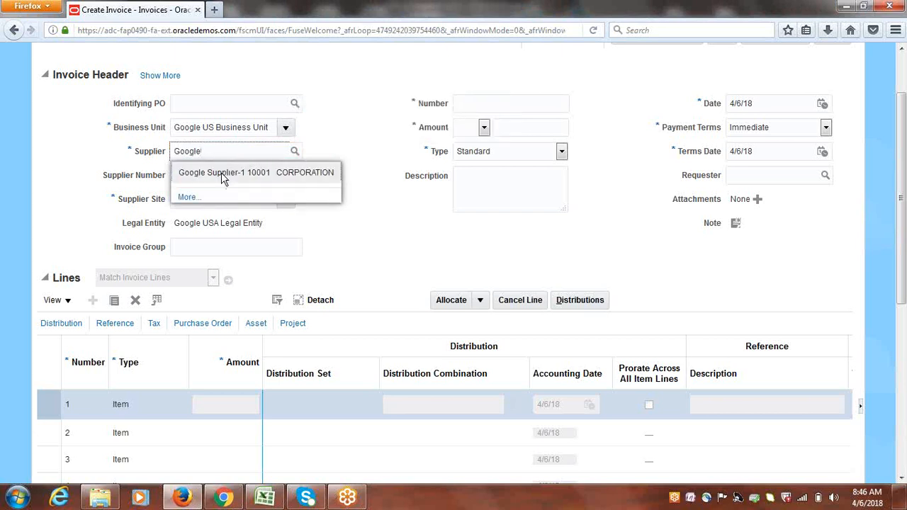
left_click(221, 173)
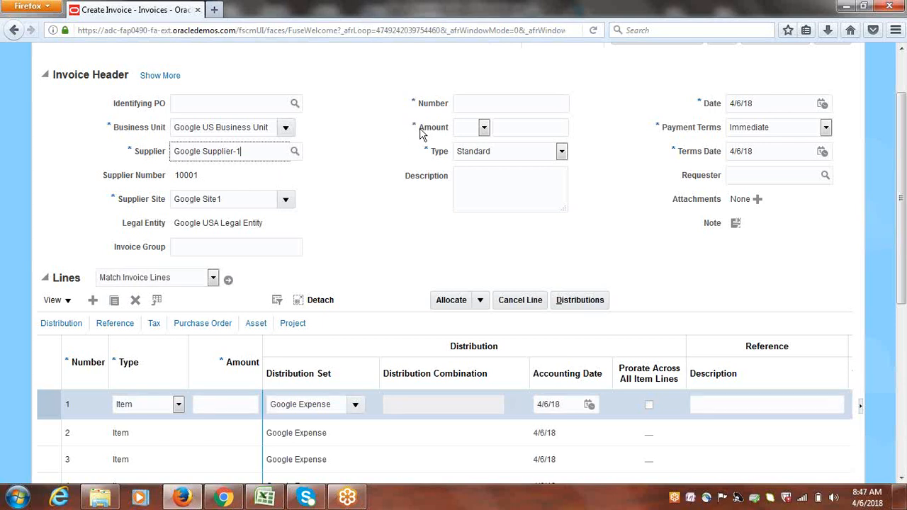
left_click(485, 129)
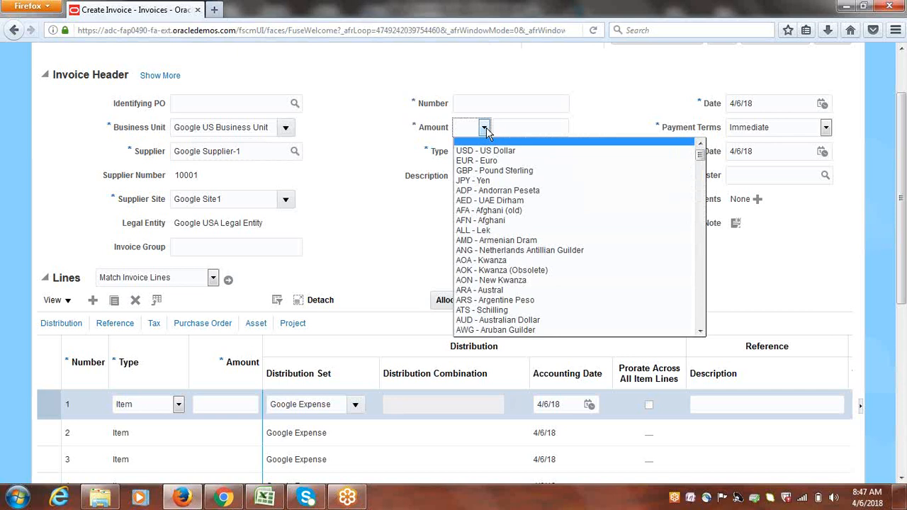
Cancel the new invoice without choosing a currency
left_click(354, 179)
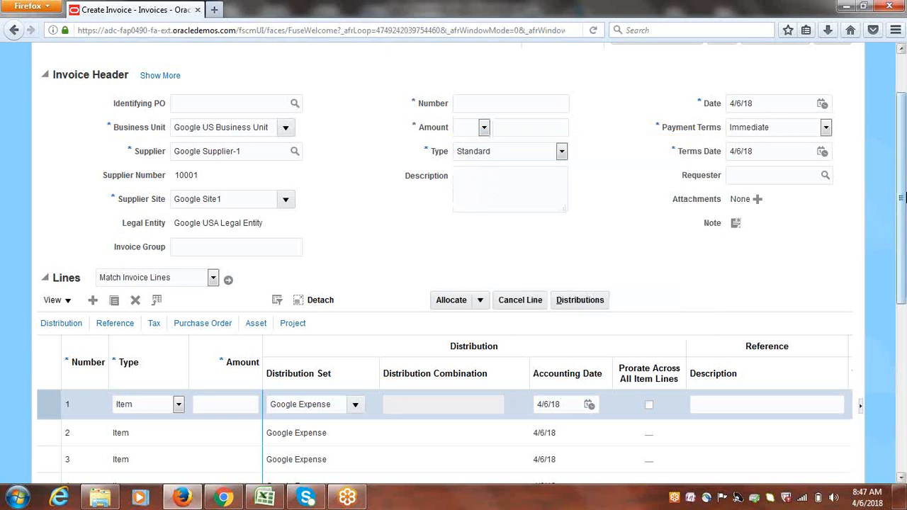
scroll(905, 213, "up", 3)
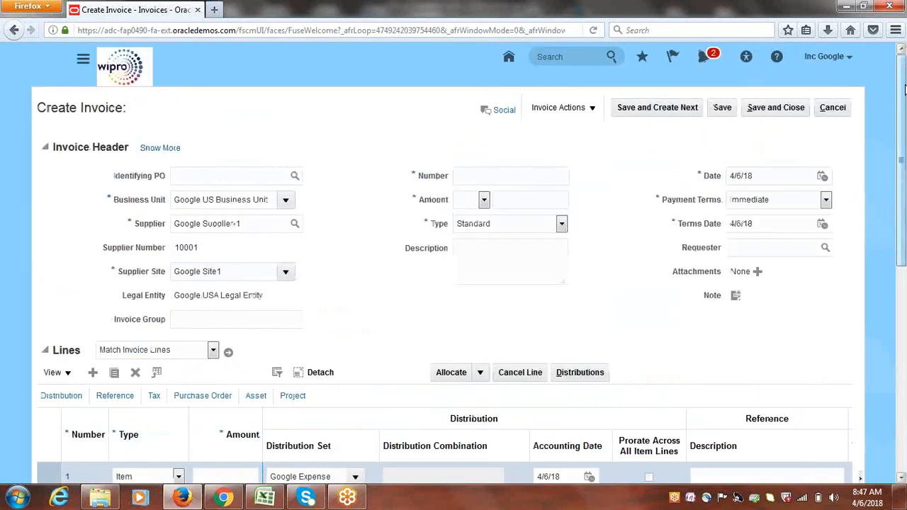
left_click(833, 108)
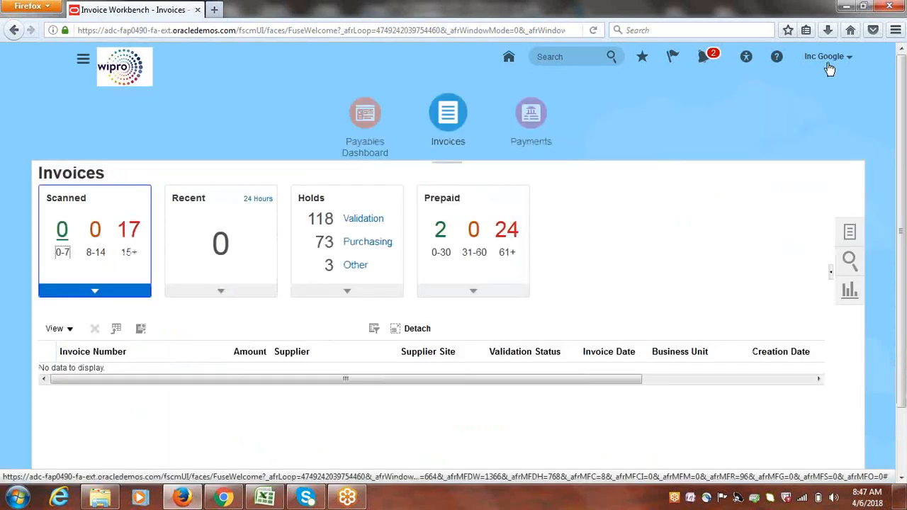
Open the Procurement Suppliers work area from the Navigator
left_click(83, 62)
scroll(662, 156, "down", 1)
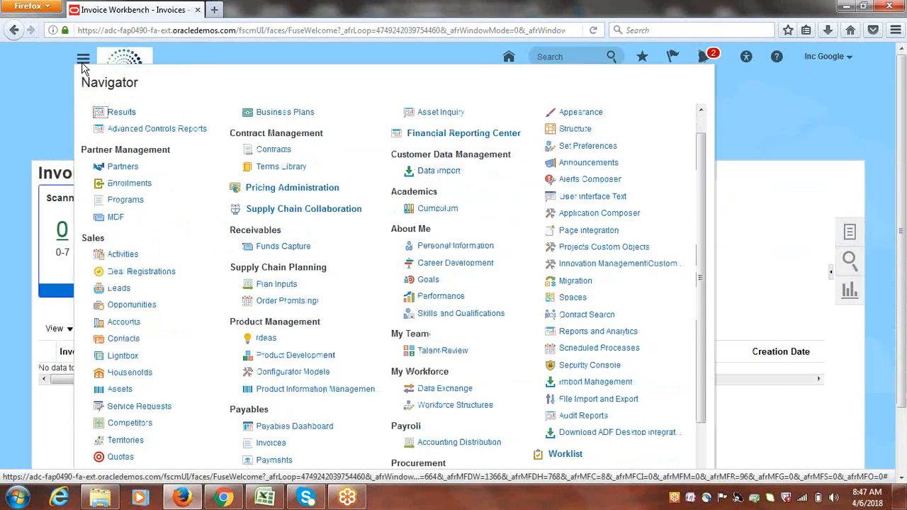
left_click_drag(699, 163, 713, 274)
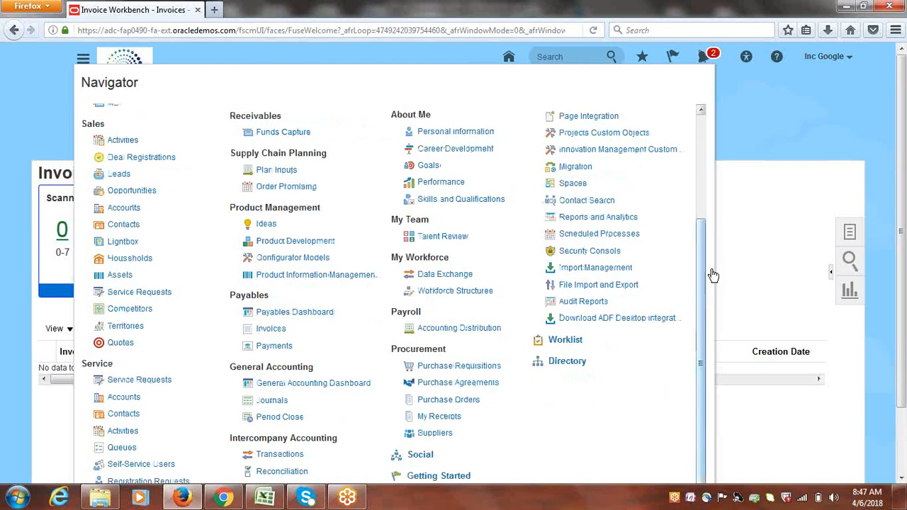
left_click(434, 433)
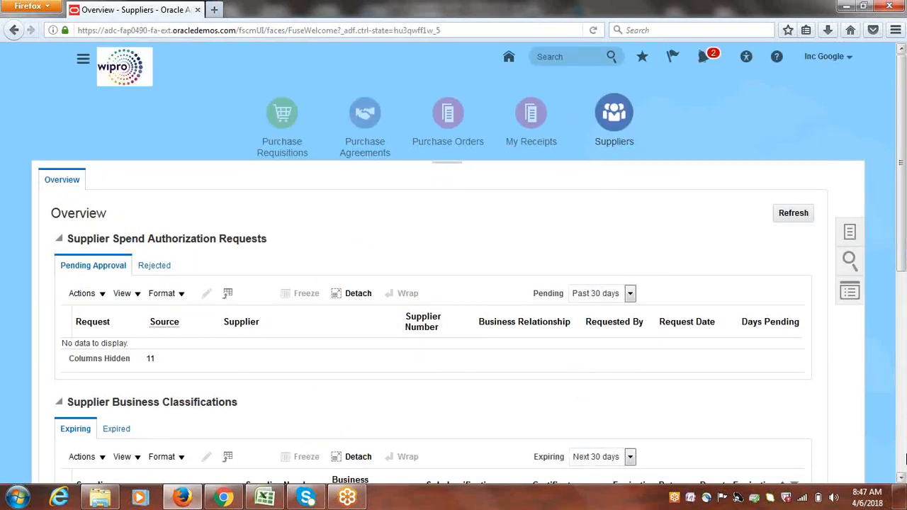
Search Manage Suppliers for 'Google Supplier-1' and open supplier 10001 for editing
left_click(851, 234)
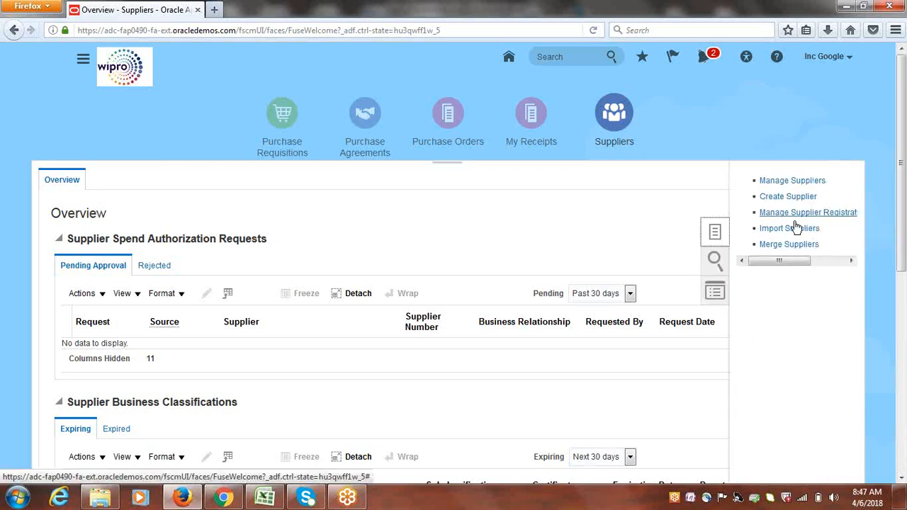
left_click(782, 181)
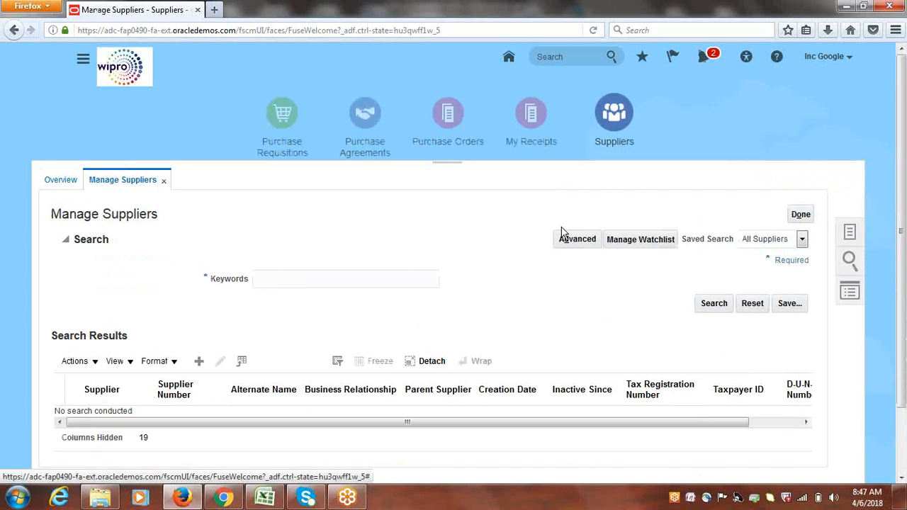
left_click(276, 278)
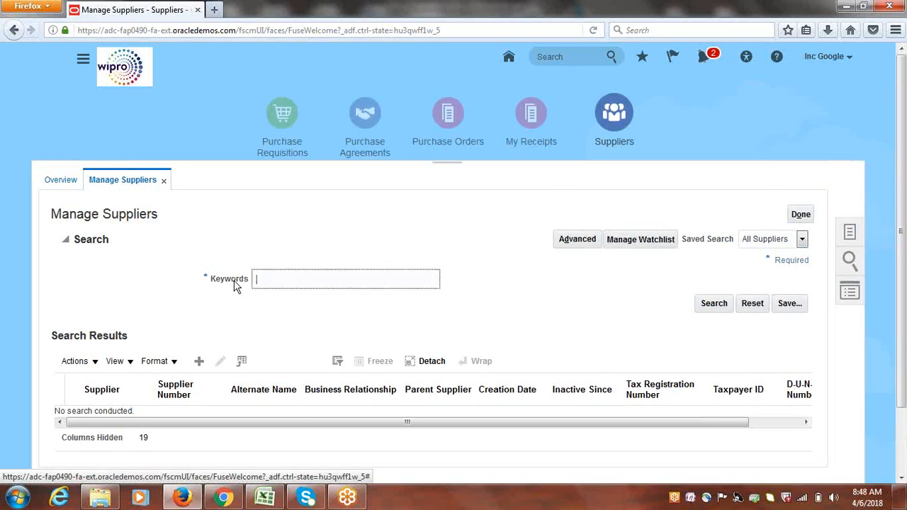
left_click(68, 242)
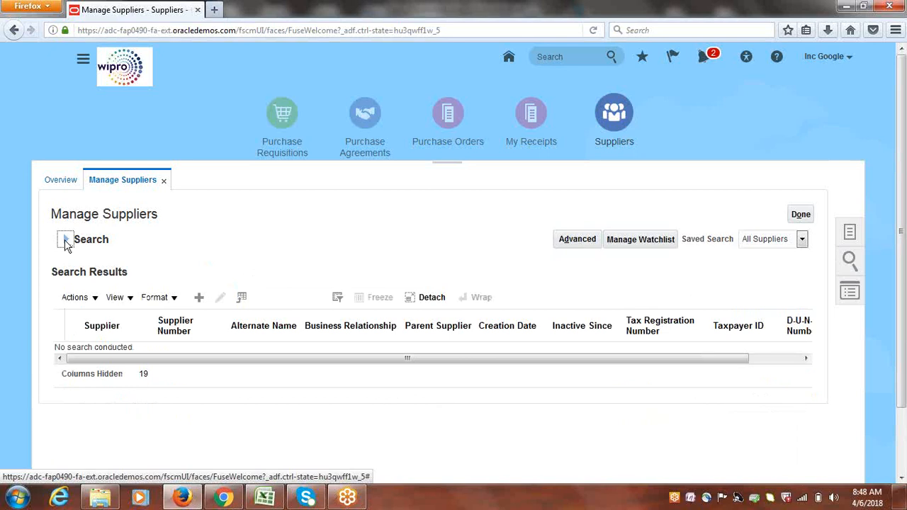
left_click(66, 242)
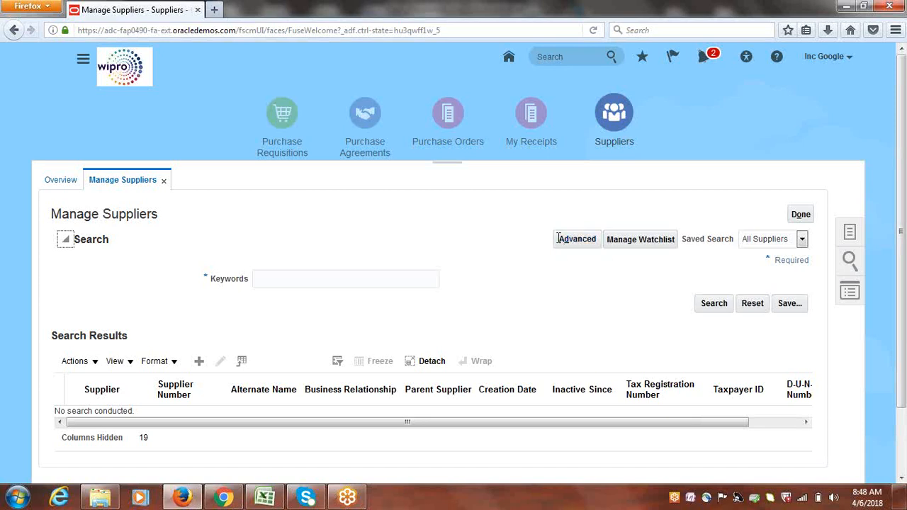
left_click(275, 279)
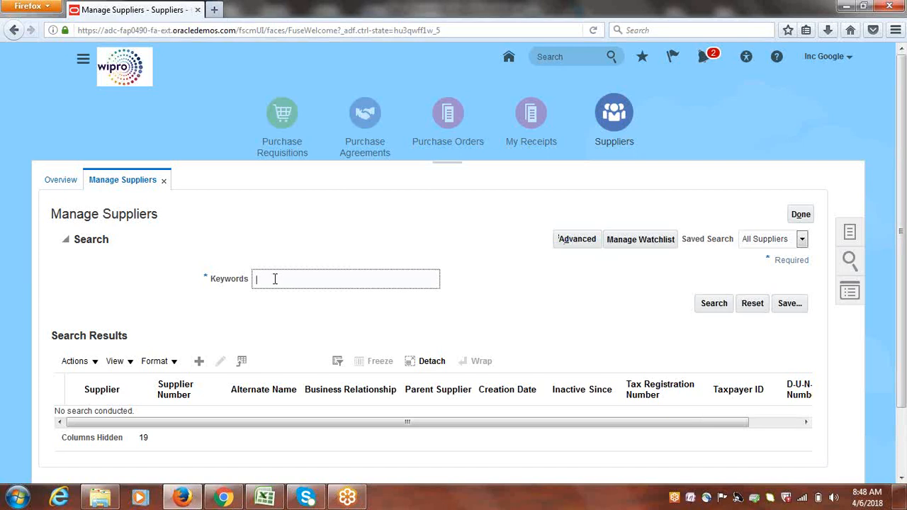
type("Google Supplier-1")
left_click(714, 304)
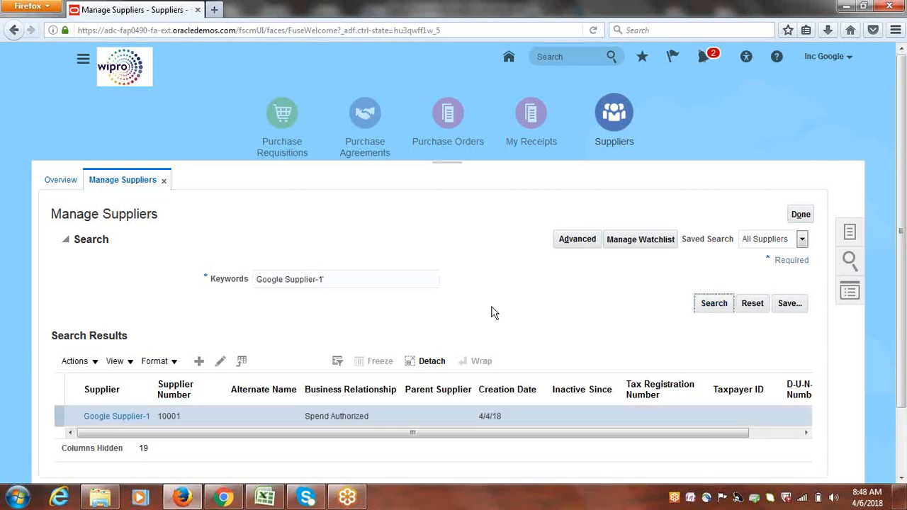
left_click(220, 365)
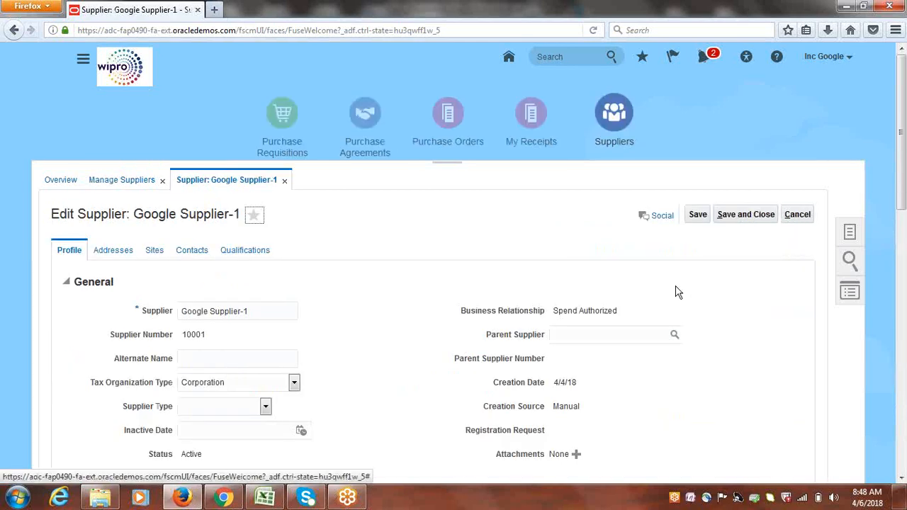
Edit Google Site1 from the Sites tab and show its Payments > Invoicing settings
left_click(155, 251)
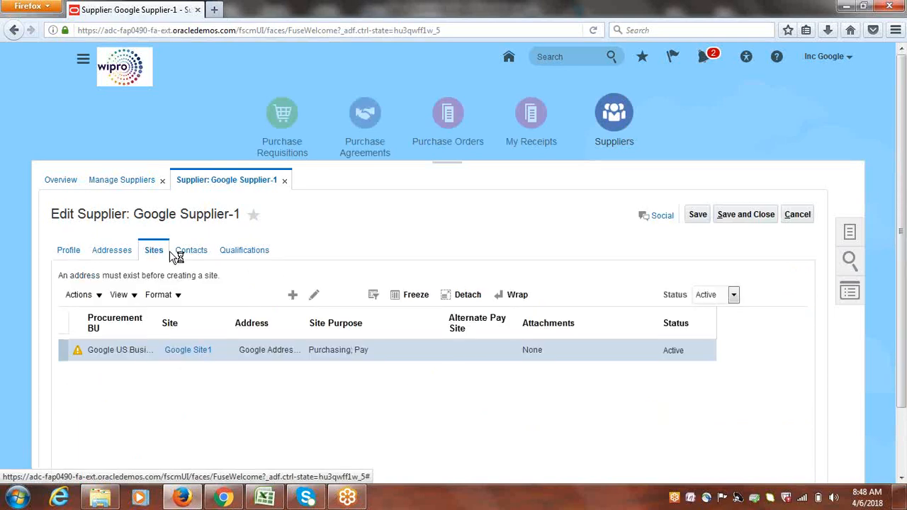
left_click(224, 295)
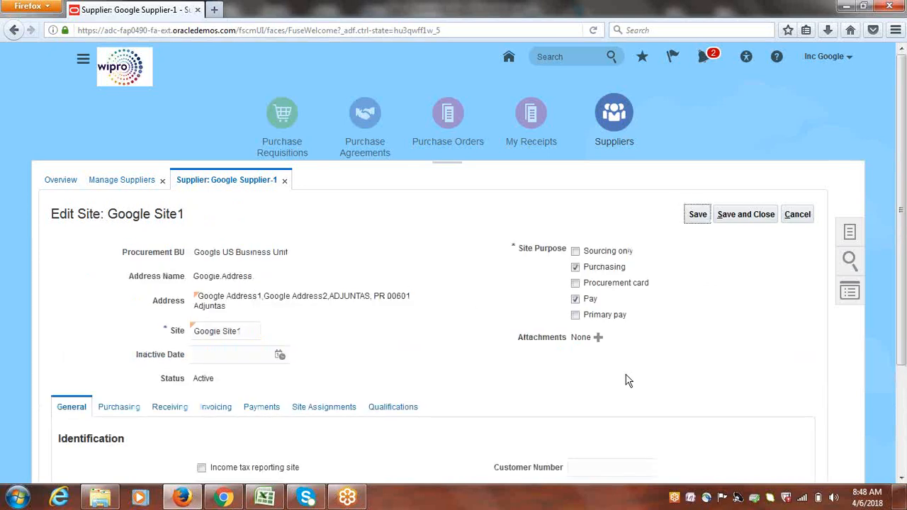
left_click_drag(904, 154, 904, 249)
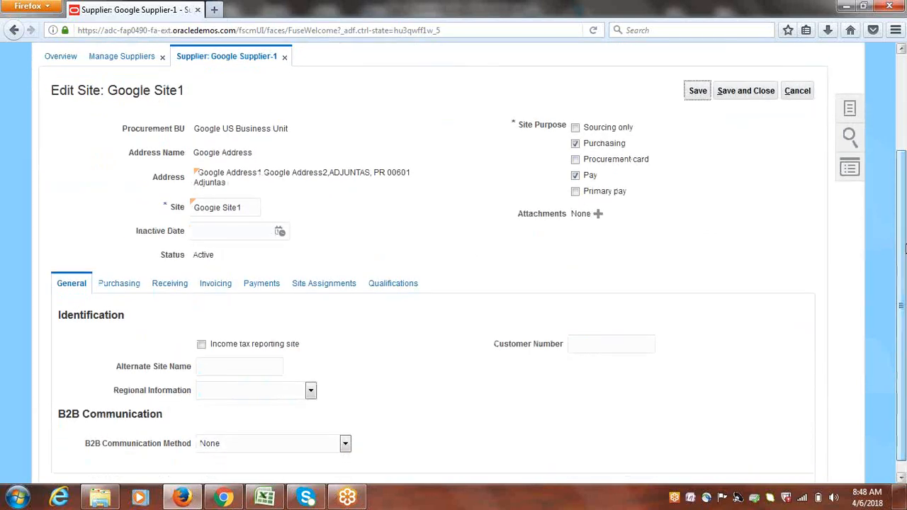
left_click(261, 287)
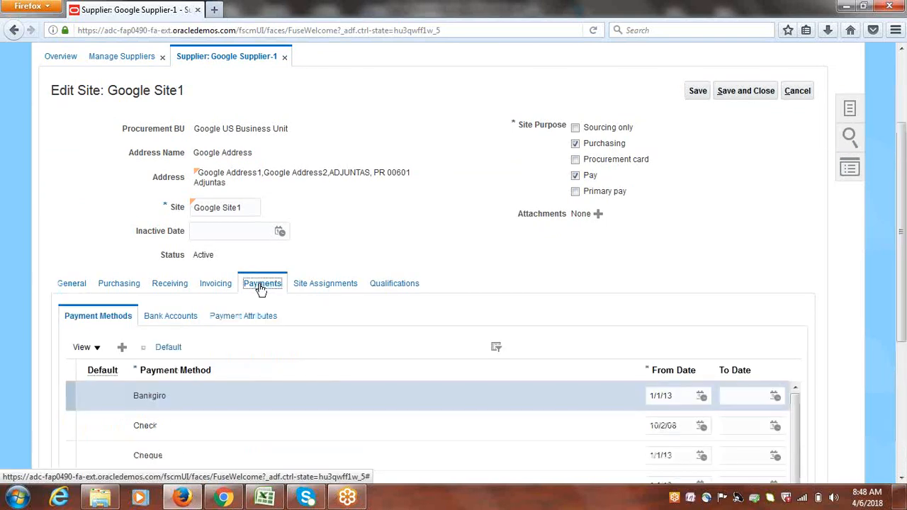
left_click(216, 284)
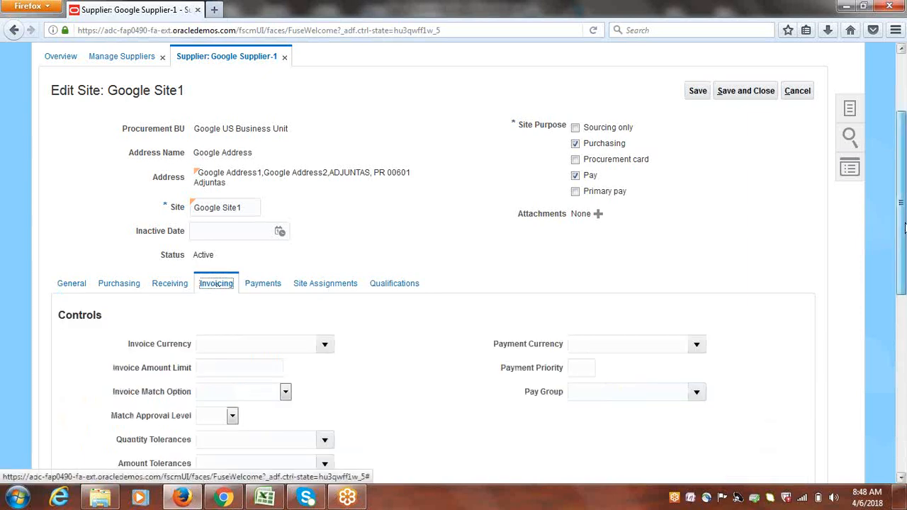
Set Google Site1's invoice and payment currency to US Dollar, then save and close
left_click_drag(904, 227, 904, 291)
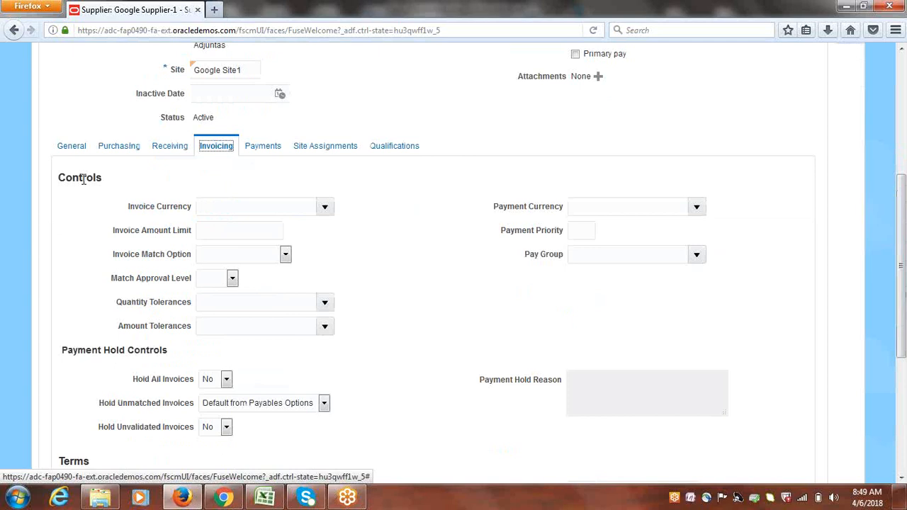
left_click(325, 206)
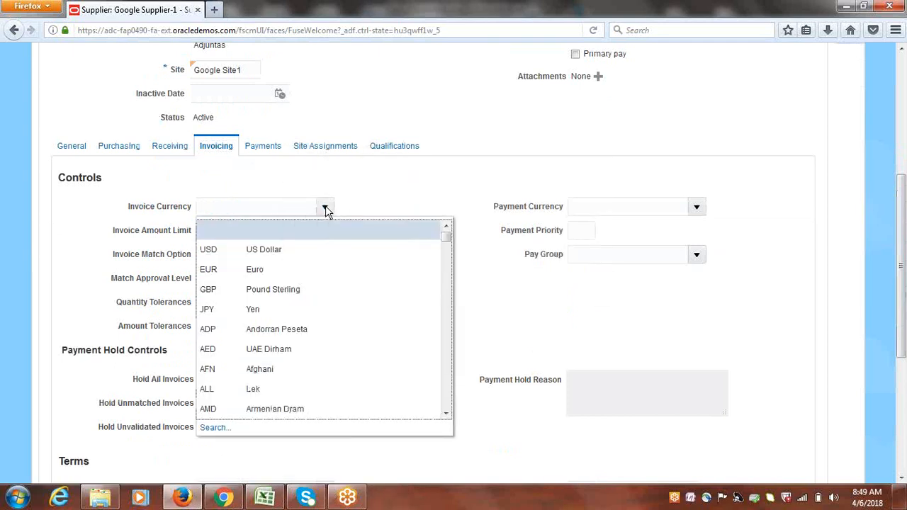
left_click(269, 250)
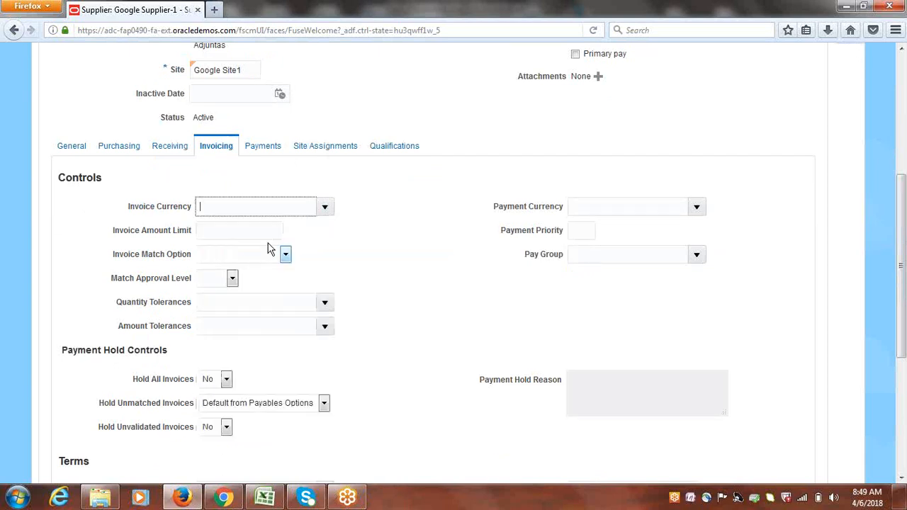
left_click(698, 207)
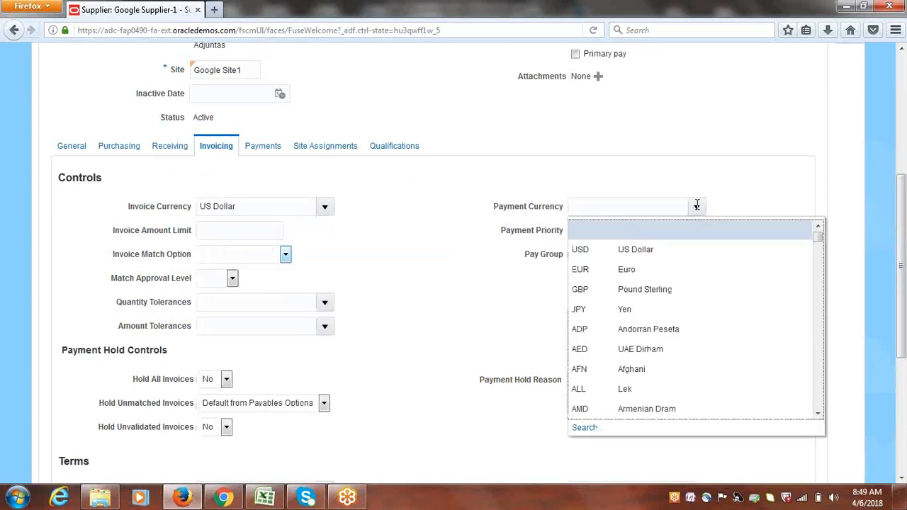
left_click(631, 250)
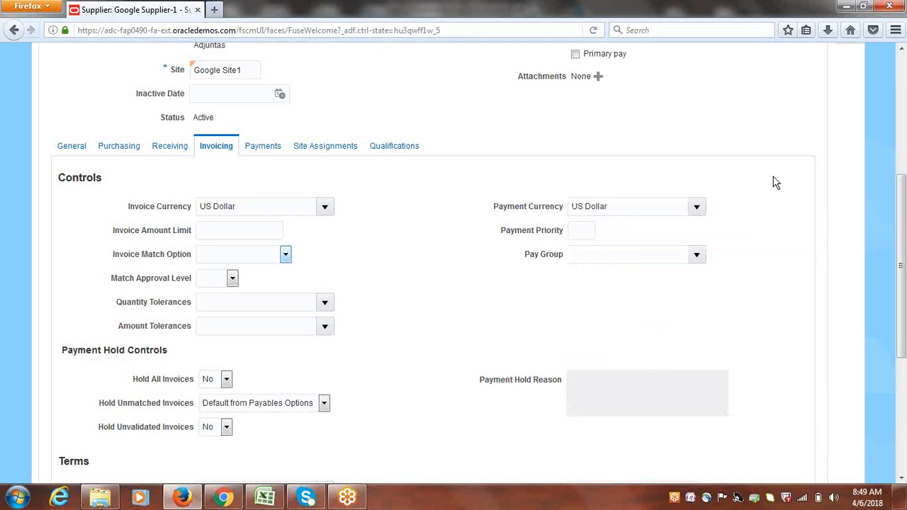
left_click_drag(905, 248, 905, 155)
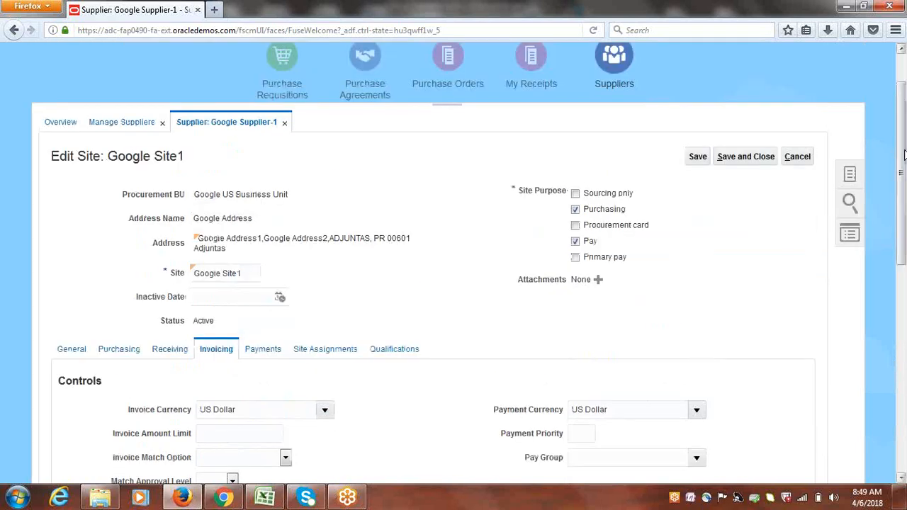
left_click(747, 159)
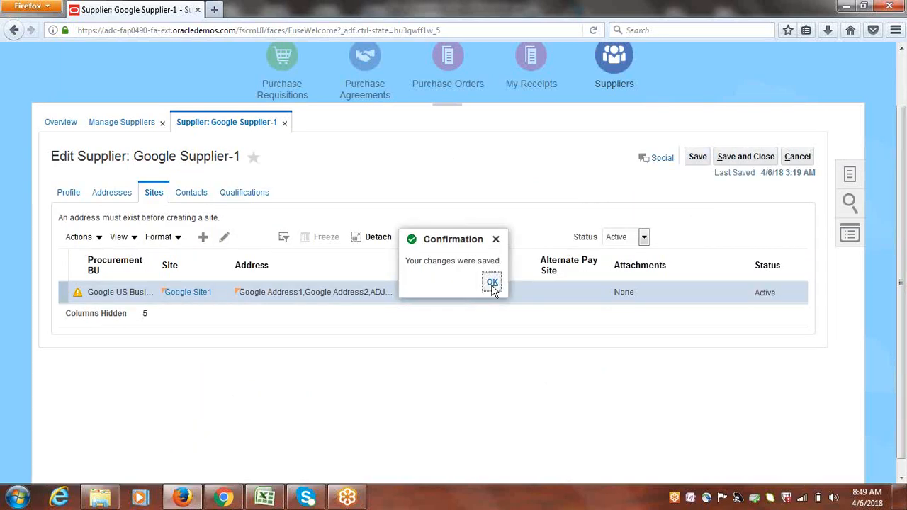
Save and close Google Supplier-1, finish the supplier search, and dismiss the antivirus popup
left_click(492, 285)
left_click(742, 160)
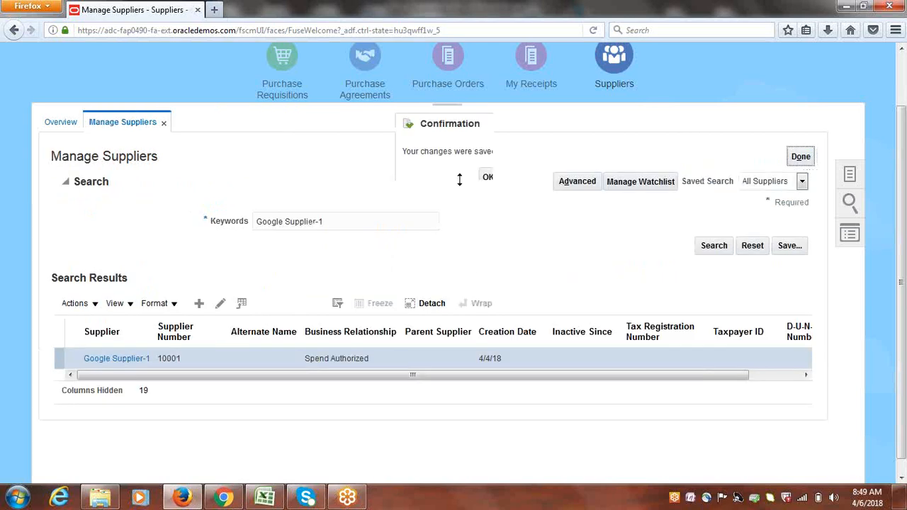
left_click(487, 179)
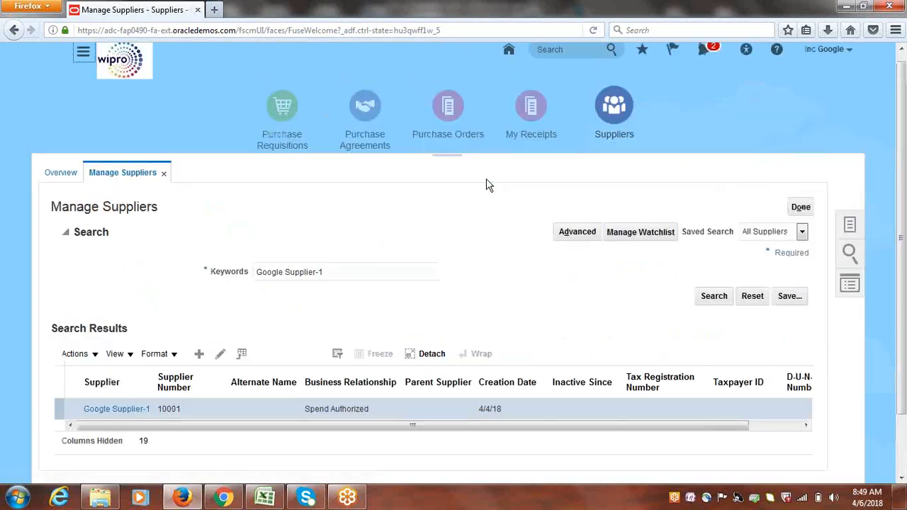
left_click(801, 207)
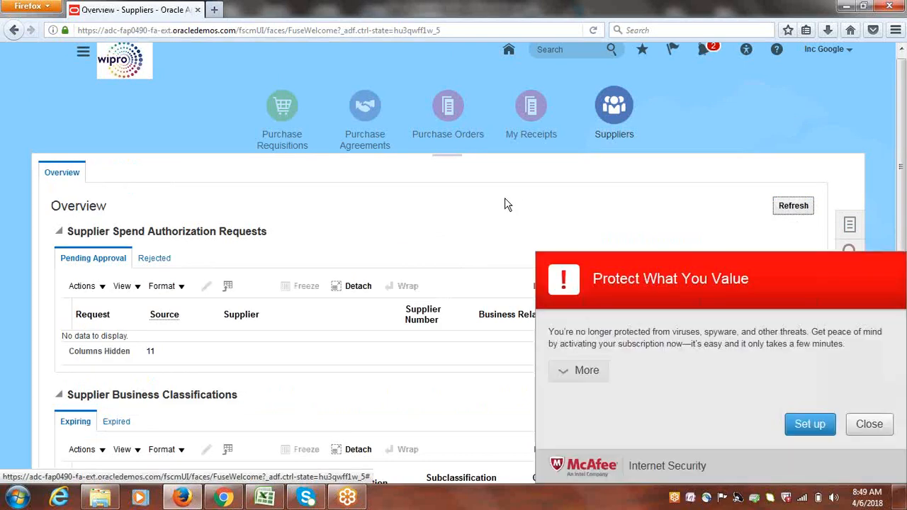
left_click(866, 424)
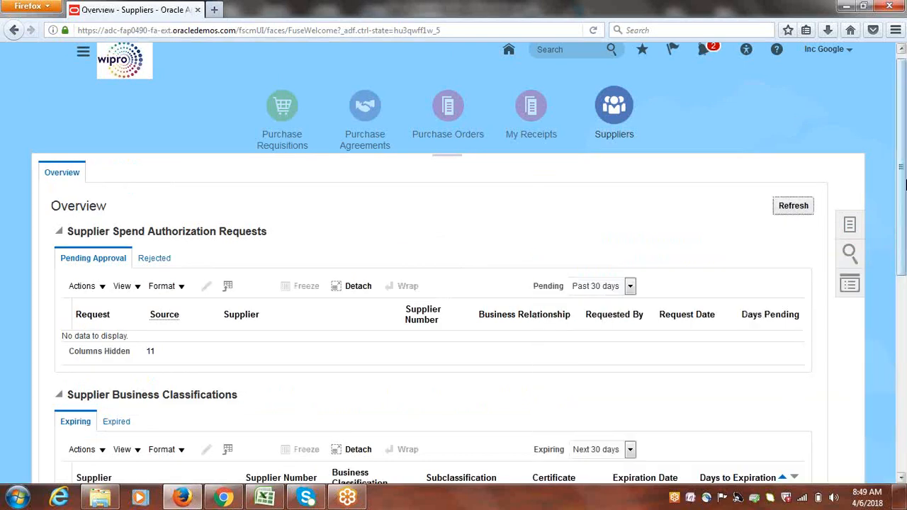
Return to the Payables Invoices work area through the Navigator
left_click_drag(903, 198, 901, 177)
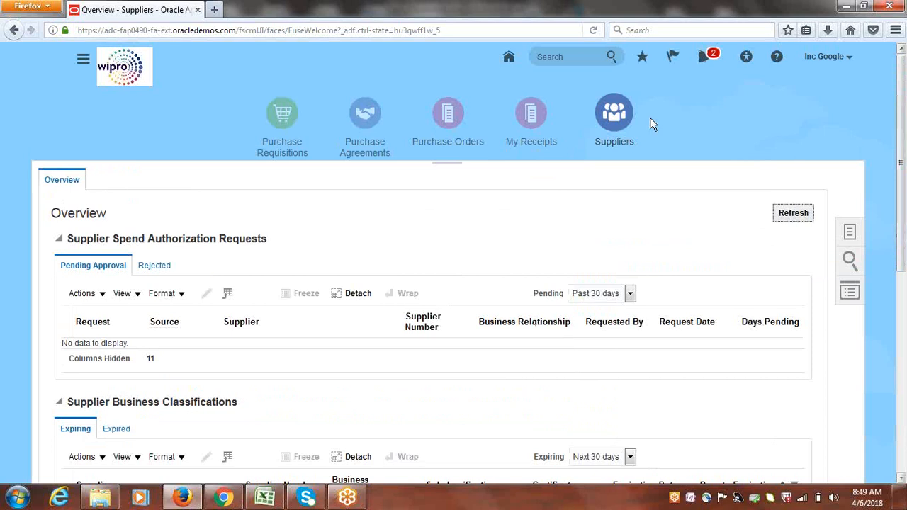
left_click(82, 59)
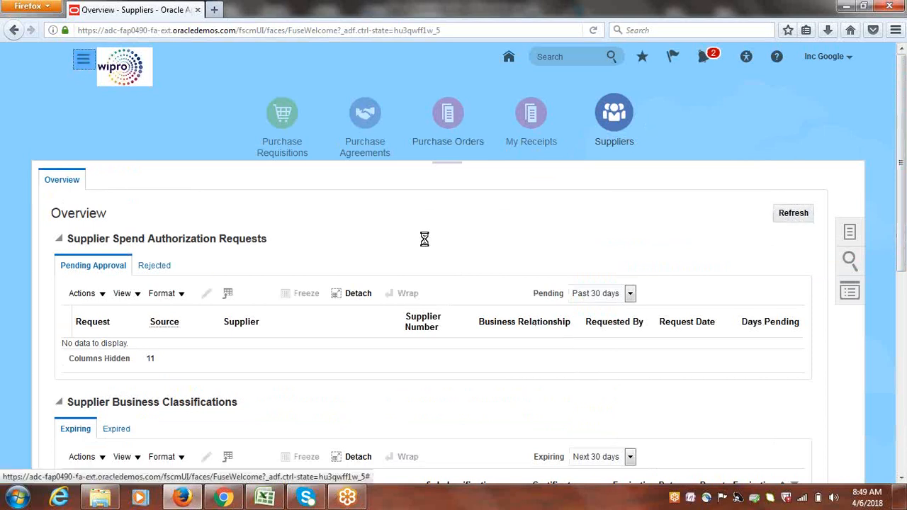
left_click_drag(705, 183, 697, 322)
left_click(268, 329)
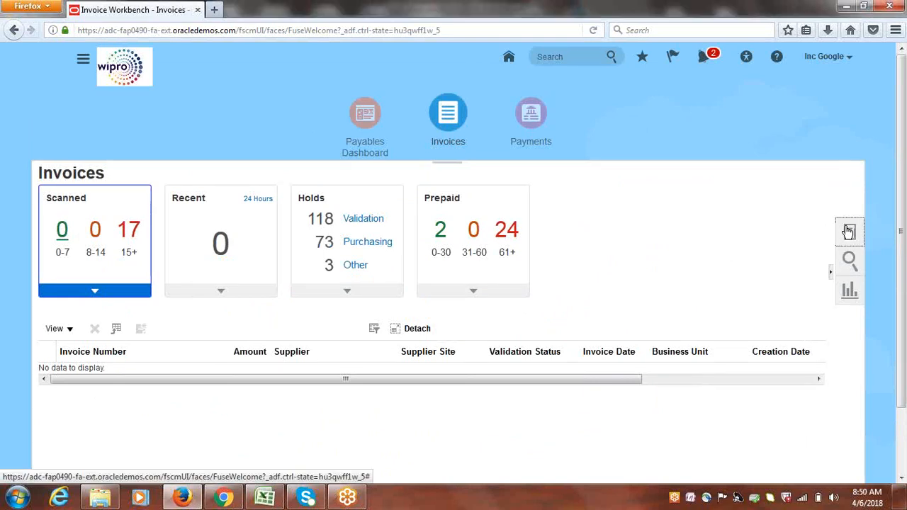
left_click(849, 231)
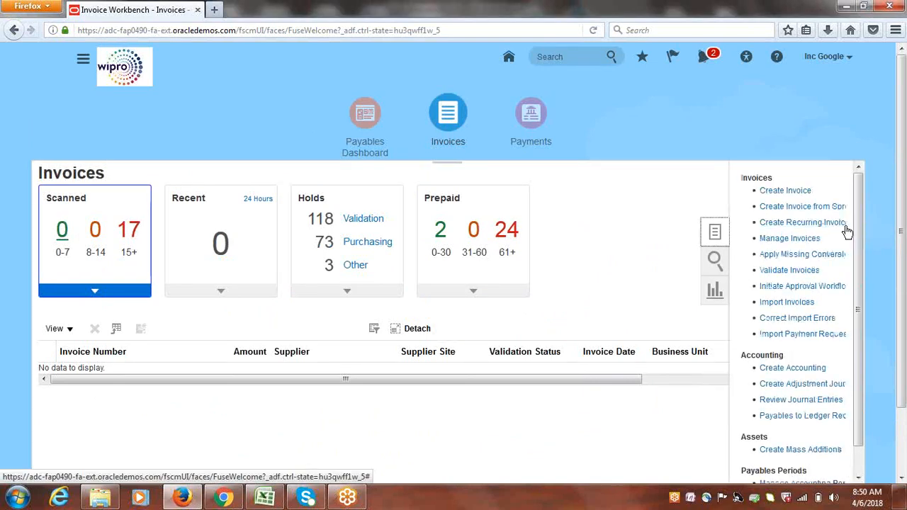
Start a blank invoice for Google US Business Unit via Create Invoice
left_click(786, 191)
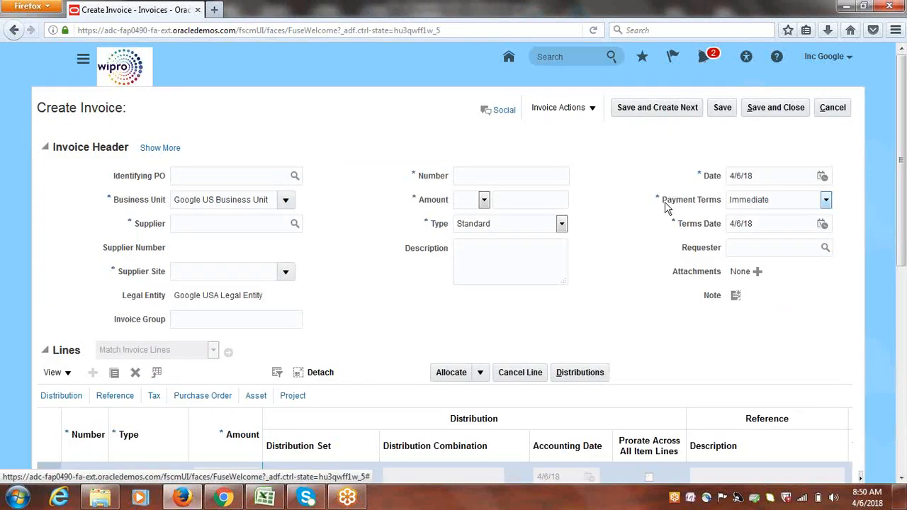
Set the invoice supplier to Google Supplier-1, which fills in site Google Site1
left_click(201, 227)
type("Google Supplier-1")
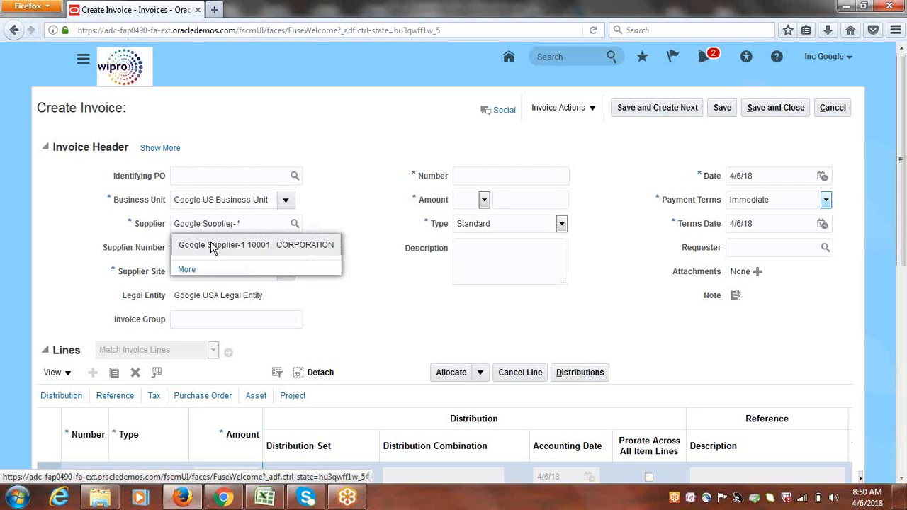
left_click(213, 244)
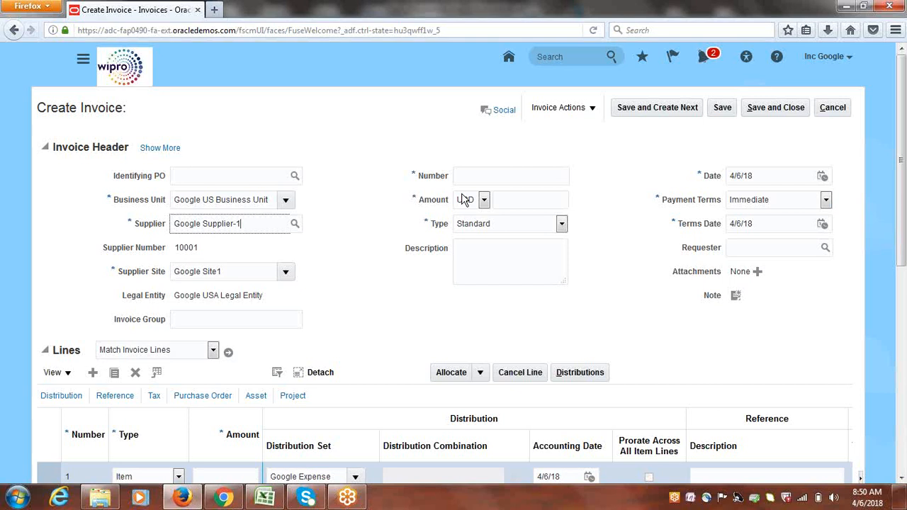
Enter invoice number INV1 and review the filled-in header fields
left_click(487, 178)
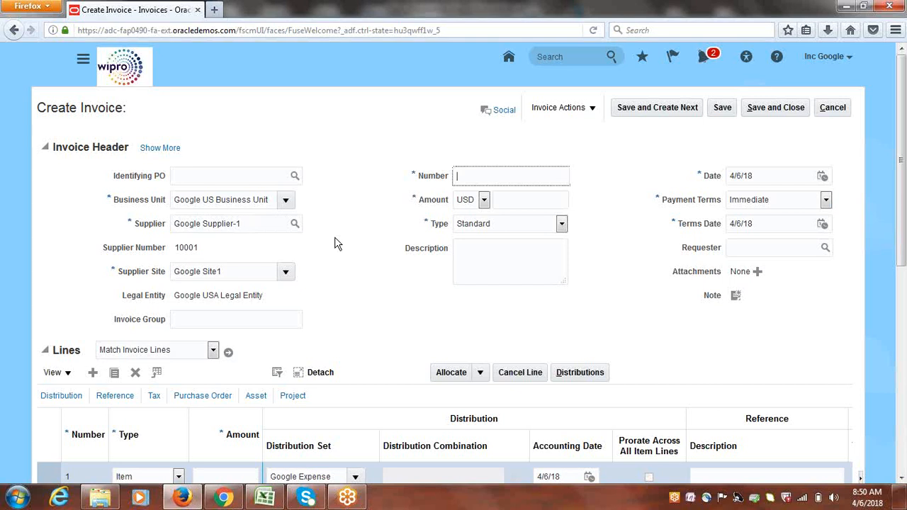
type("INV1")
left_click(347, 259)
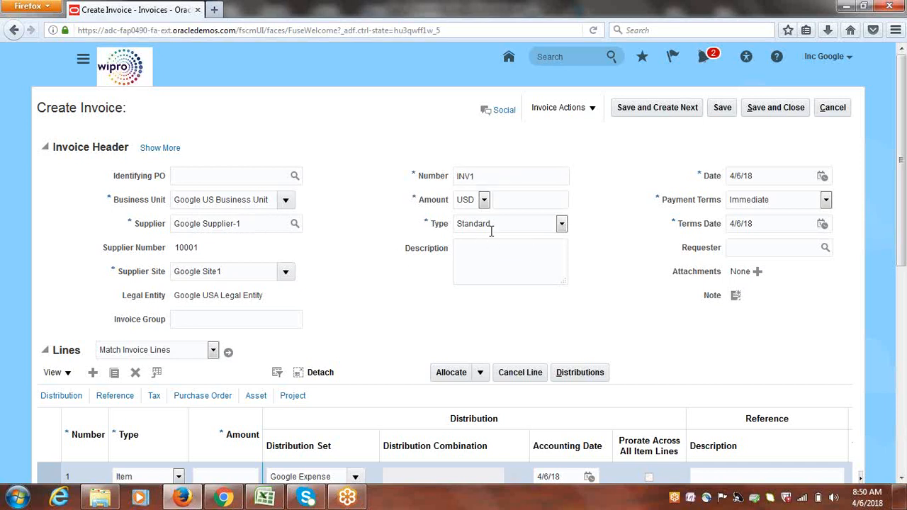
left_click(474, 261)
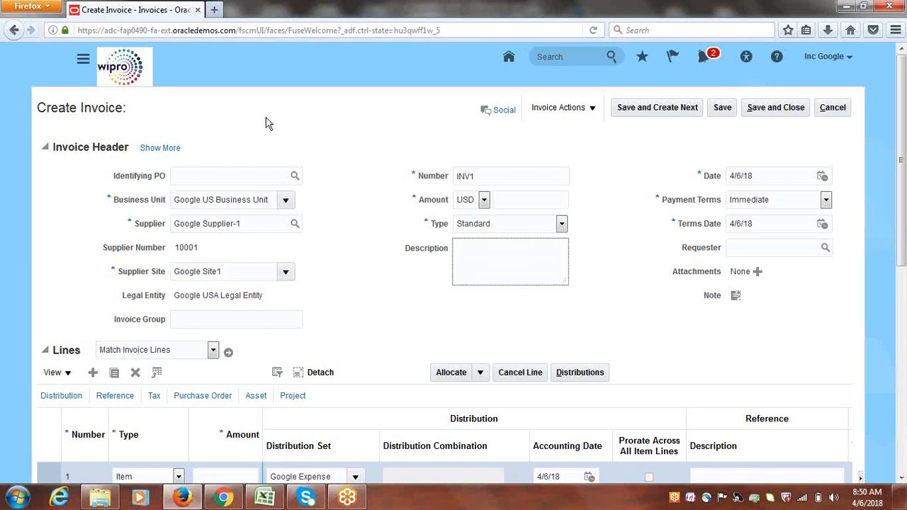
left_click_drag(106, 168, 733, 312)
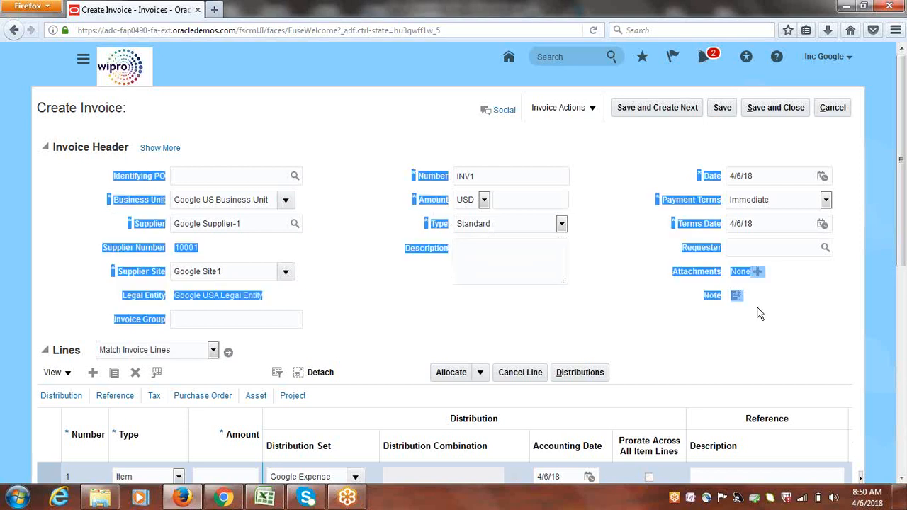
left_click(501, 311)
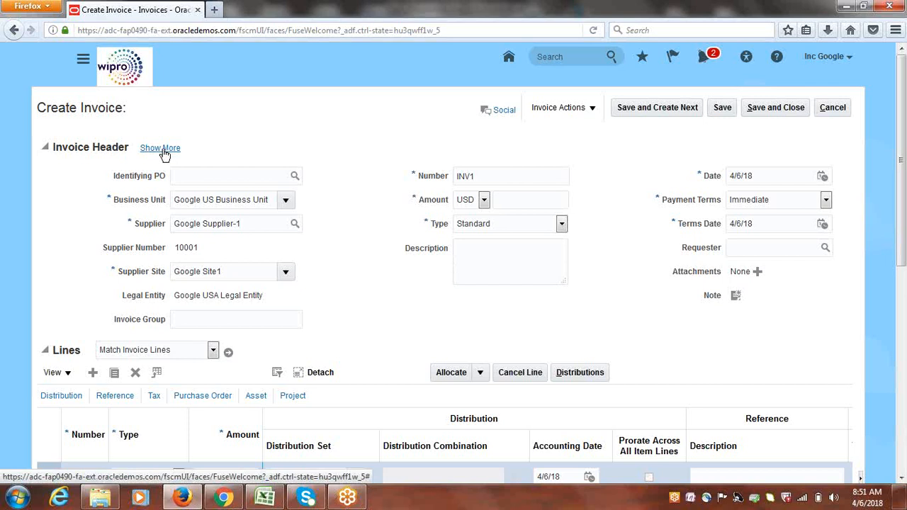
left_click(50, 148)
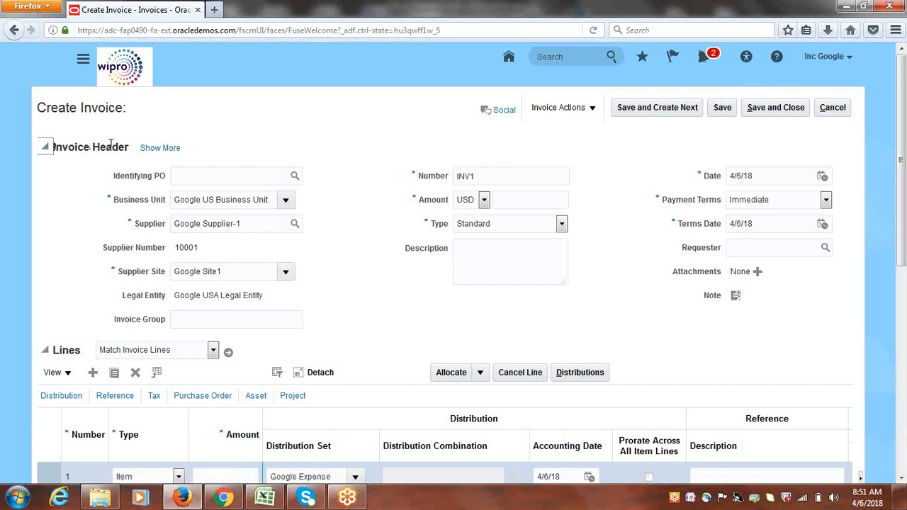
left_click_drag(126, 147, 63, 148)
left_click(68, 151)
left_click(158, 153)
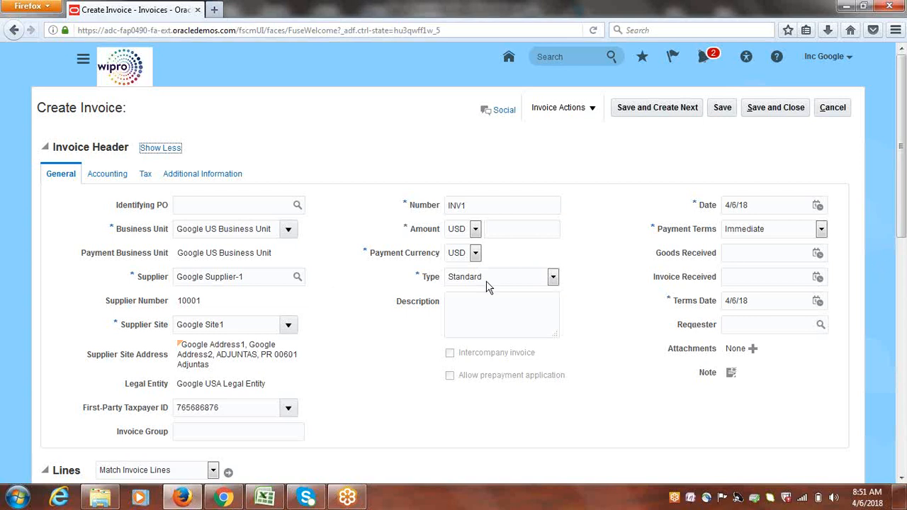
left_click(103, 177)
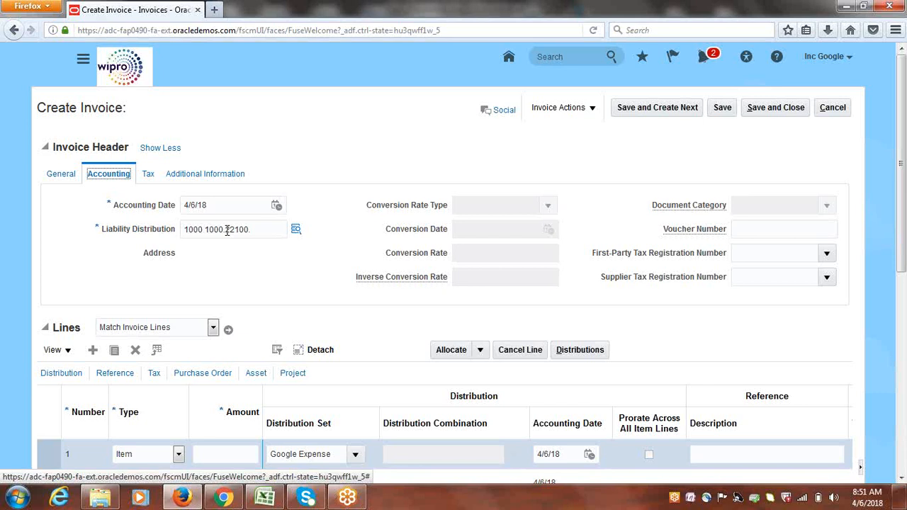
left_click(150, 175)
left_click(192, 176)
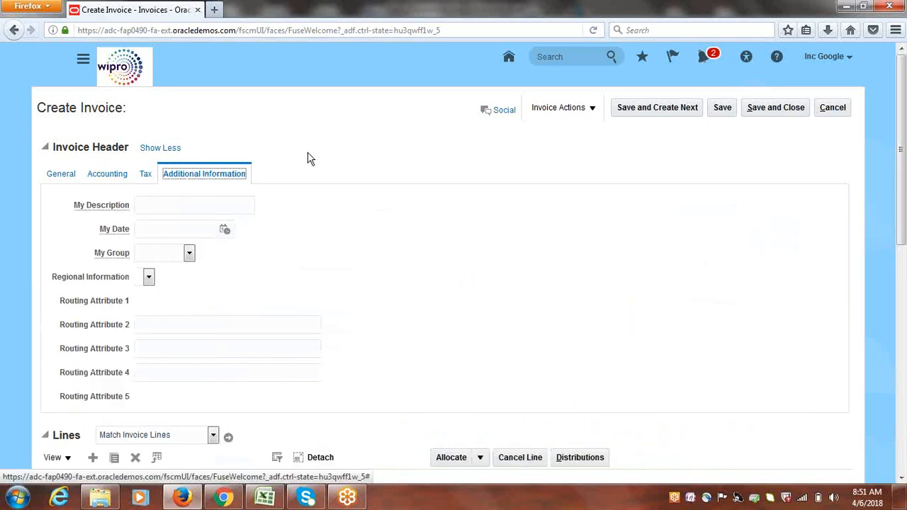
left_click(66, 179)
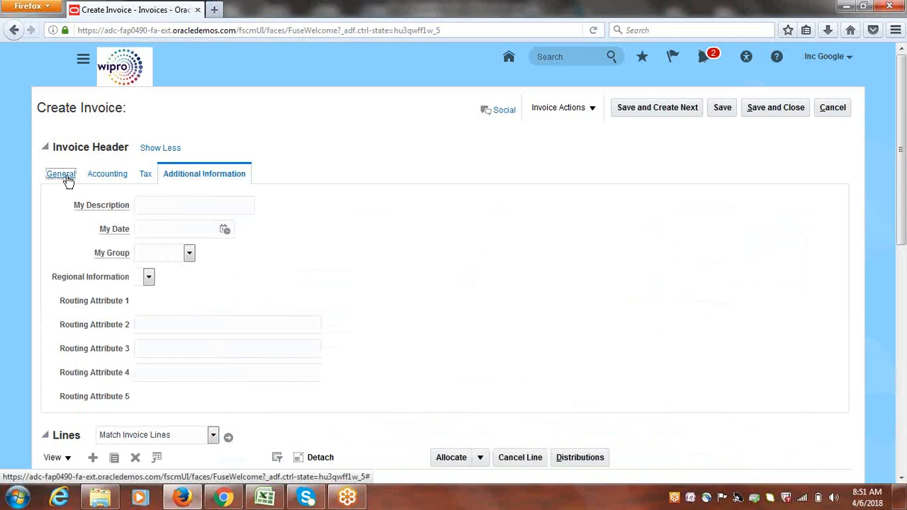
left_click(178, 148)
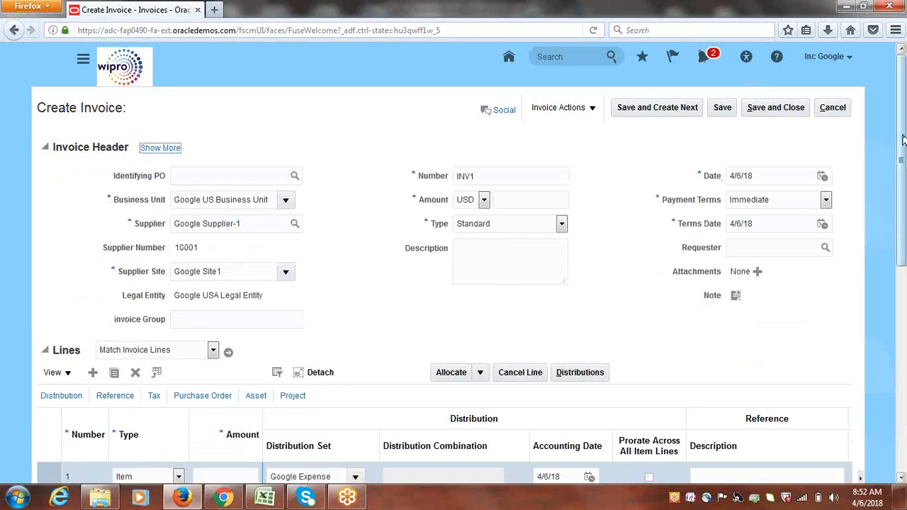
Enter 25000 in the Amount cell of invoice INV1's line 1
left_click_drag(902, 138, 901, 160)
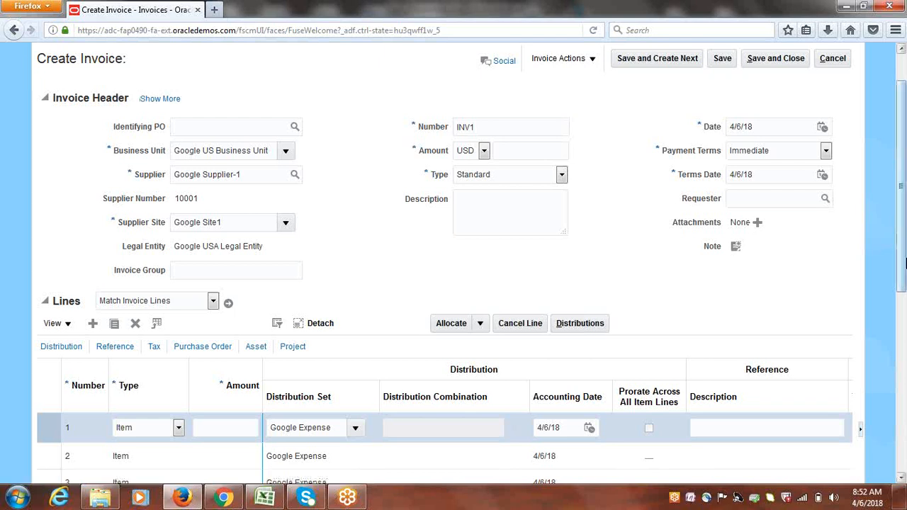
left_click_drag(906, 258, 905, 301)
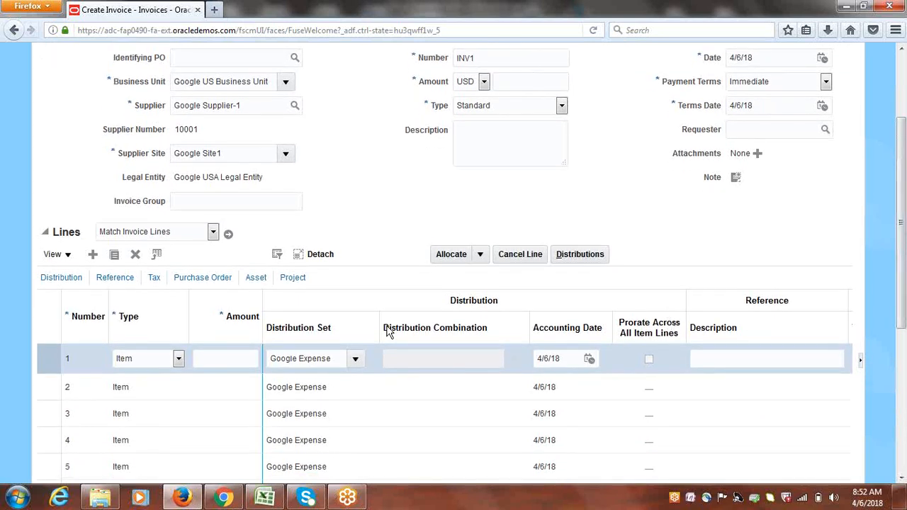
left_click(247, 359)
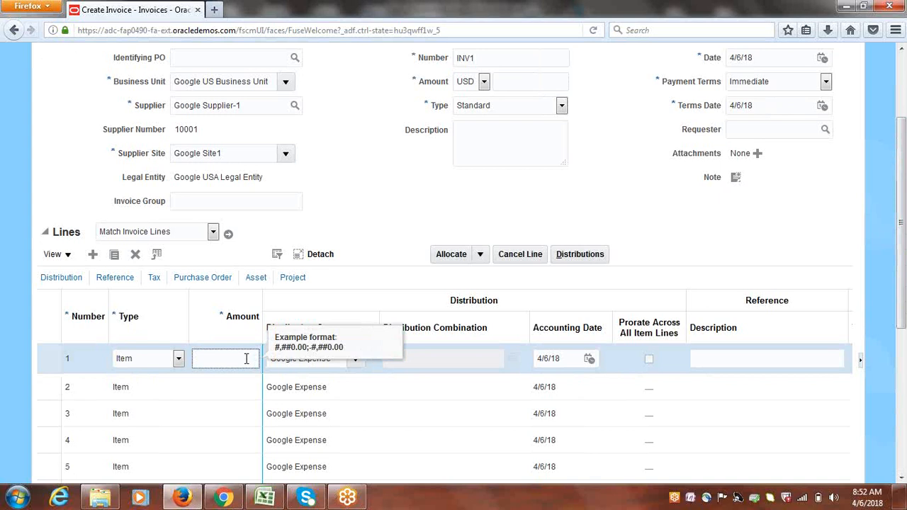
type("25000")
left_click(353, 213)
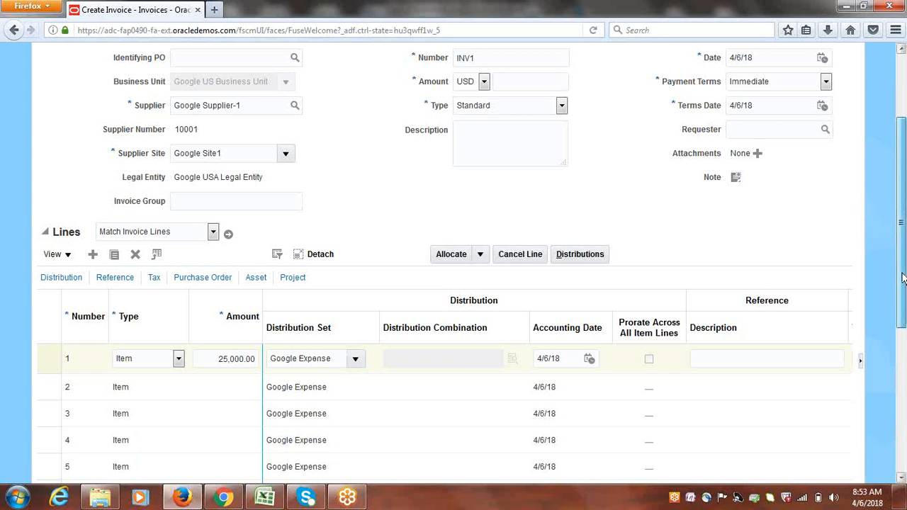
scroll(903, 279, "down", 1)
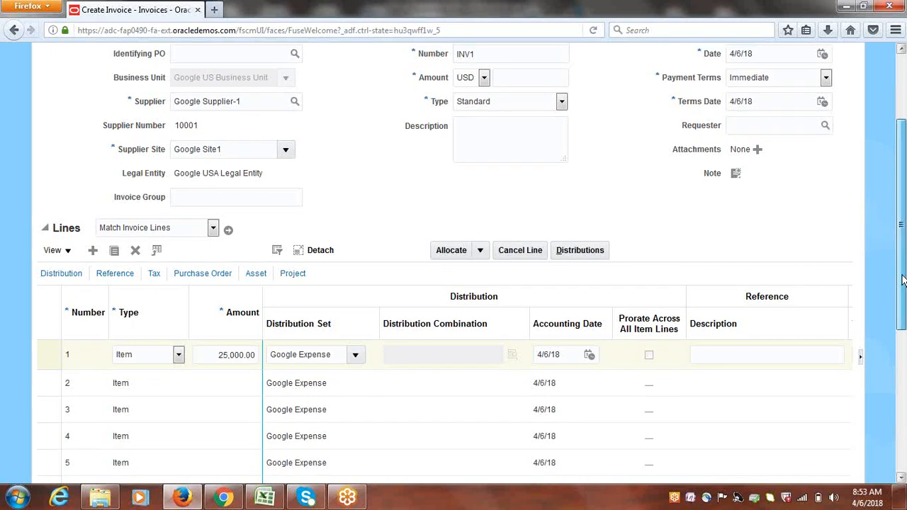
left_click_drag(901, 280, 905, 188)
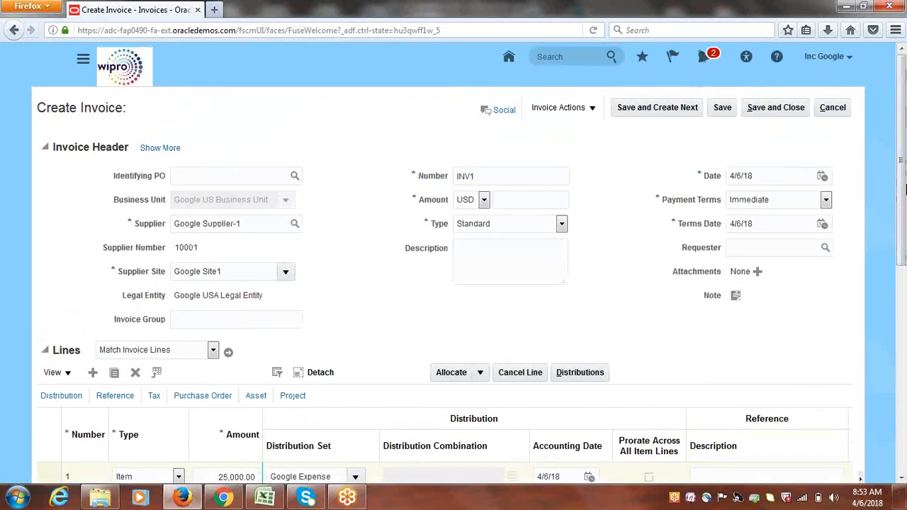
Fill the required header Amount with 25,000 and save invoice INV1
left_click(722, 111)
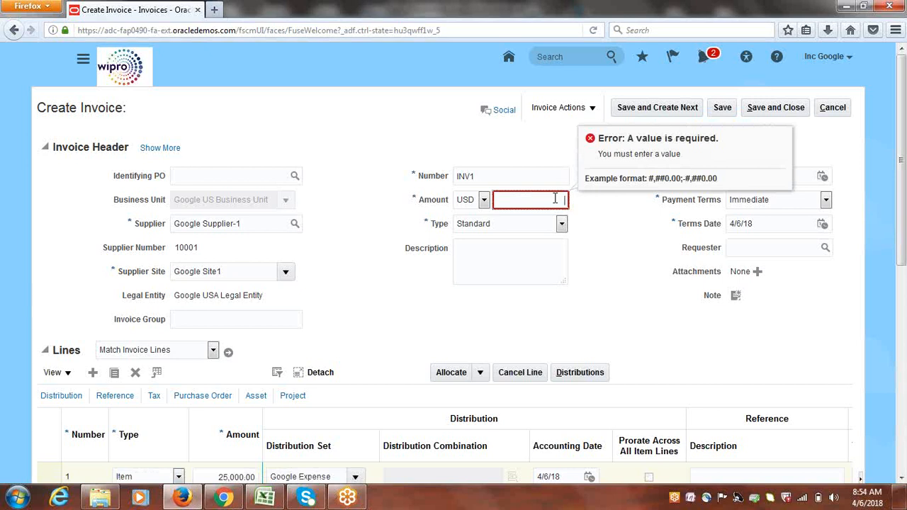
type("25,000")
left_click(637, 312)
left_click(723, 108)
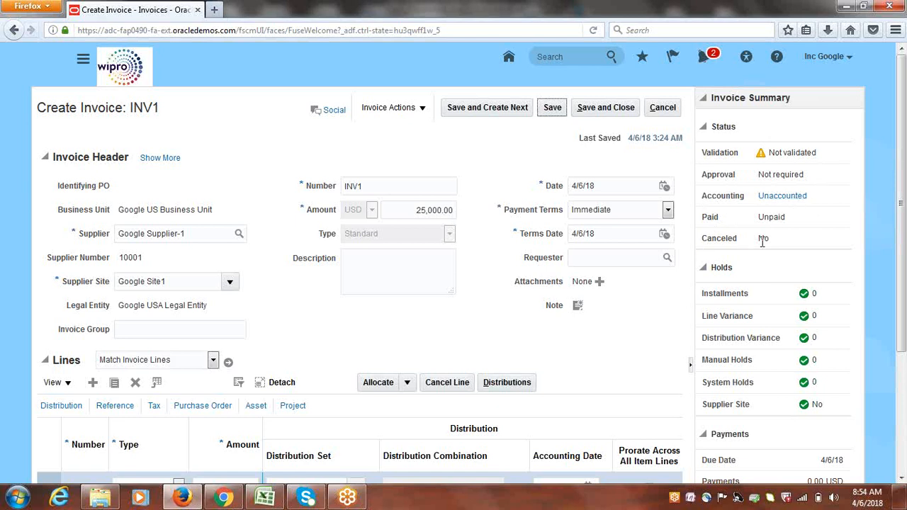
Review INV1's holds, due date, payments and Not validated status, returning to the page top
scroll(904, 252, "down", 3)
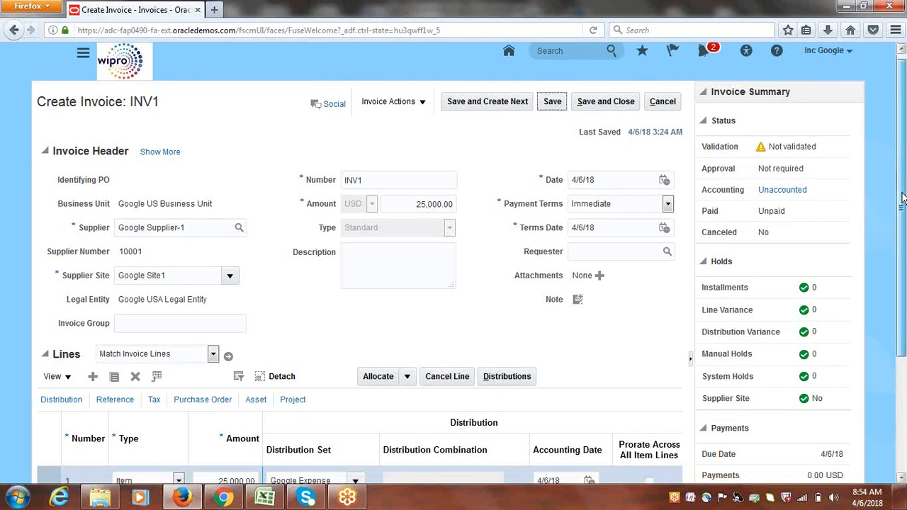
left_click_drag(737, 174, 713, 169)
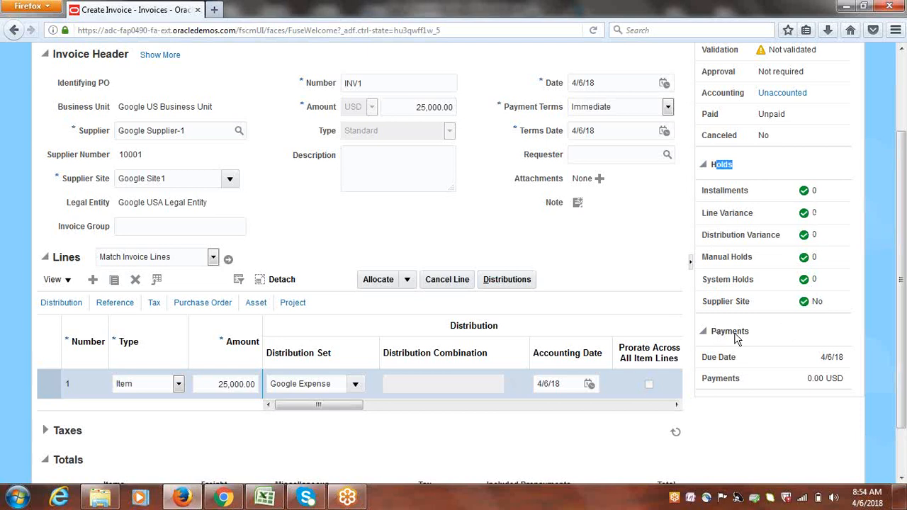
triple_click(831, 357)
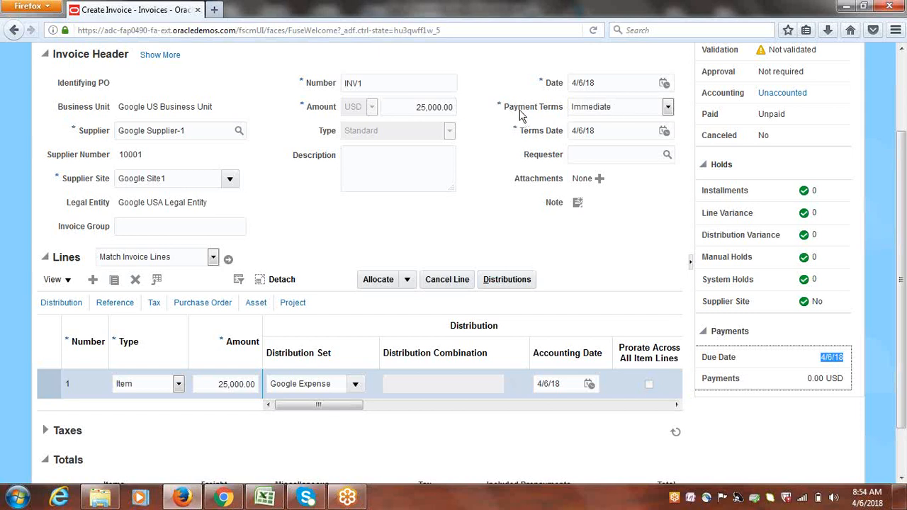
double_click(726, 383)
left_click(814, 380)
scroll(904, 269, "up", 3)
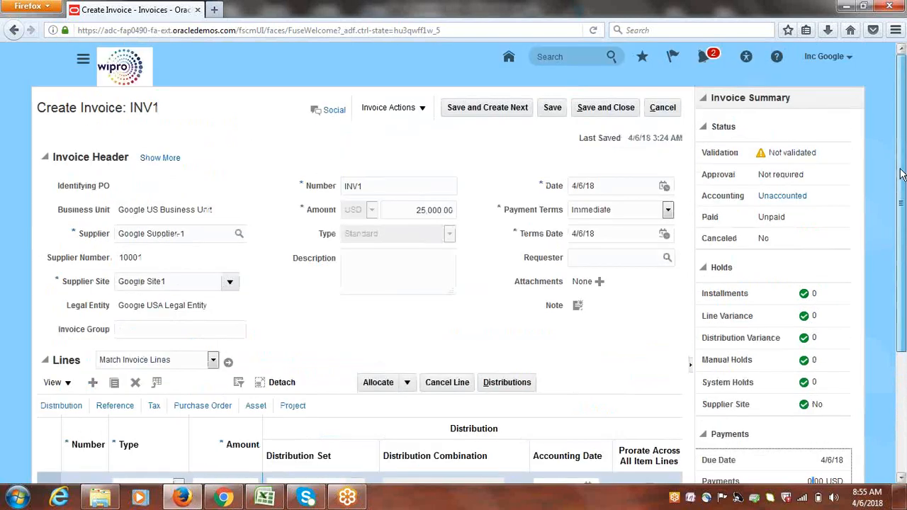
triple_click(792, 153)
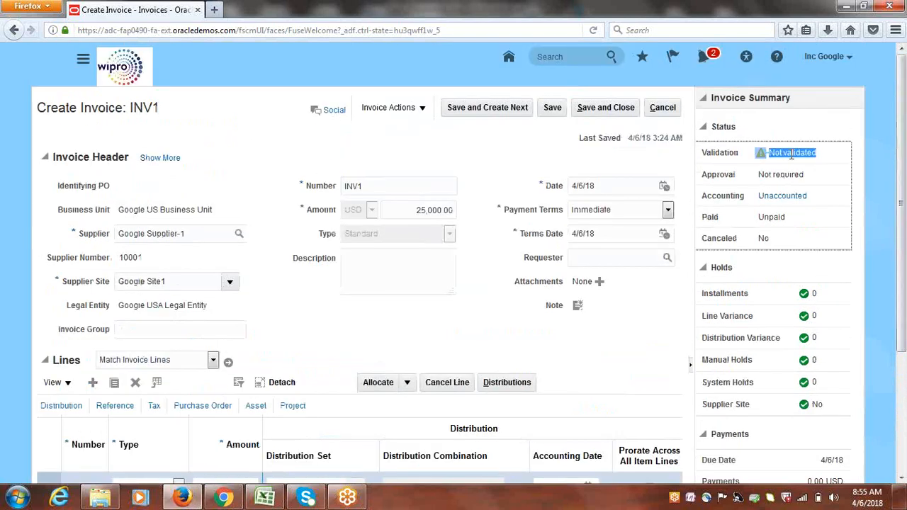
left_click(848, 128)
left_click_drag(903, 96, 904, 243)
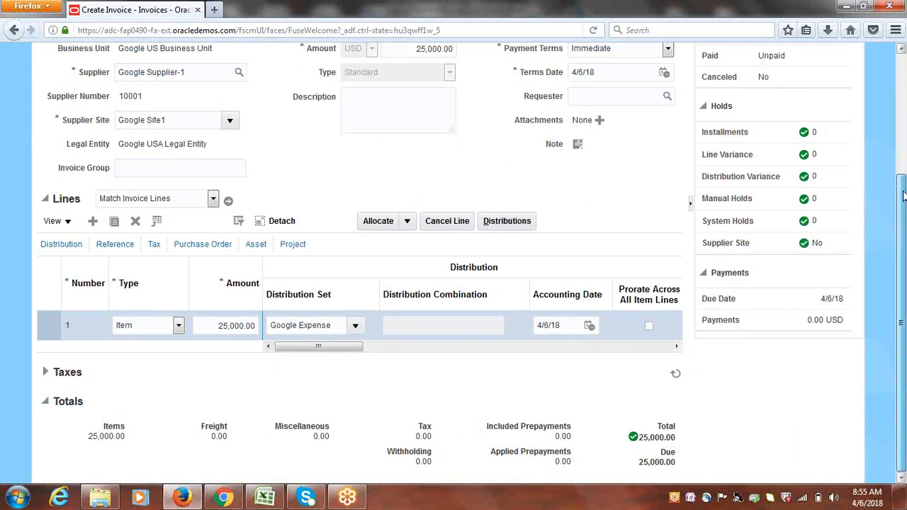
scroll(416, 141, "up", 3)
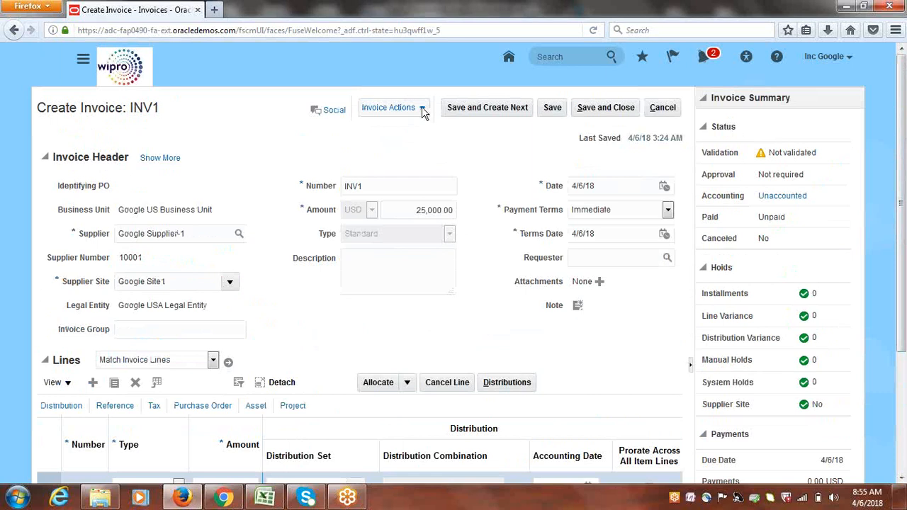
Validate invoice INV1 through Invoice Actions and confirm its Validated status
left_click(422, 110)
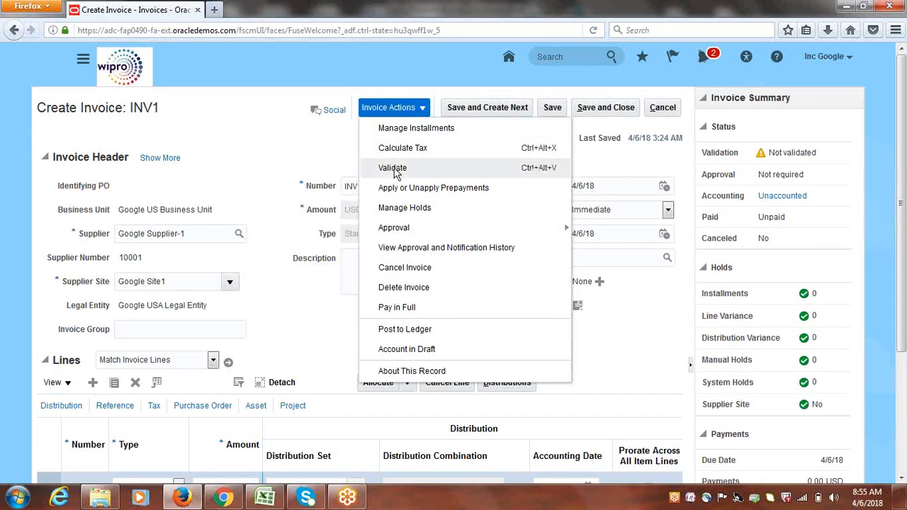
left_click(394, 171)
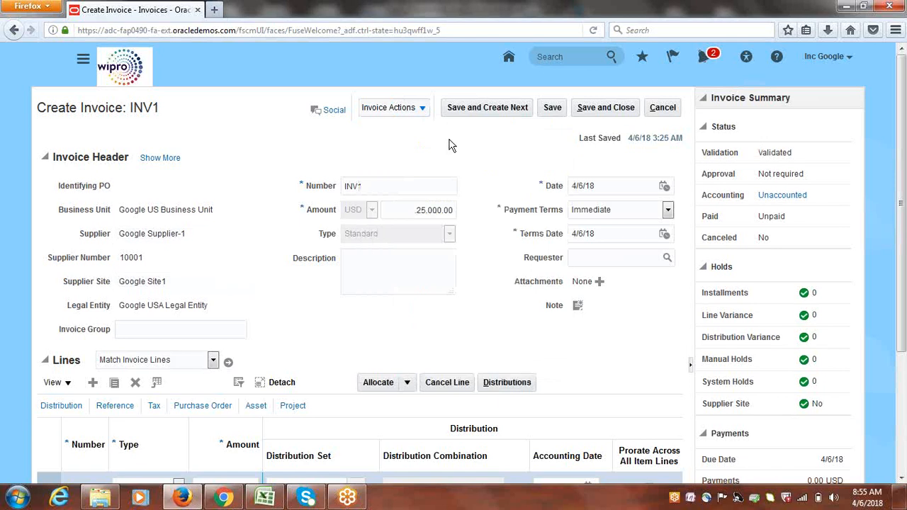
double_click(778, 162)
left_click(850, 125)
Open line 1's distributions, showing two 12,500.00 splits to 1000.1000.64220 and 1000.1000.50500
scroll(904, 146, "down", 3)
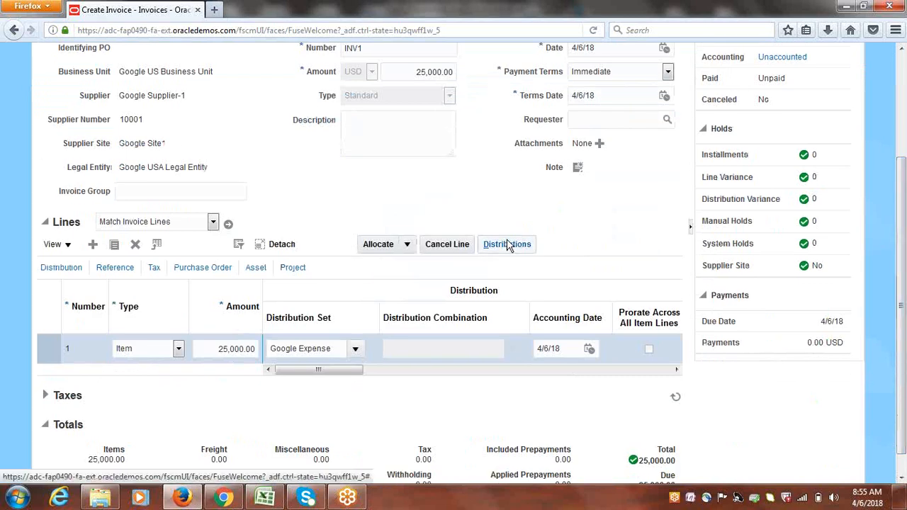
left_click(44, 348)
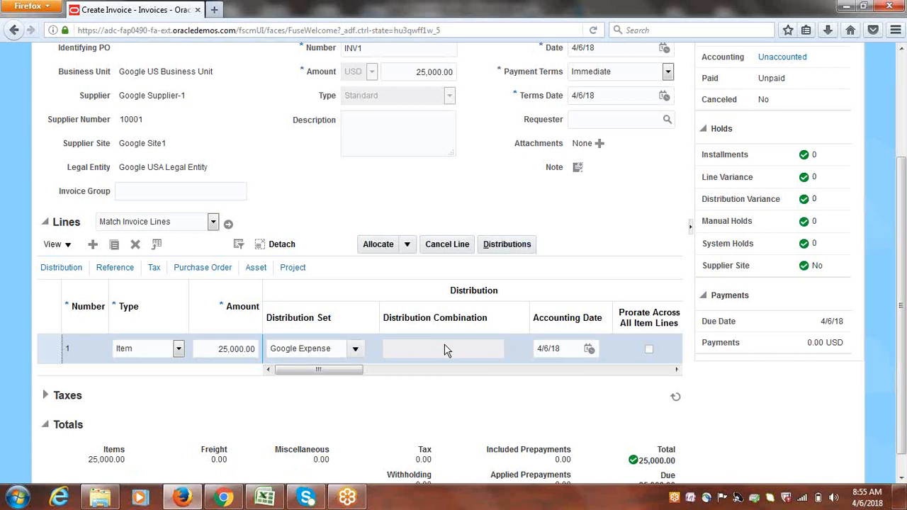
left_click(509, 245)
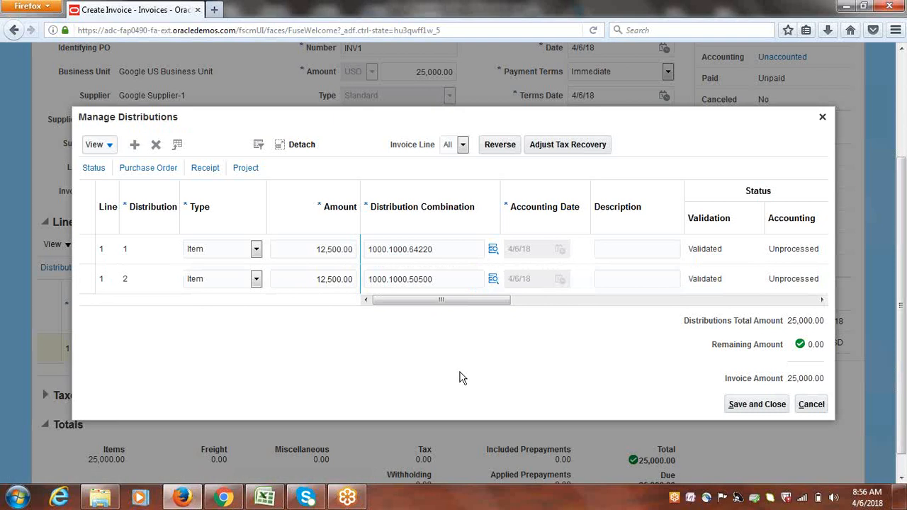
left_click(758, 407)
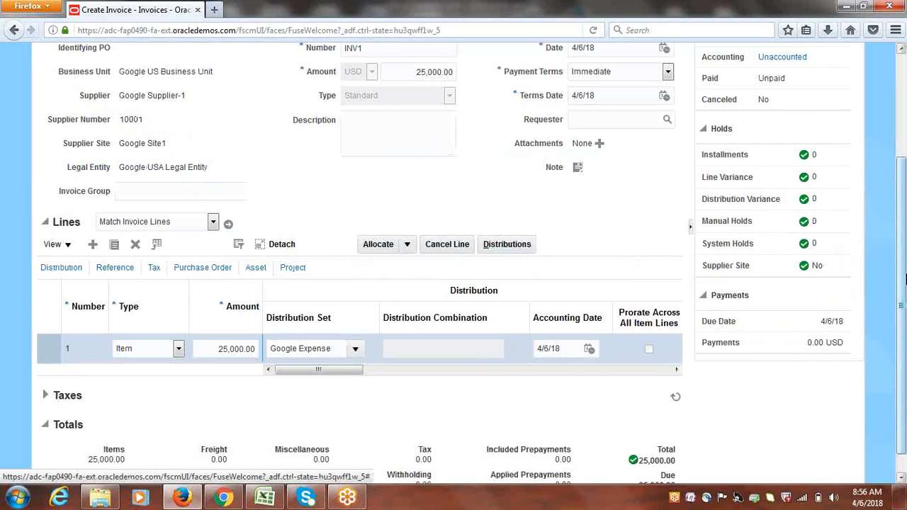
Review INV1's single 25,000.00 Check installment due 4/6/18 in Manage Installments, then close it
left_click_drag(901, 303, 890, 202)
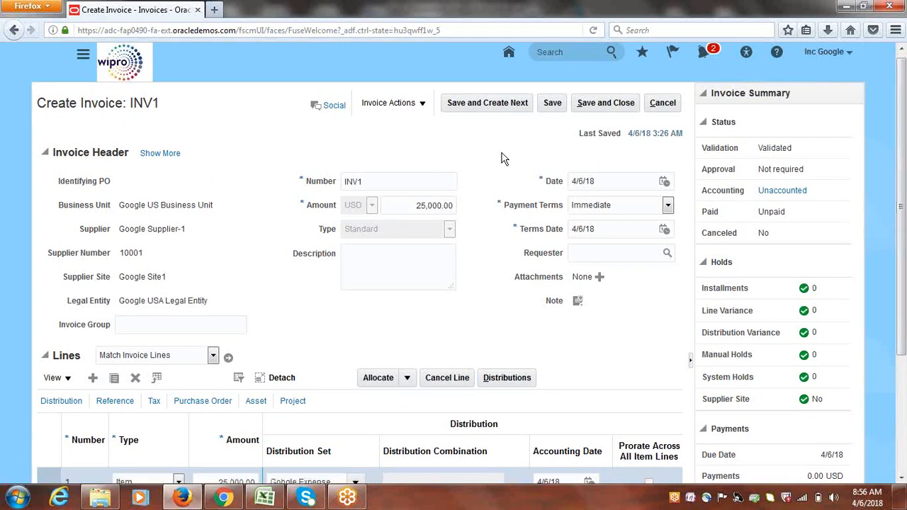
left_click(420, 103)
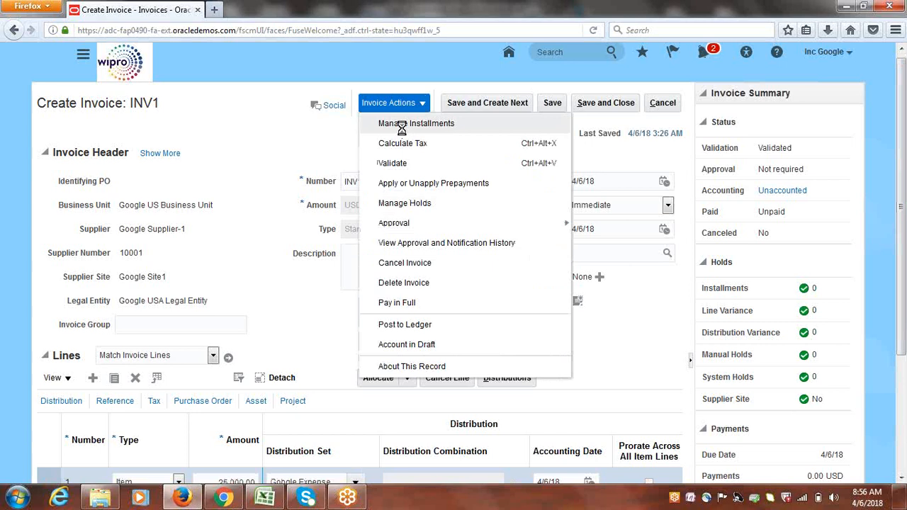
left_click(402, 126)
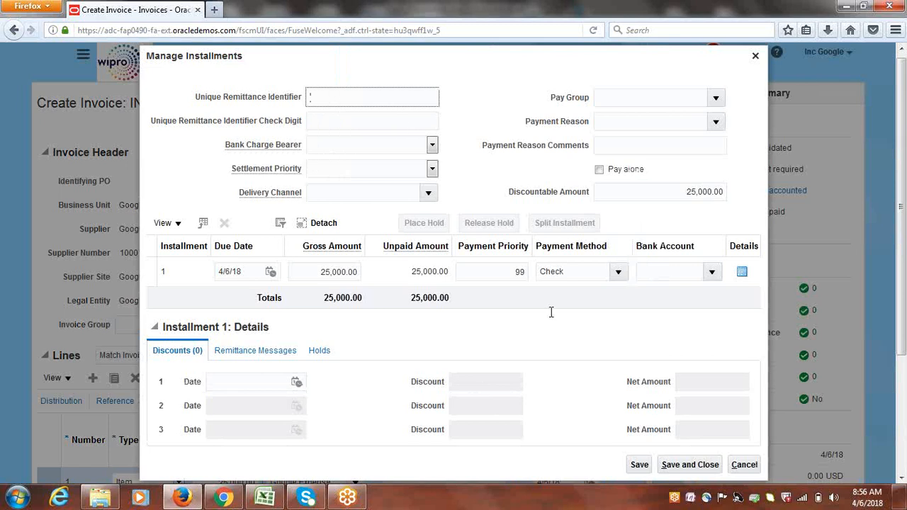
left_click(571, 272)
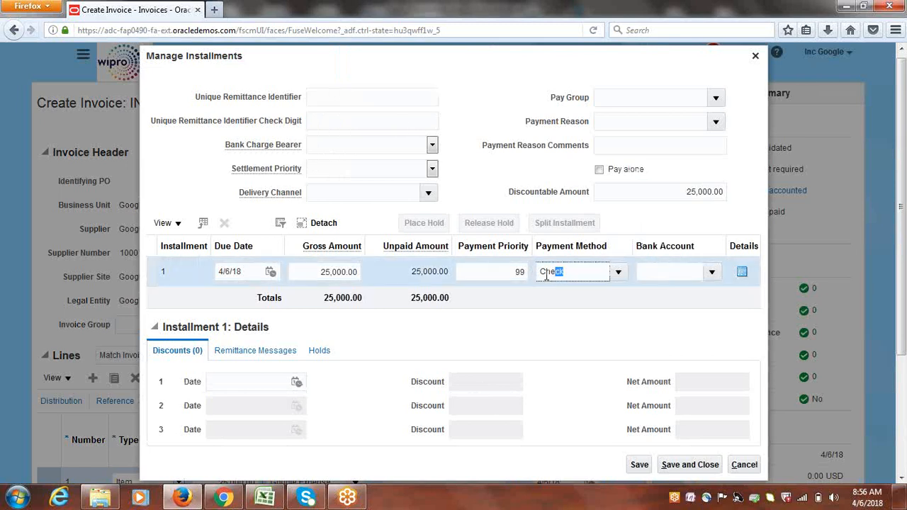
left_click(552, 334)
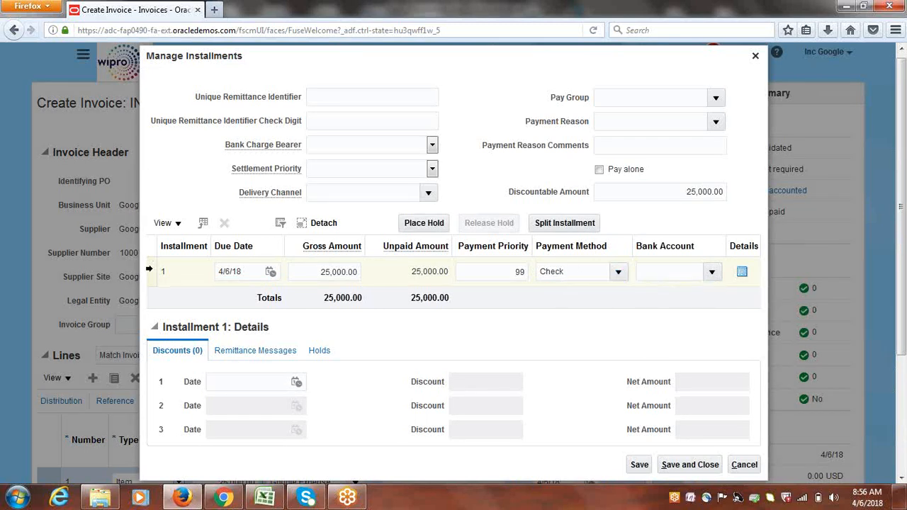
left_click(150, 270)
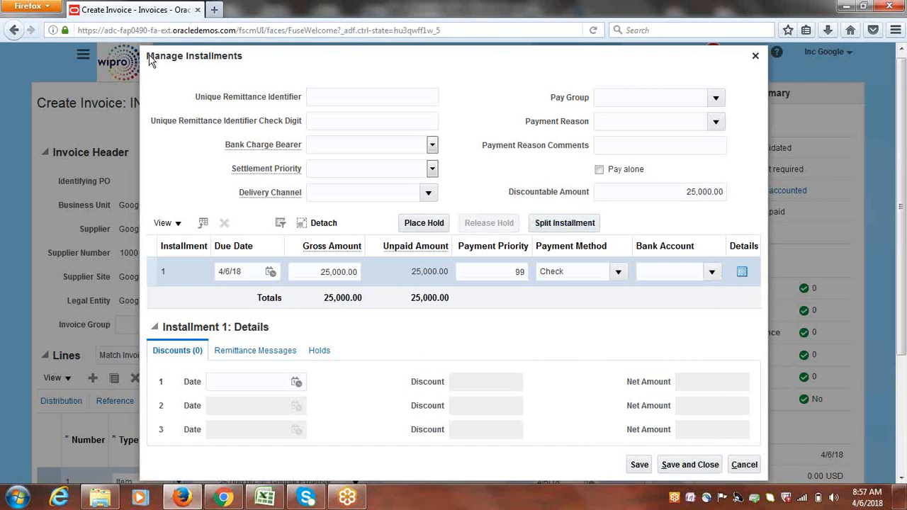
left_click_drag(153, 55, 190, 55)
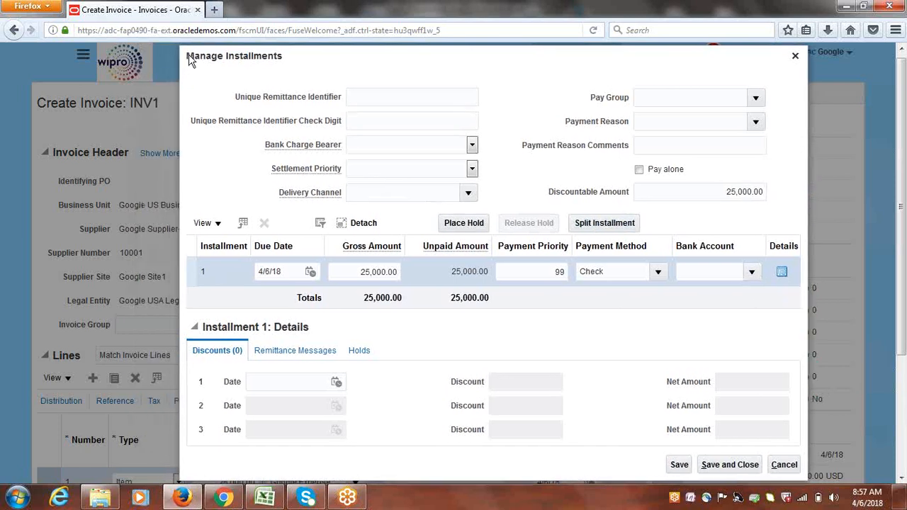
left_click(795, 55)
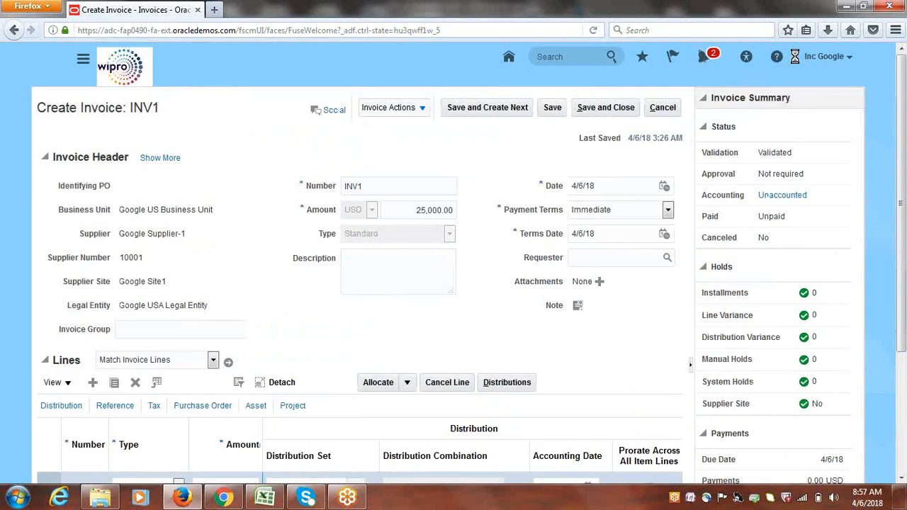
Check INV1's Not required approval status, then bring up the Class_Discussions Excel workbook
left_click(421, 110)
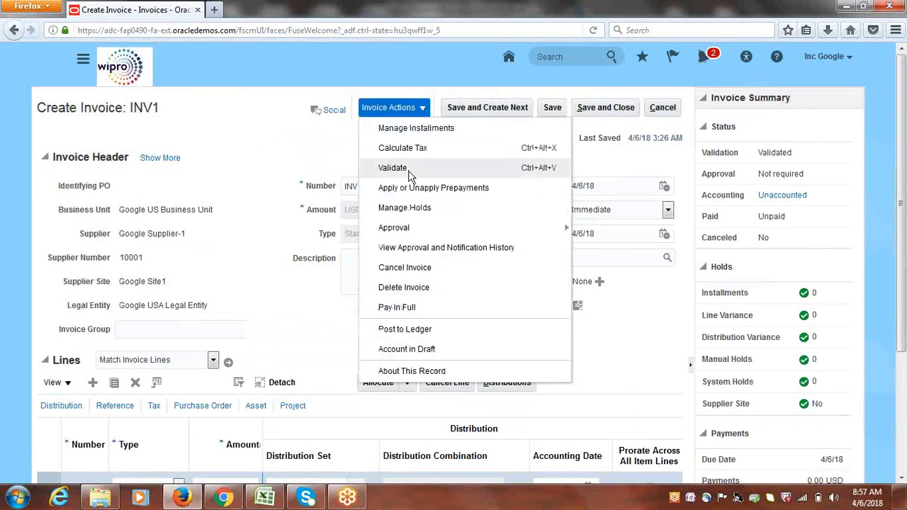
left_click(278, 149)
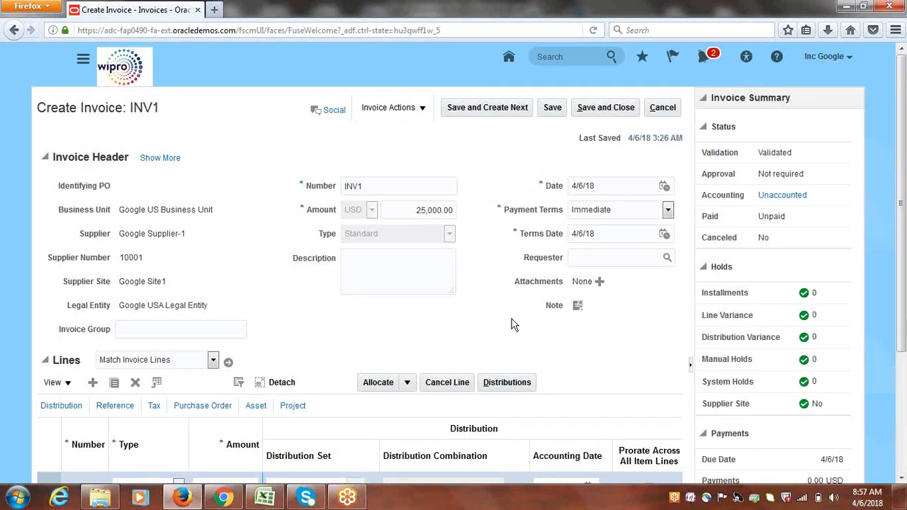
left_click_drag(760, 177, 811, 179)
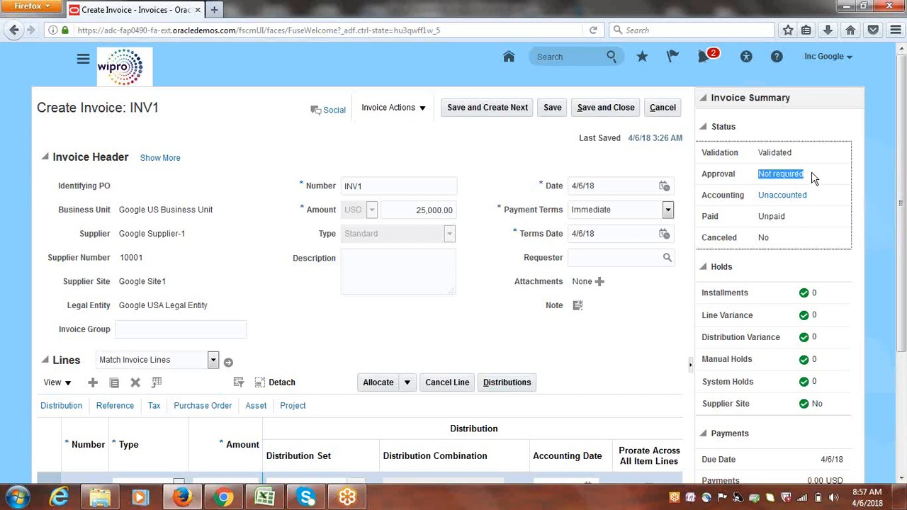
left_click(815, 178)
left_click_drag(759, 177, 805, 175)
left_click(515, 152)
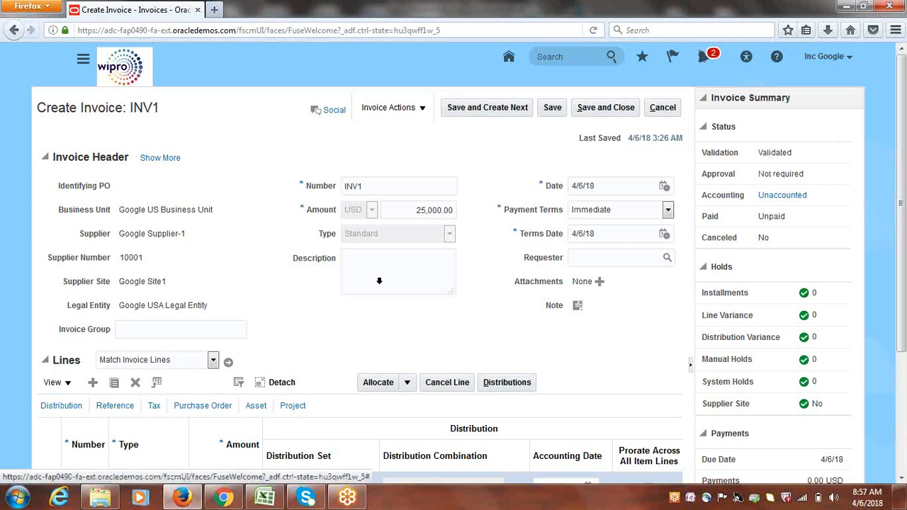
left_click(261, 500)
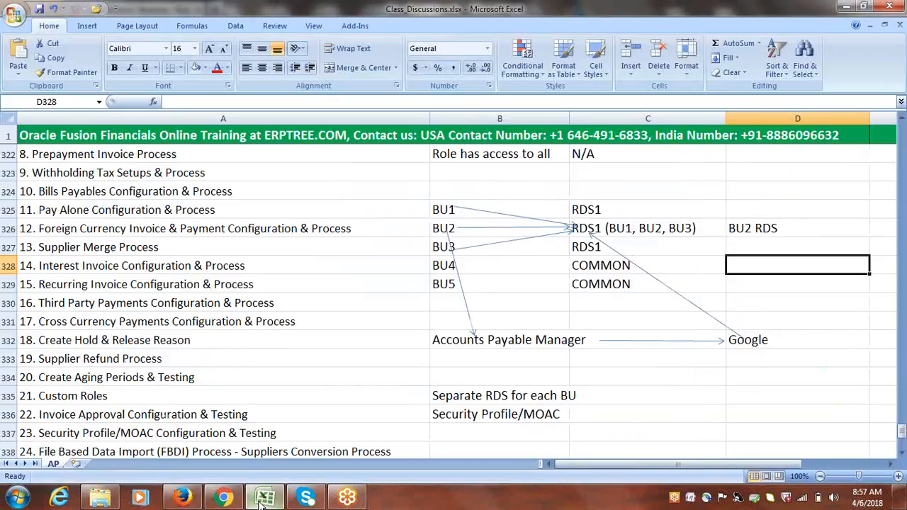
left_click(903, 452)
left_click(902, 452)
left_click(902, 452)
left_click(902, 453)
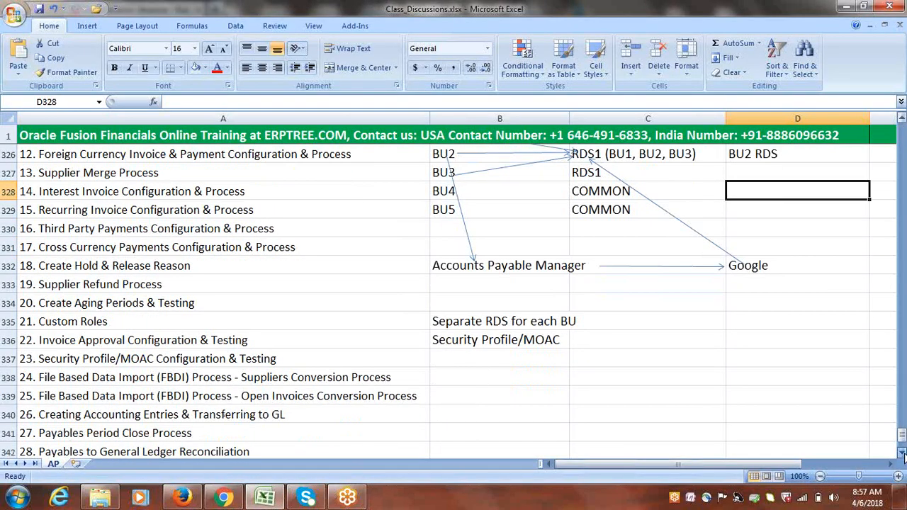
left_click(902, 452)
left_click(603, 320)
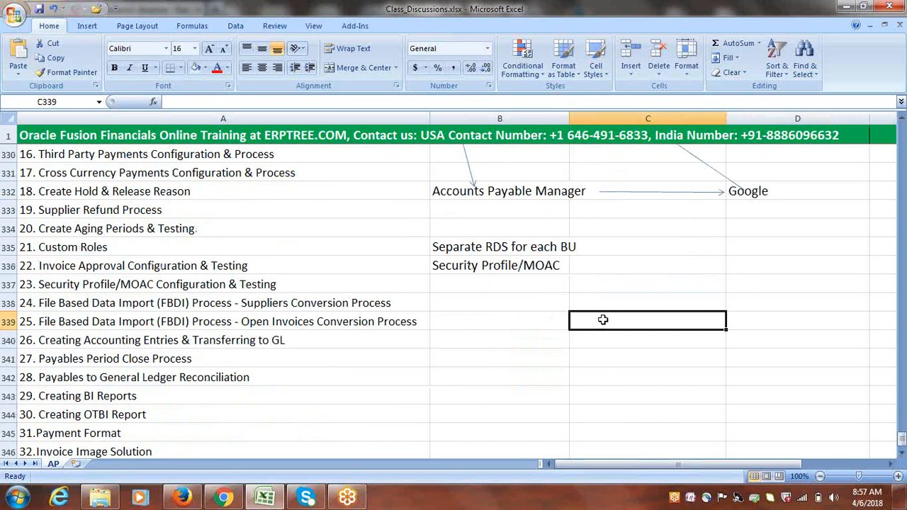
type("d")
key("BackSpace")
type("Dr")
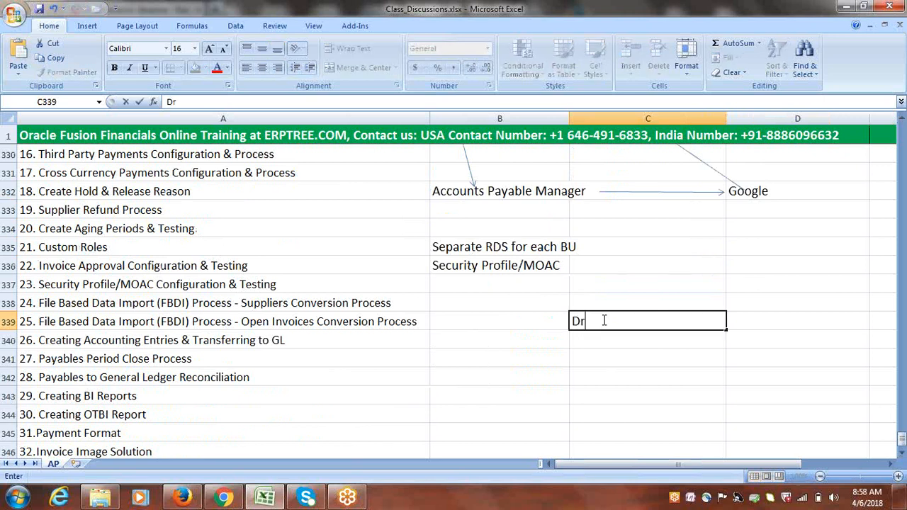
type("aft")
key("Return")
type("F")
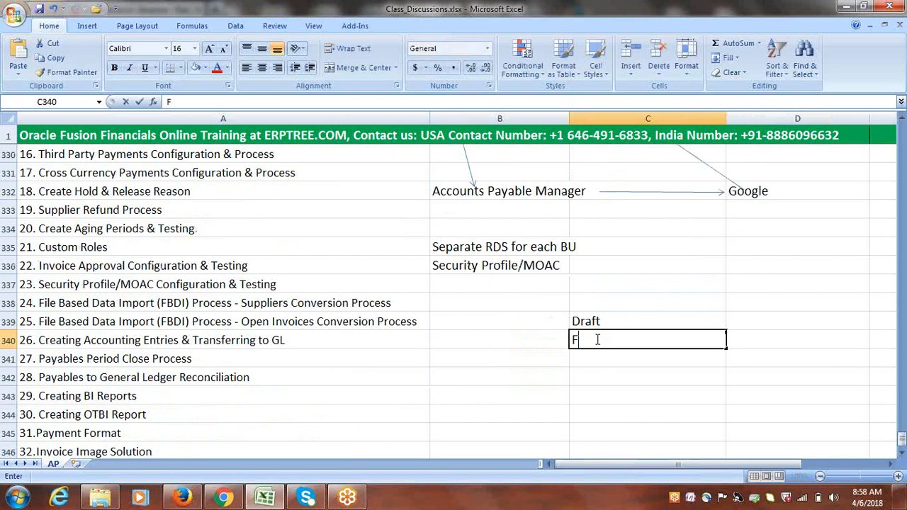
type("inal")
left_click(594, 360)
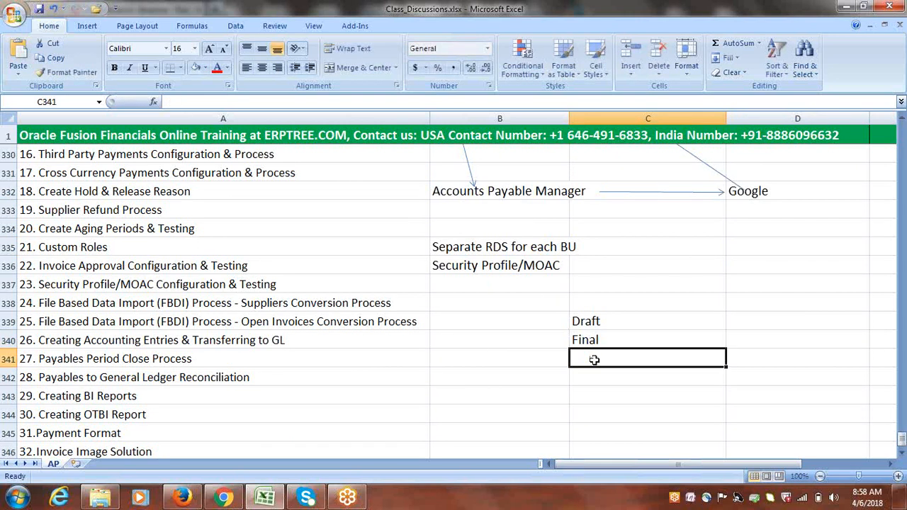
type("Final Pos")
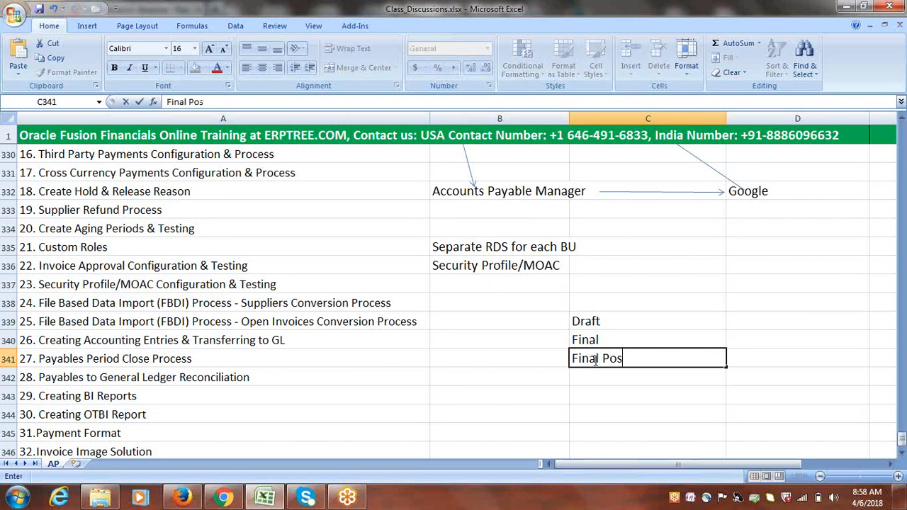
type("t")
left_click(598, 376)
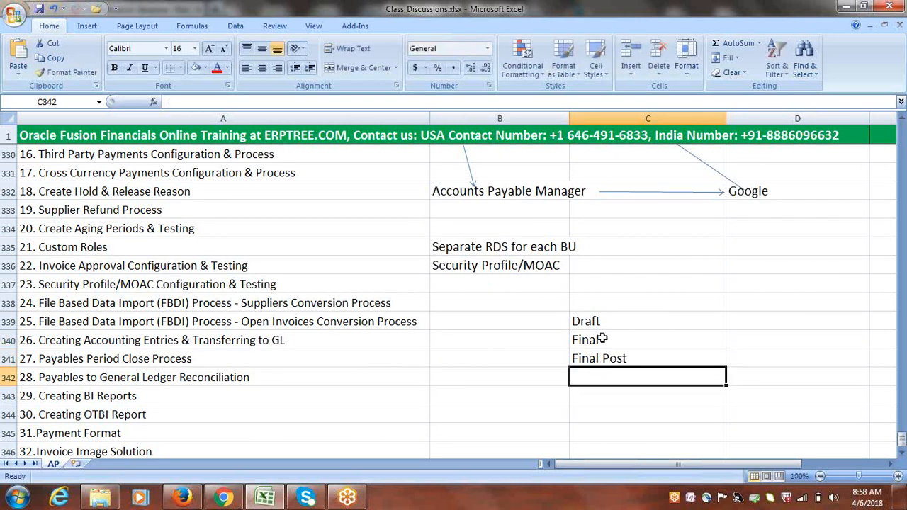
left_click_drag(600, 320, 606, 357)
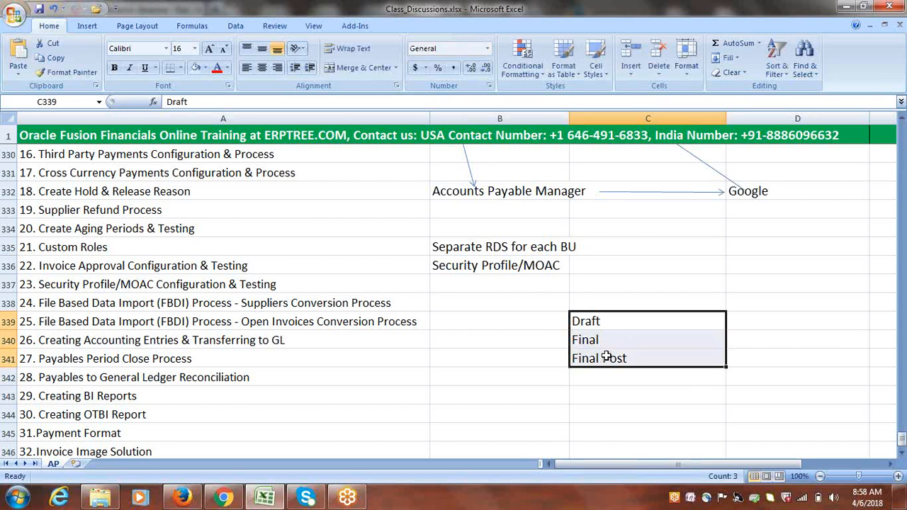
left_click(593, 322)
left_click(595, 342)
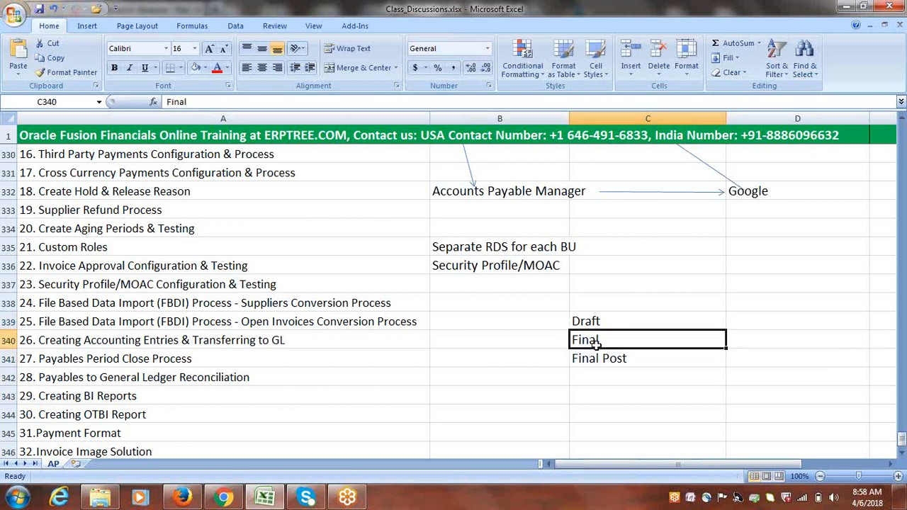
left_click(602, 358)
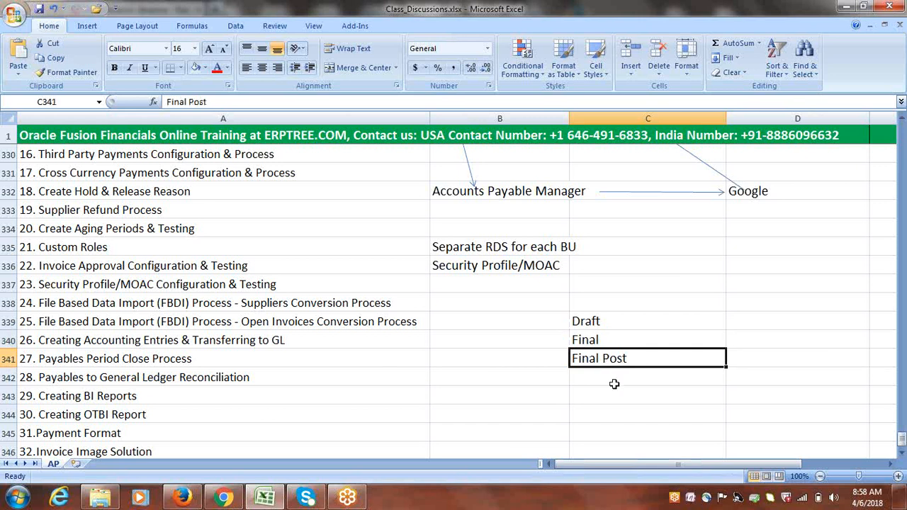
left_click(903, 453)
left_click(902, 453)
left_click(902, 453)
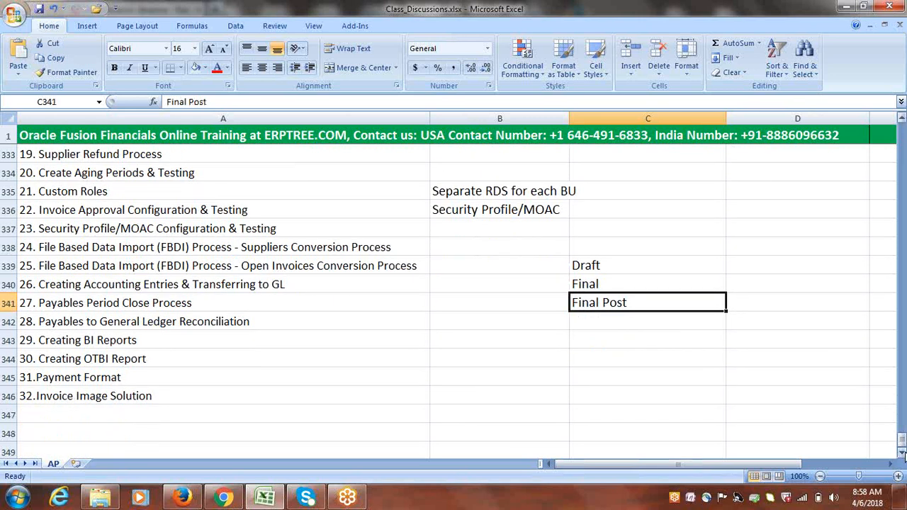
left_click(749, 271)
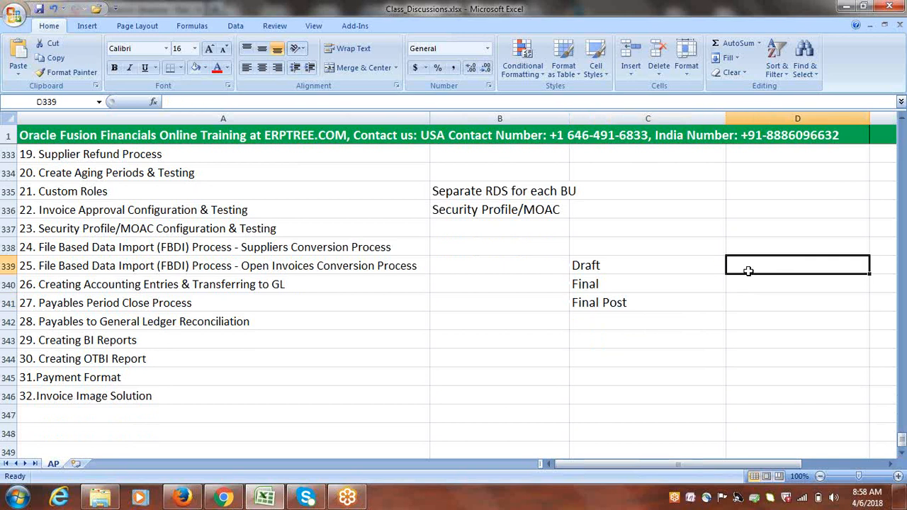
Enter Preview, Real Accounting, and 'Accounting, Transfer, Post' in D339:D341
type("Prev")
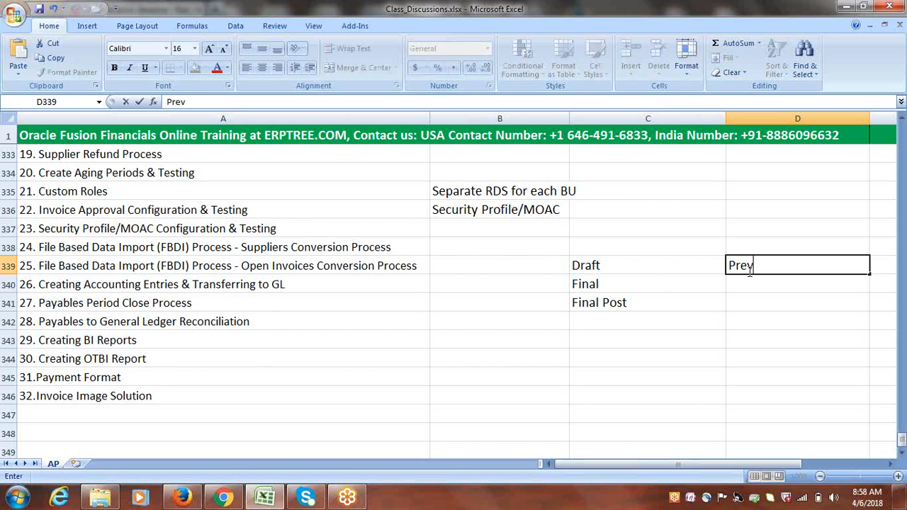
type("iew")
left_click(750, 283)
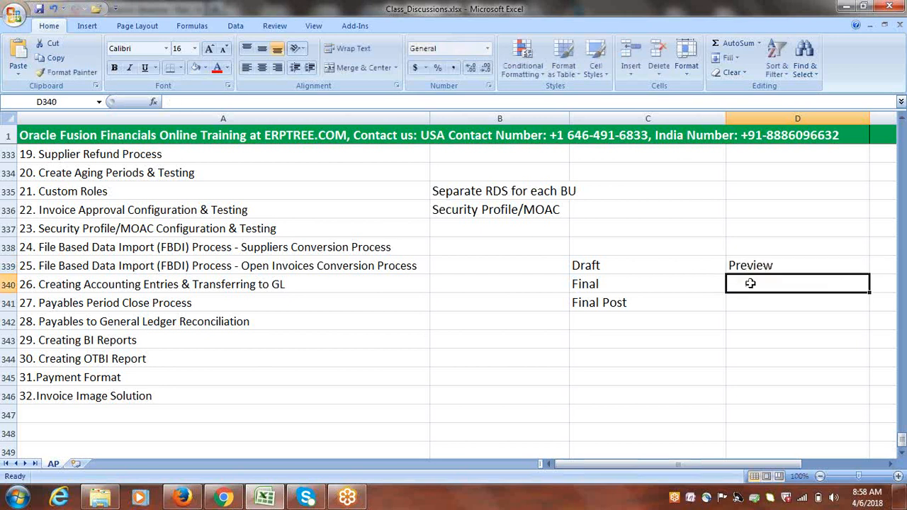
type("Real Ac")
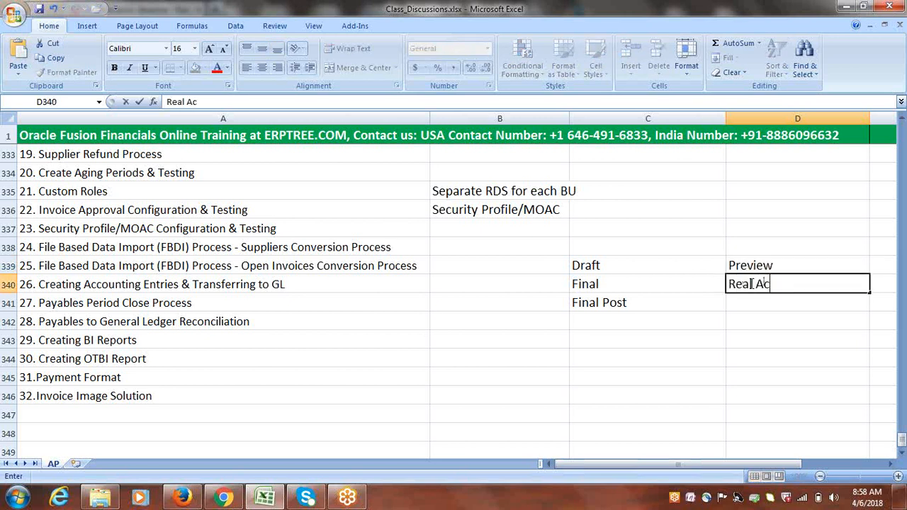
type("counting")
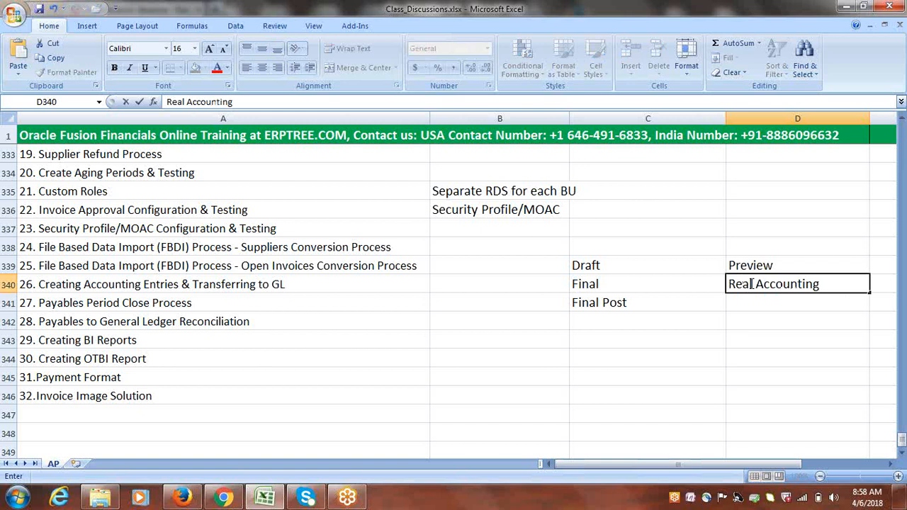
type(" in")
key("BackSpace")
key("BackSpace")
key("BackSpace")
left_click(742, 304)
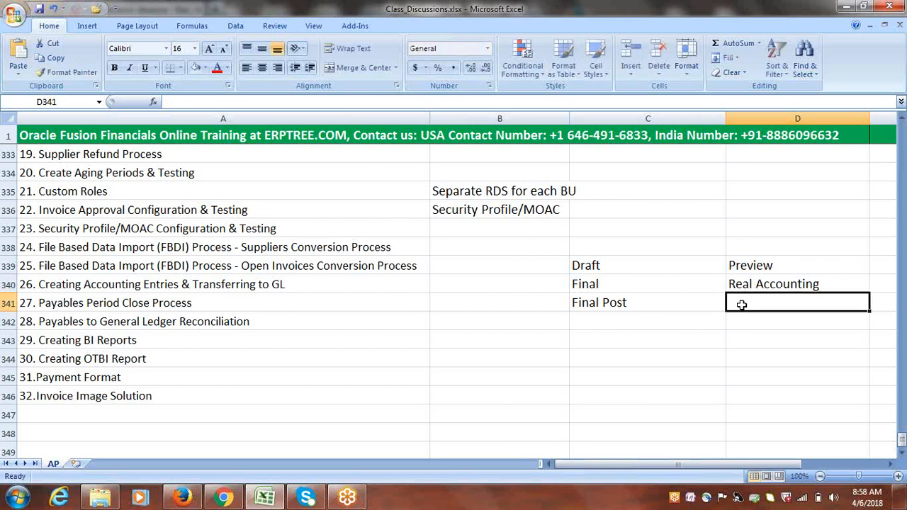
type("a")
key("BackSpace")
type("A")
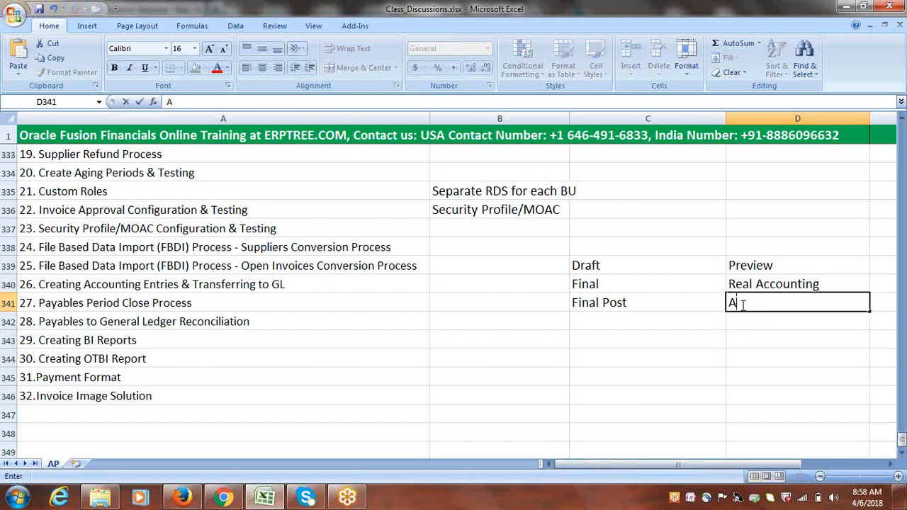
type("ccounting")
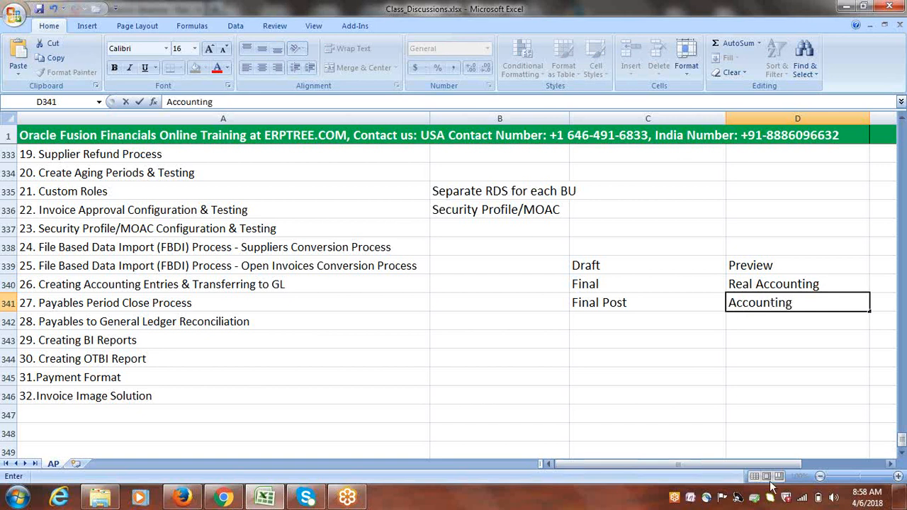
left_click_drag(746, 465, 785, 471)
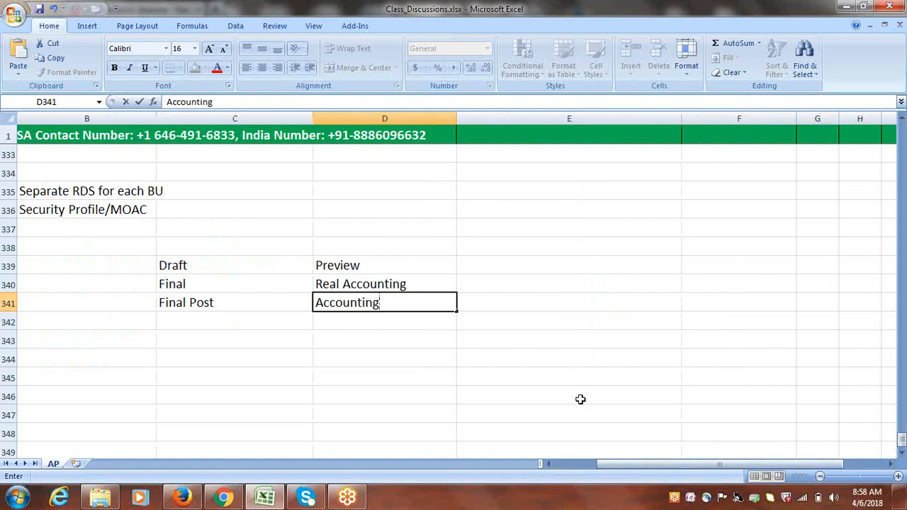
type(", Transfer, Pos")
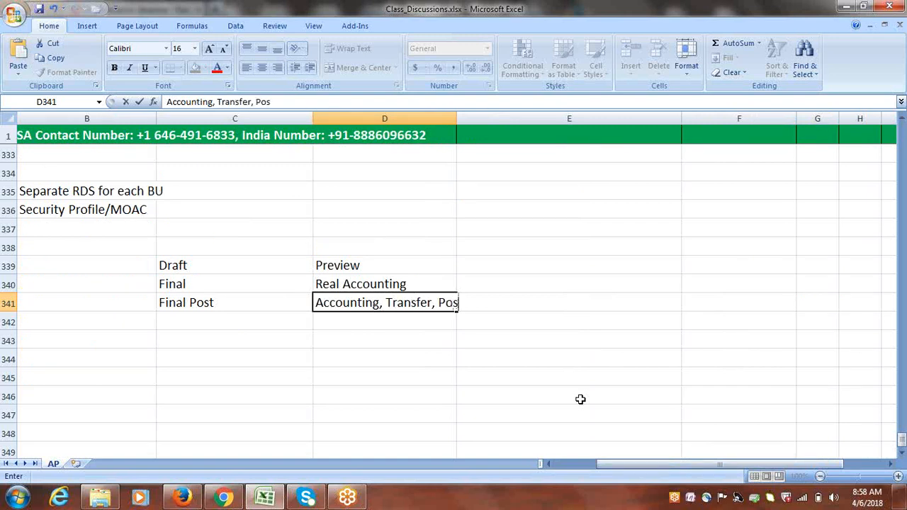
type("t")
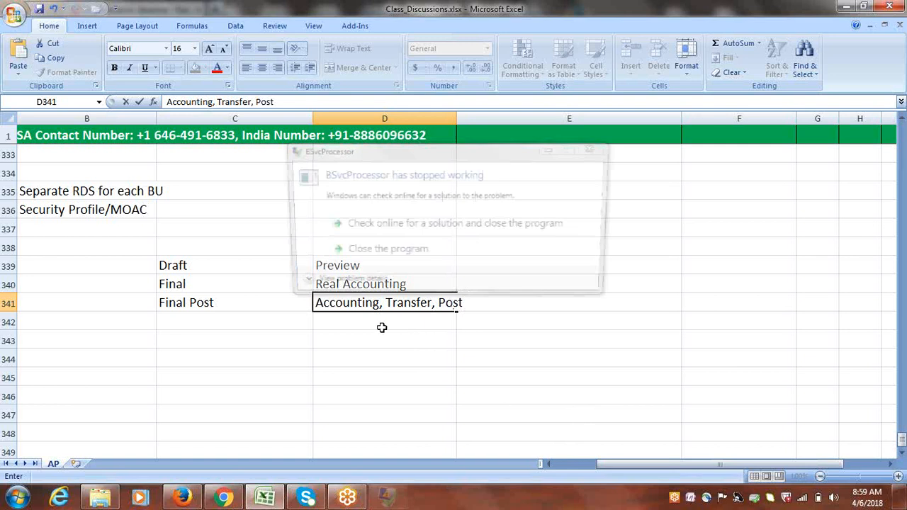
key("Return")
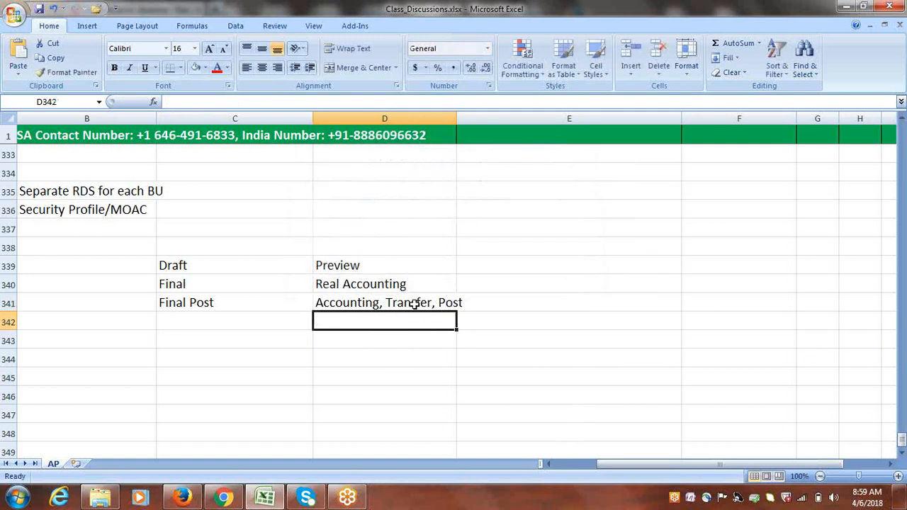
Type Draft in E339 and Post to Ledger in E340
left_click(507, 265)
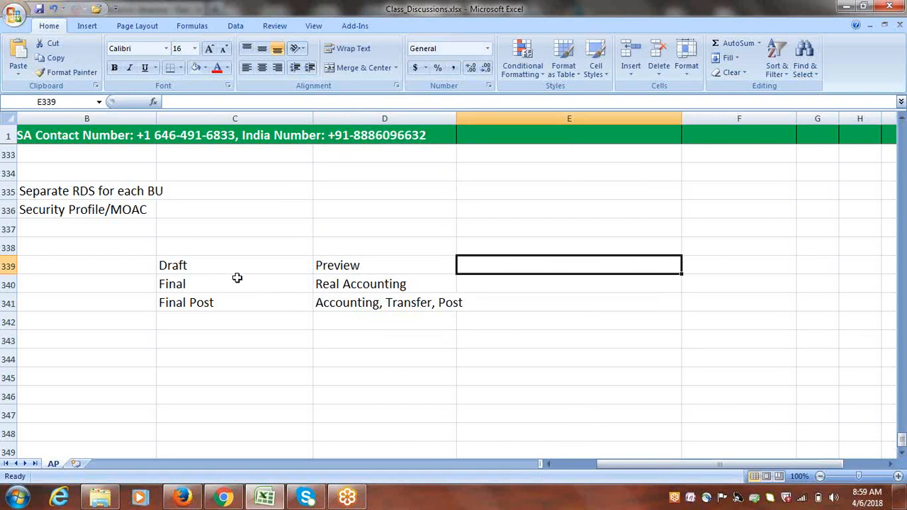
type("Draft")
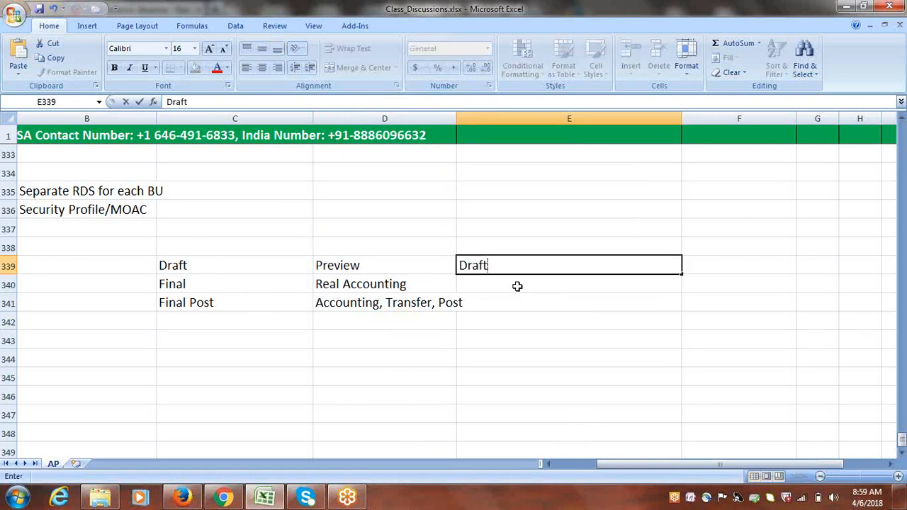
left_click(518, 286)
type("P")
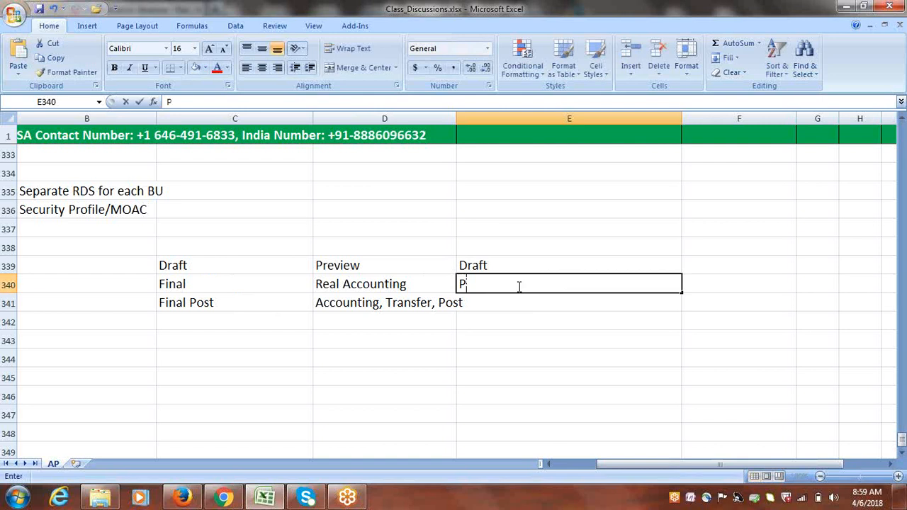
type("ost to Ledger")
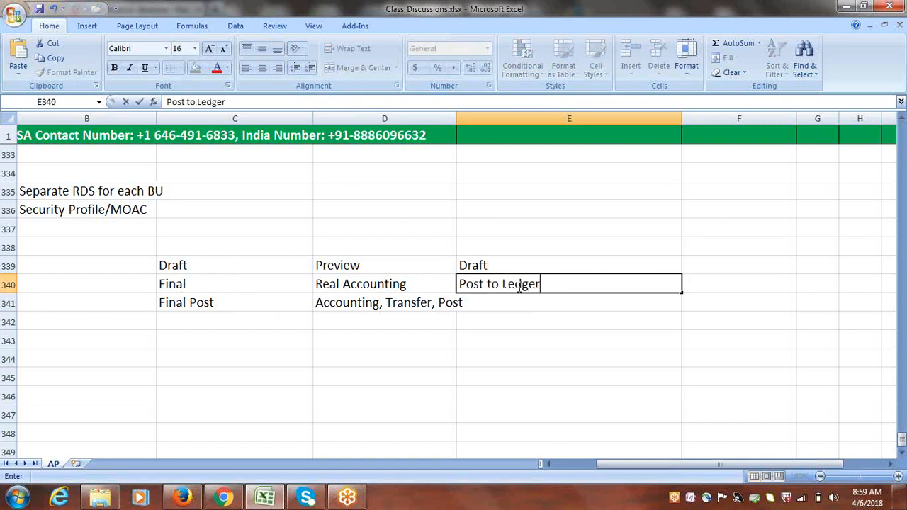
left_click(472, 265)
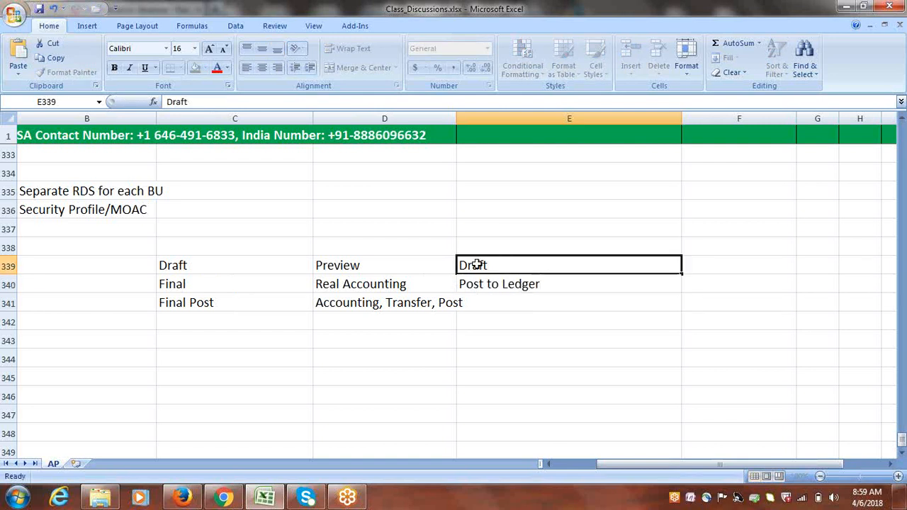
Move the Post to Ledger note from E340 to E341, clearing E340
left_click(208, 268)
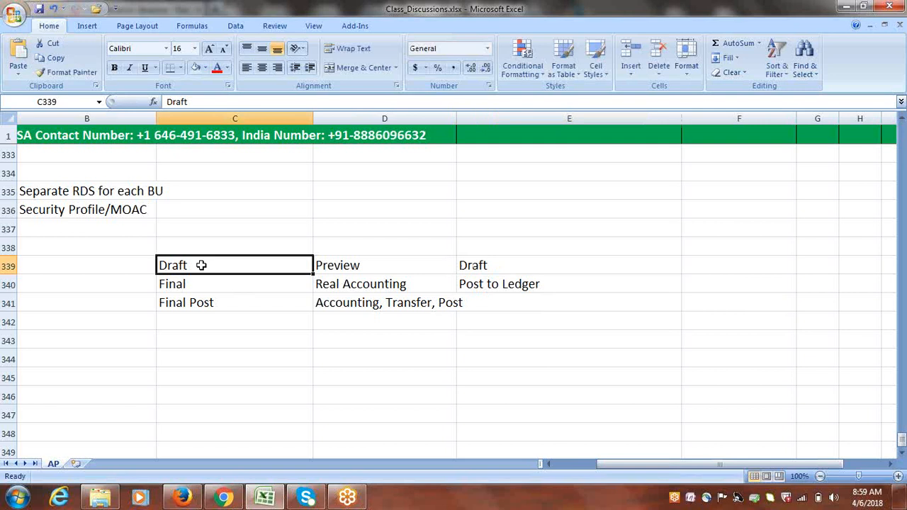
left_click(499, 285)
key("ctrl+c")
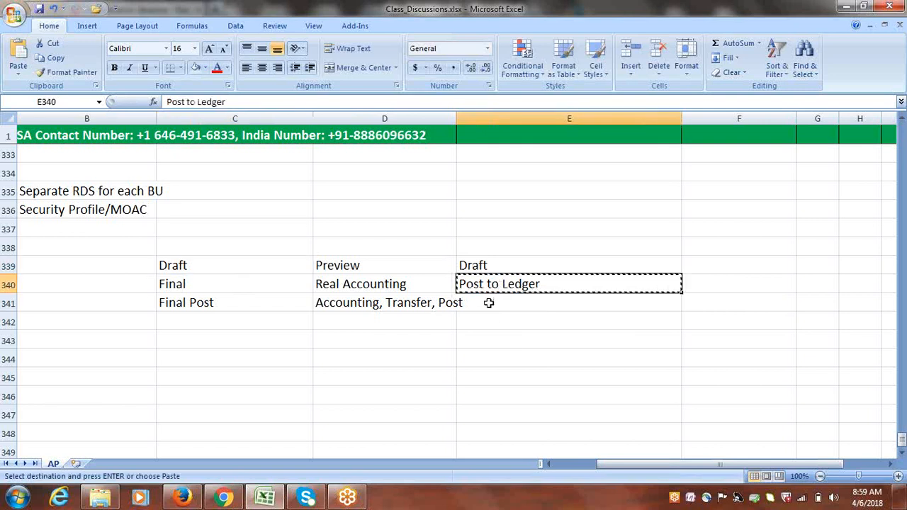
left_click(559, 305)
key("ctrl+v")
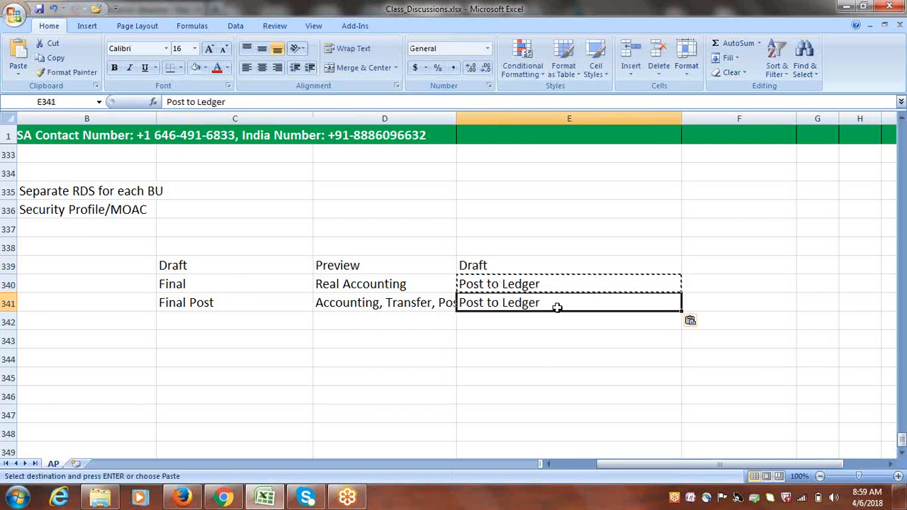
left_click(521, 284)
key("Delete")
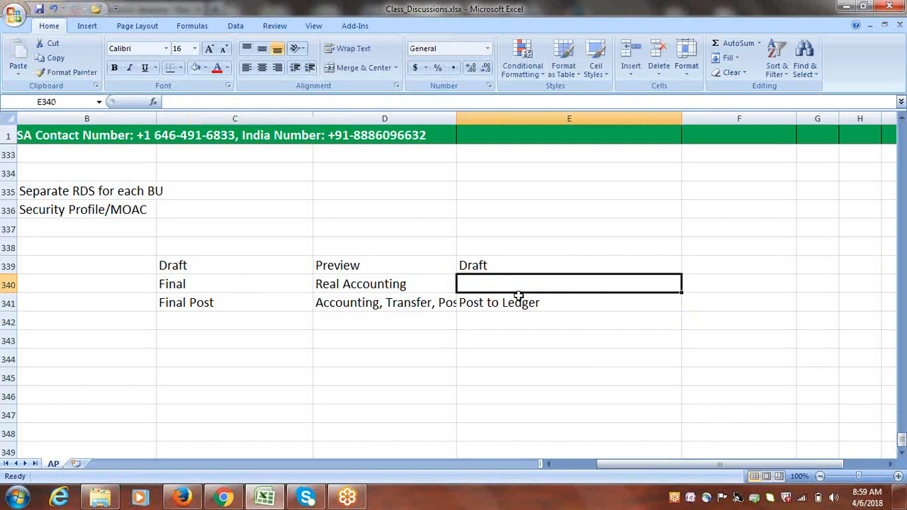
Select the Draft, Final, Final Post stages and their matching column E notes for review
left_click(210, 288)
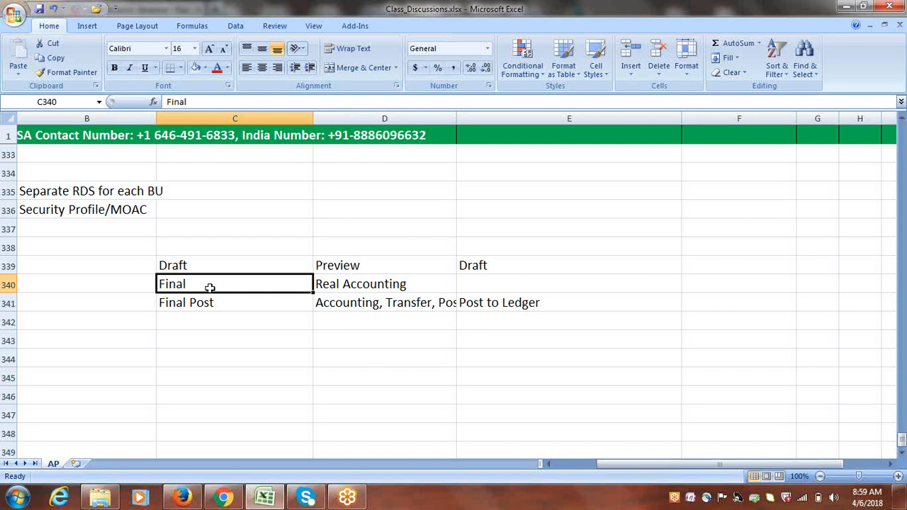
left_click_drag(203, 267, 207, 298)
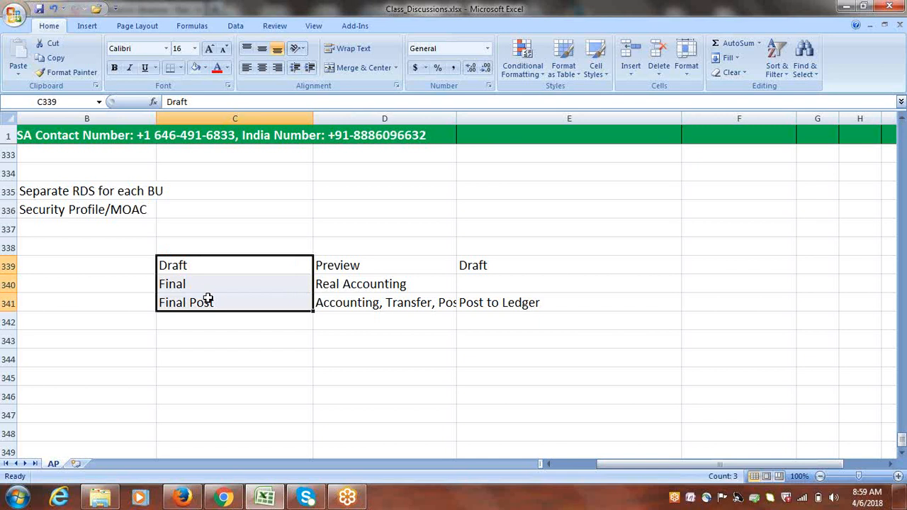
left_click_drag(494, 264, 493, 302)
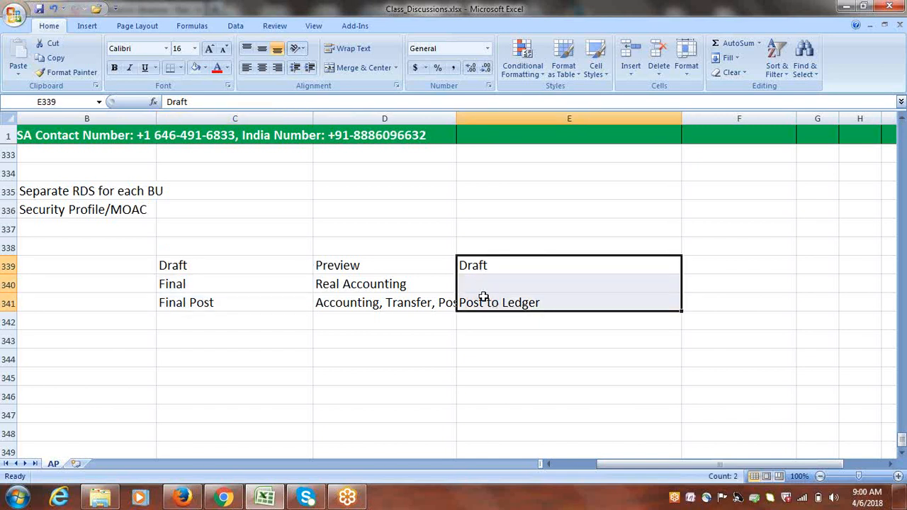
left_click(513, 302)
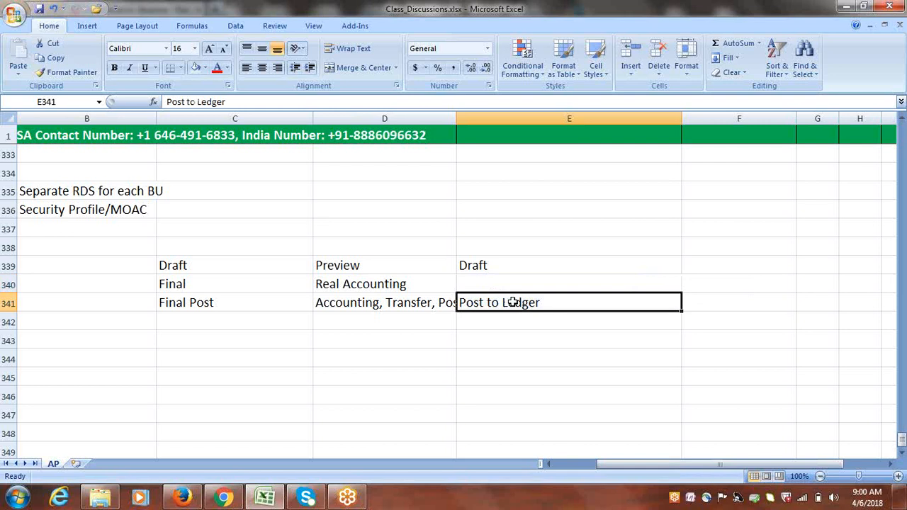
left_click(229, 303)
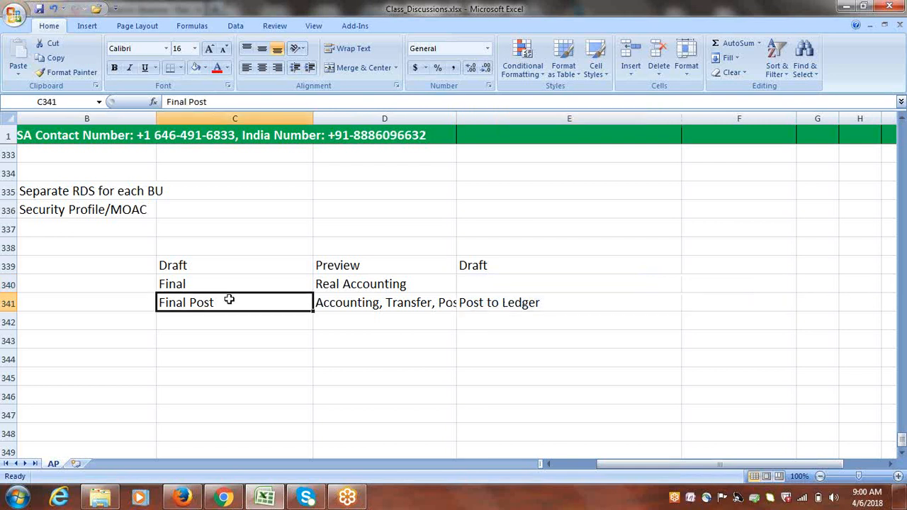
left_click_drag(730, 464, 573, 463)
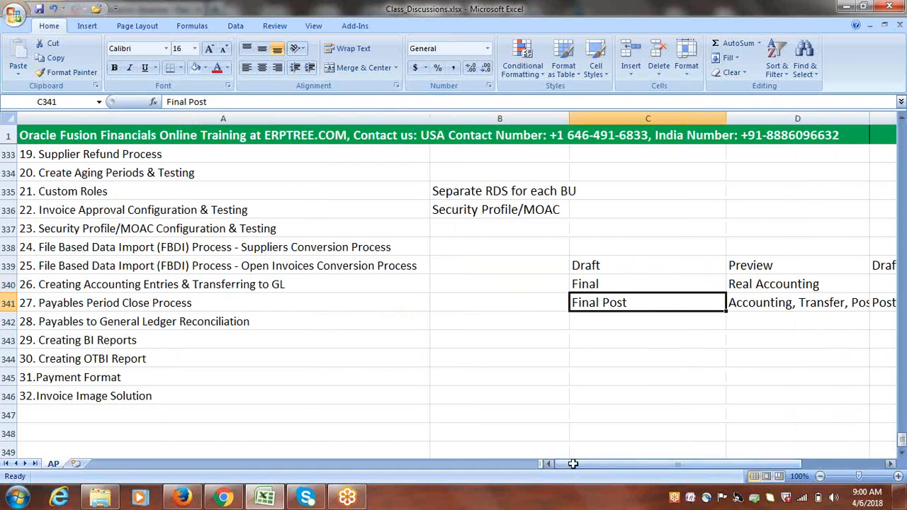
Post validated invoice INV1 to the ledger and acknowledge the accounting-complete confirmation
left_click(182, 498)
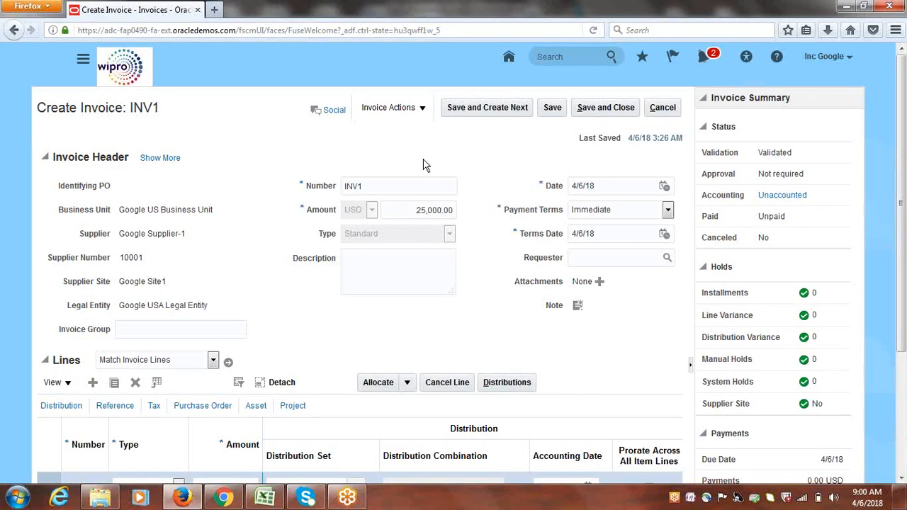
double_click(779, 155)
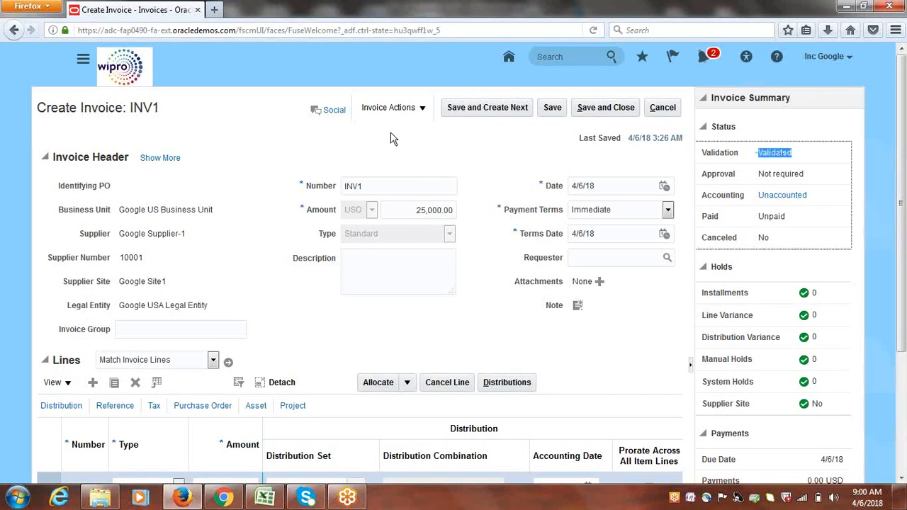
left_click(423, 109)
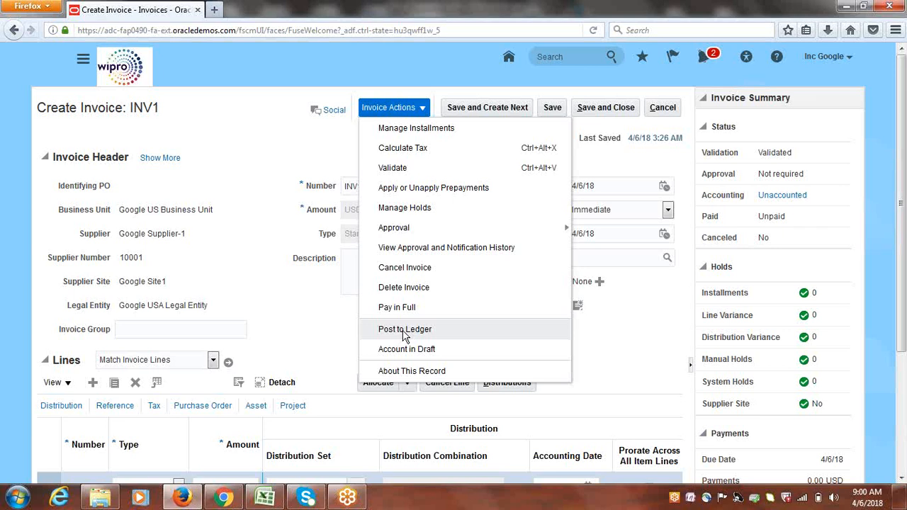
left_click(405, 330)
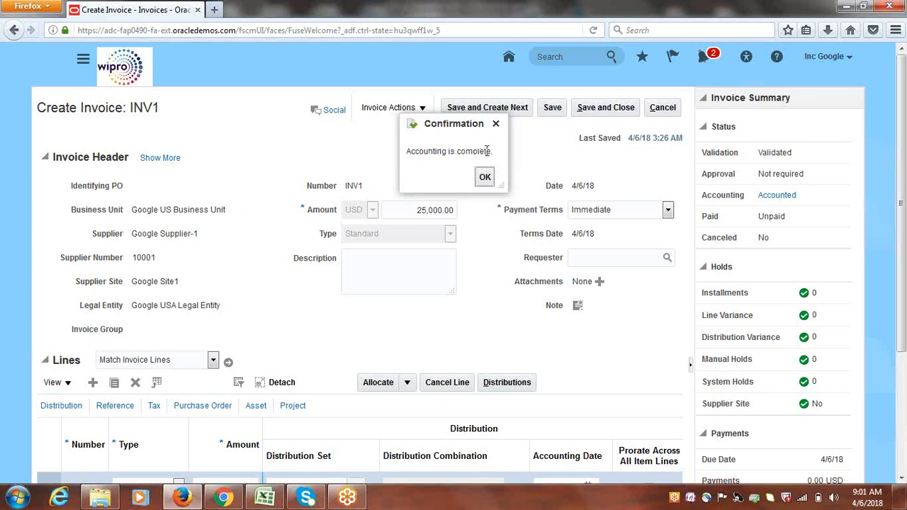
left_click(484, 177)
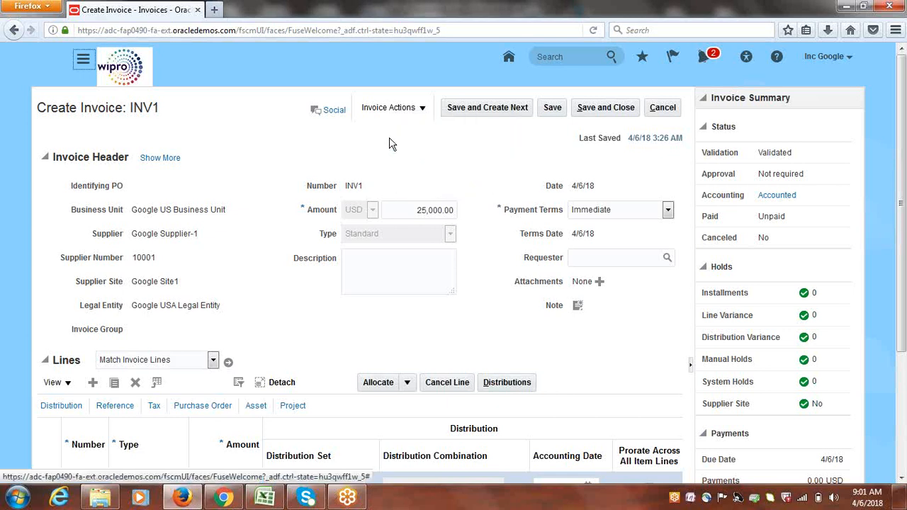
left_click(83, 62)
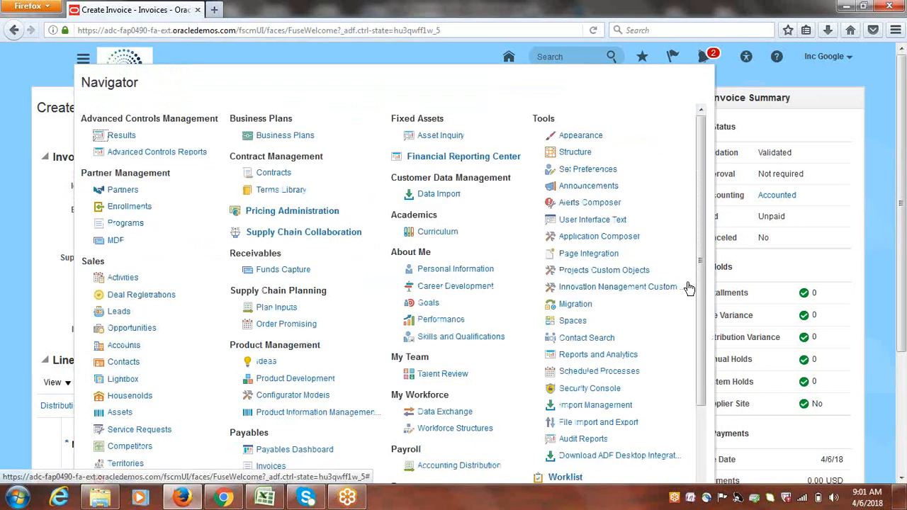
Refresh Scheduled Processes until all four posting processes, including Post Journals for Single Ledger, succeed
left_click(591, 372)
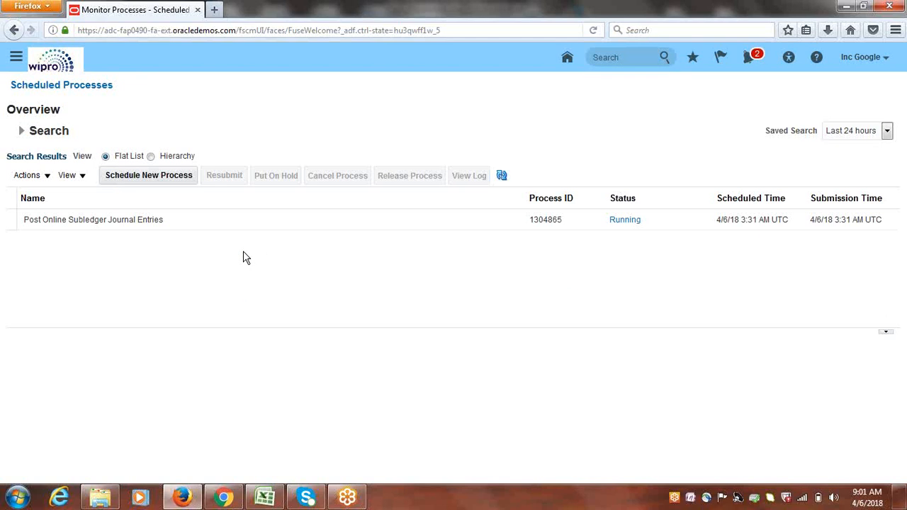
left_click(502, 176)
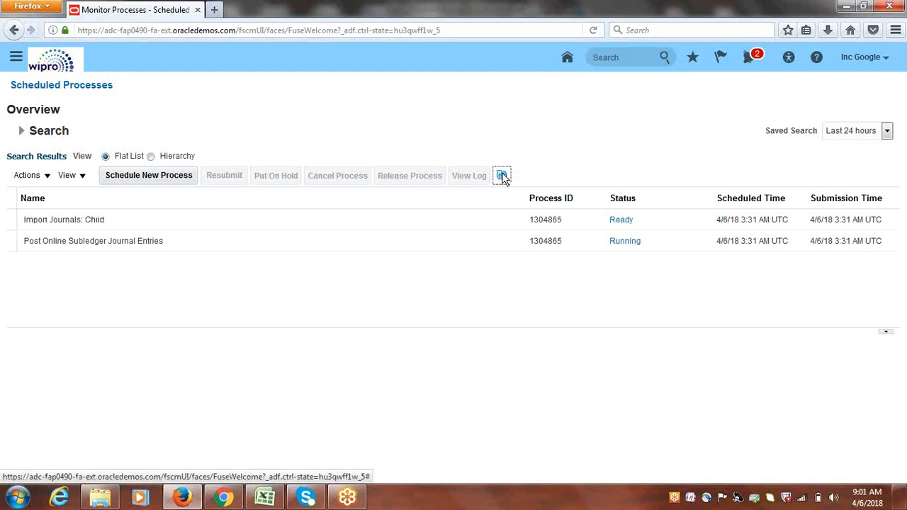
left_click(502, 176)
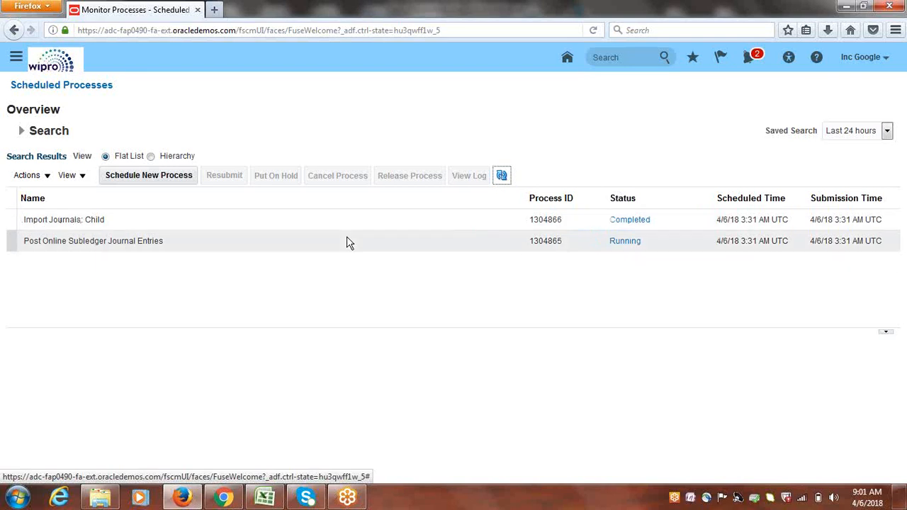
left_click(503, 176)
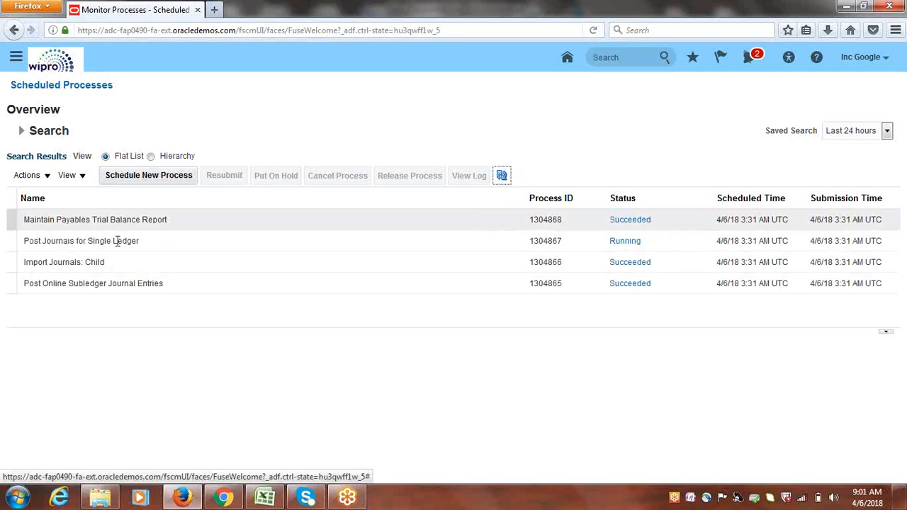
left_click(505, 182)
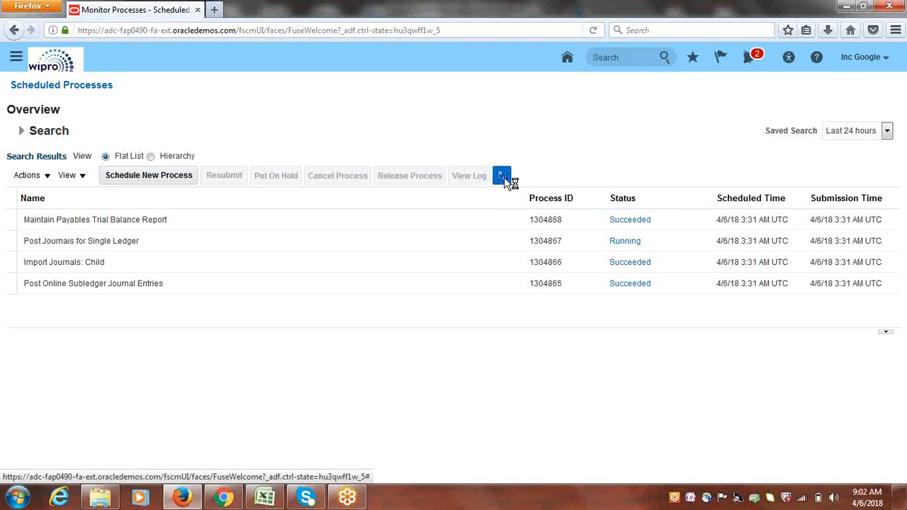
left_click(505, 182)
left_click(503, 178)
left_click(504, 178)
left_click(15, 57)
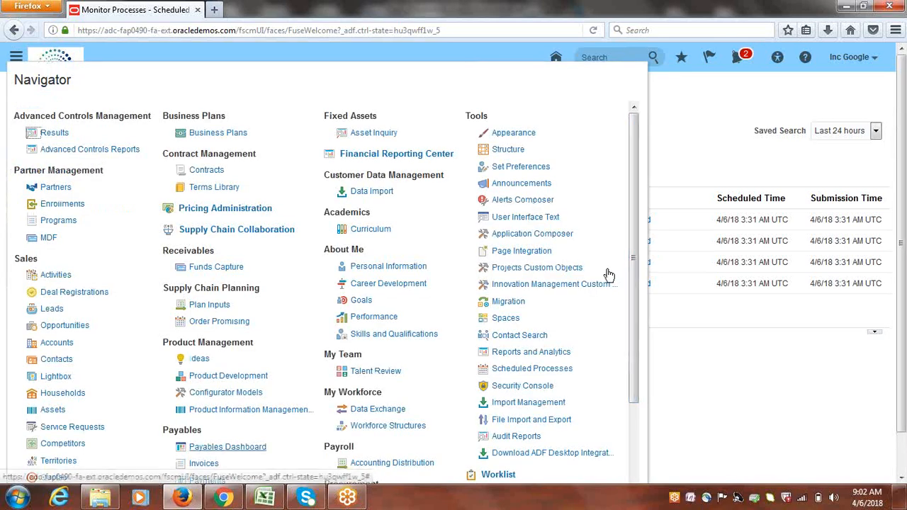
List recent invoices and scroll across INV1's 25,000.00 USD, Validated, Accounted, Not paid columns
left_click(199, 465)
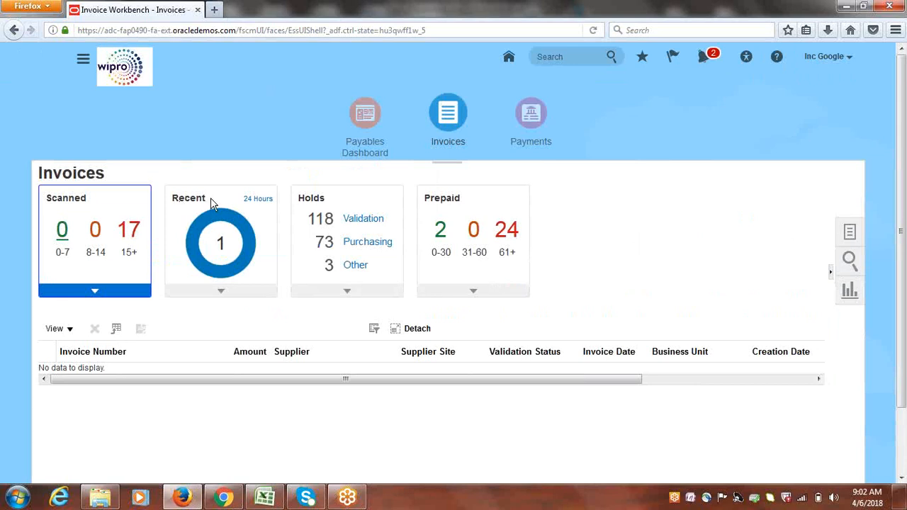
left_click(221, 247)
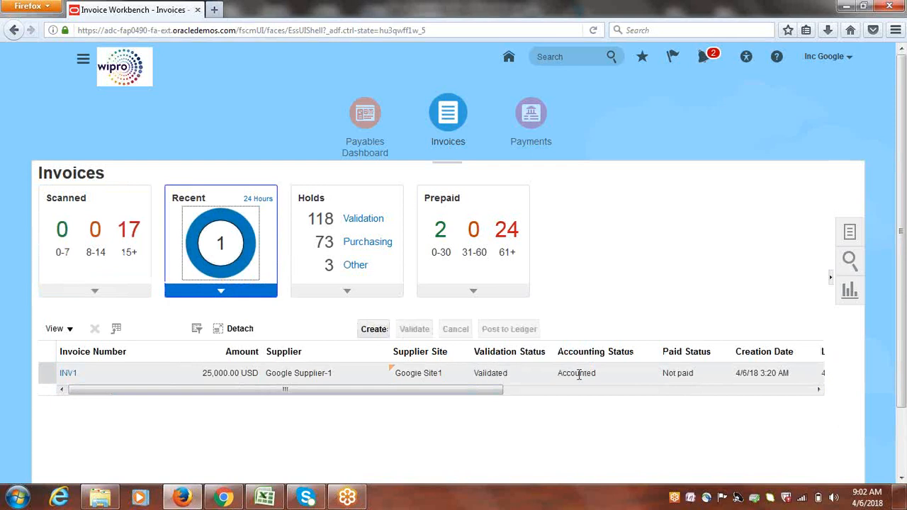
left_click_drag(472, 393, 563, 401)
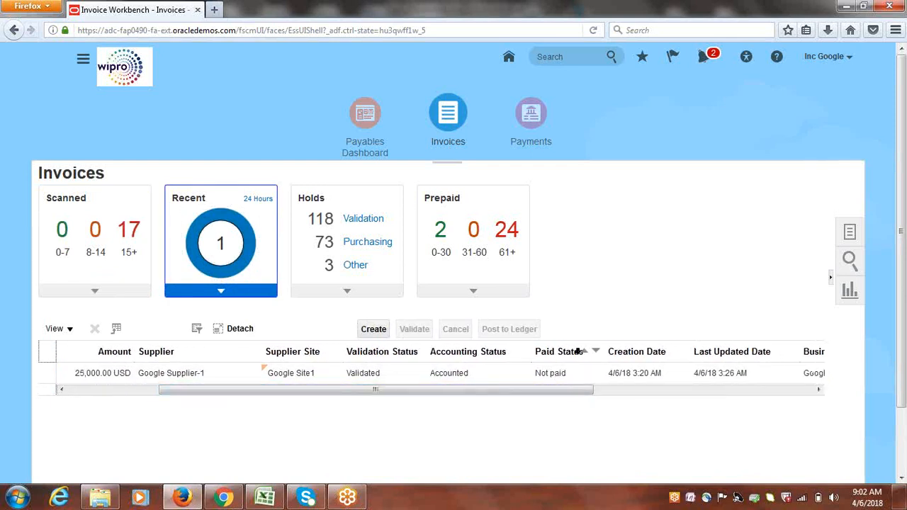
left_click_drag(546, 397, 607, 386)
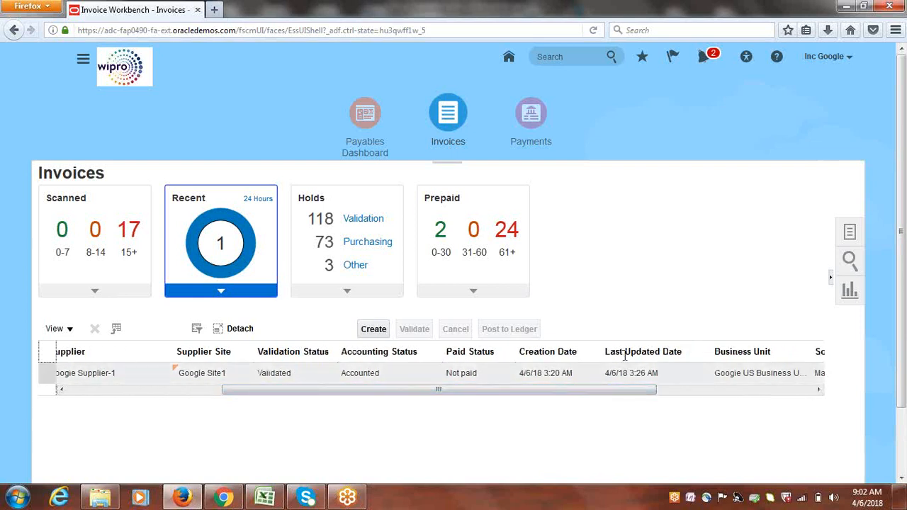
left_click_drag(610, 394, 714, 394)
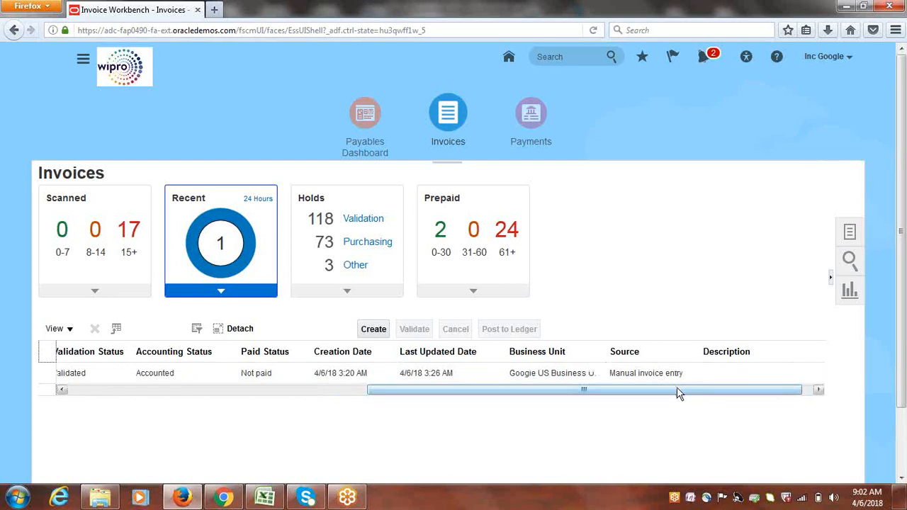
left_click_drag(676, 389, 248, 421)
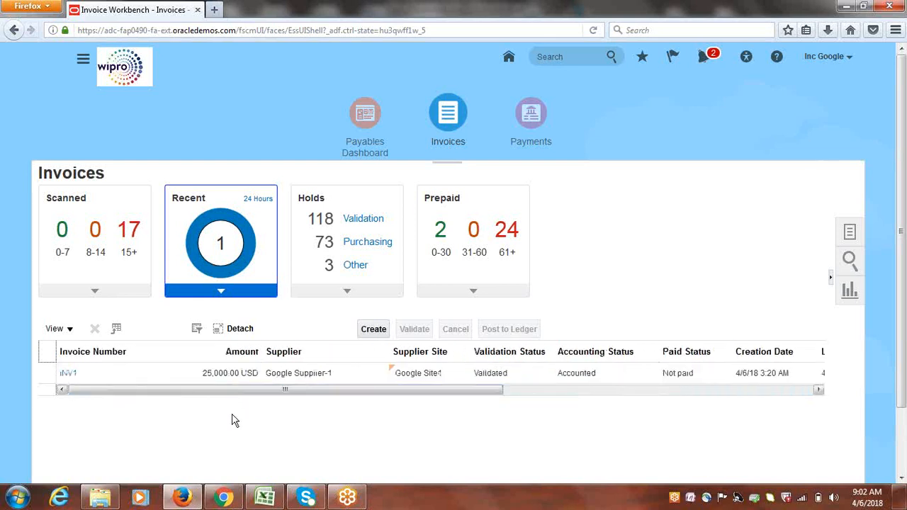
Open invoice INV1 and confirm its status shows Validated, Accounted and Unpaid
left_click(68, 375)
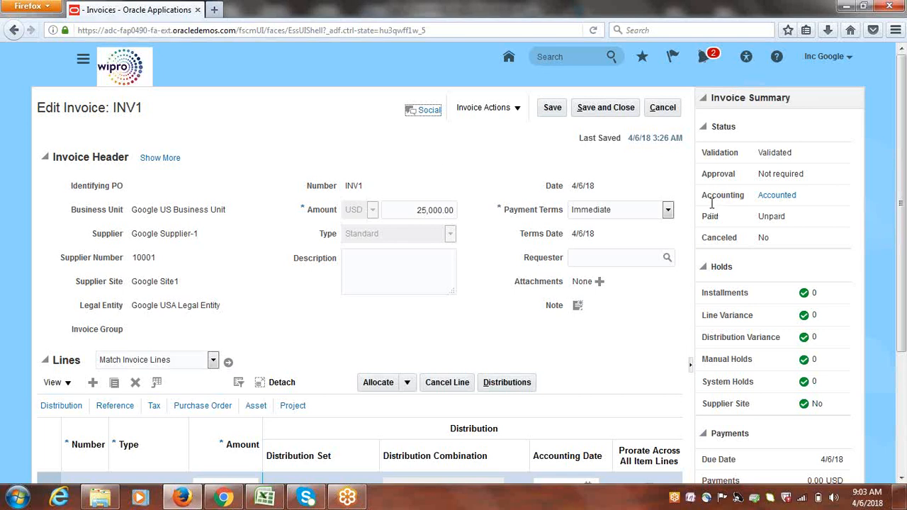
left_click_drag(708, 197, 748, 196)
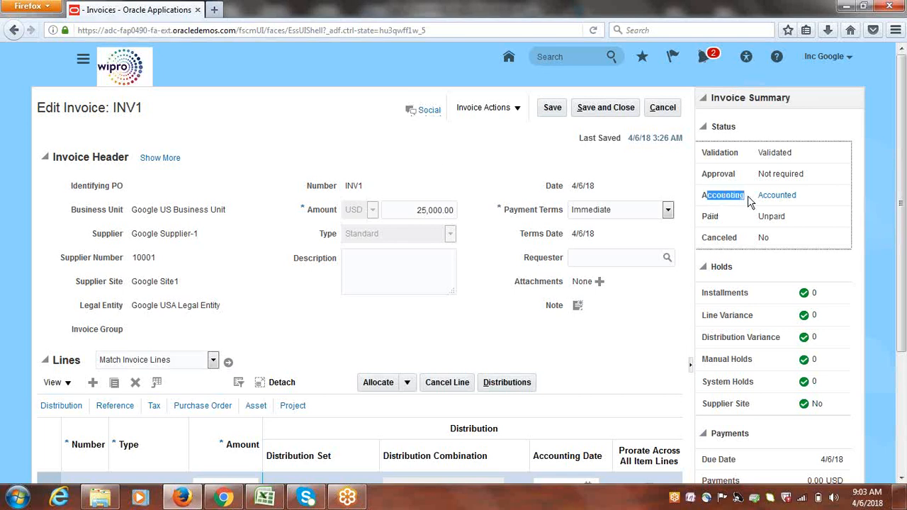
left_click(844, 204)
left_click(518, 111)
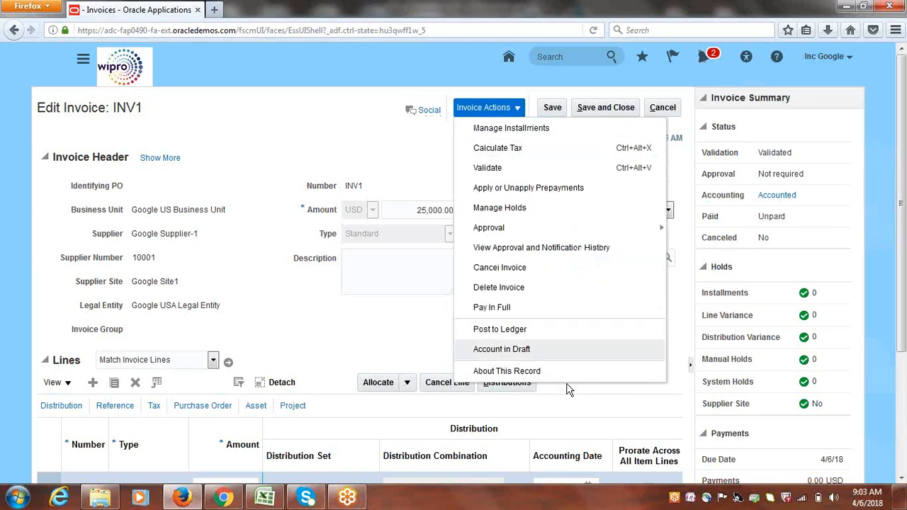
left_click(347, 132)
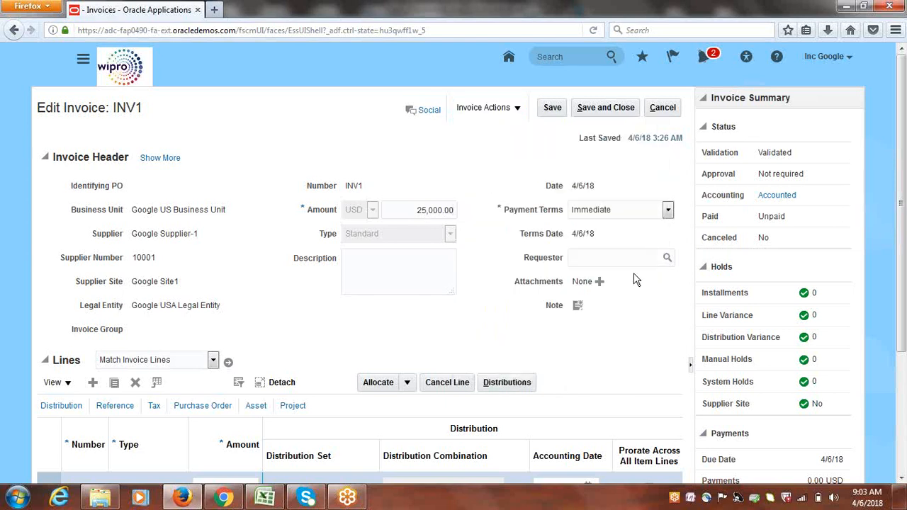
Review INV1's accounting lines (two 12,500.00 debits, 25,000.00 liability credit), then return to the workbench
left_click(784, 198)
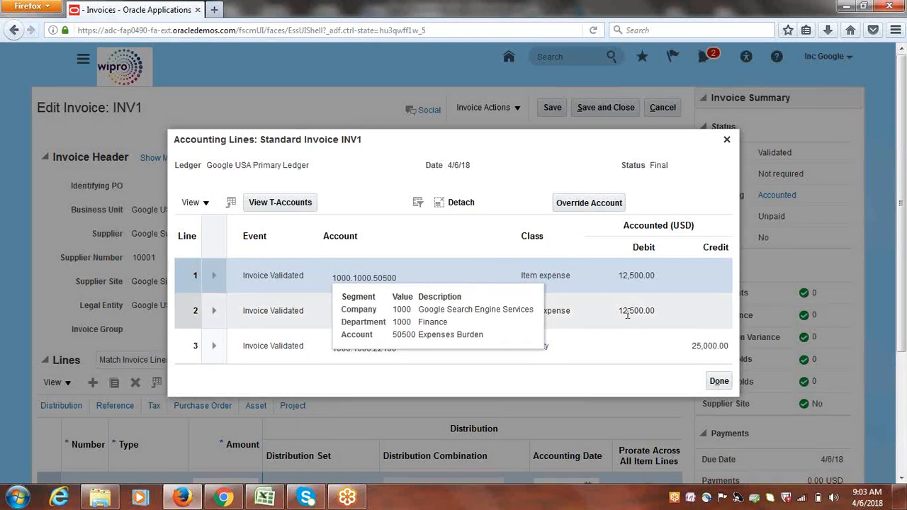
left_click(615, 347)
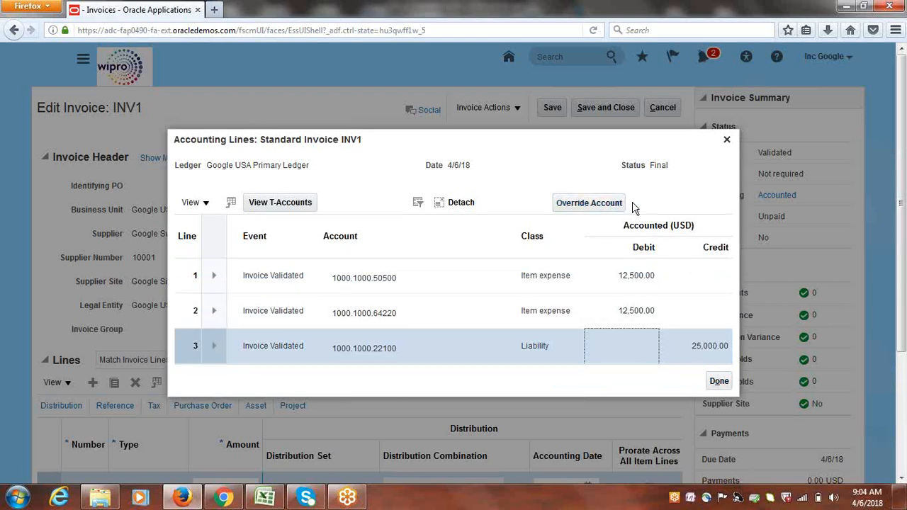
left_click(717, 380)
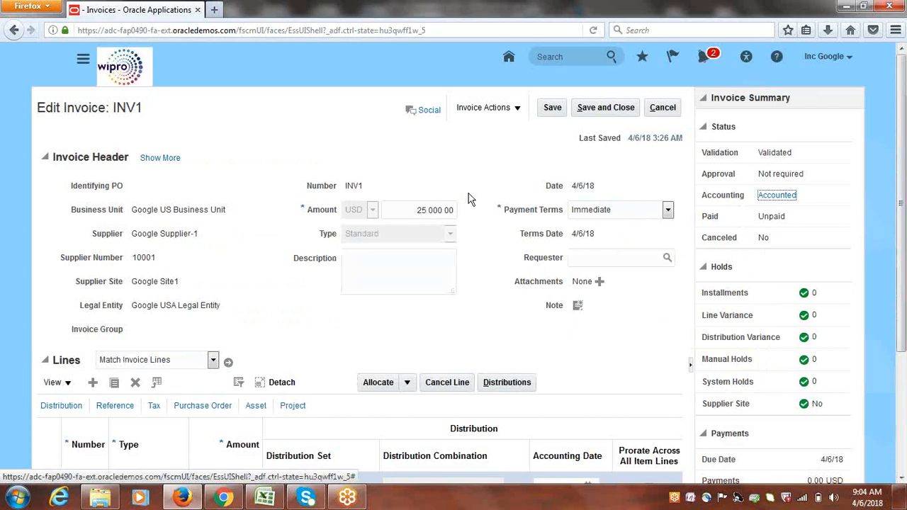
left_click(666, 108)
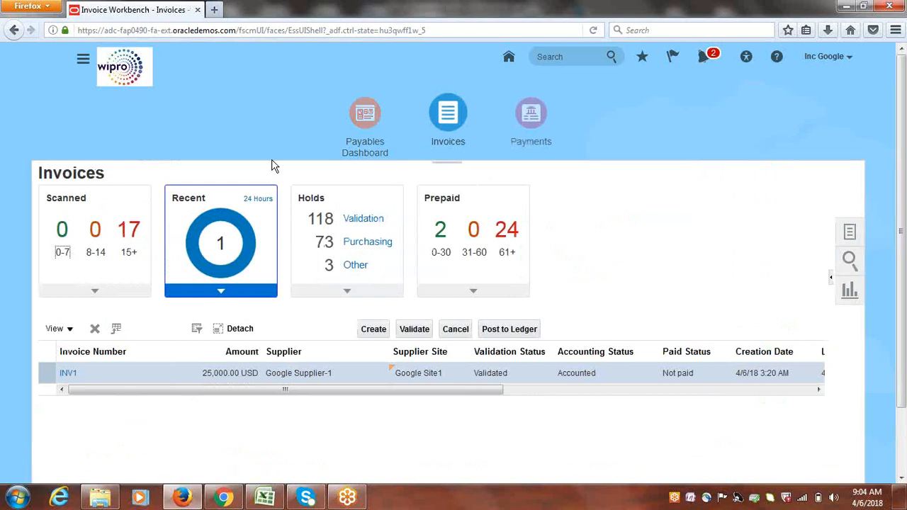
left_click(81, 63)
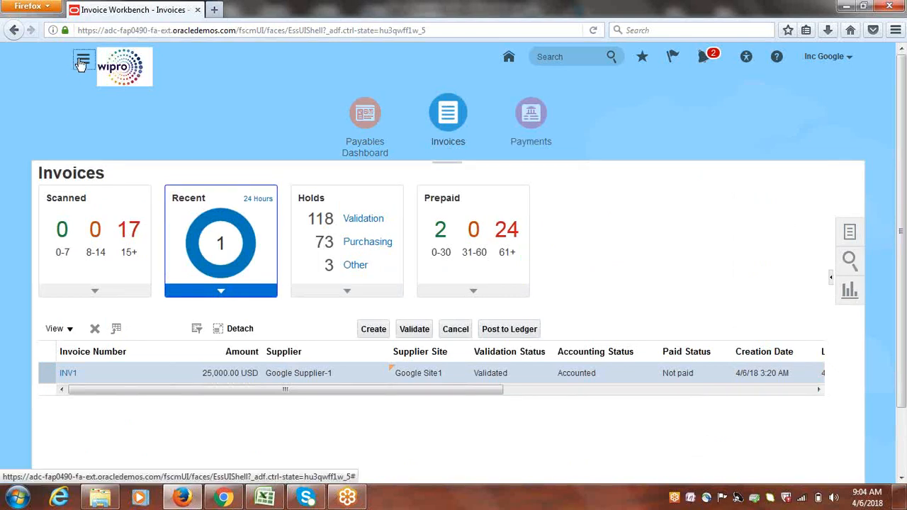
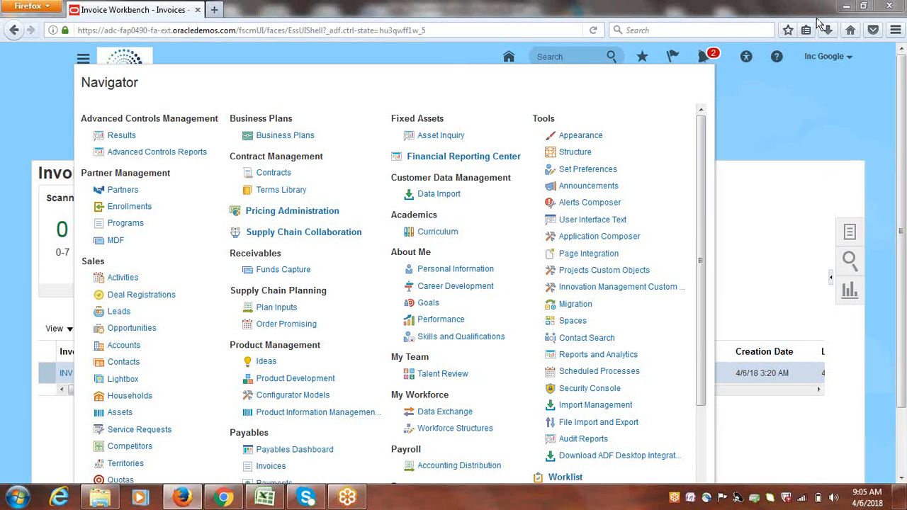
Close the Navigator and open the General Accounting > Journals work area
left_click(767, 120)
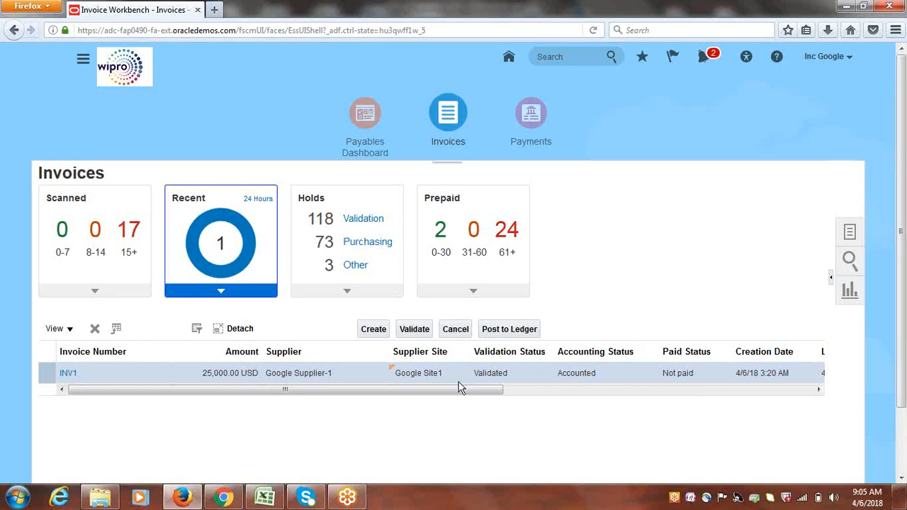
left_click_drag(459, 397, 281, 429)
left_click(646, 228)
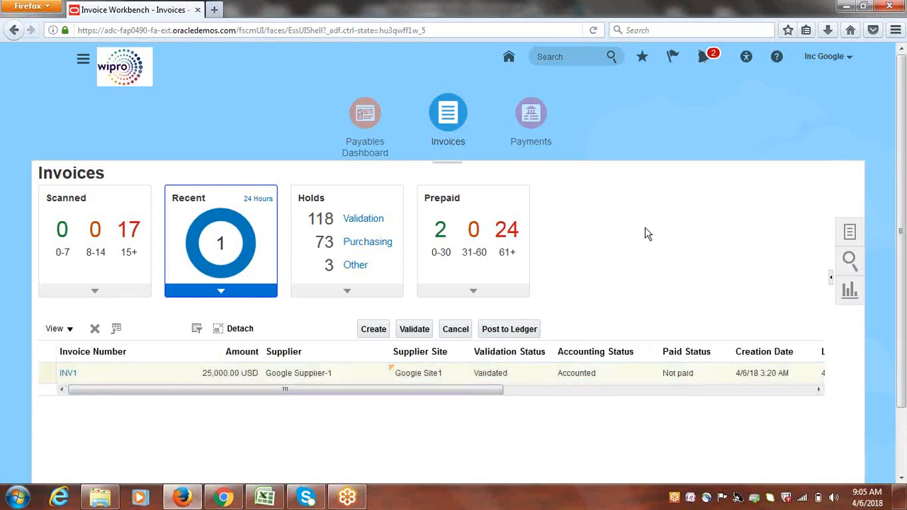
left_click(83, 60)
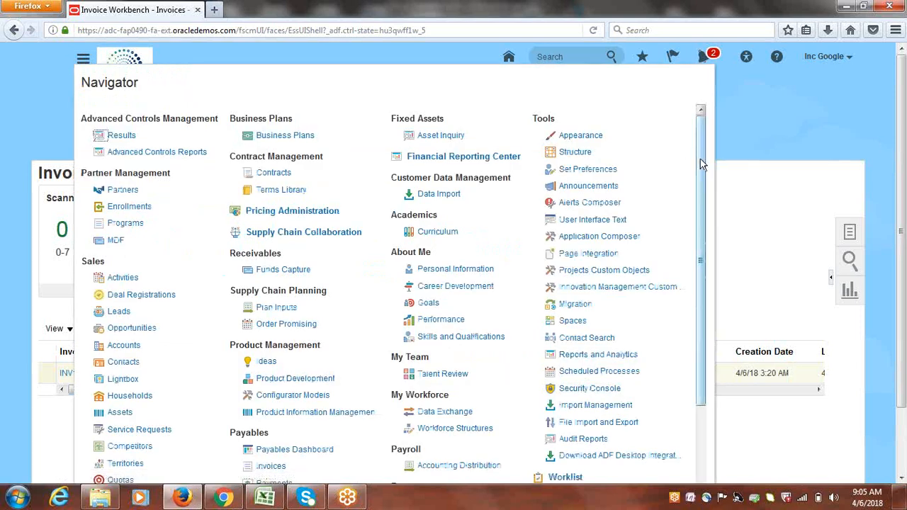
left_click_drag(700, 159, 699, 277)
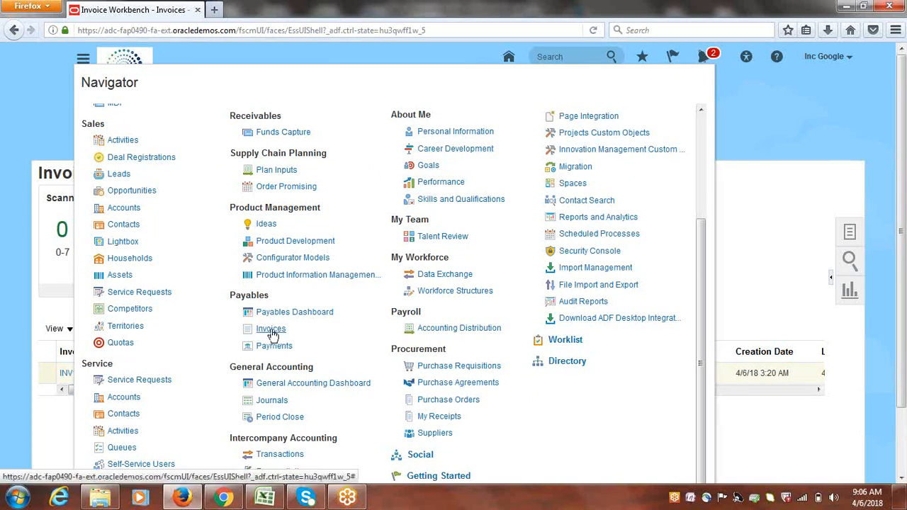
left_click(273, 401)
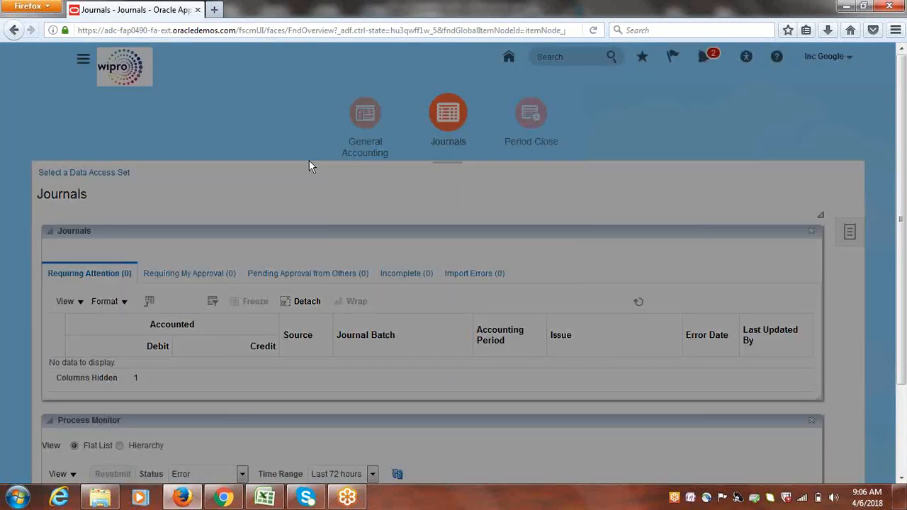
Set the Journals data access set to Google USA Primary Ledger
left_click(554, 259)
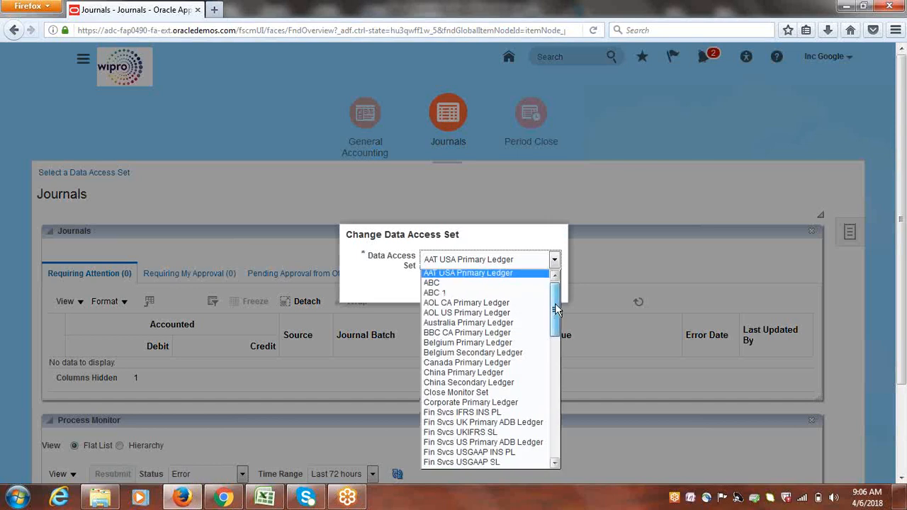
left_click_drag(555, 304, 569, 380)
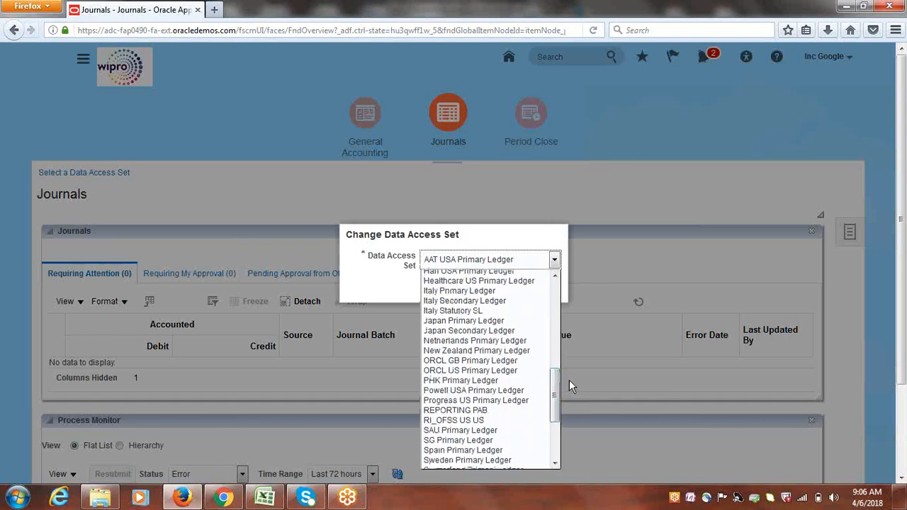
key("g")
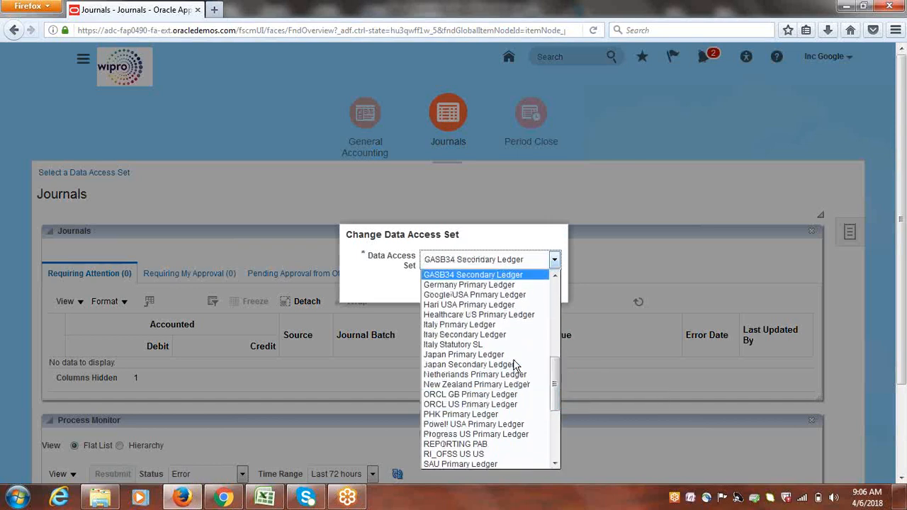
key("g")
key("g")
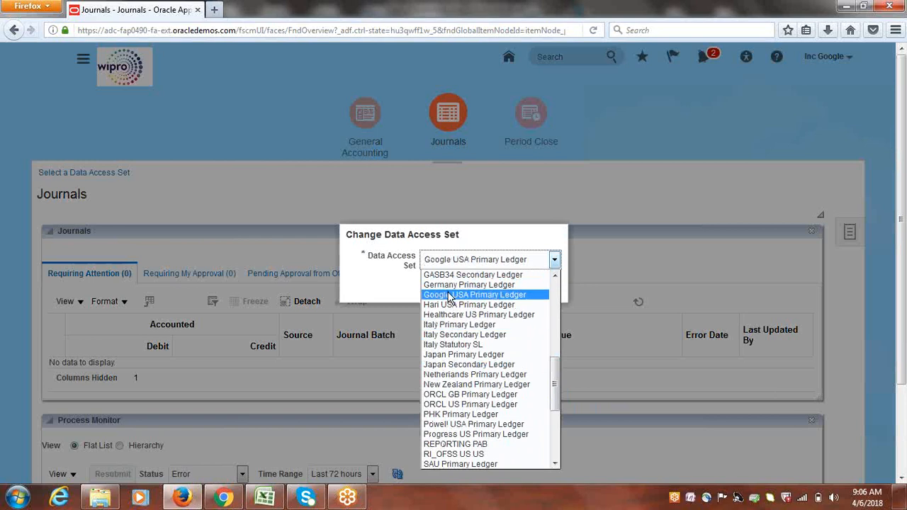
left_click(466, 293)
left_click(552, 287)
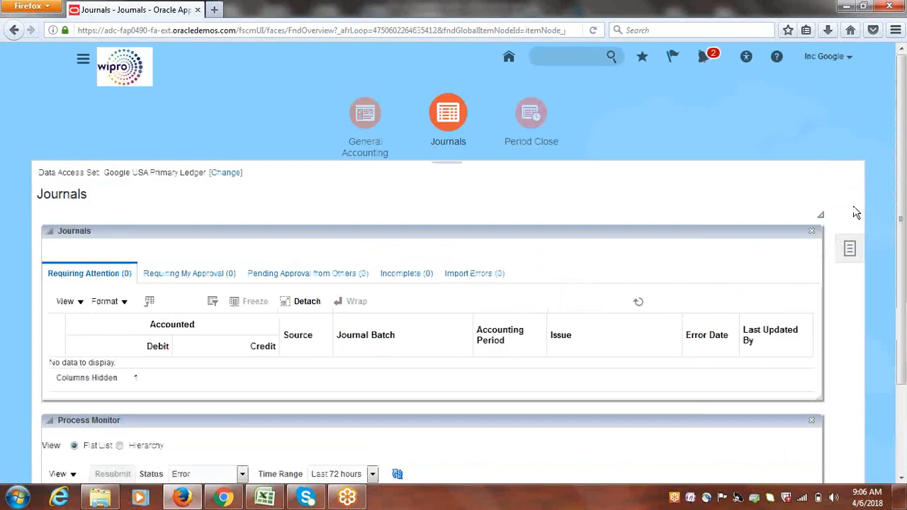
left_click(849, 232)
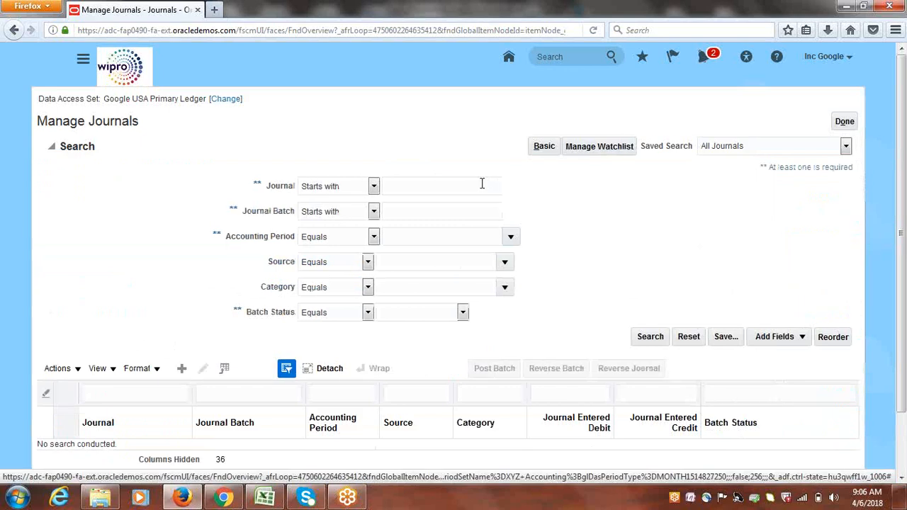
Search Manage Journals for accounting period Apr-18 with source Payables
left_click(421, 213)
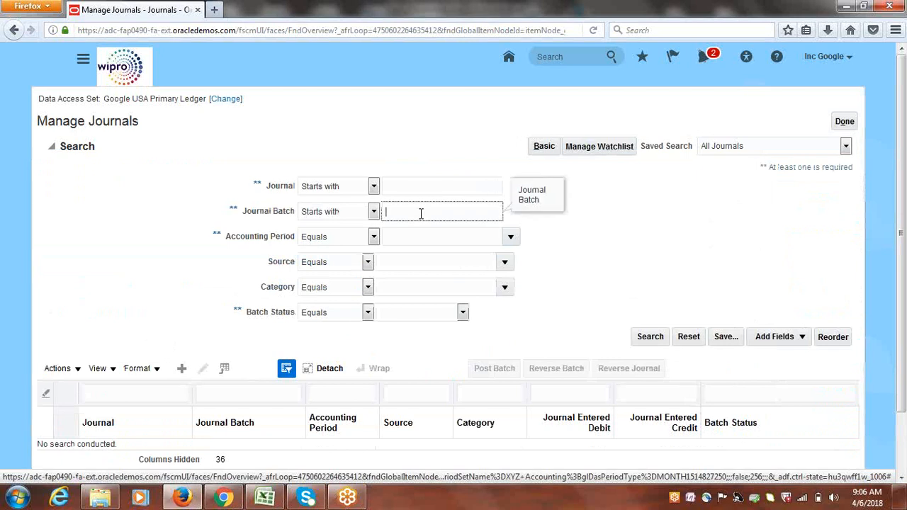
left_click(510, 237)
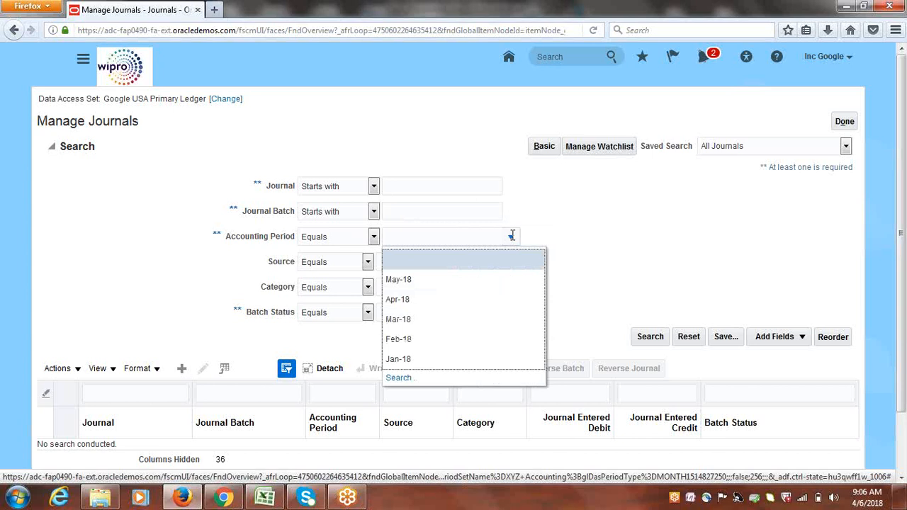
left_click(407, 302)
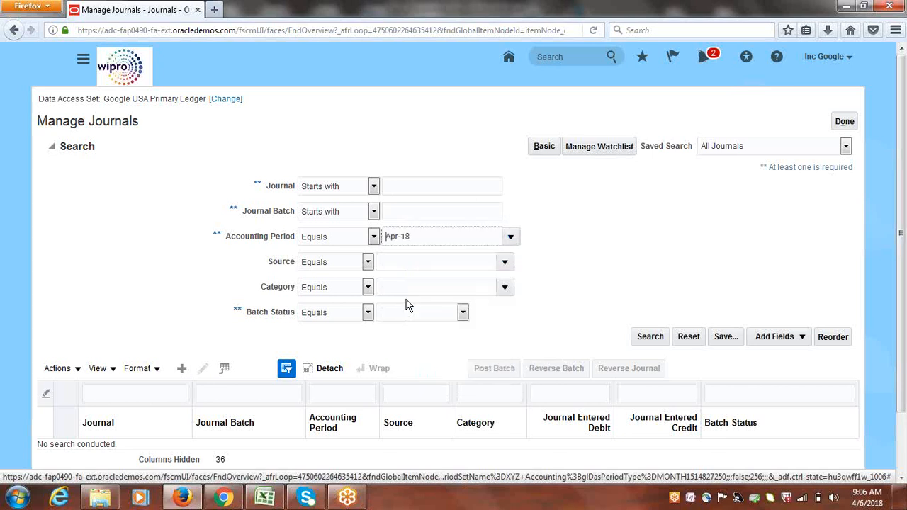
left_click(505, 263)
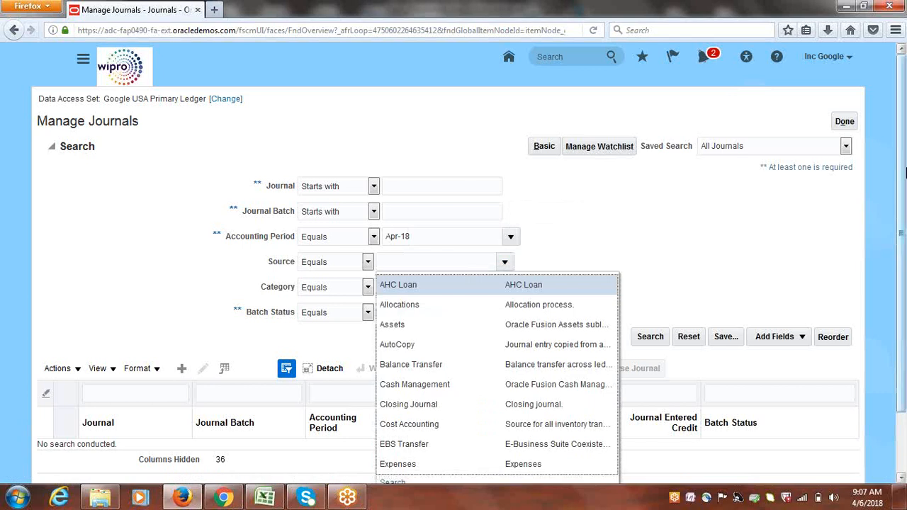
scroll(904, 173, "down", 2)
left_click(399, 418)
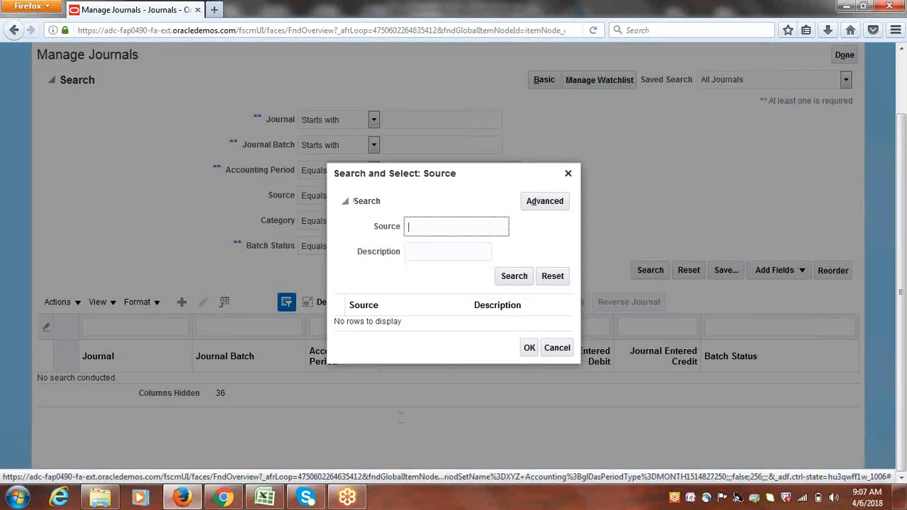
type("P")
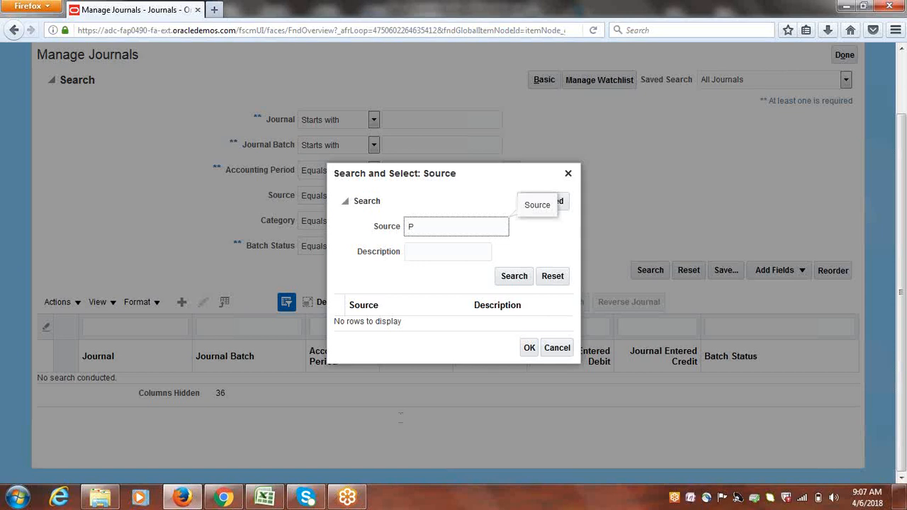
type("ayables")
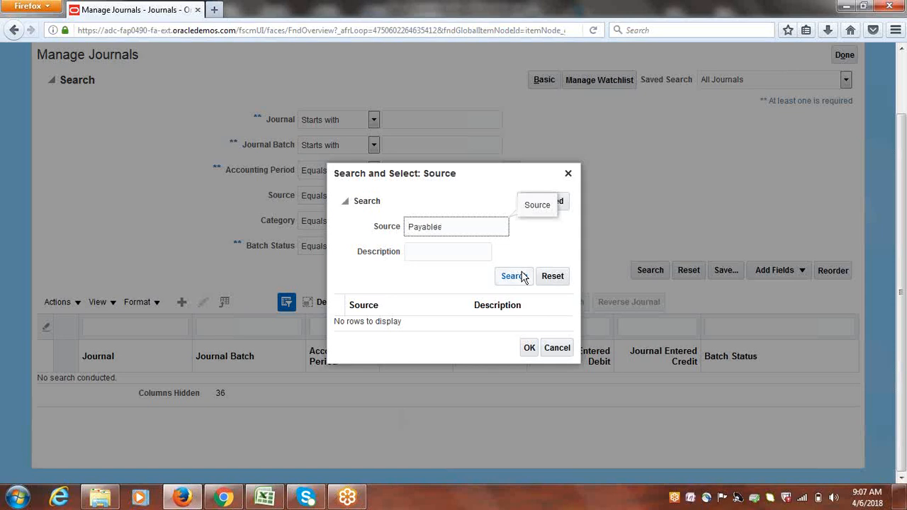
left_click(522, 276)
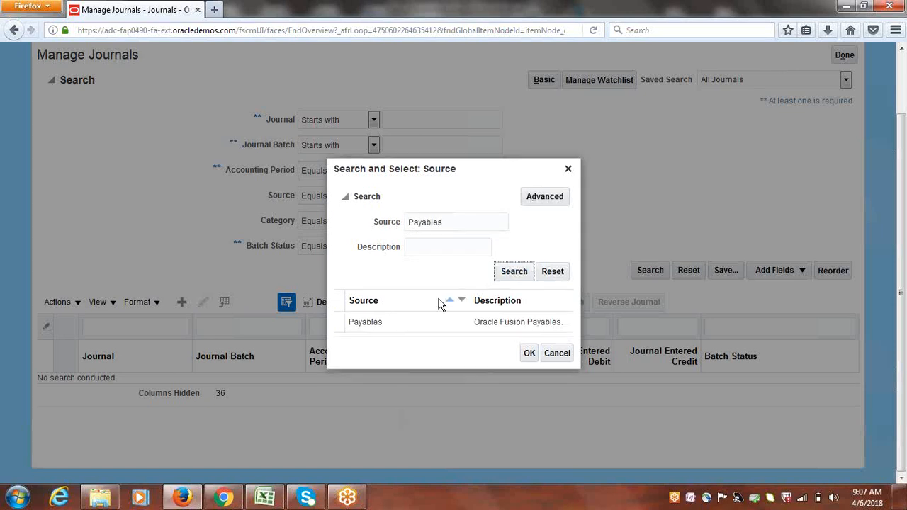
left_click(425, 323)
left_click(529, 352)
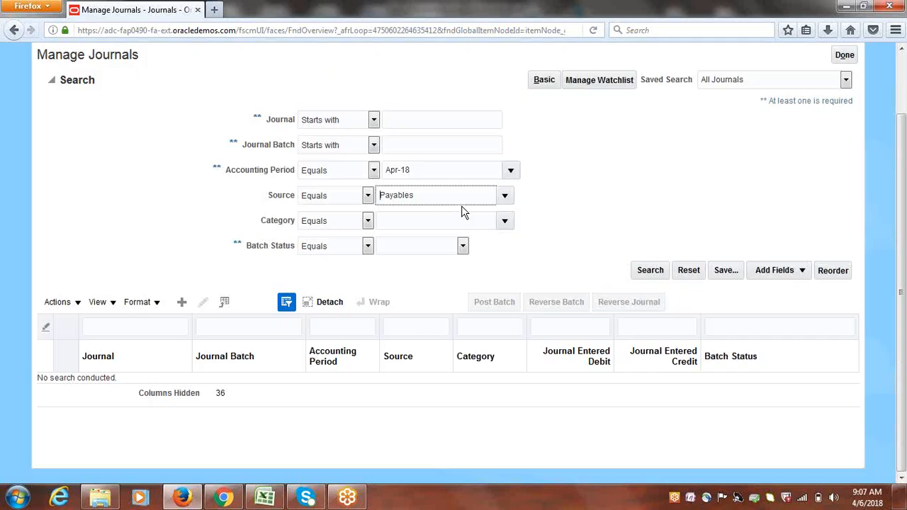
left_click(651, 270)
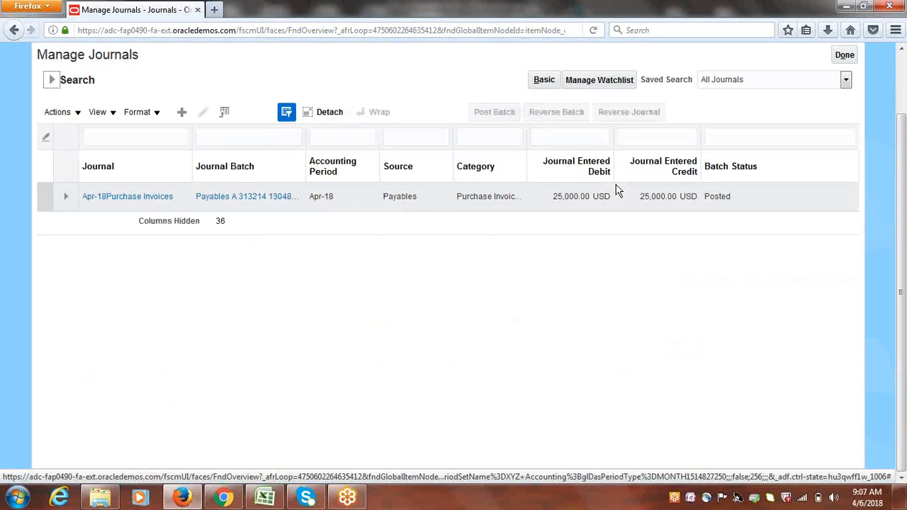
Confirm the Apr-18 Purchase Invoices journal shows batch status Posted at 25,000.00 USD
scroll(567, 308, "up", 2)
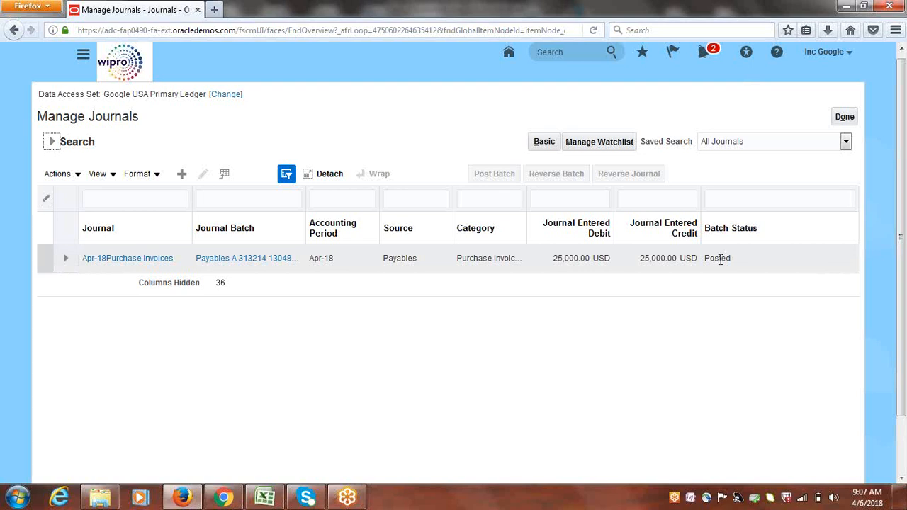
Open the Apr-18 Purchase Invoices journal and drill into line 1's 12,500.00 debit
left_click(111, 259)
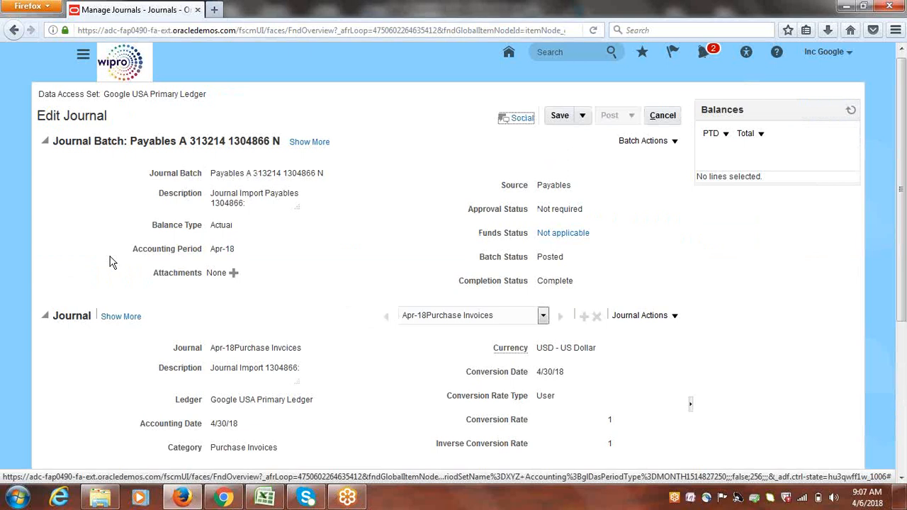
scroll(903, 215, "down", 1)
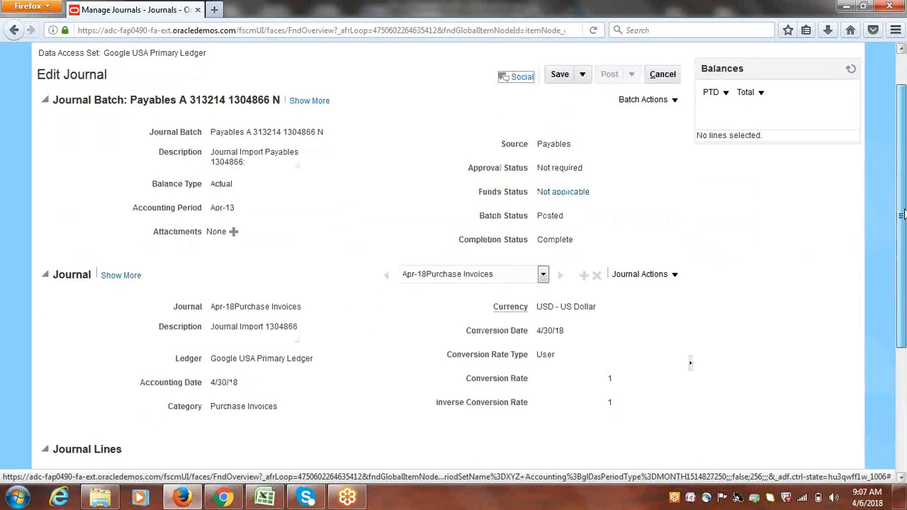
left_click_drag(903, 214, 903, 337)
left_click_drag(906, 274, 906, 378)
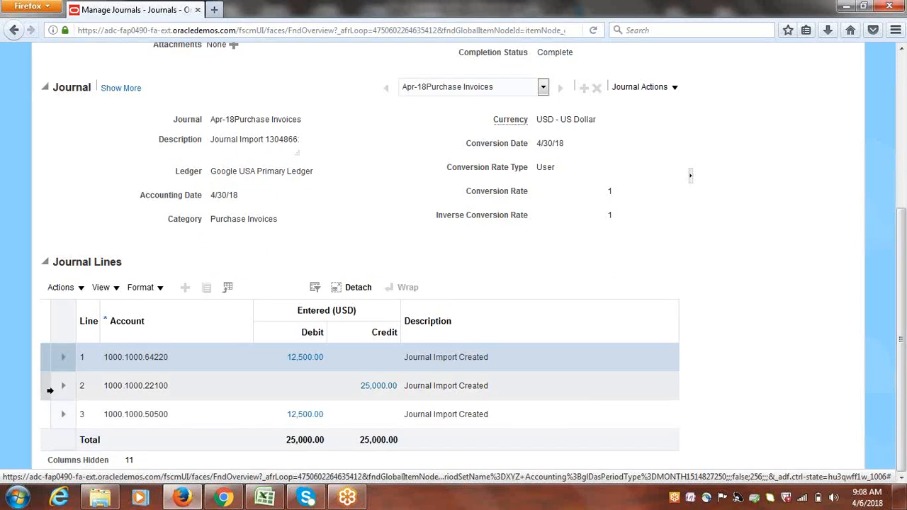
left_click(45, 358)
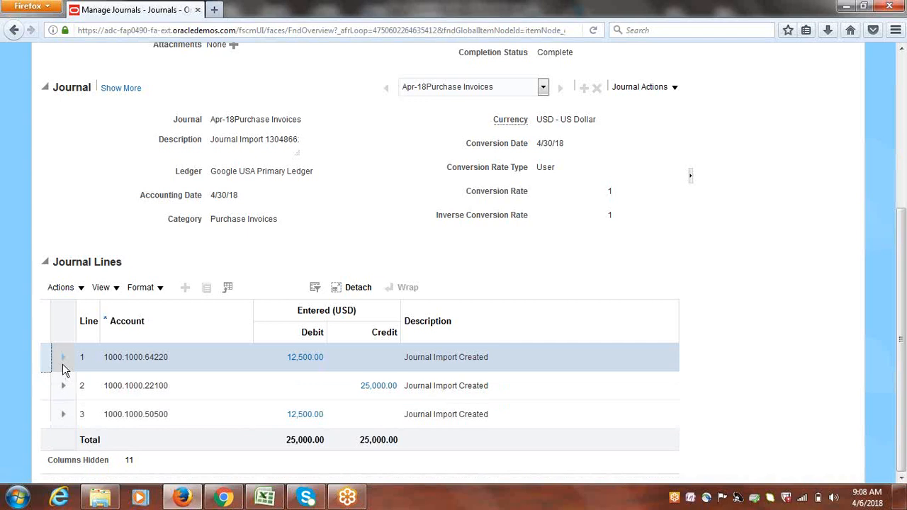
left_click(304, 359)
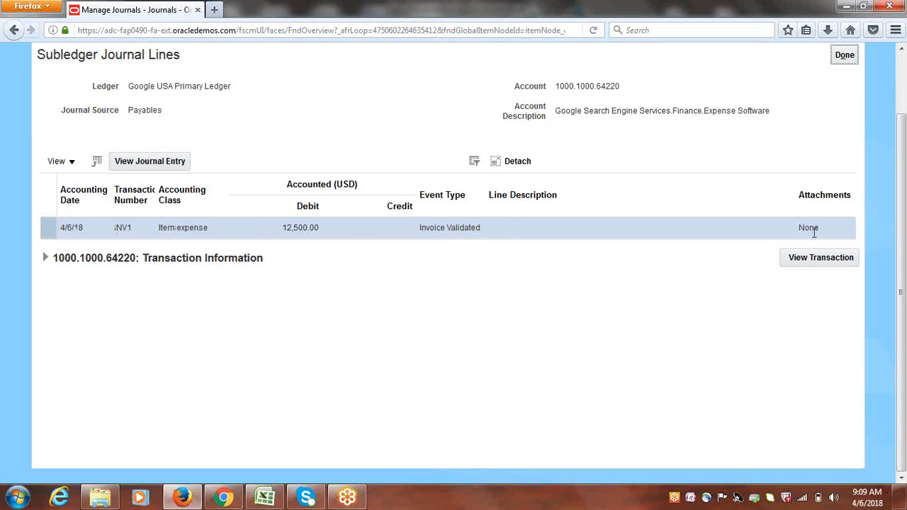
Review line 1's Google Supplier-1 transaction details and 25000 amount, then open invoice INV1
left_click(44, 259)
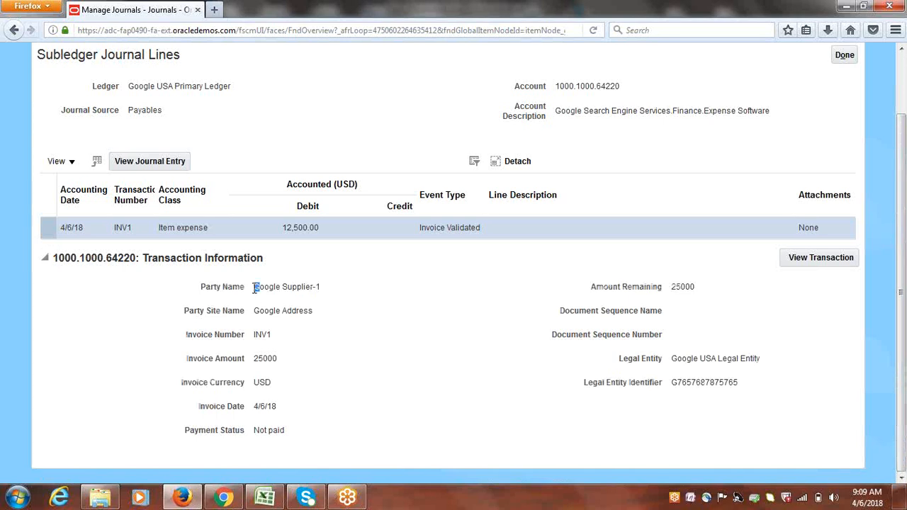
left_click_drag(253, 287, 339, 294)
triple_click(257, 312)
double_click(263, 358)
left_click(263, 381)
left_click(808, 259)
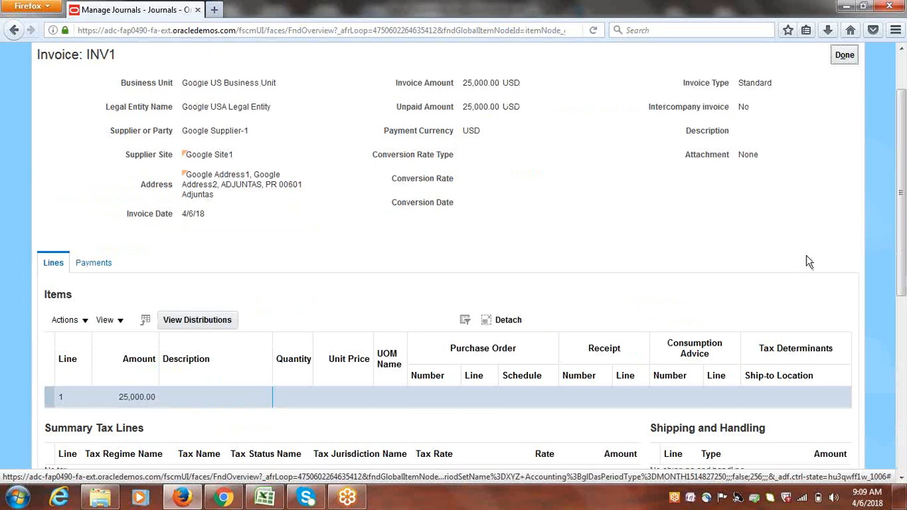
Review INV1's header: Google USA Primary Ledger and Google US Business Unit
scroll(904, 180, "up", 2)
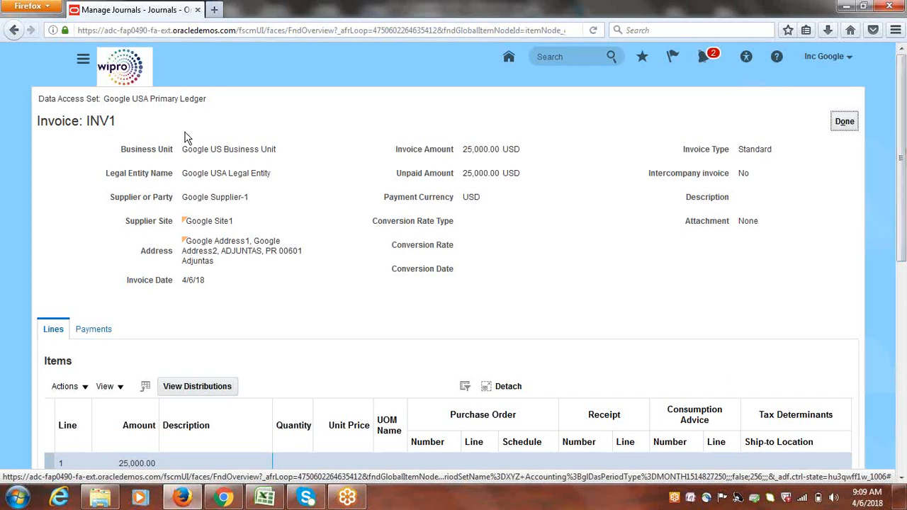
left_click_drag(86, 121, 124, 128)
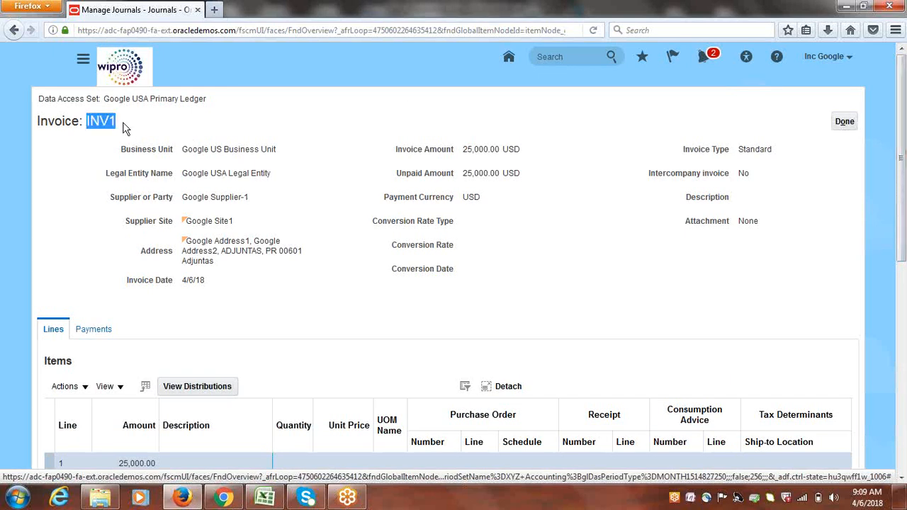
left_click_drag(104, 99, 205, 99)
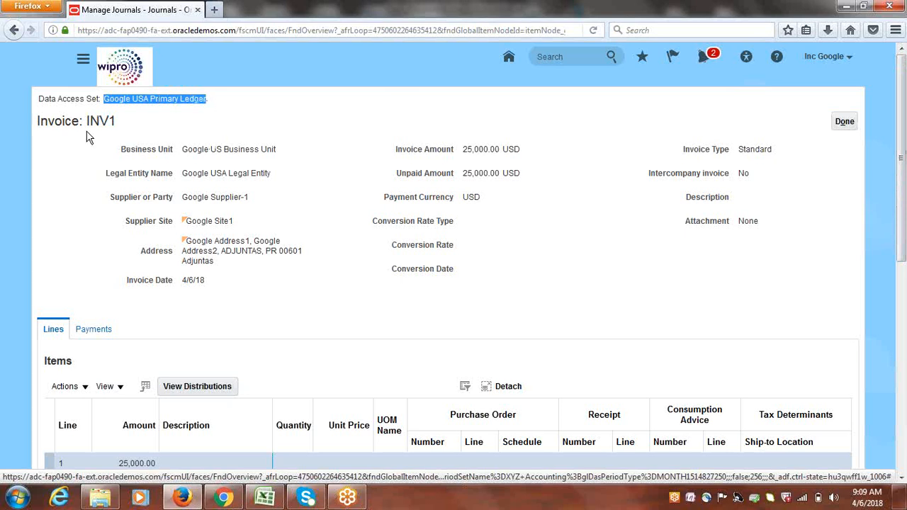
left_click_drag(183, 149, 282, 151)
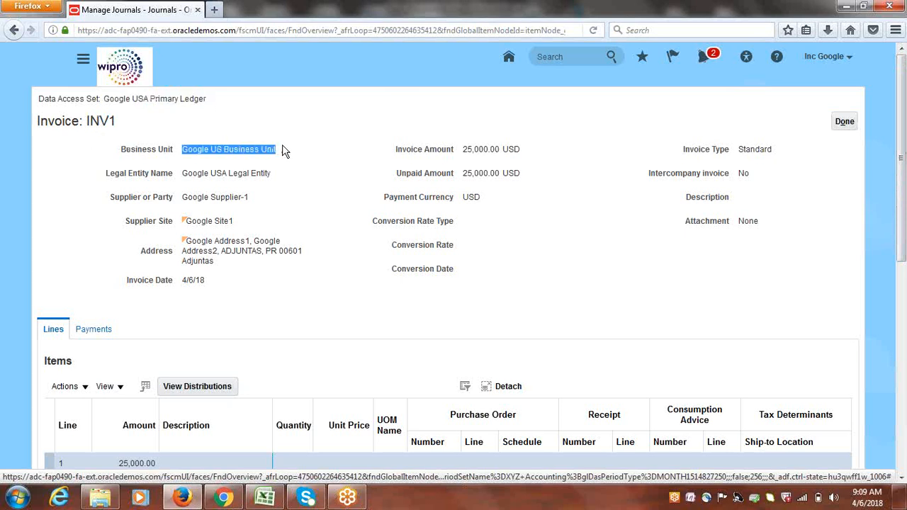
left_click(341, 167)
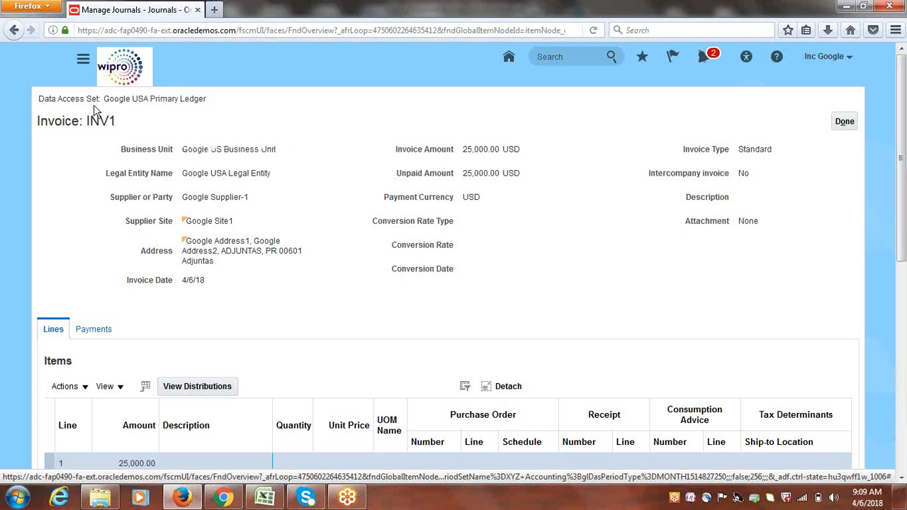
scroll(902, 158, "down", 1)
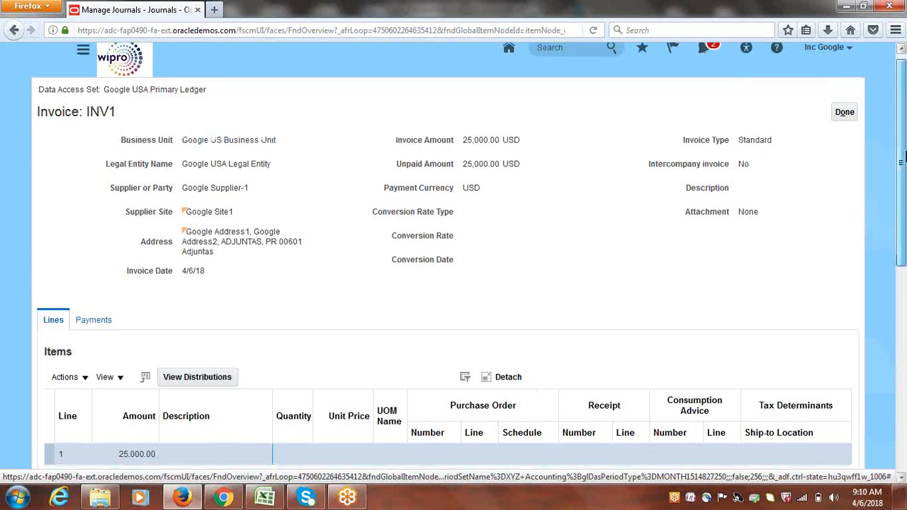
left_click_drag(903, 157, 900, 114)
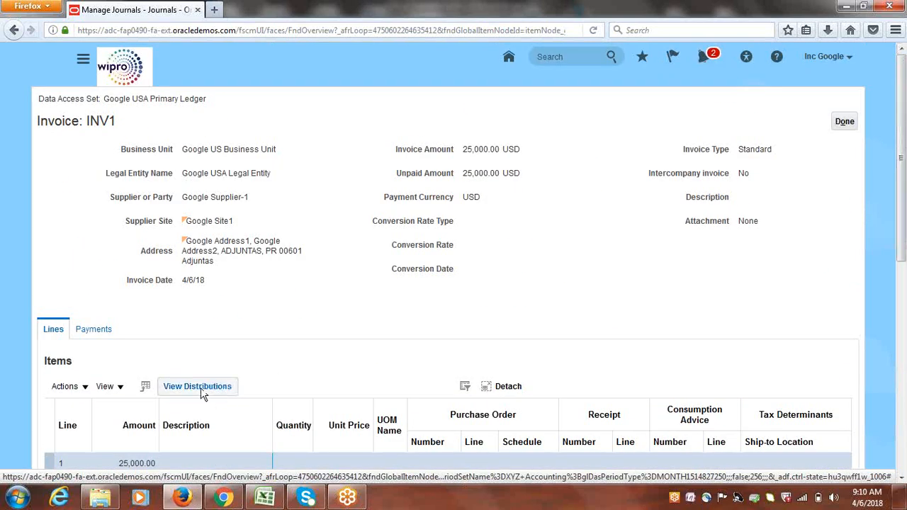
Confirm INV1's Payments show none recorded, then close the invoice
left_click(94, 329)
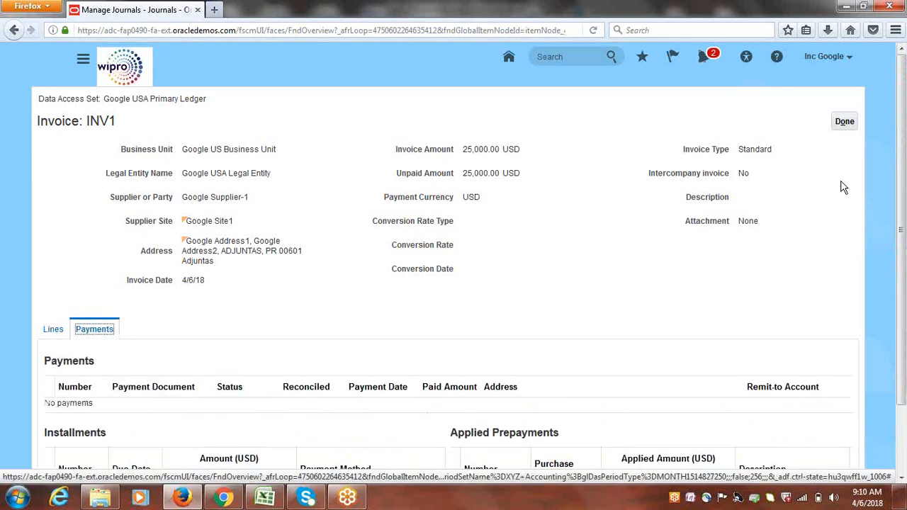
double_click(745, 149)
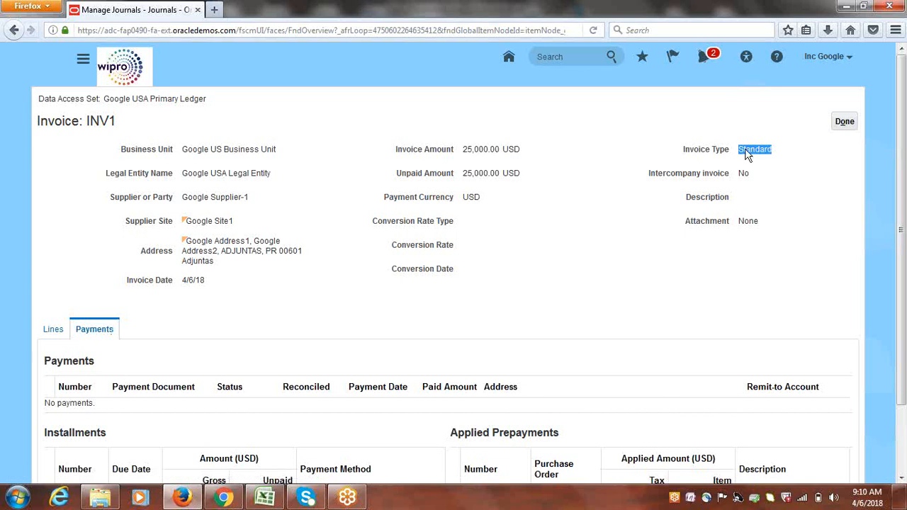
left_click(849, 125)
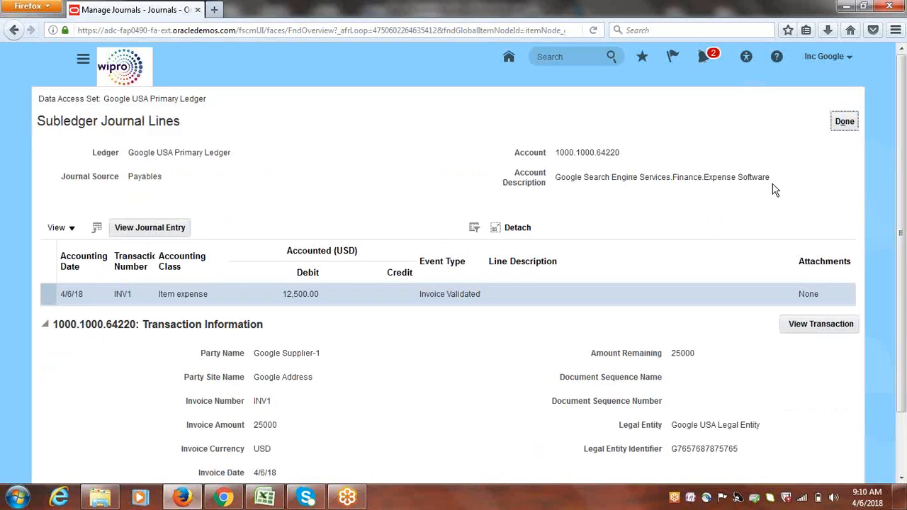
Leave the subledger lines, cancel Edit Journal, and reopen the Apr-18 Purchase Invoices journal
left_click(843, 121)
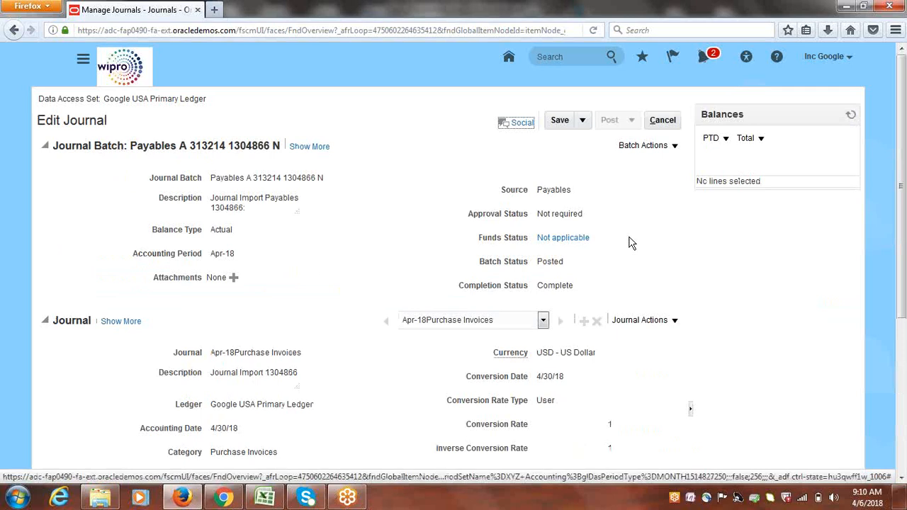
left_click(664, 121)
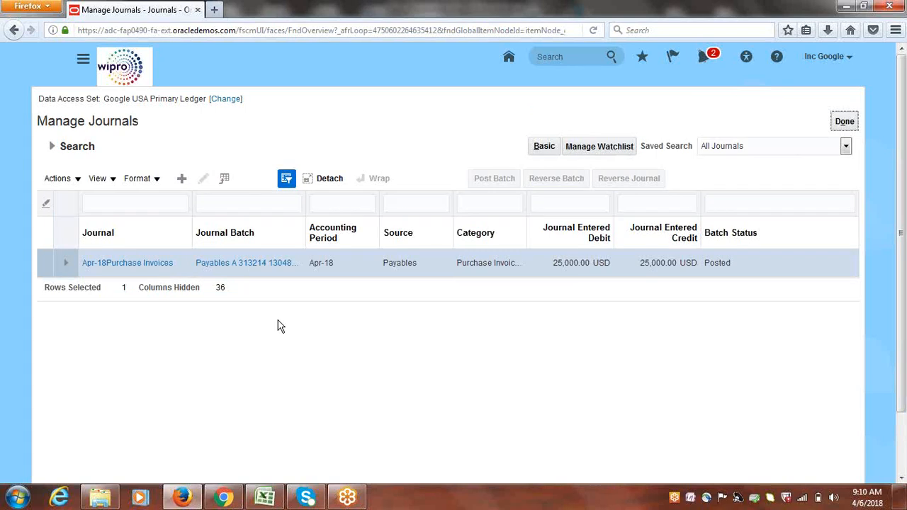
left_click(145, 266)
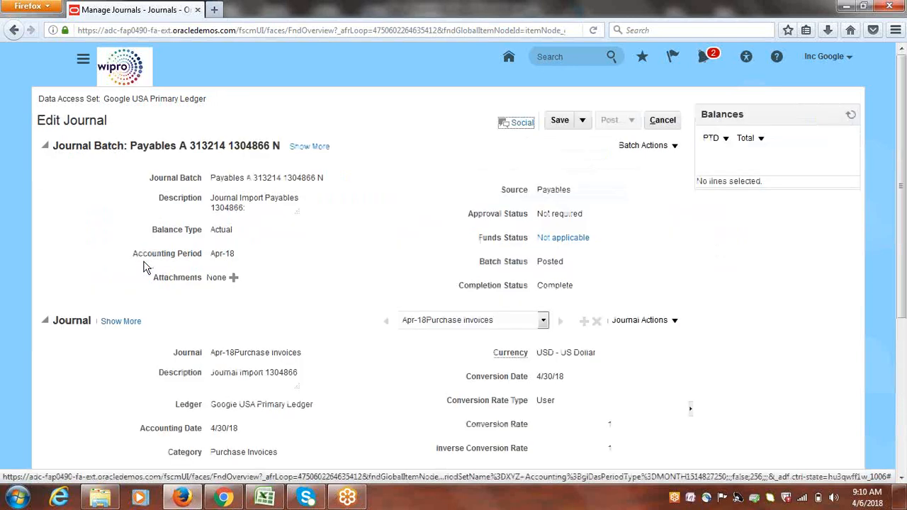
Inspect journal line 1's account segments, then close the journal without saving
left_click_drag(902, 174, 902, 344)
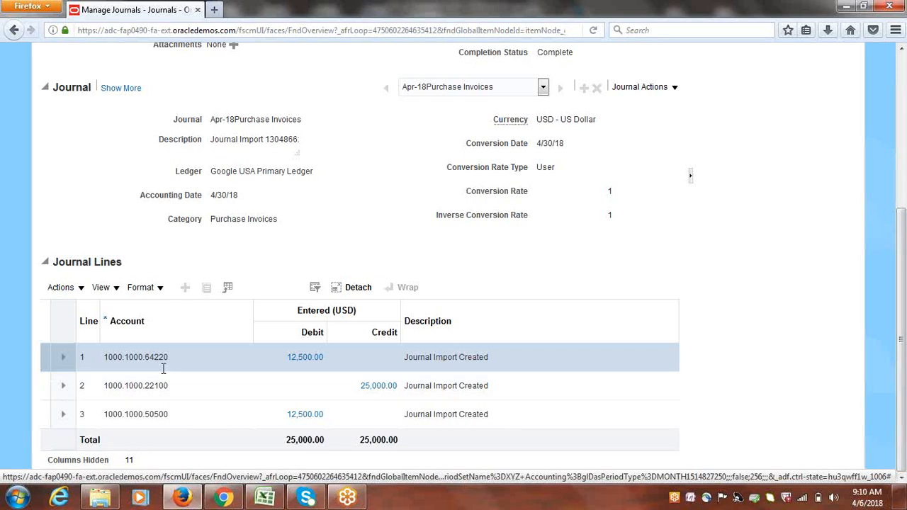
mouse_move(161, 357)
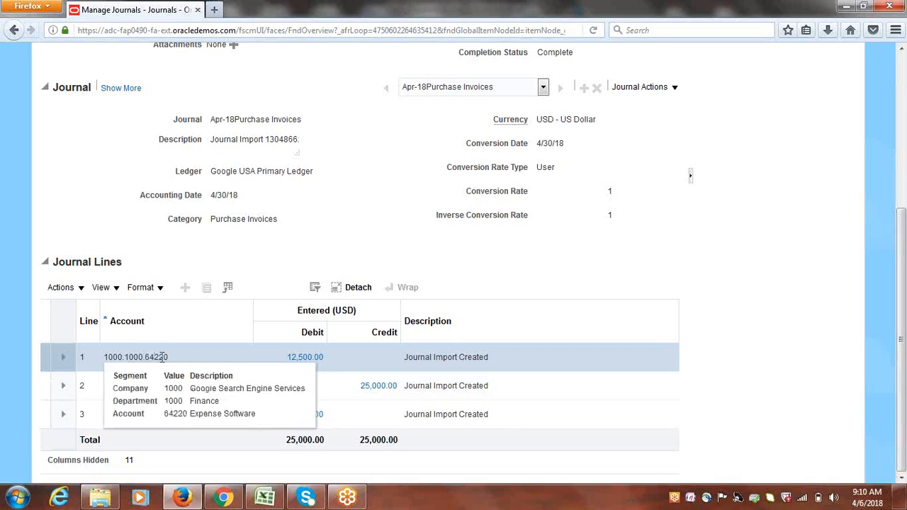
left_click(161, 357)
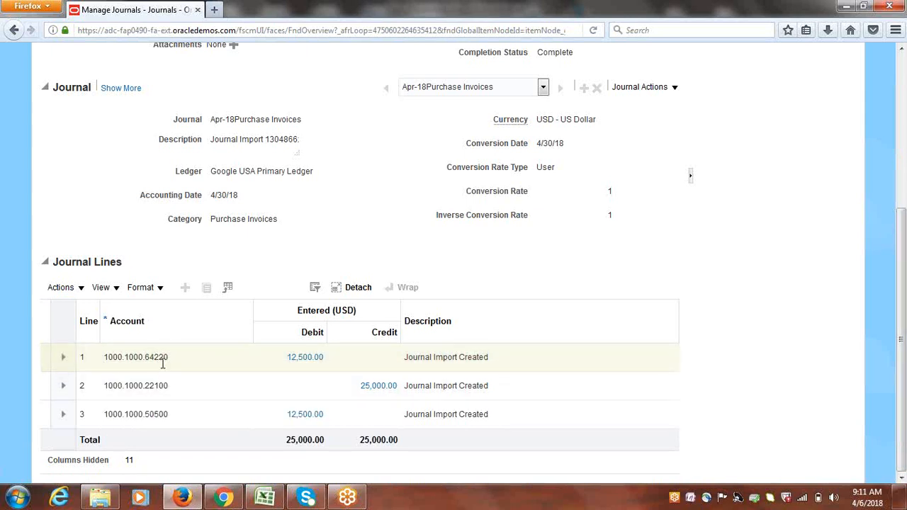
mouse_move(150, 358)
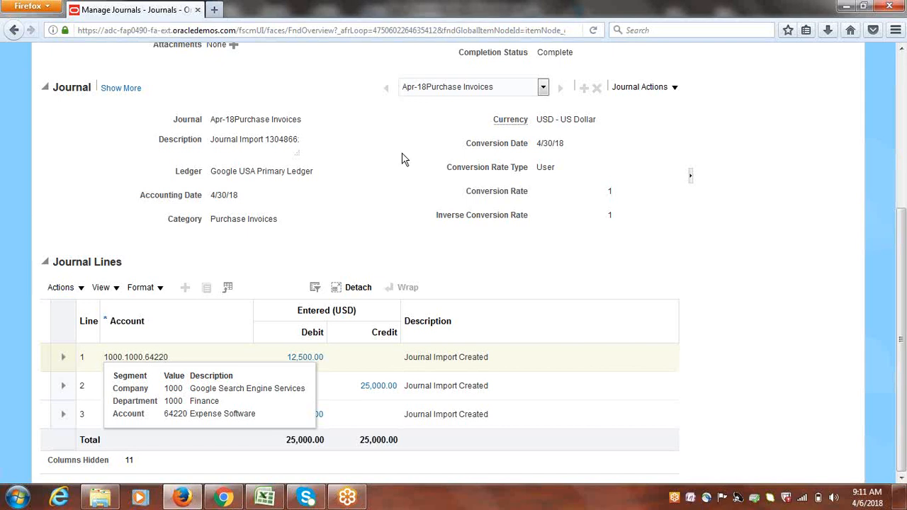
left_click(152, 357)
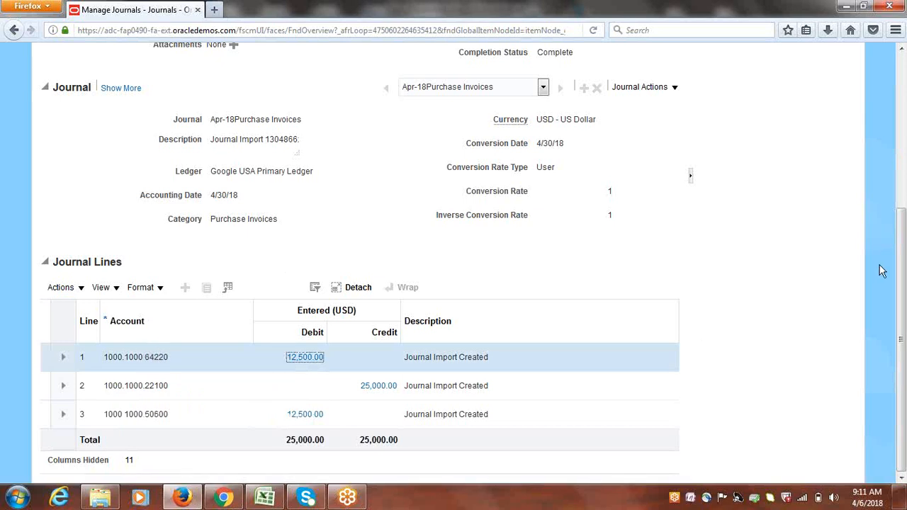
left_click_drag(903, 338, 899, 177)
left_click(669, 124)
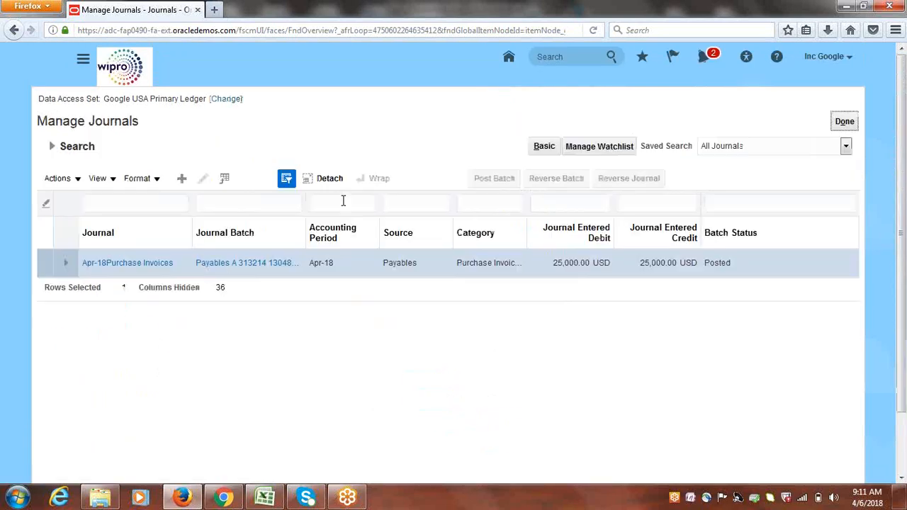
Leave Manage Journals for the Journals overview with the Process Monitor
left_click(843, 121)
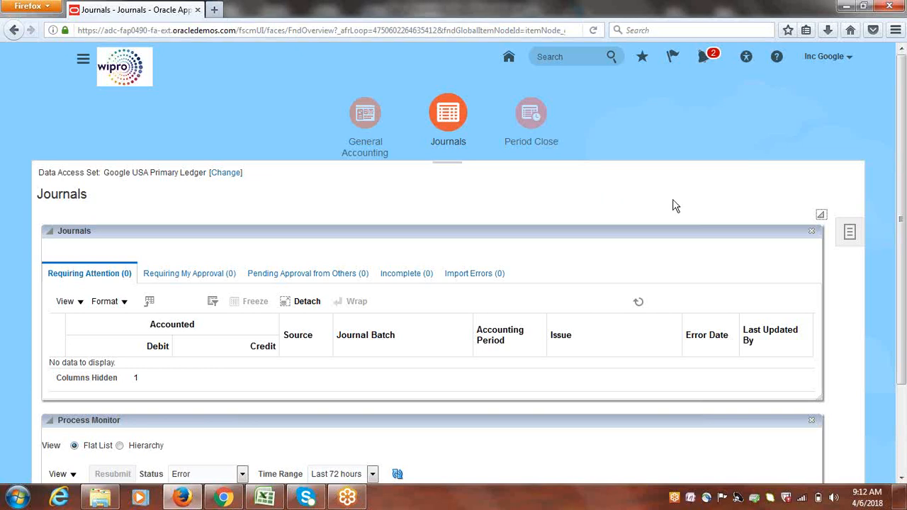
Go to Payables > Invoices from the Navigator, showing 118 validation holds and 24 prepayments
left_click(82, 60)
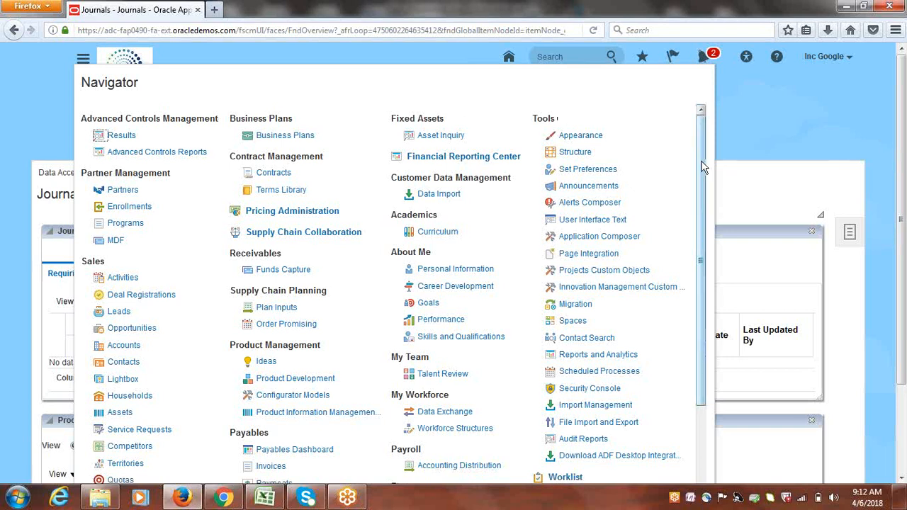
left_click_drag(702, 167, 719, 274)
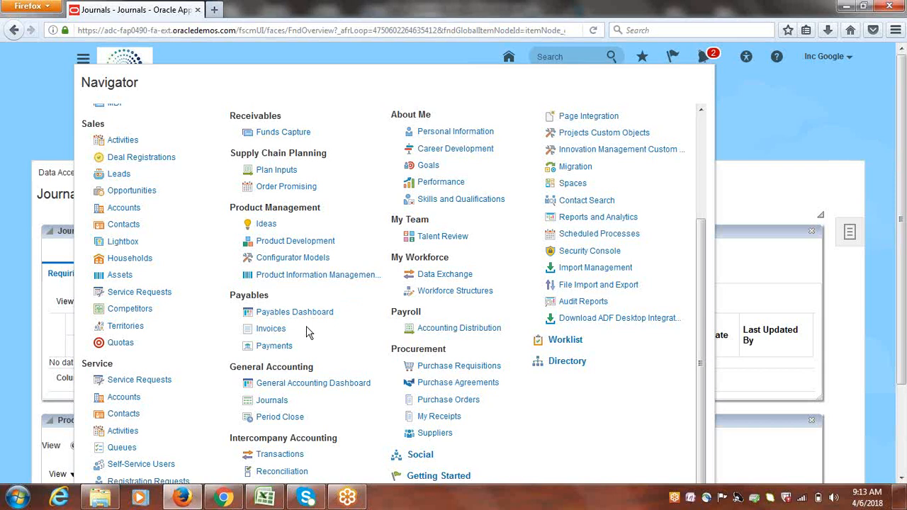
left_click(273, 332)
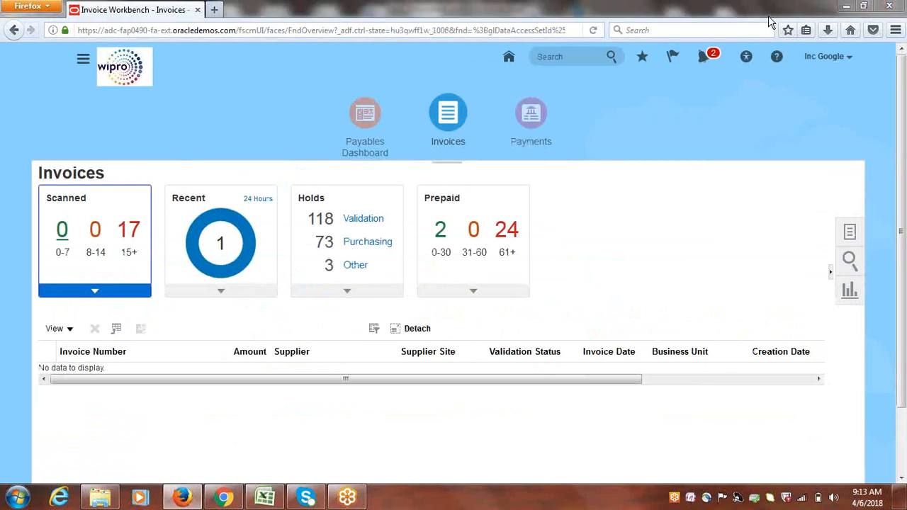
Open recent invoice INV1 and view its accounting lines: two 12,500.00 debits, one 25,000.00 credit
left_click(222, 248)
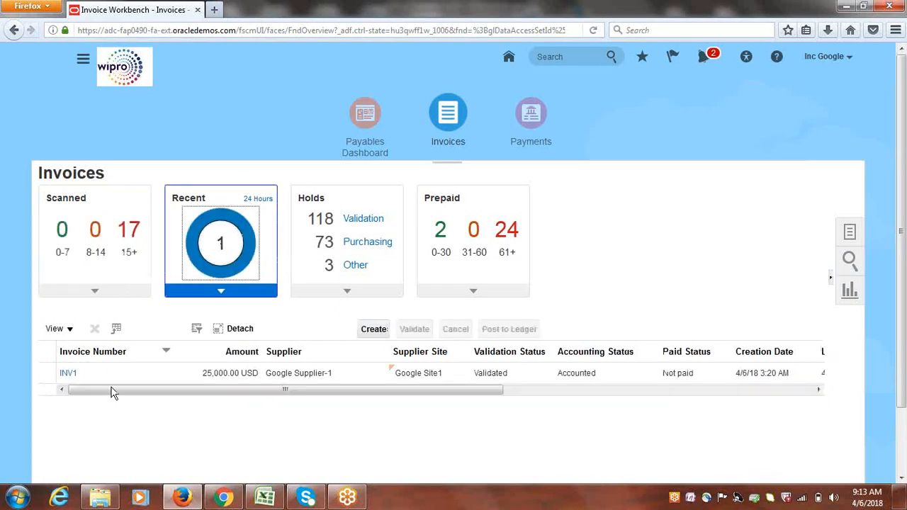
left_click(67, 373)
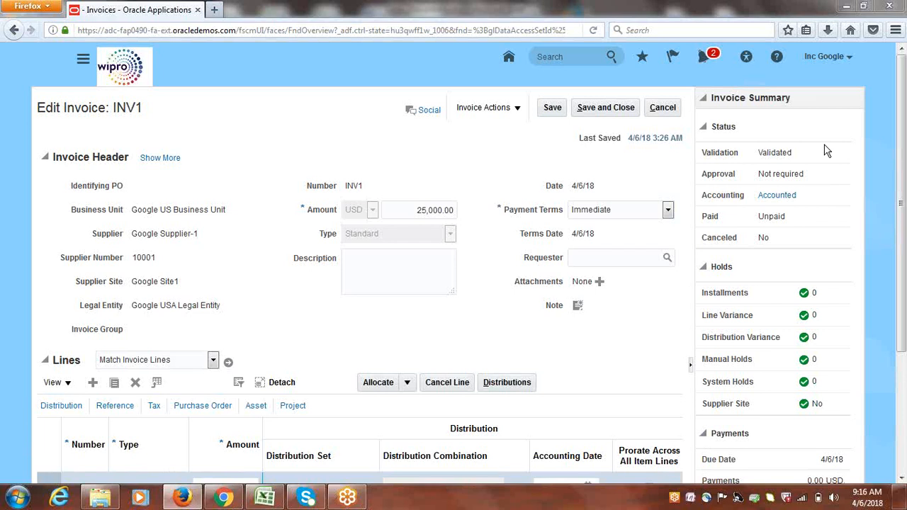
left_click(776, 196)
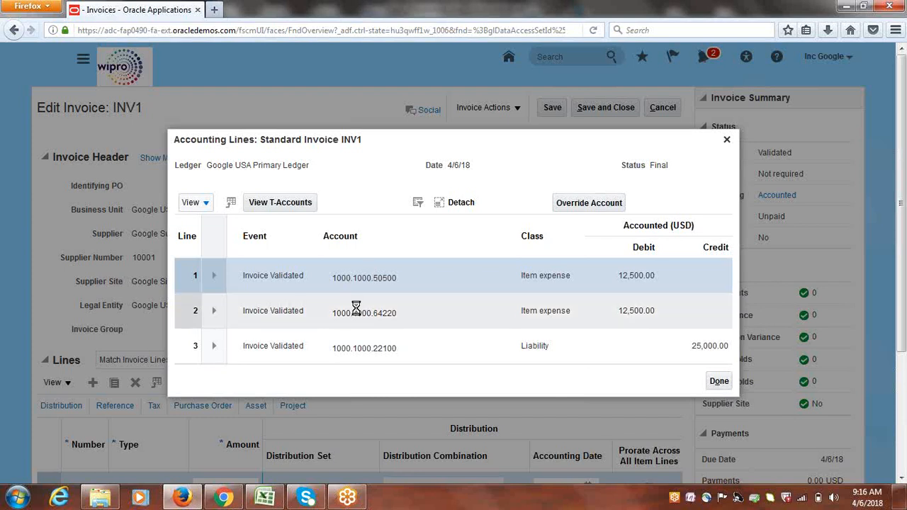
Select accounting line 2 (account 1000.1000.64220) and start an account override for it
mouse_move(357, 307)
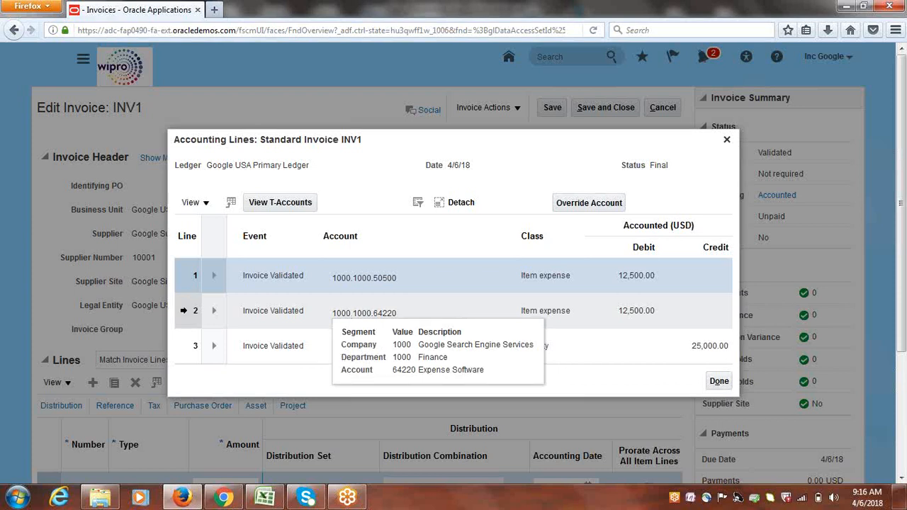
left_click(182, 309)
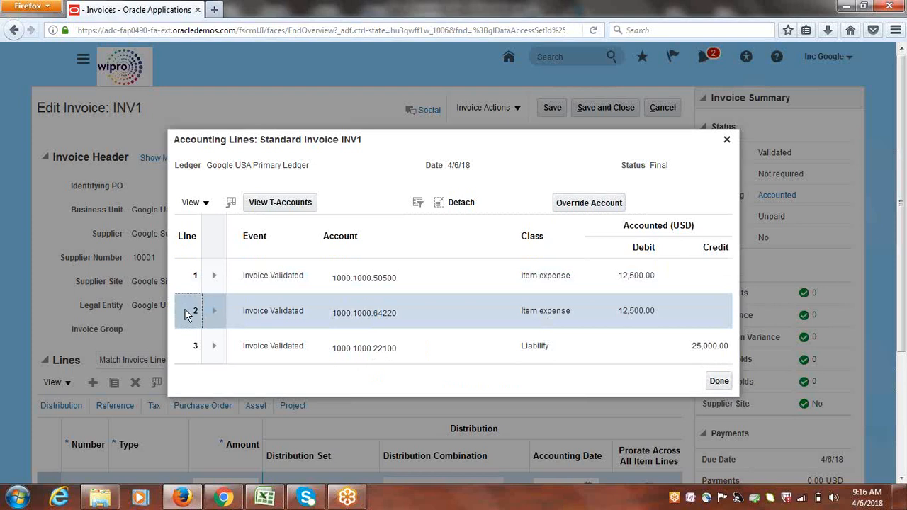
left_click(579, 205)
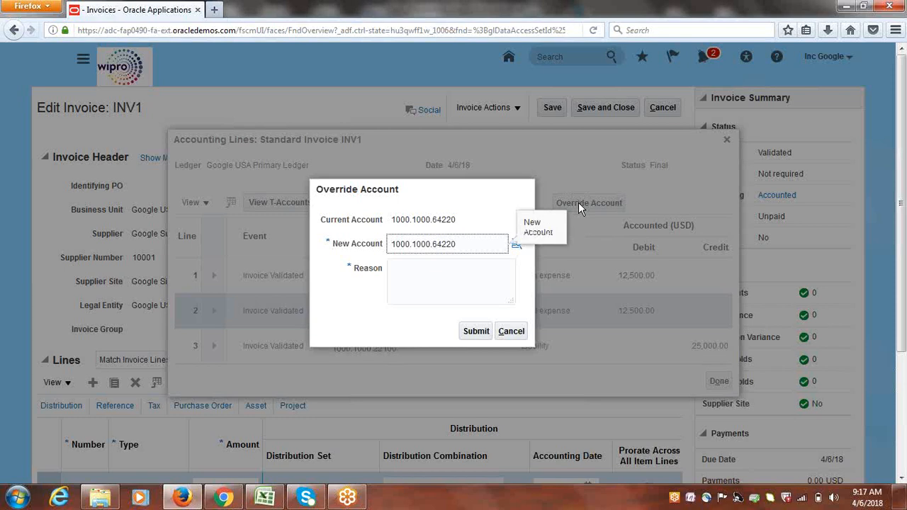
Open the advanced search for the Account segment value in Override Account
left_click(472, 256)
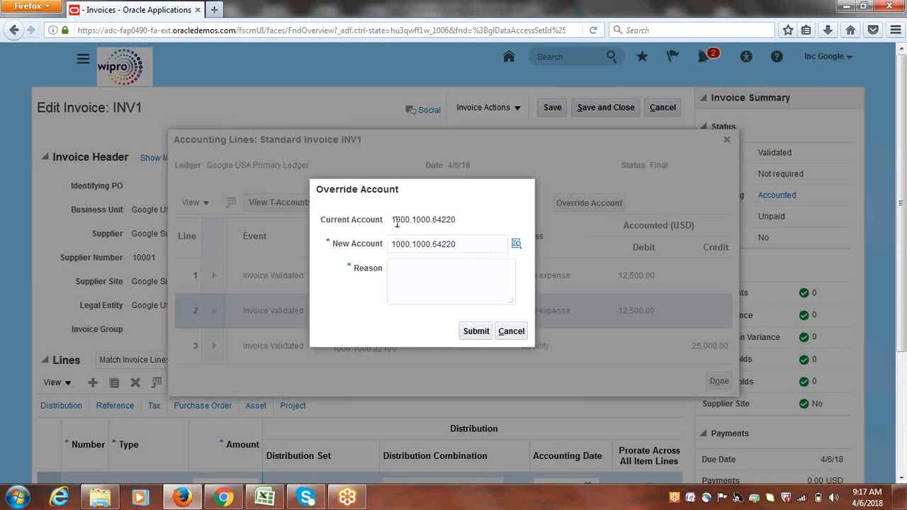
mouse_move(461, 220)
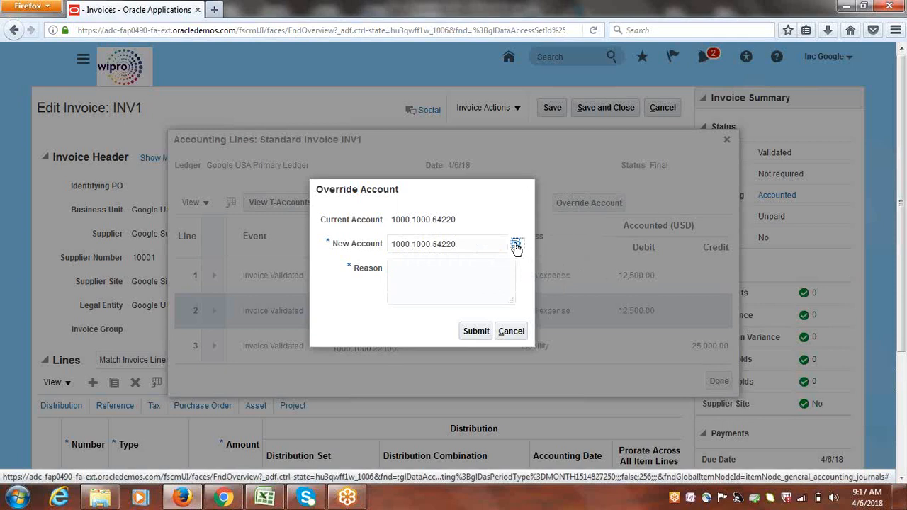
left_click(516, 245)
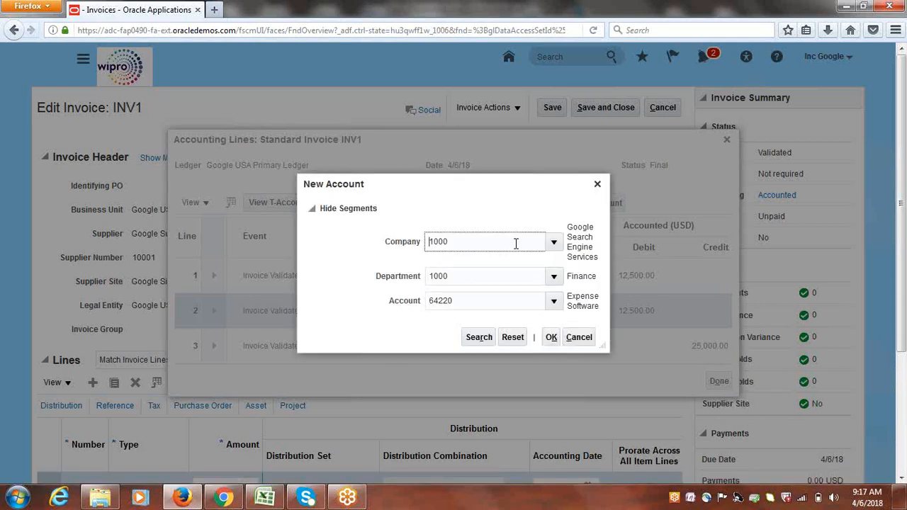
left_click(555, 301)
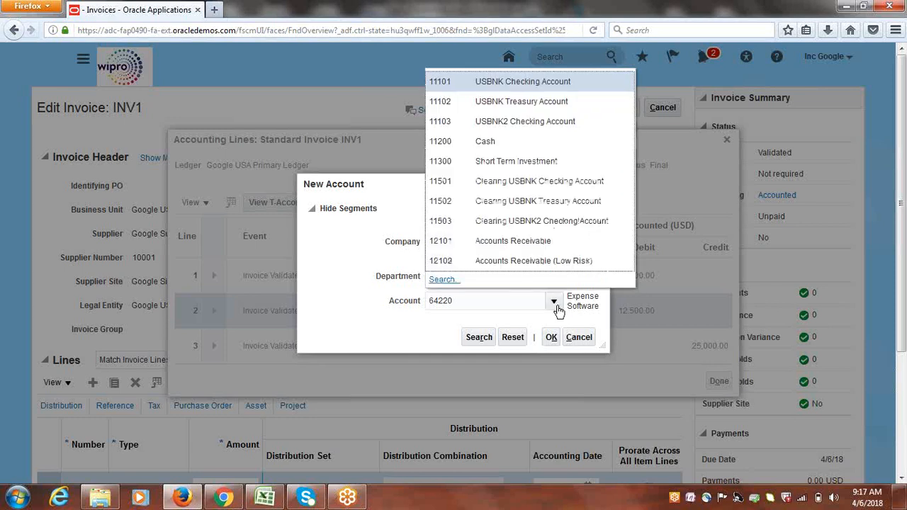
left_click(451, 280)
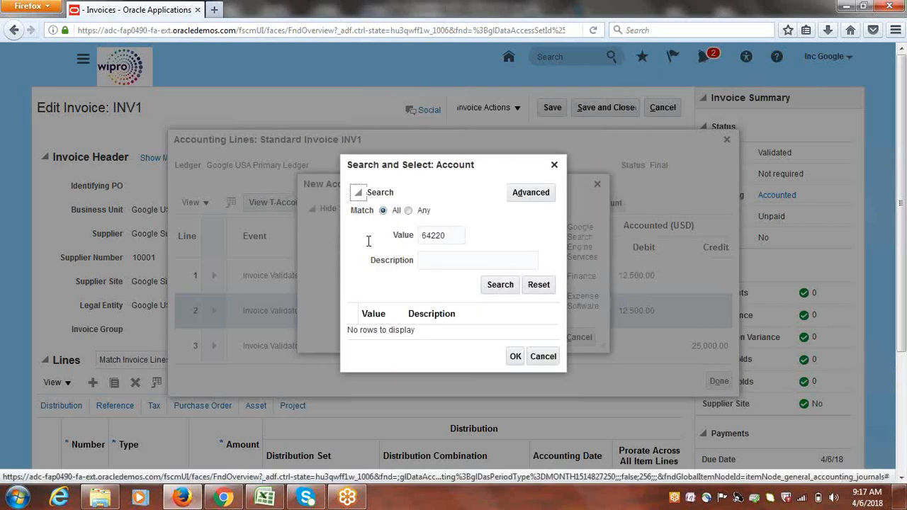
left_click(533, 201)
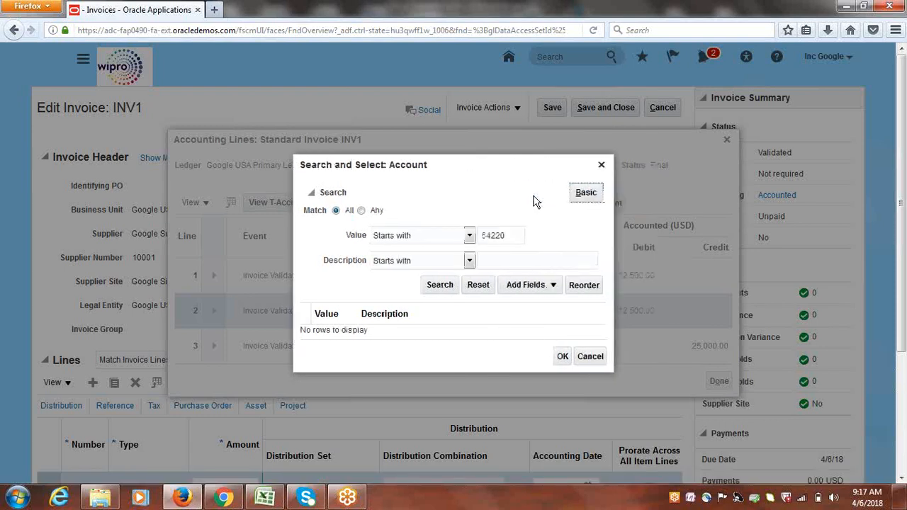
Replace the 64220 criterion with a description-contains 'Expense' search and run it
double_click(507, 236)
key("BackSpace")
left_click(469, 260)
left_click(388, 382)
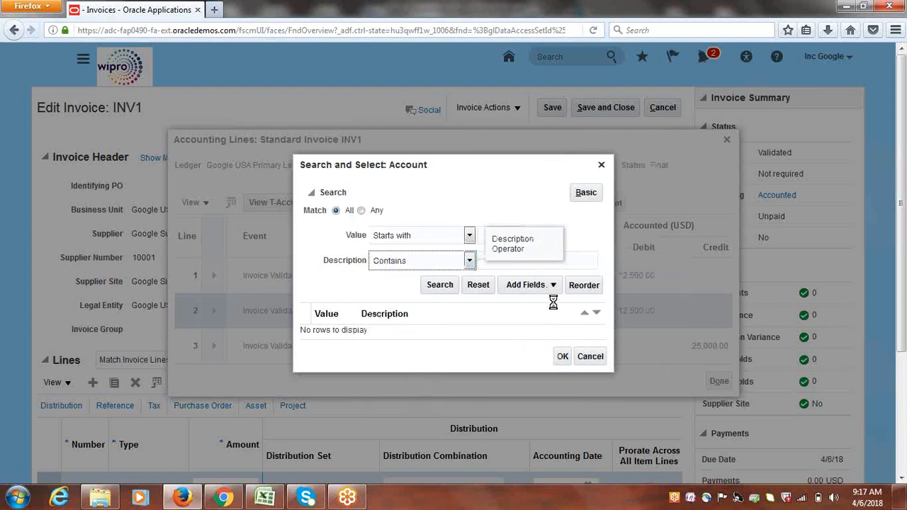
key("Tab")
type("Expense")
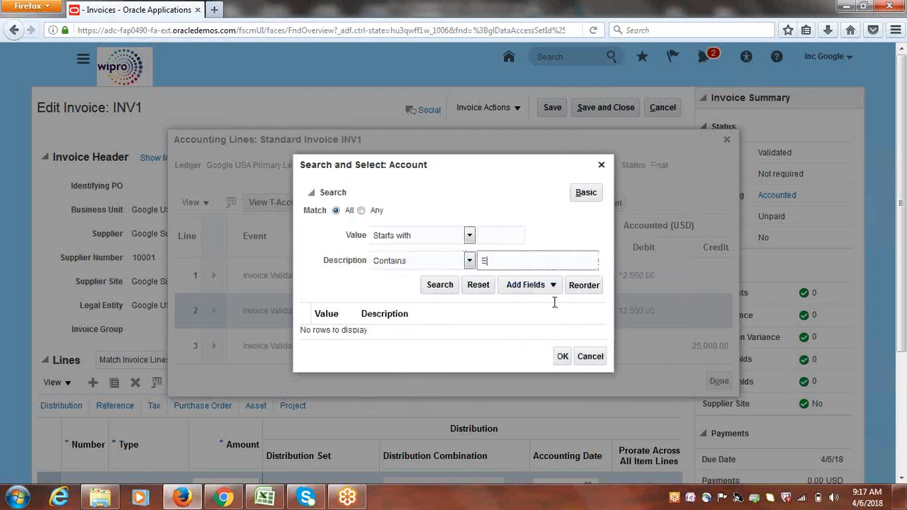
left_click(433, 285)
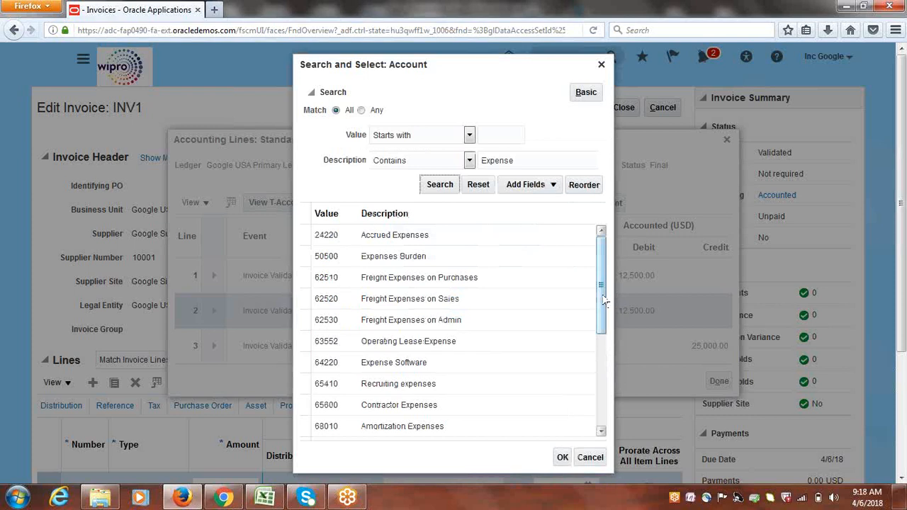
Choose 65600 Contractor Expenses, making the new combination 1000.1000.65600
left_click_drag(603, 301, 609, 365)
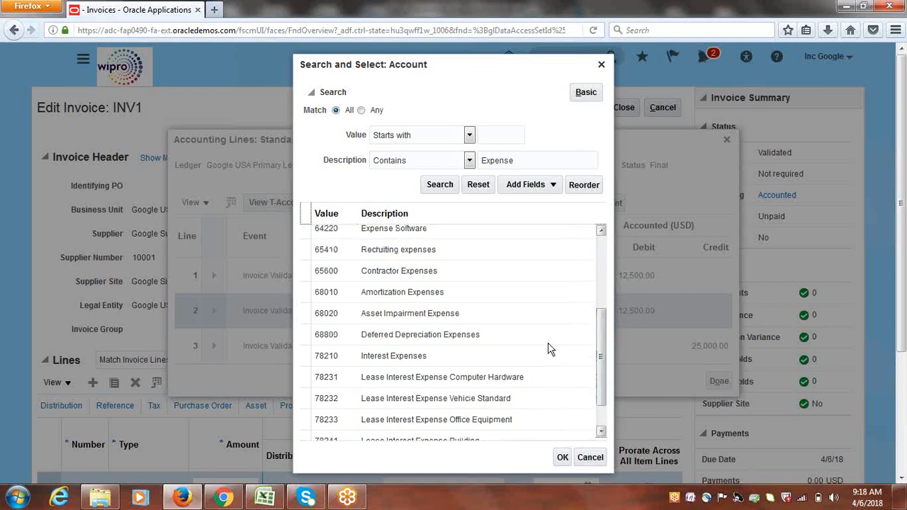
left_click(400, 273)
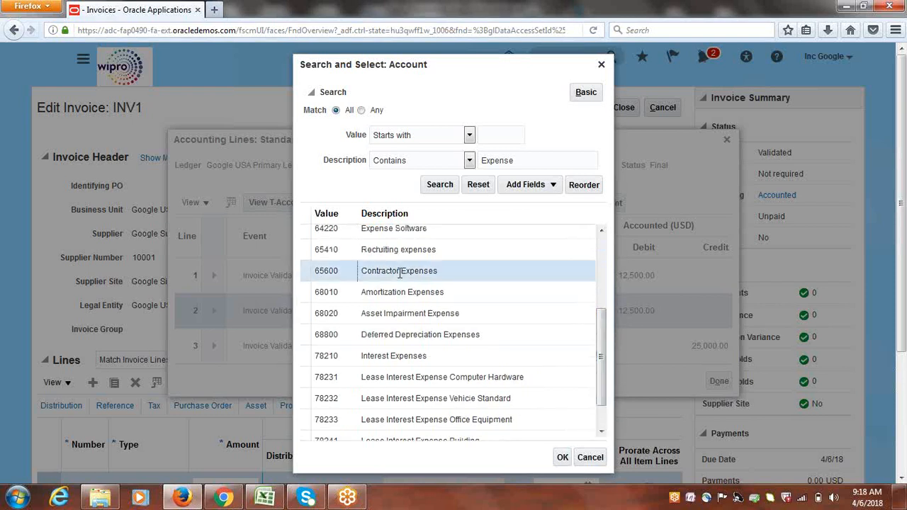
left_click(562, 457)
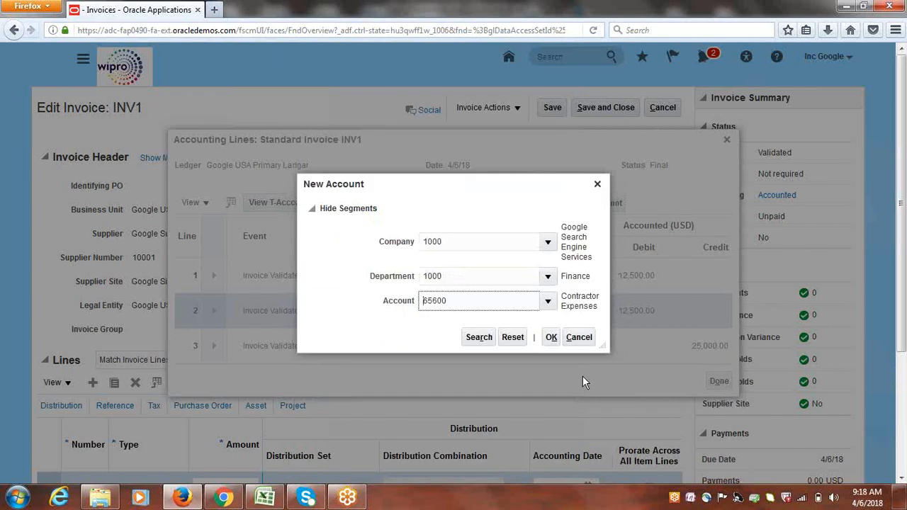
left_click(553, 338)
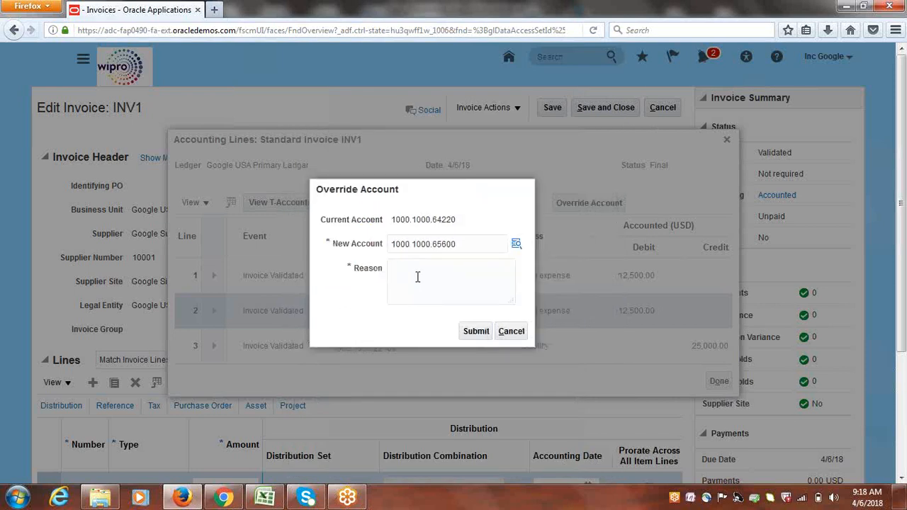
Enter override reason 'Correction' and submit the account override
left_click(417, 277)
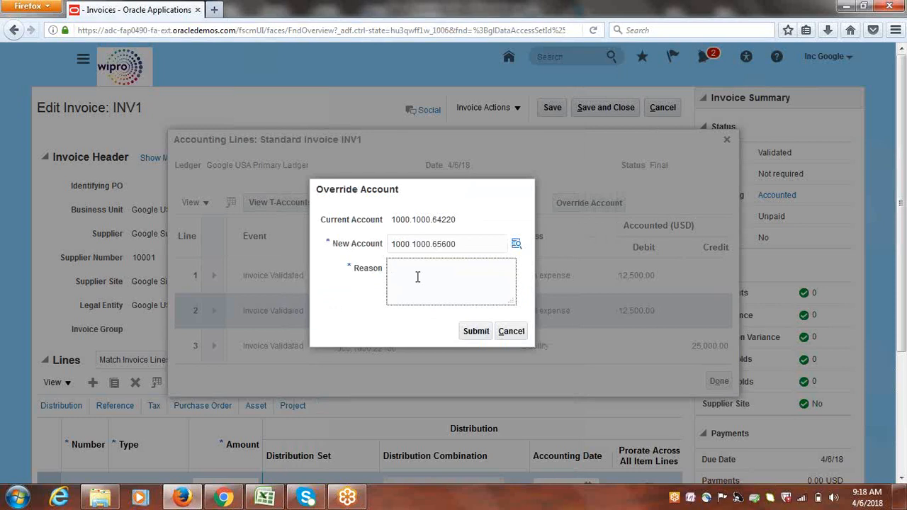
type("Correction")
left_click(476, 334)
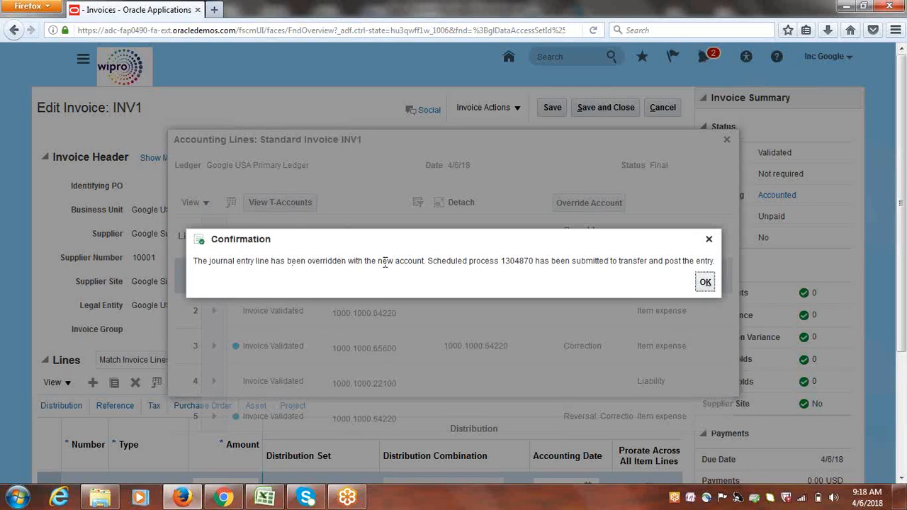
double_click(503, 263)
Dismiss the confirmation, review the 1000.1000.65600 correction and reversal lines, and return to Edit Invoice
left_click(704, 282)
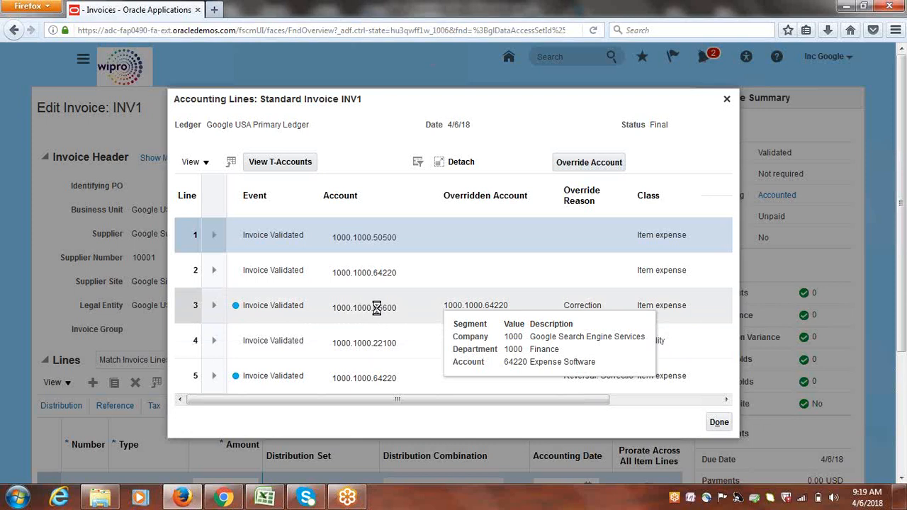
mouse_move(377, 308)
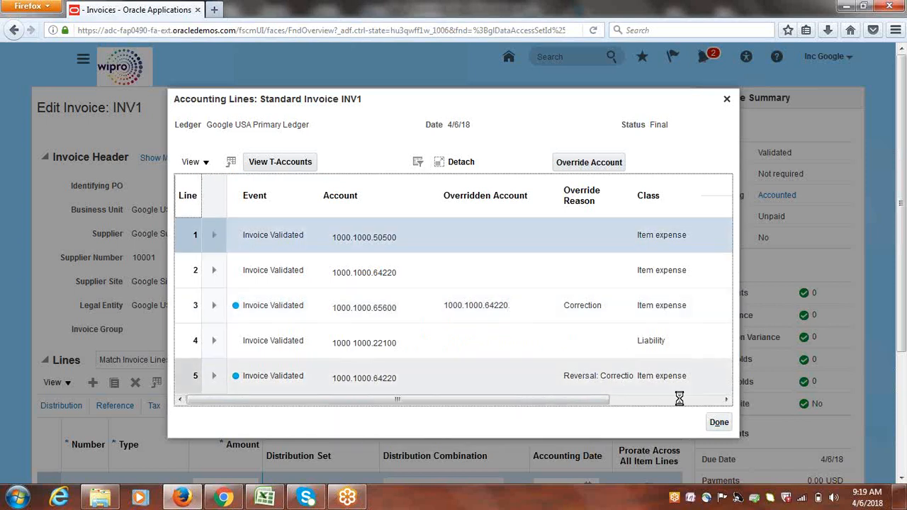
left_click(719, 422)
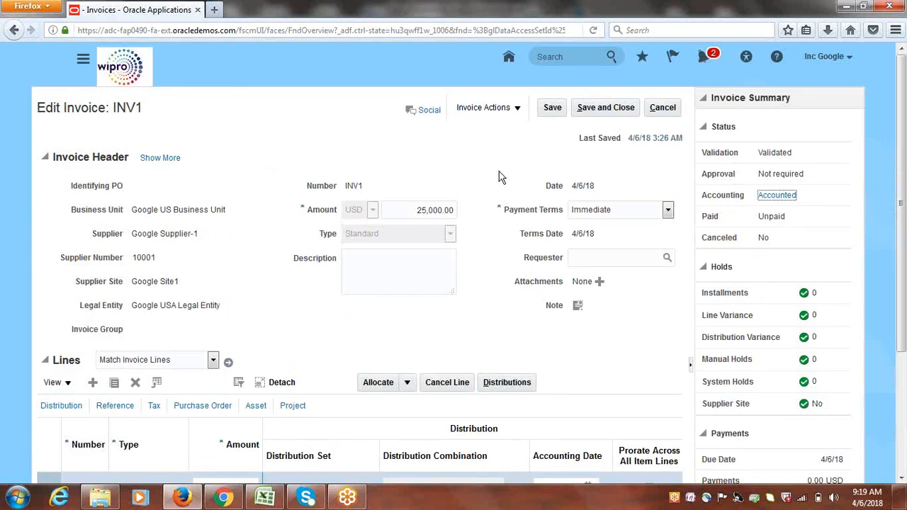
Save and close INV1, then go to Manage Journals under General Accounting > Journals
left_click(598, 108)
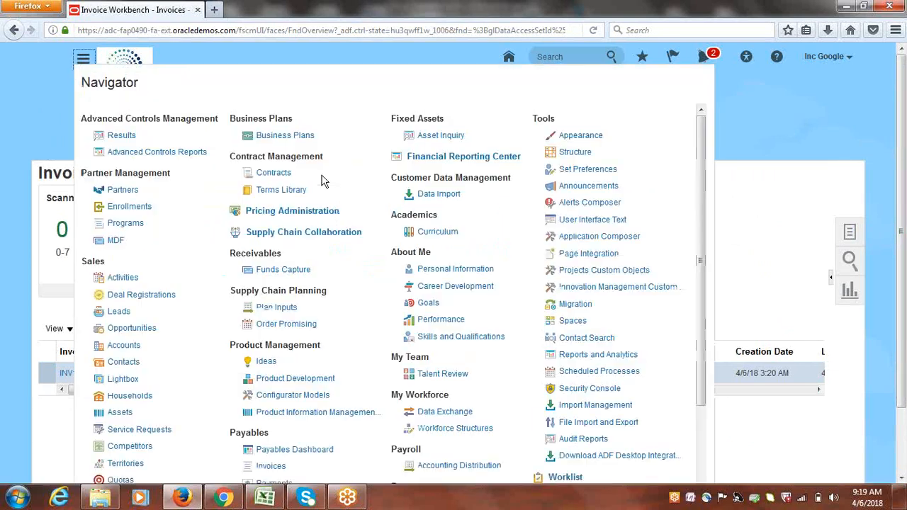
left_click_drag(703, 230, 713, 341)
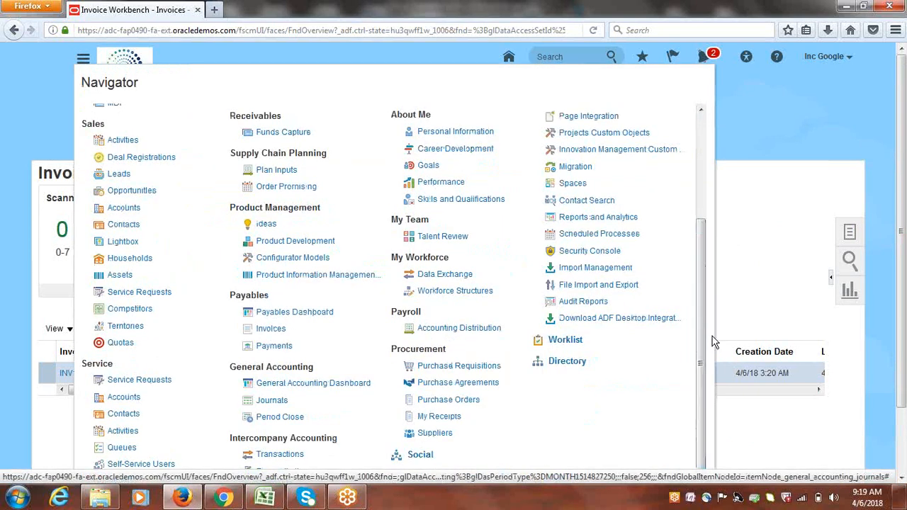
left_click(273, 401)
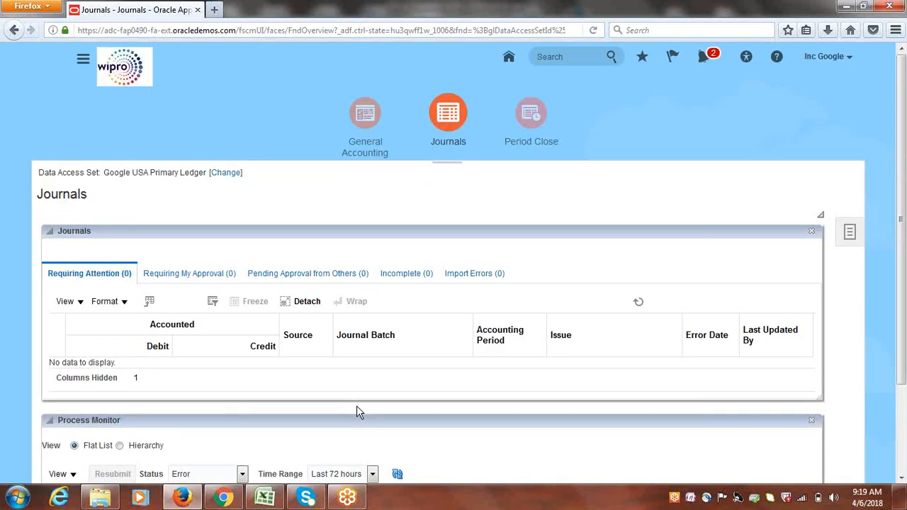
left_click(850, 230)
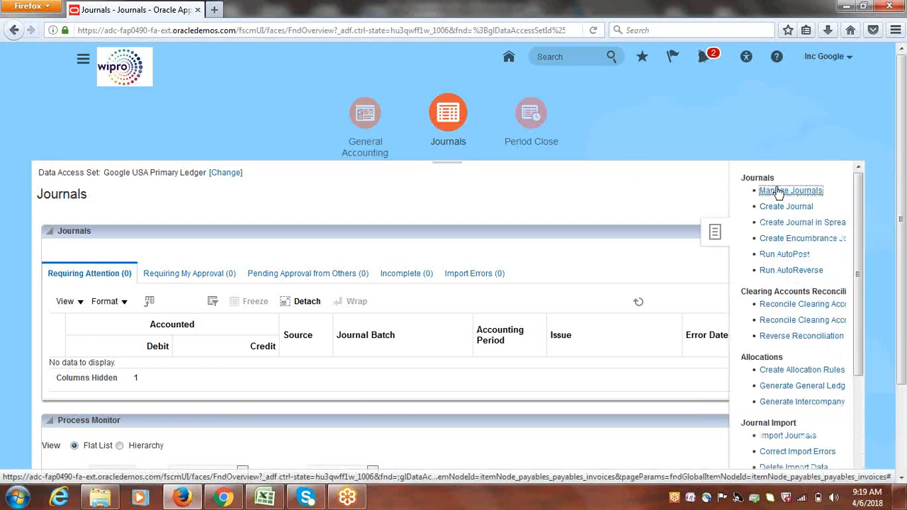
left_click(778, 192)
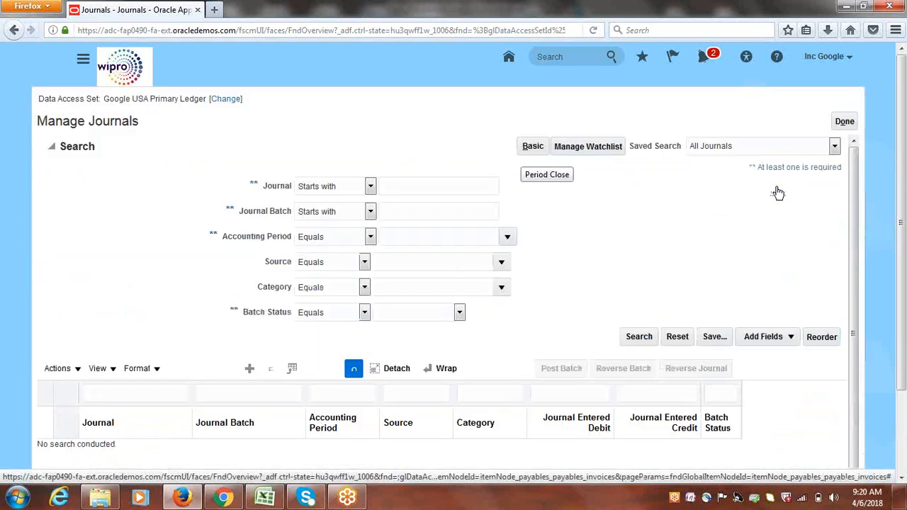
Set the accounting period to Apr-18 and search for the Payables journal source
left_click(511, 237)
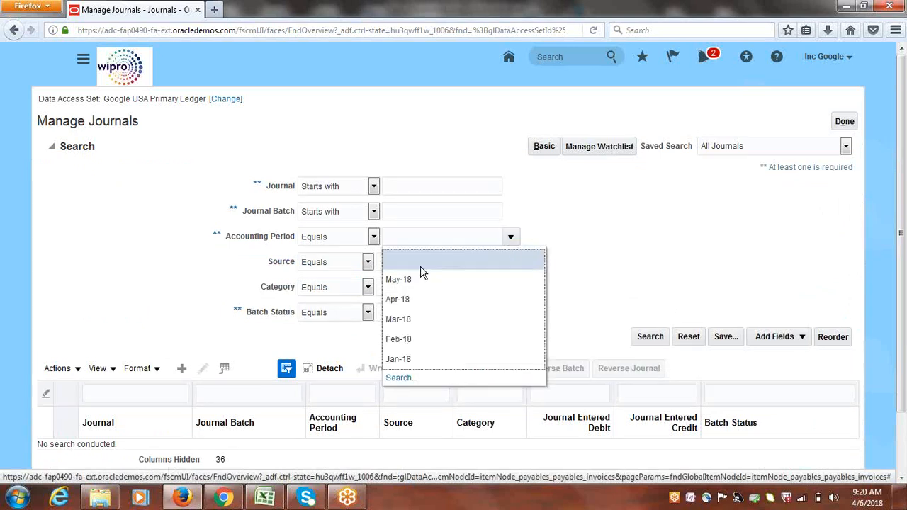
left_click(407, 301)
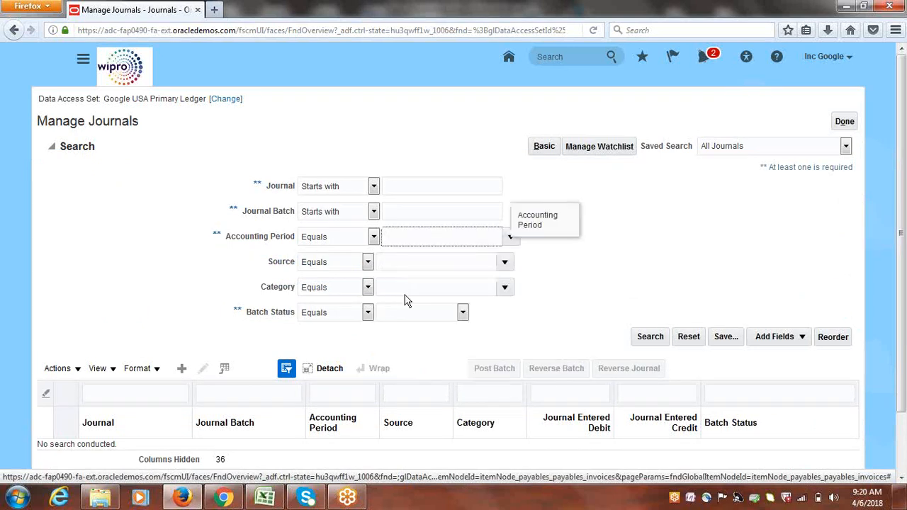
left_click(507, 262)
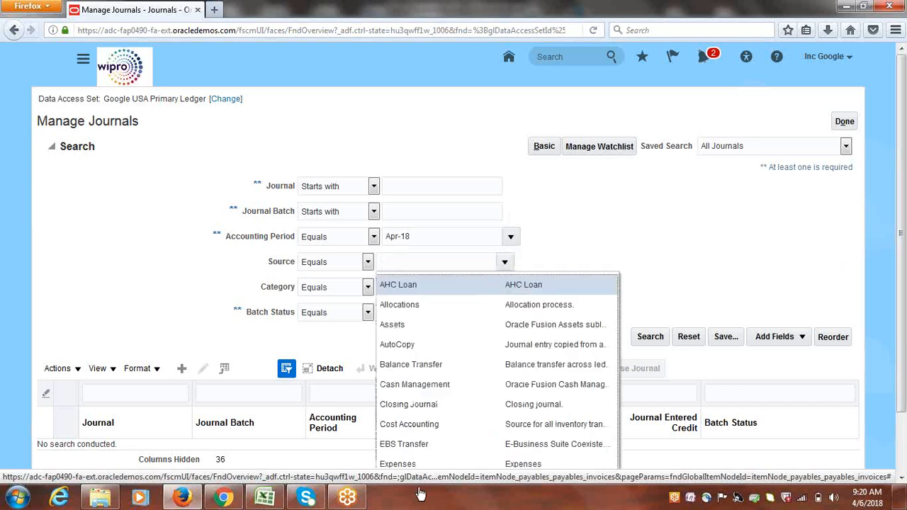
scroll(893, 219, "down", 2)
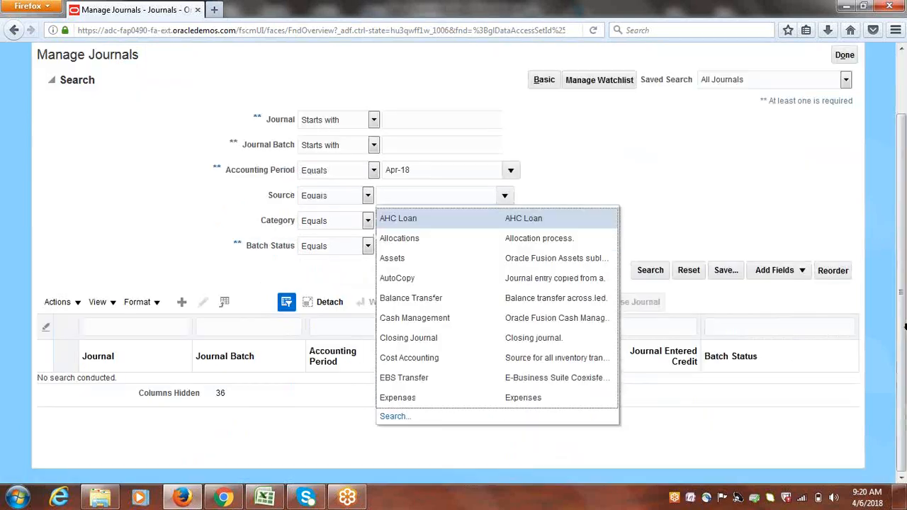
left_click(394, 424)
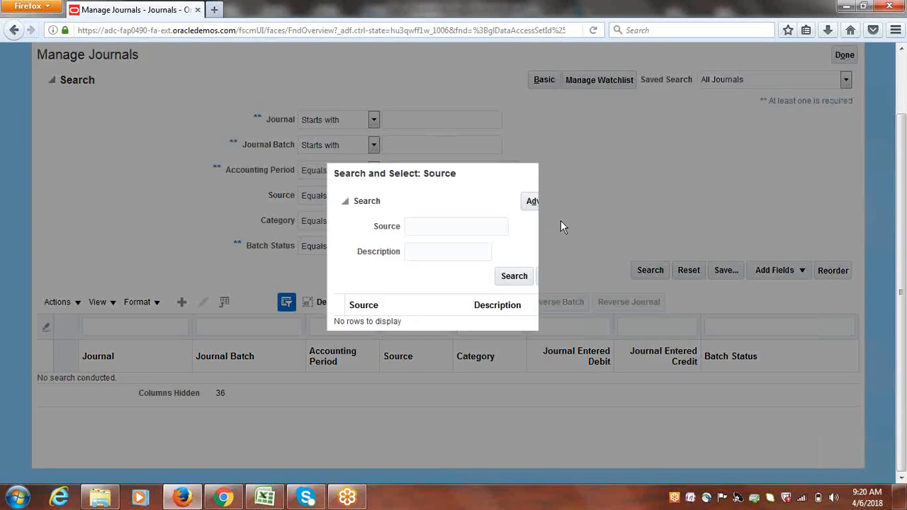
left_click(468, 228)
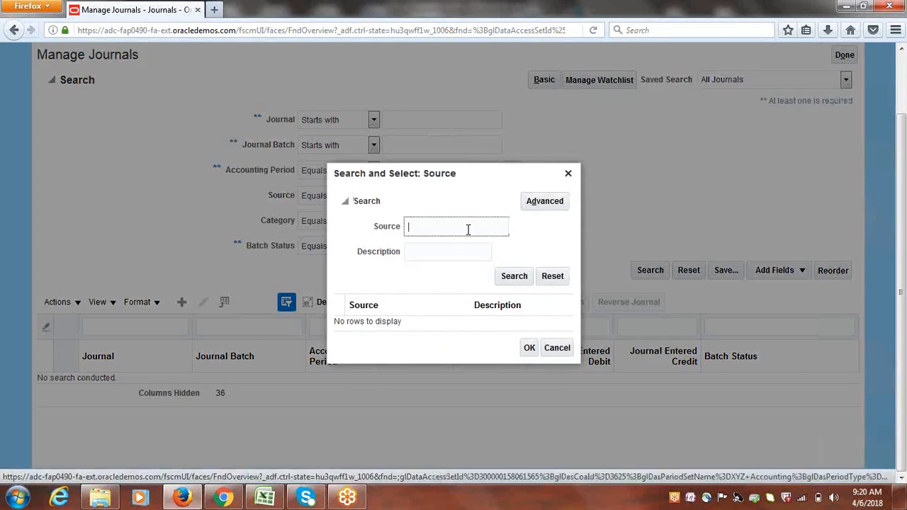
type("Payables")
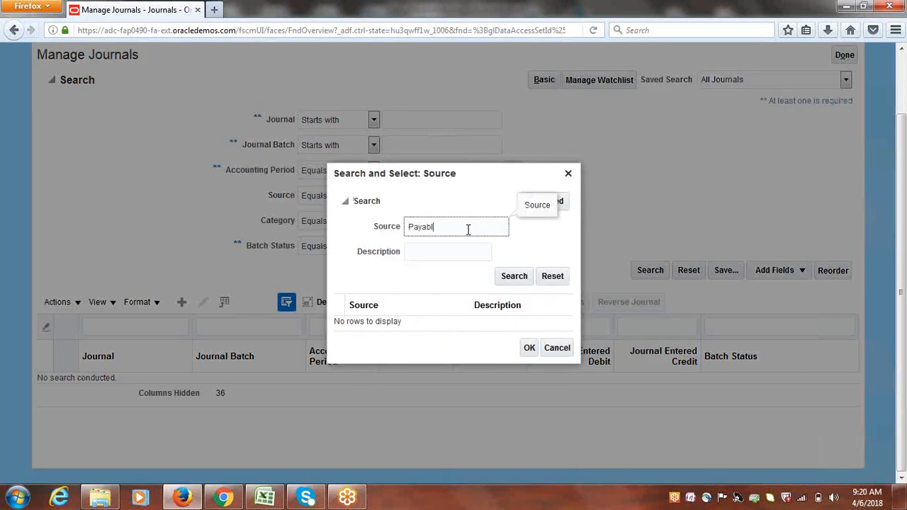
left_click(508, 277)
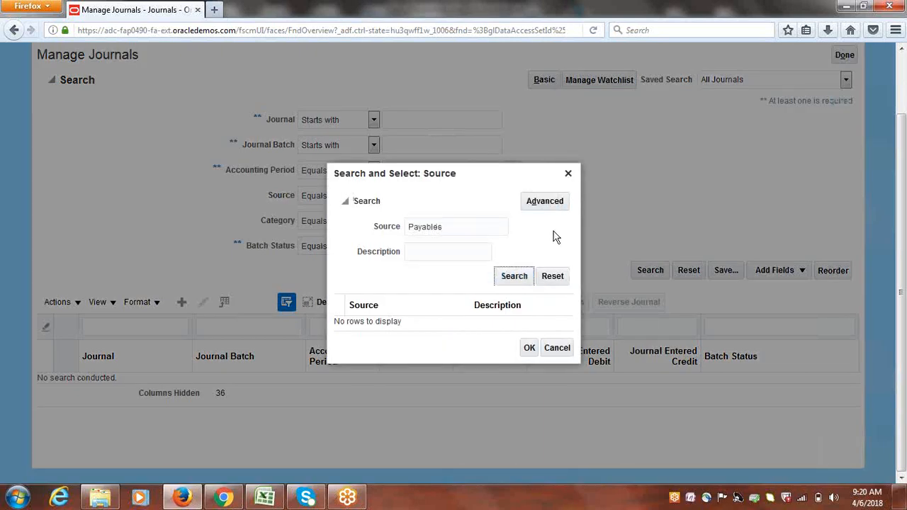
Use Payables as source, run the search, and open the 12,500.00 Purchase Invoices journal
left_click(401, 319)
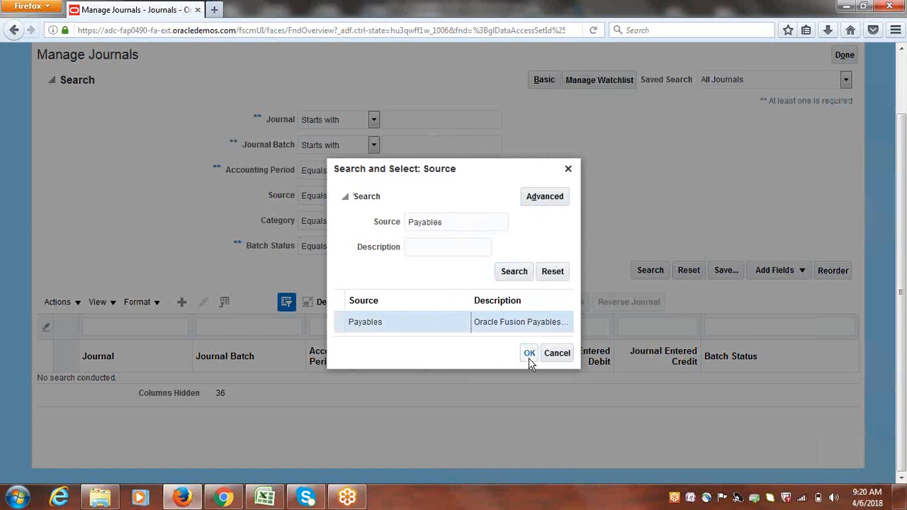
left_click(530, 354)
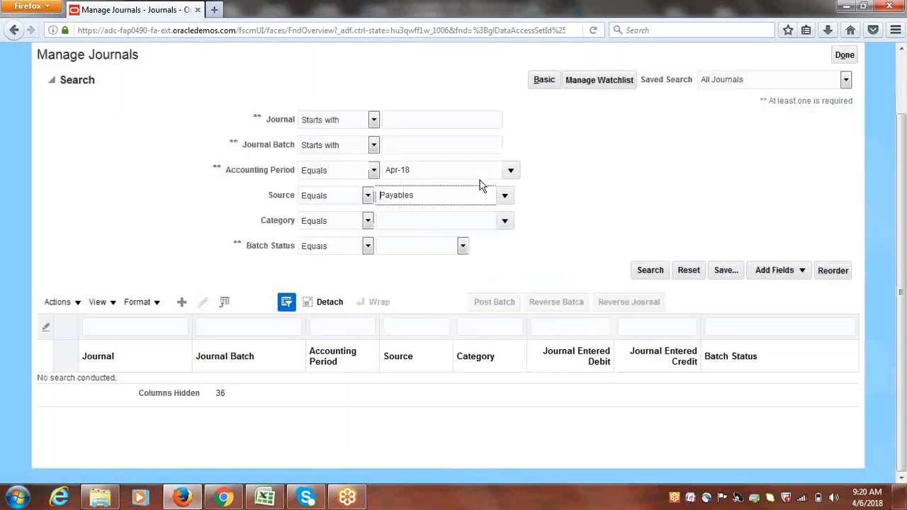
left_click(650, 274)
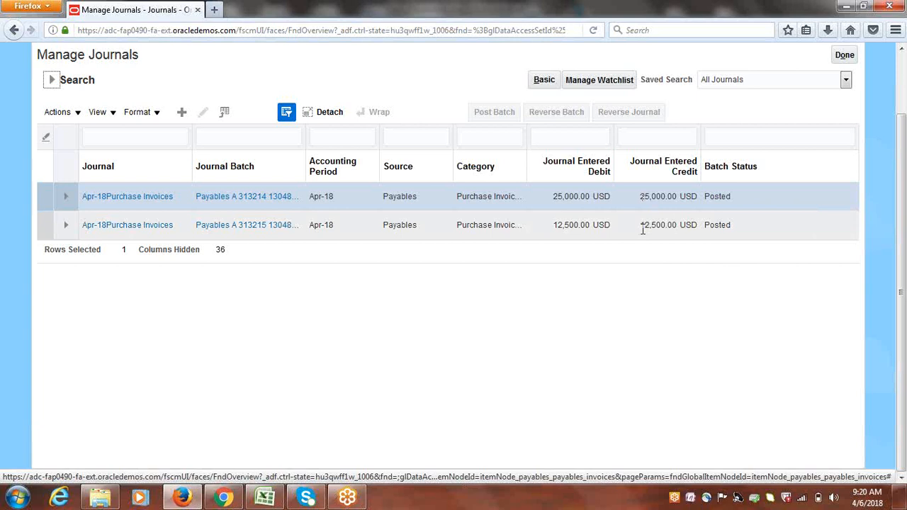
left_click(148, 230)
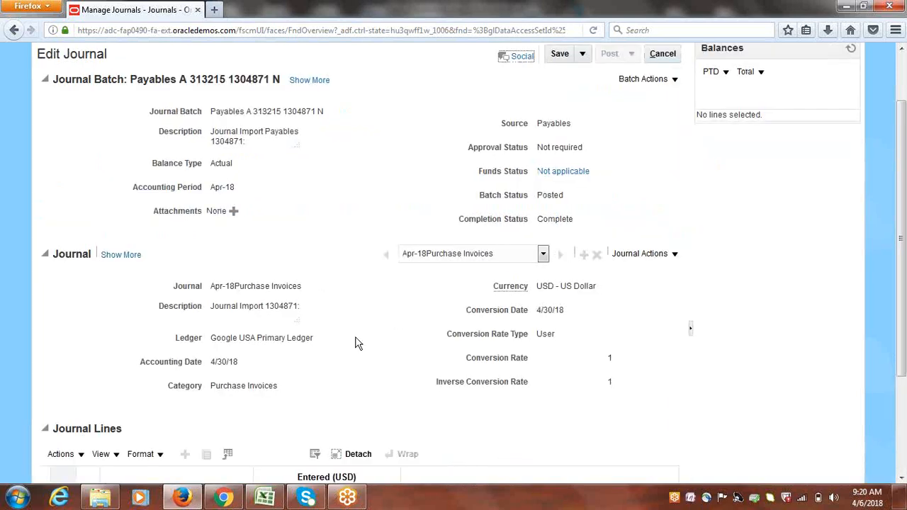
Check the 12,500.00 journal lines: credit 1000.1000.64220, debit 1000.1000.65600 Contractor Expenses
left_click_drag(902, 172, 904, 305)
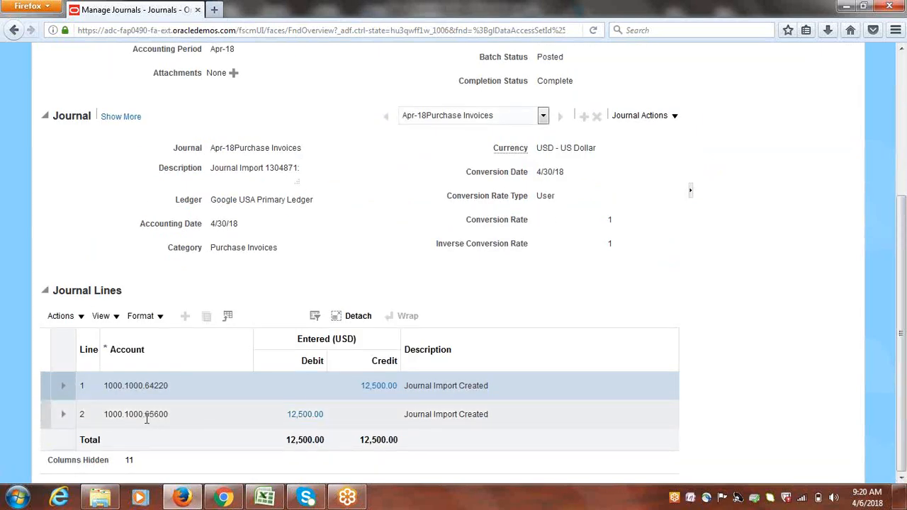
mouse_move(147, 419)
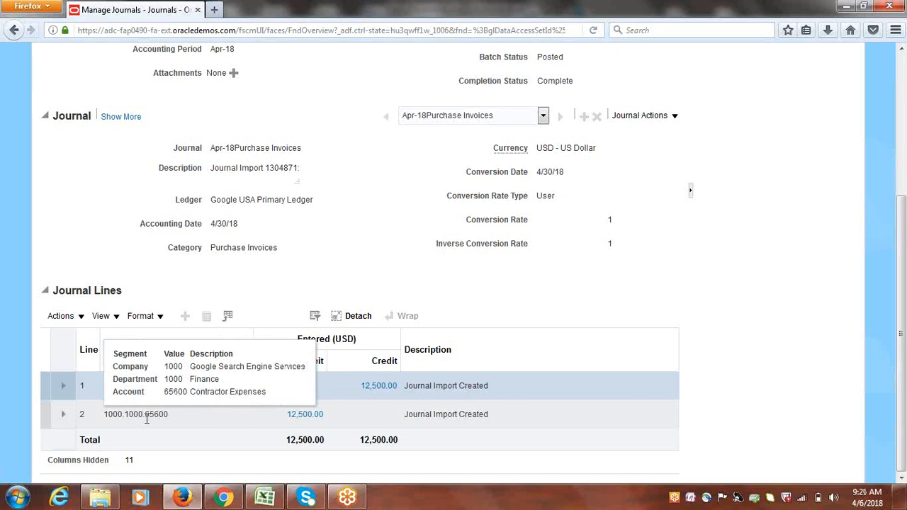
scroll(273, 202, "up", 4)
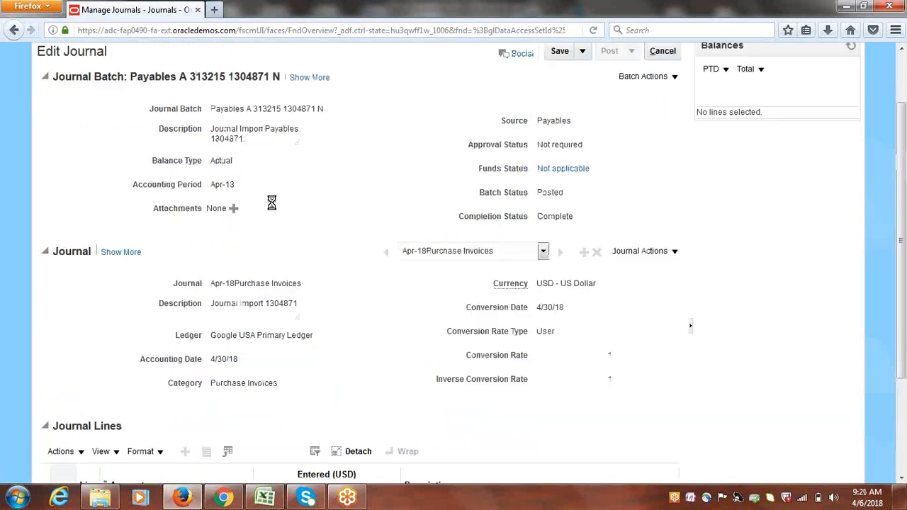
scroll(307, 426, "down", 4)
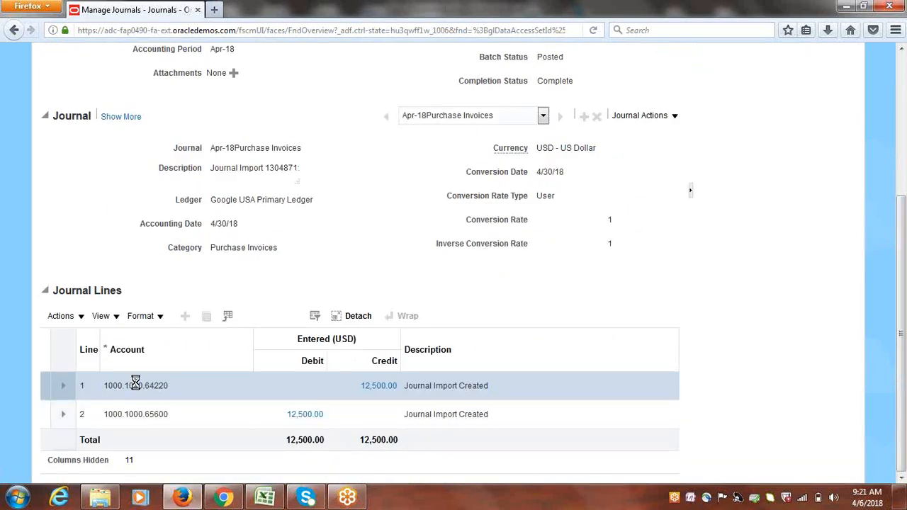
mouse_move(136, 383)
left_click(306, 417)
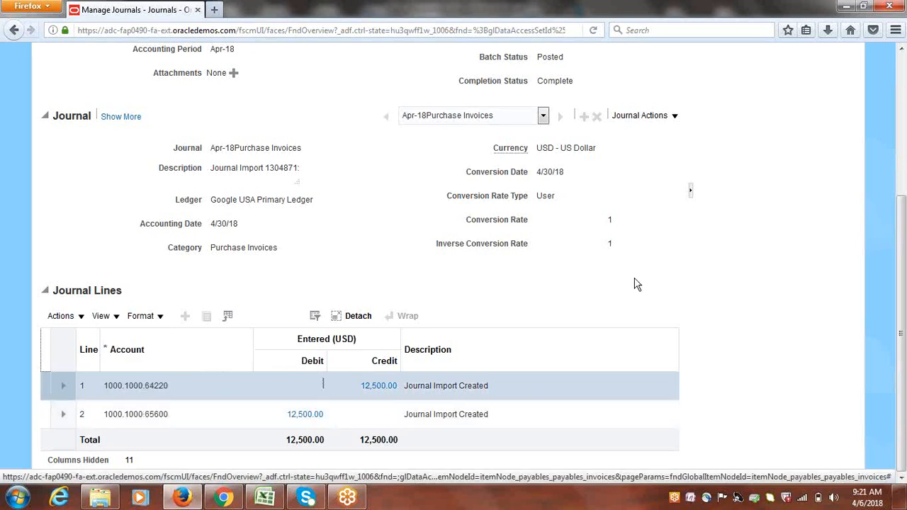
left_click(759, 308)
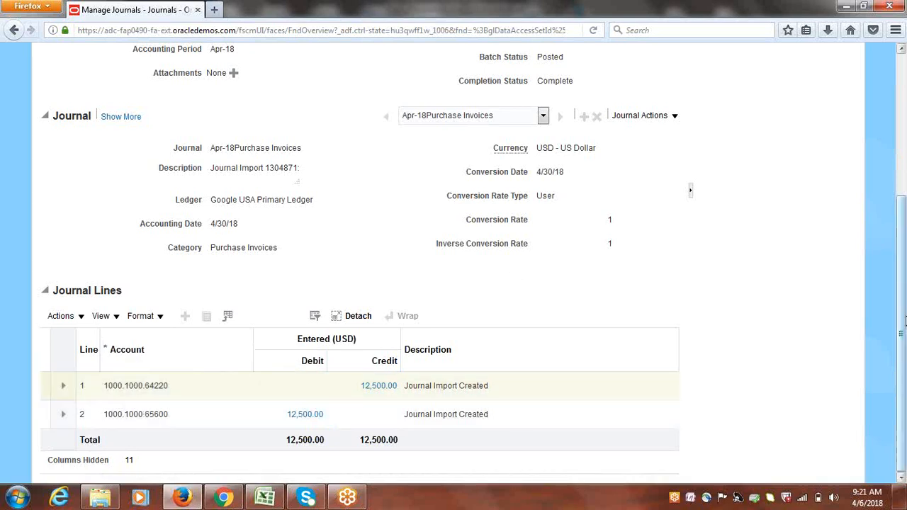
left_click_drag(902, 343, 899, 190)
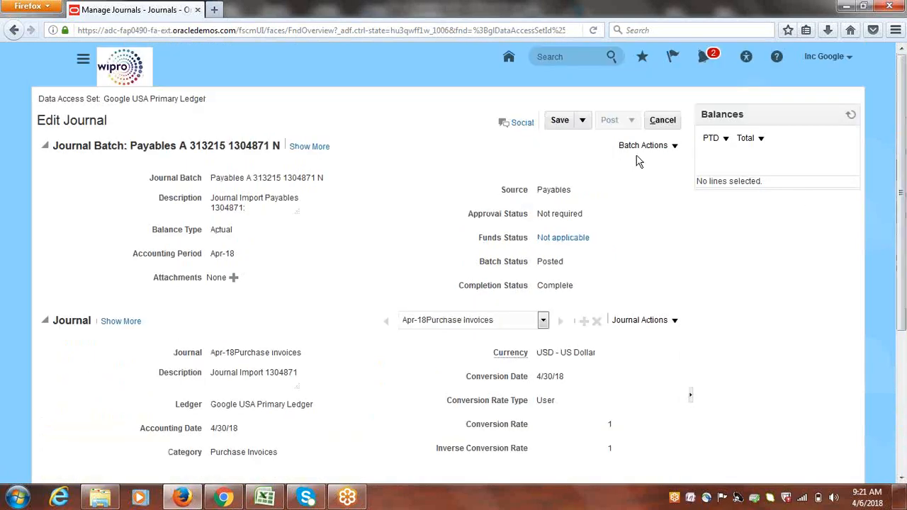
Cancel out of the journal and review the Process Monitor's AutoReverse Journals error
left_click(663, 119)
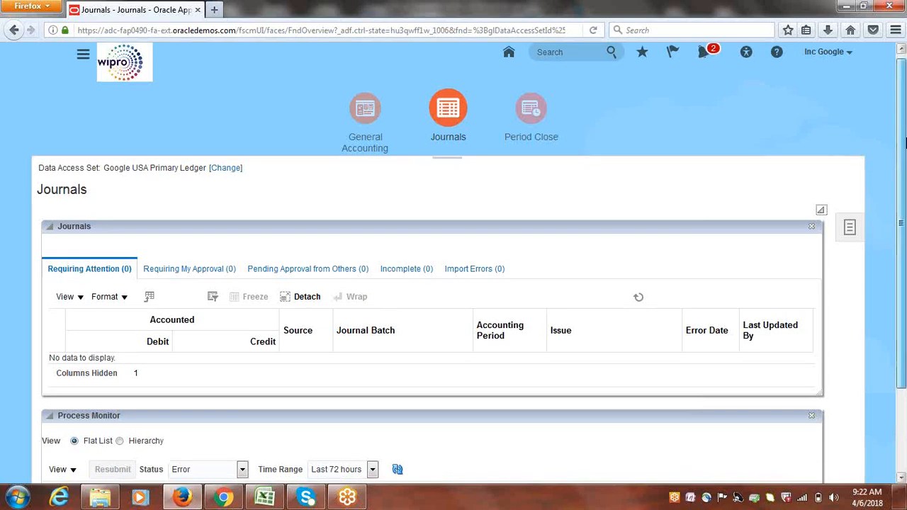
left_click_drag(903, 124, 905, 216)
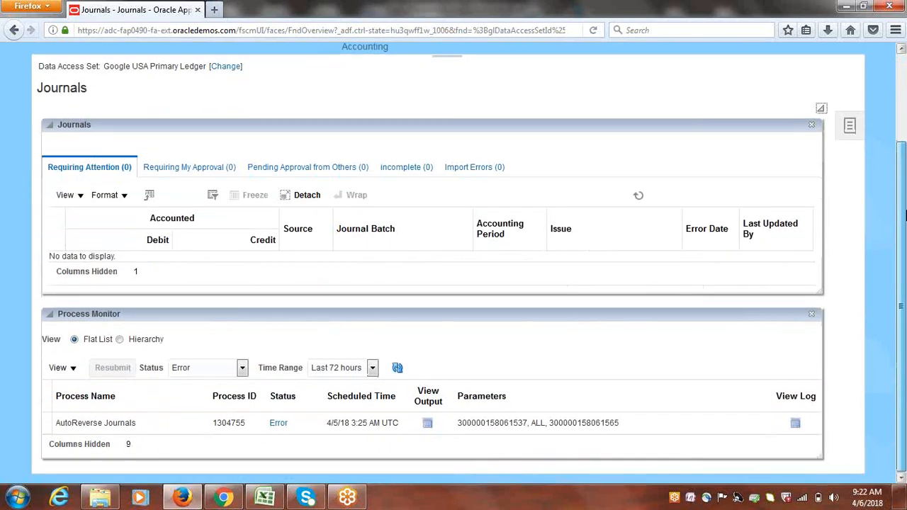
left_click_drag(904, 216, 902, 106)
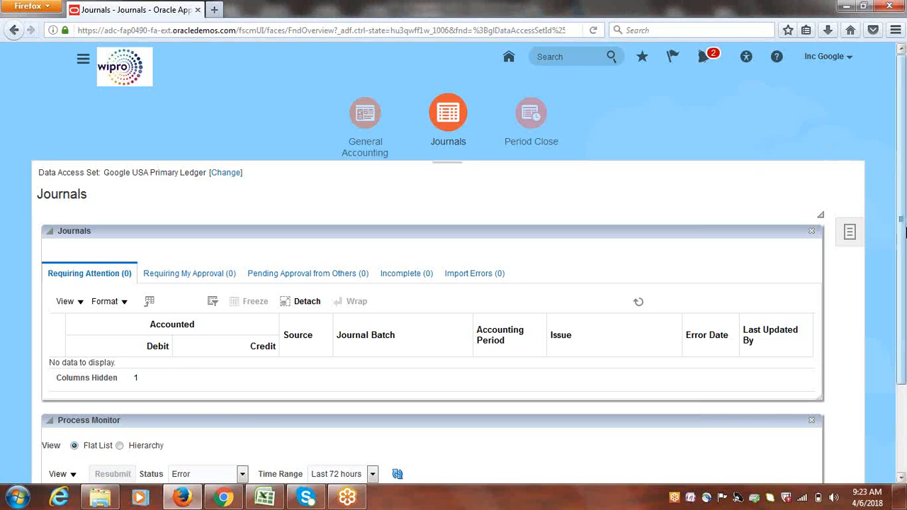
Review the Journals overview showing zero journals requiring attention, then bring up the Navigator
left_click_drag(905, 234, 886, 183)
left_click_drag(902, 84, 903, 115)
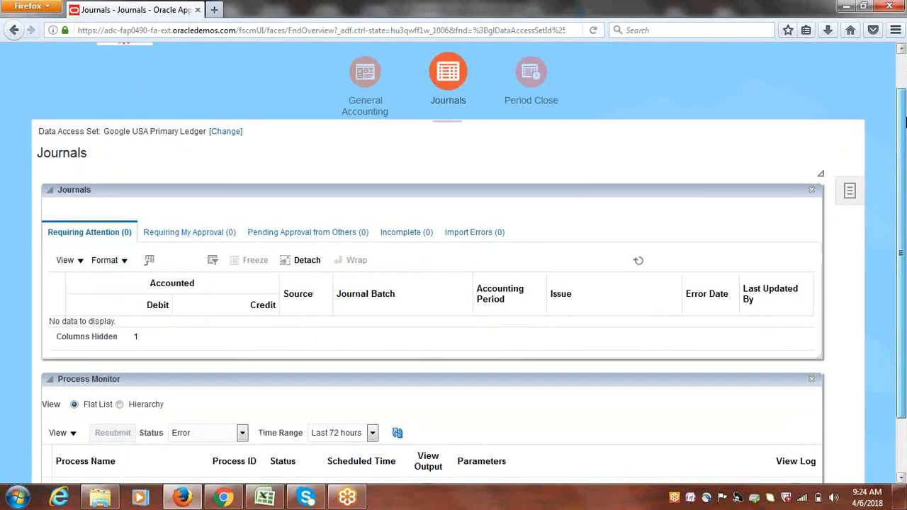
left_click_drag(904, 116, 904, 74)
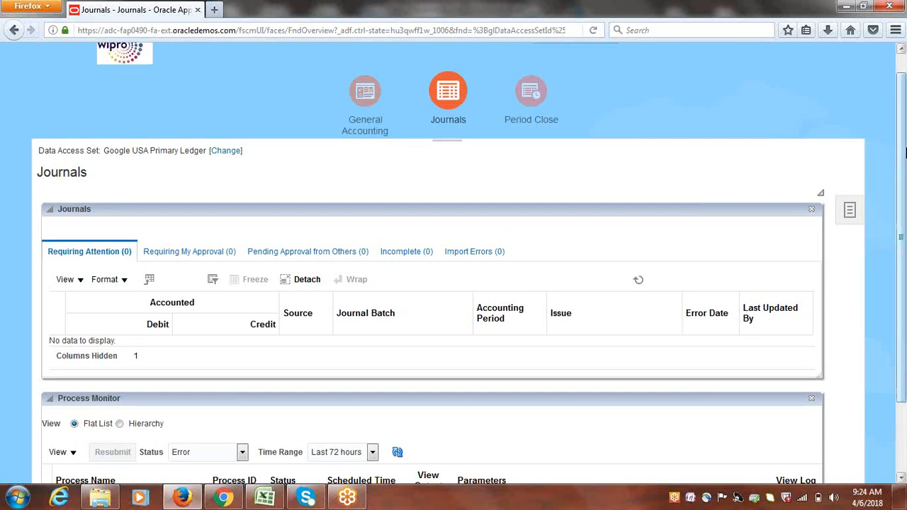
left_click_drag(903, 151, 904, 132)
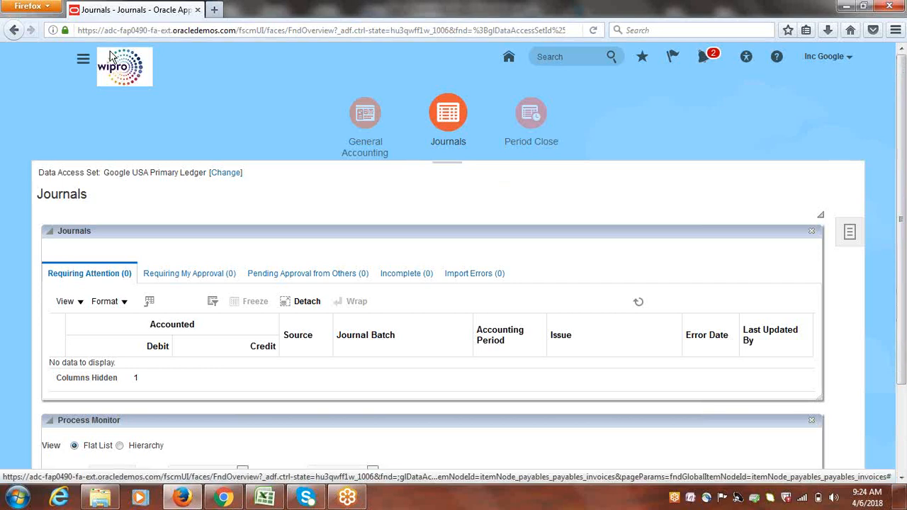
left_click(83, 62)
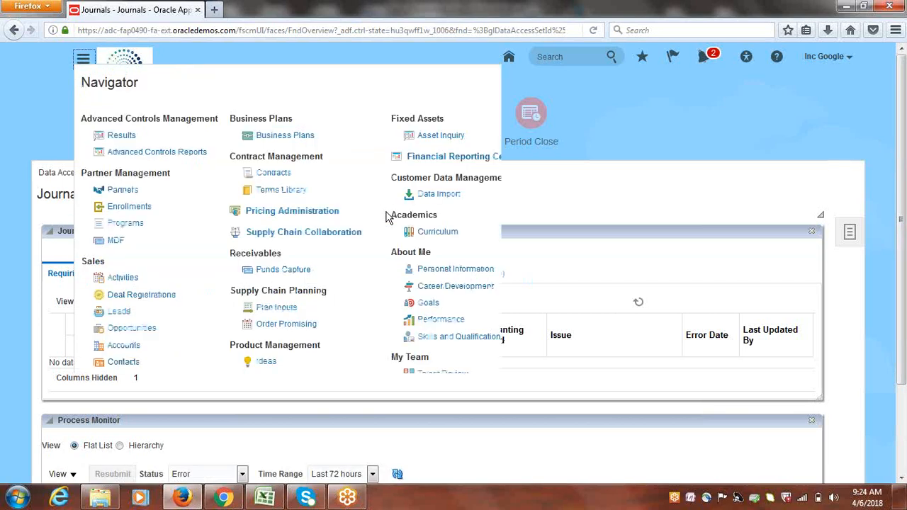
Open Payables > Invoices, list the last 24 hours' invoices, and select INV1 (25,000.00 USD)
scroll(616, 211, "down", 3)
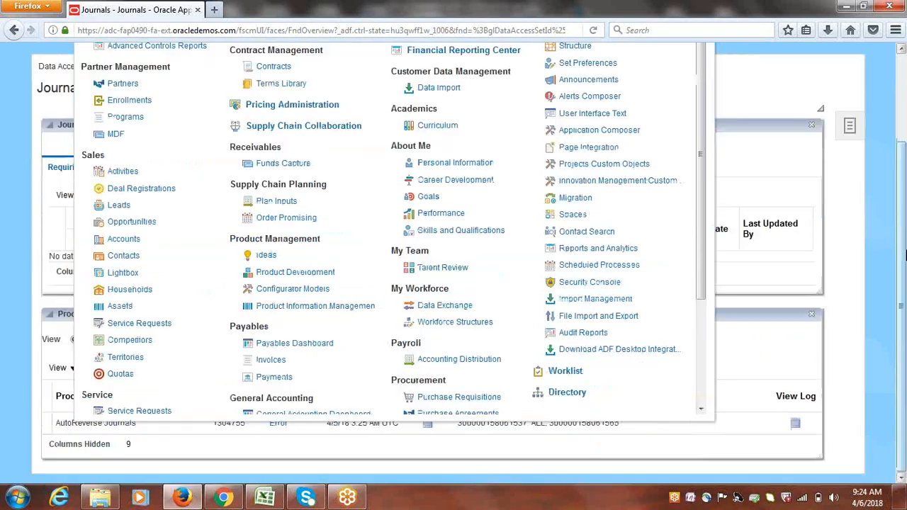
left_click(83, 53)
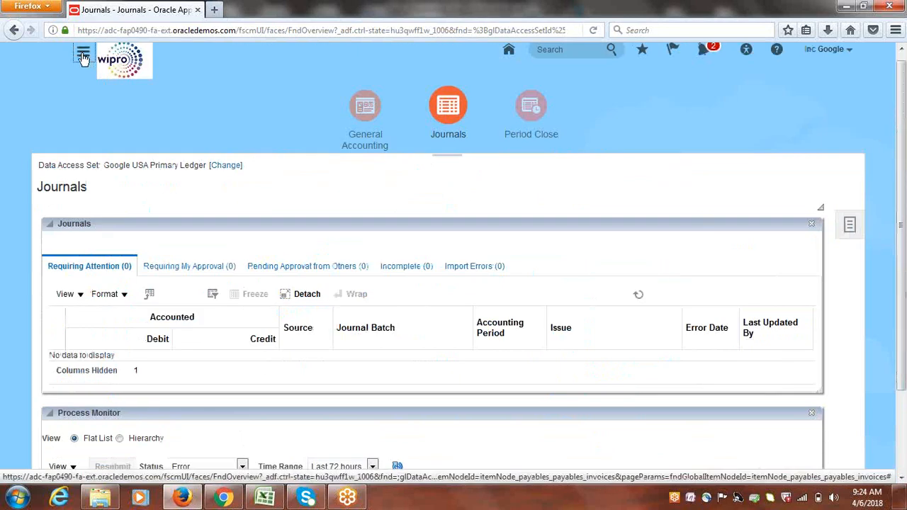
left_click_drag(702, 226, 699, 293)
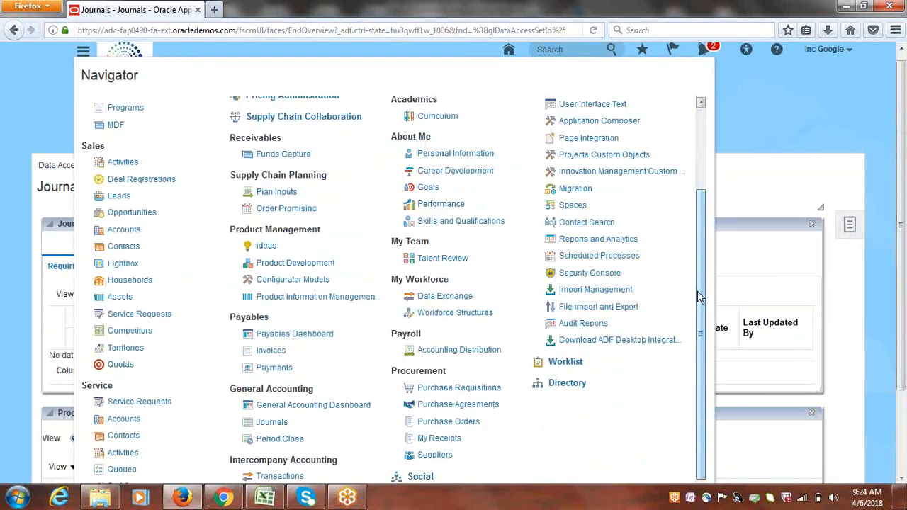
left_click(262, 354)
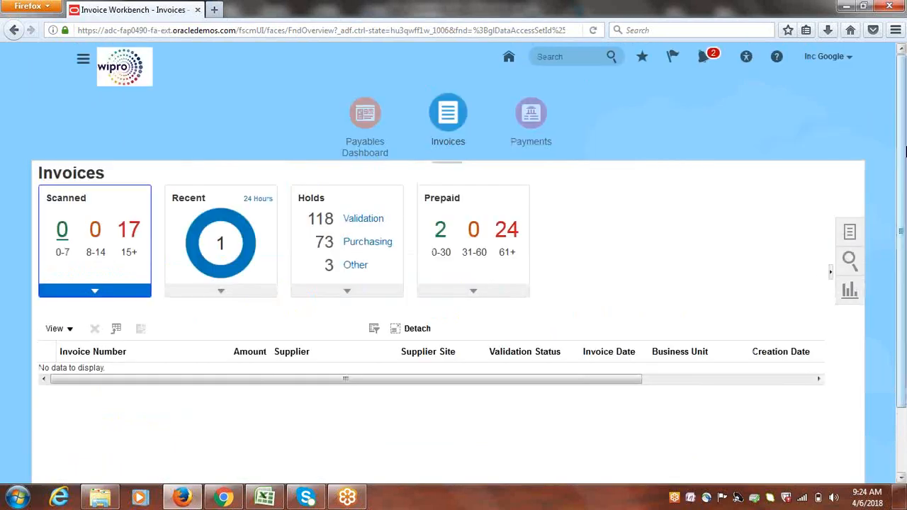
left_click(221, 245)
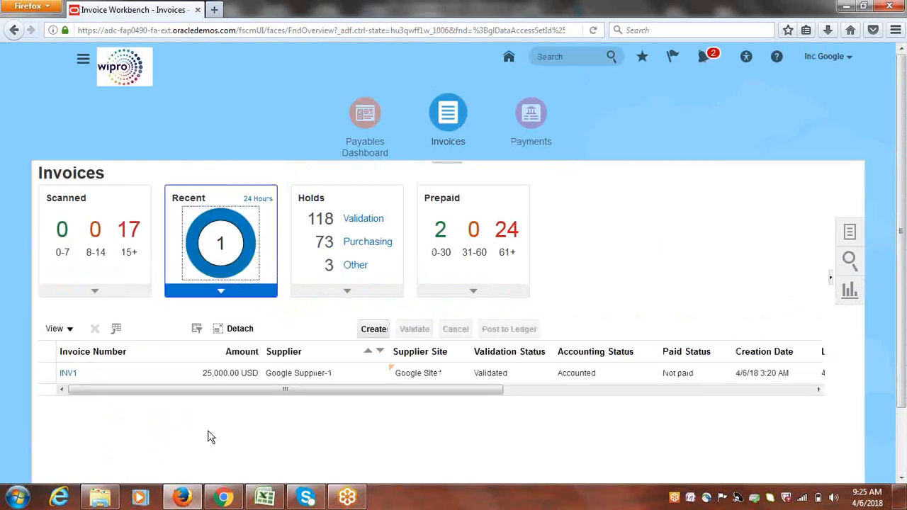
left_click(375, 333)
left_click(47, 374)
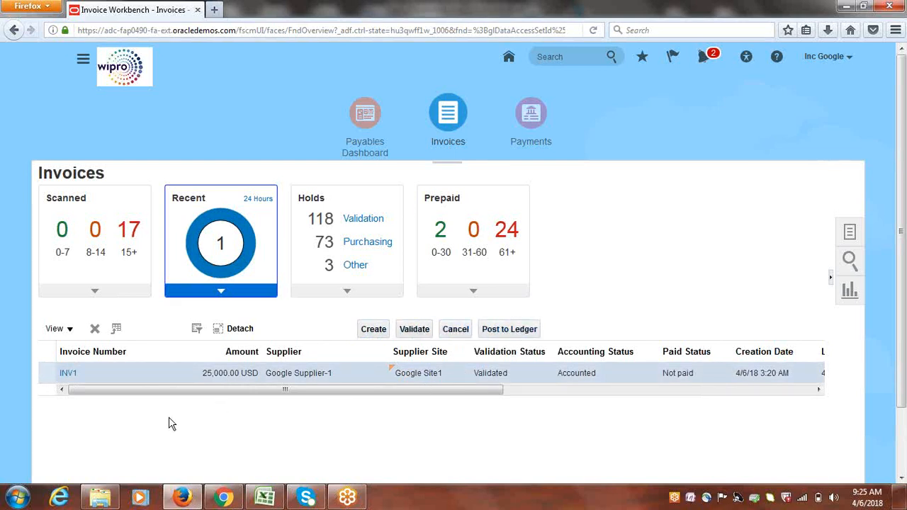
Review INV1's payment terms, keep Immediate, and close the invoice without saving
left_click(68, 376)
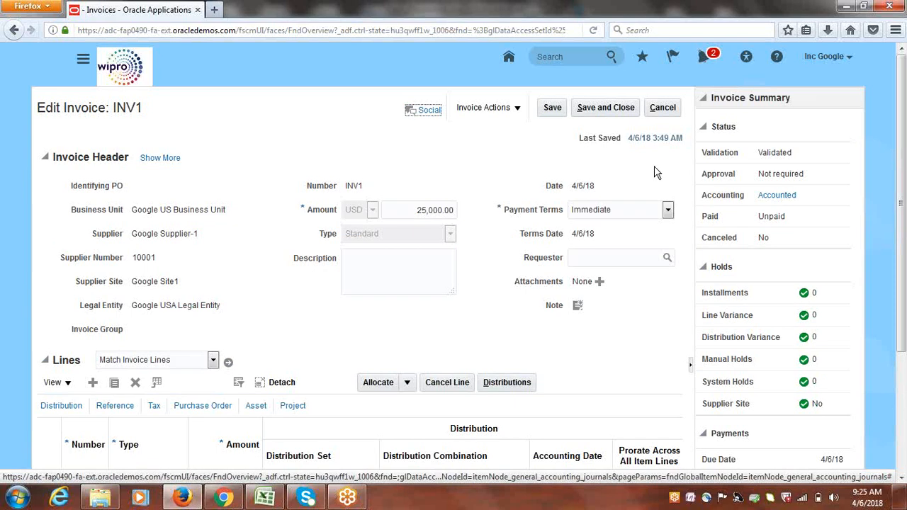
left_click(668, 211)
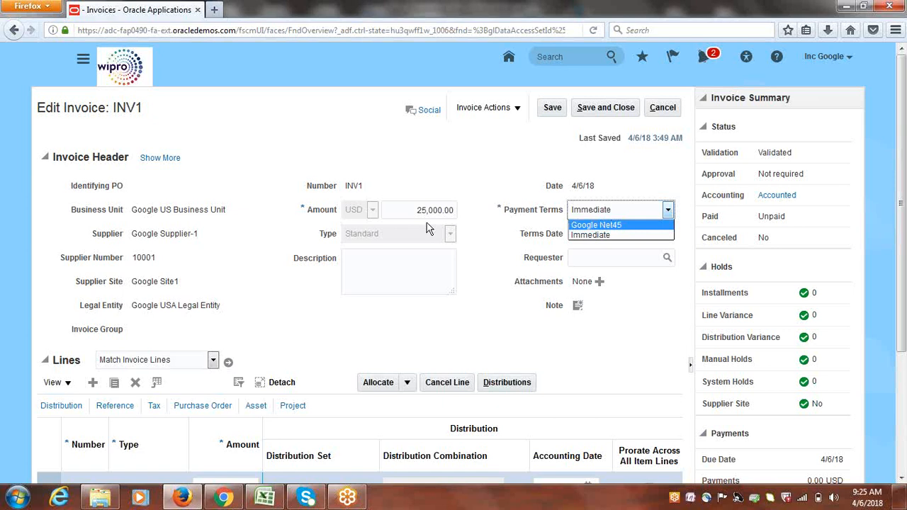
left_click(180, 210)
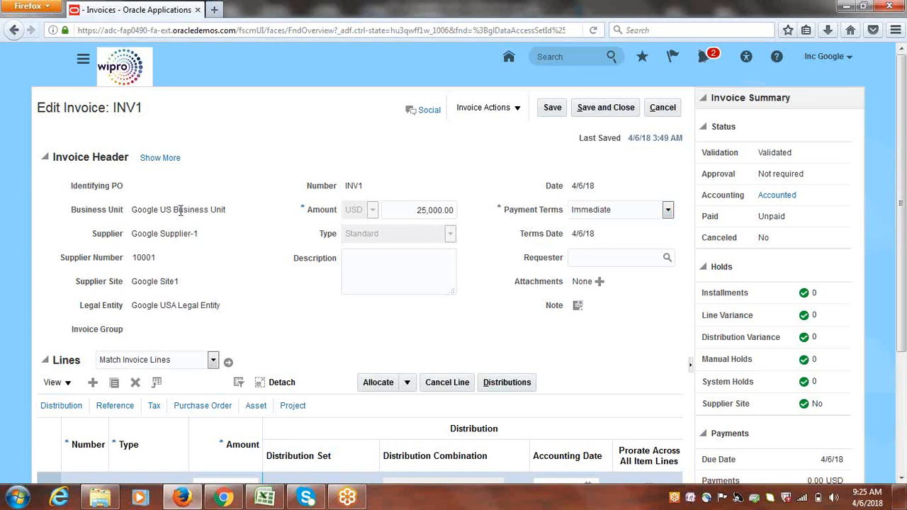
left_click(603, 217)
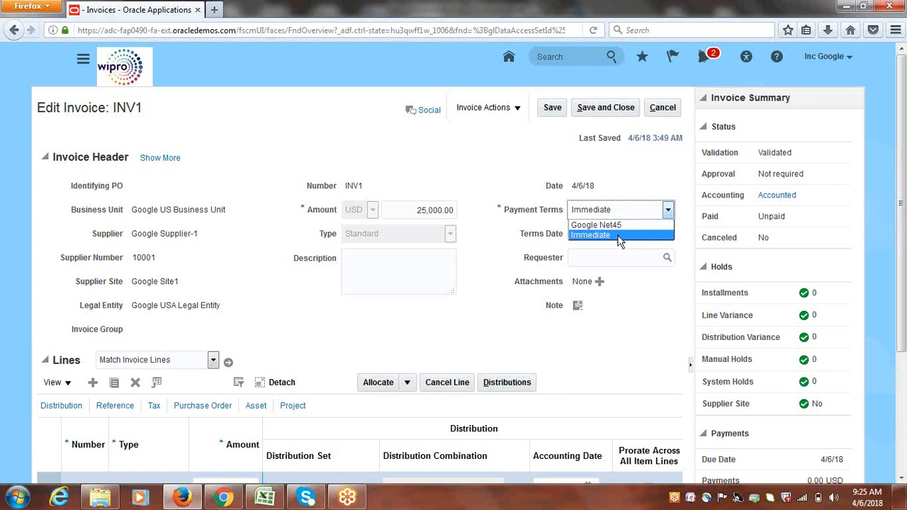
left_click(627, 176)
left_click(664, 107)
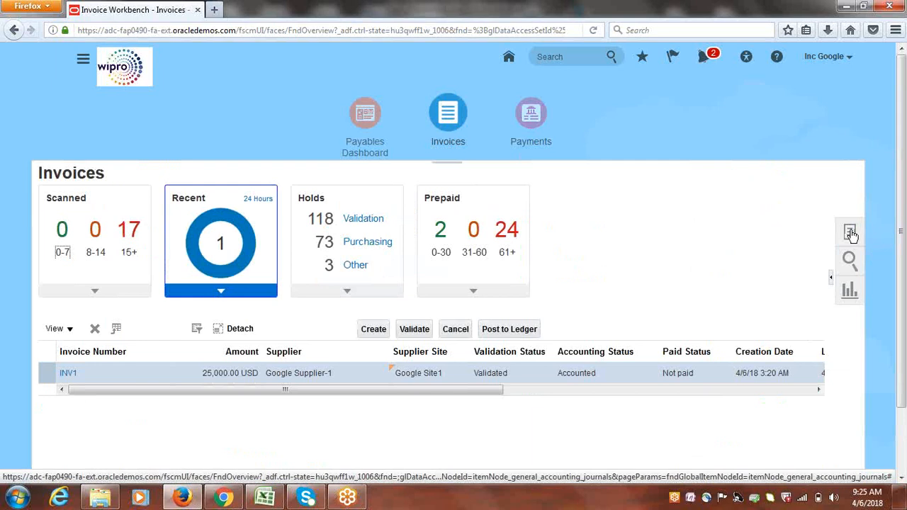
Start a blank invoice defaulting to Google US Business Unit, Standard type and Immediate terms
left_click(371, 329)
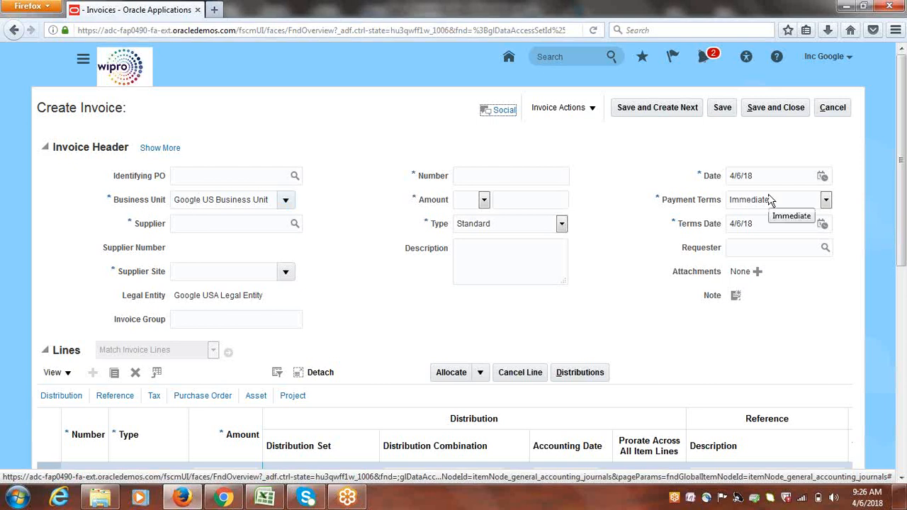
Cancel the blank Create Invoice page to return to the list showing INV1
left_click(834, 108)
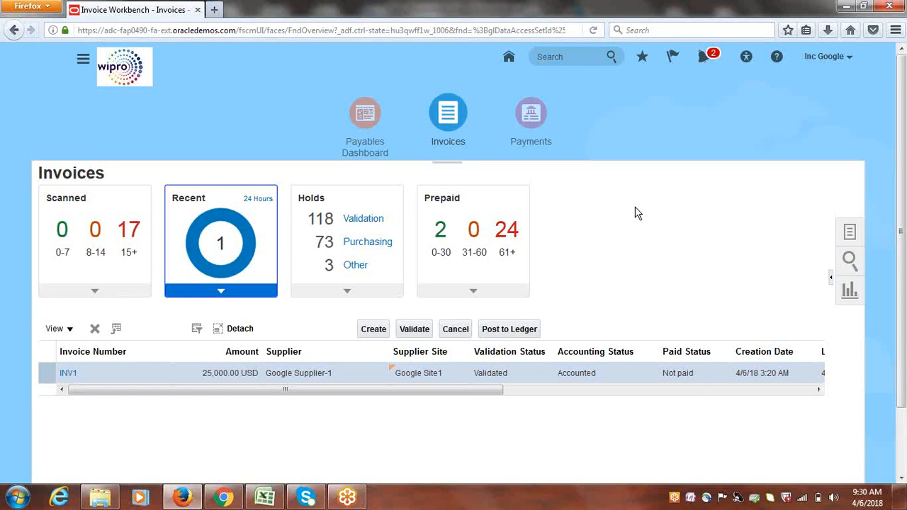
Open invoice INV1 from the Invoices workbench table
left_click_drag(483, 391, 401, 372)
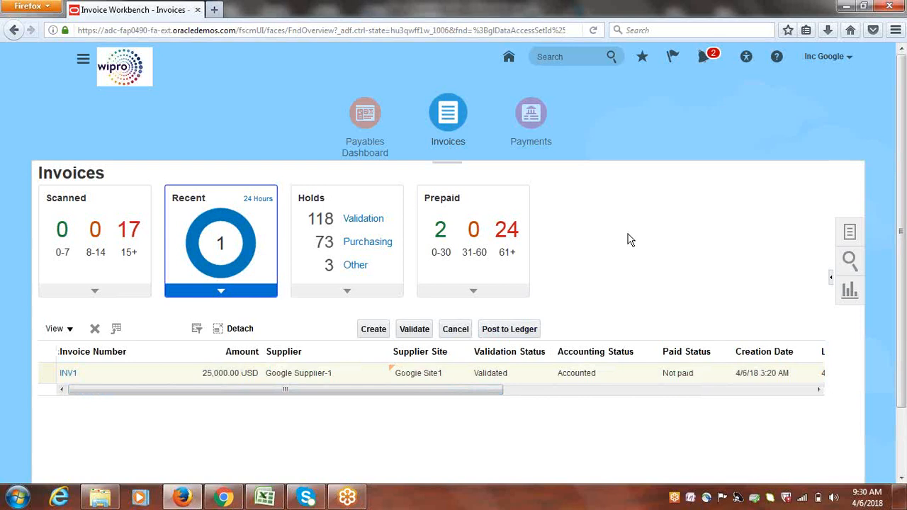
left_click(67, 373)
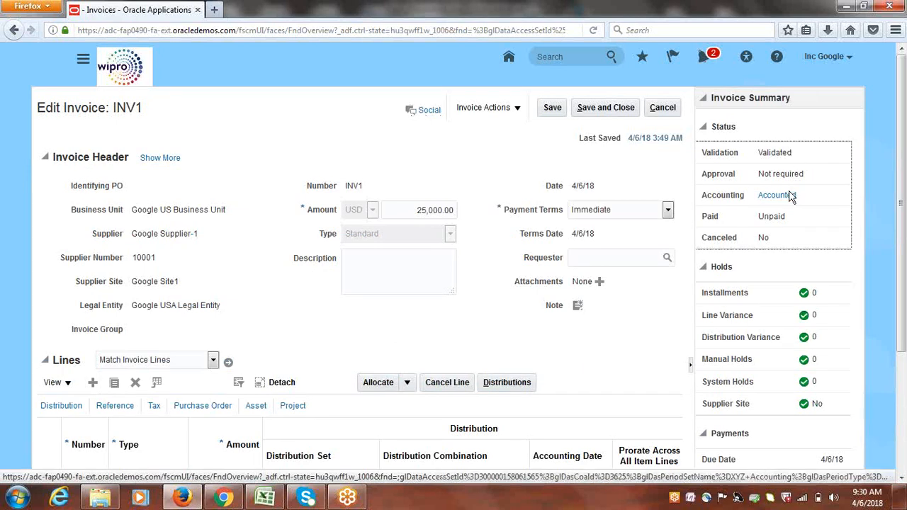
Choose Pay in Full from INV1's Invoice Actions menu
left_click(518, 110)
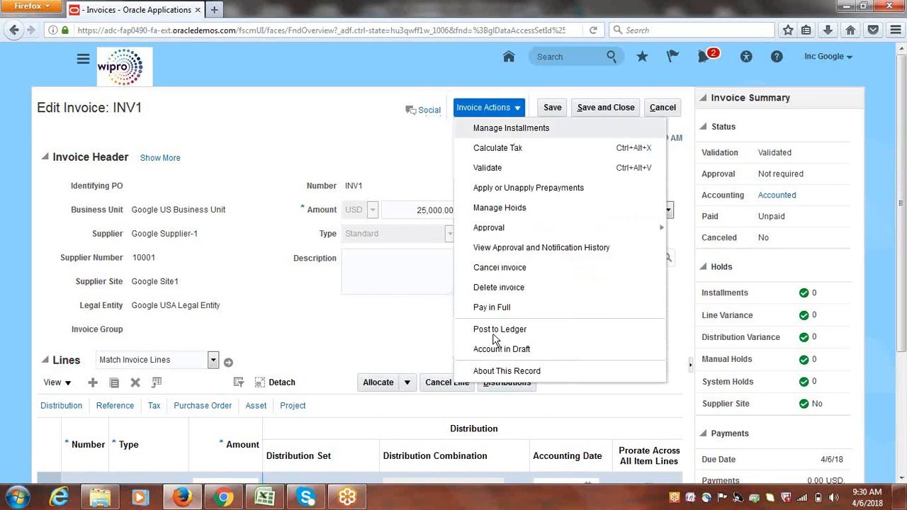
left_click(499, 311)
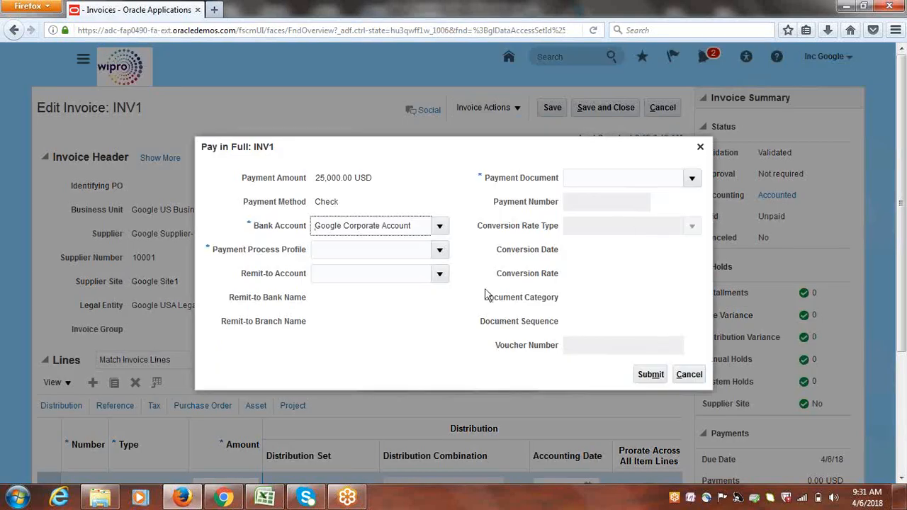
Pay INV1 in full using Google Payment Process Profile and Google Check, and confirm payment 1
left_click(440, 249)
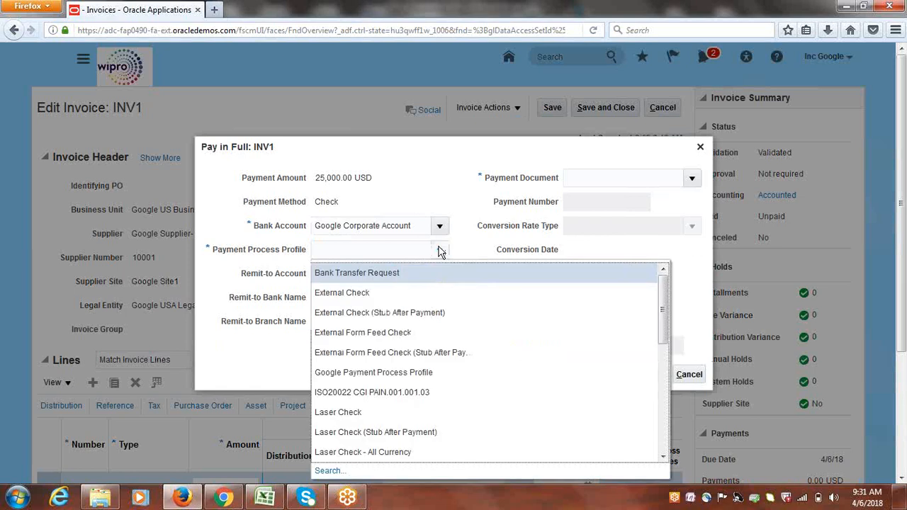
left_click(377, 372)
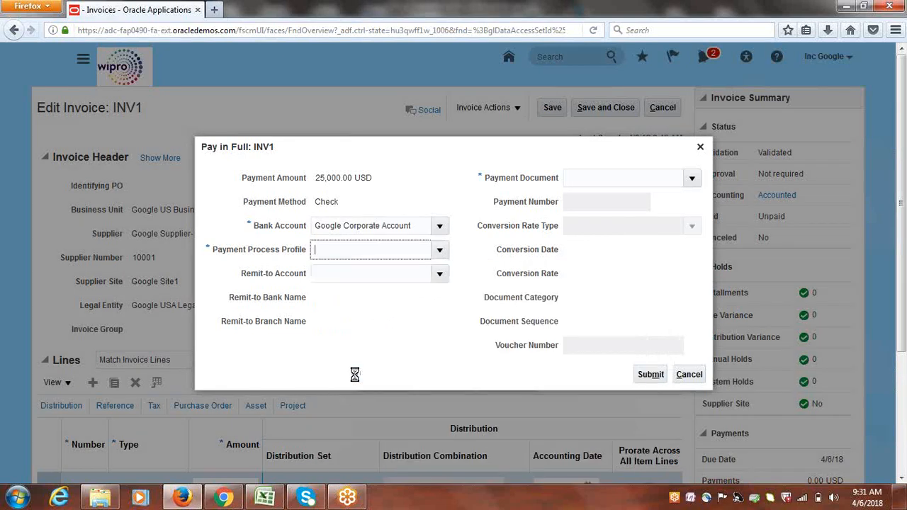
left_click(691, 178)
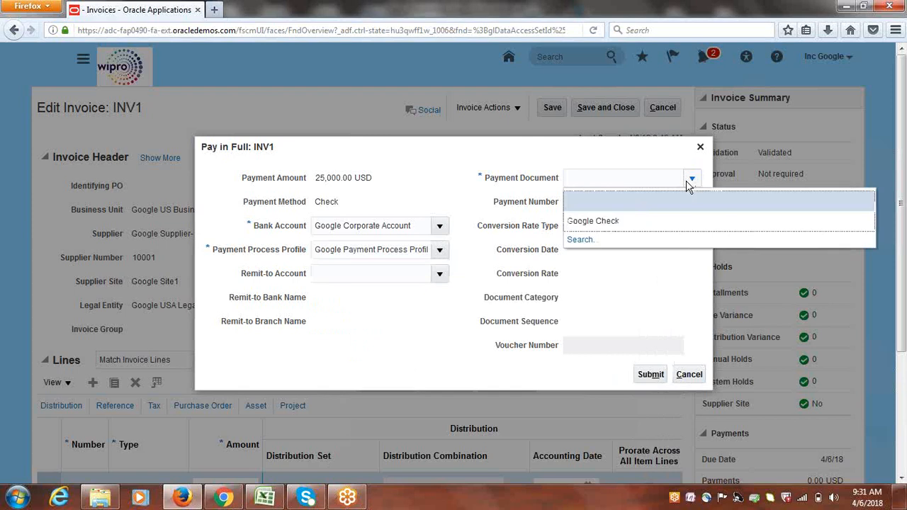
left_click(622, 217)
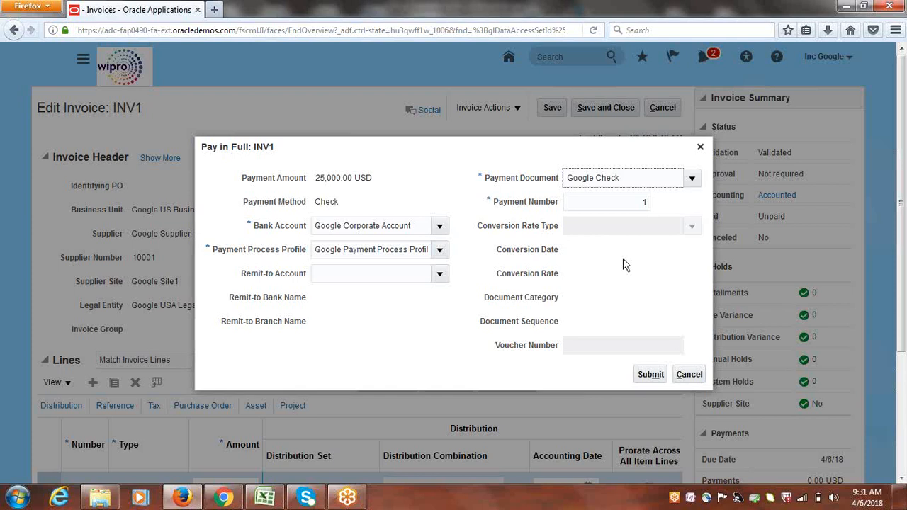
left_click(652, 376)
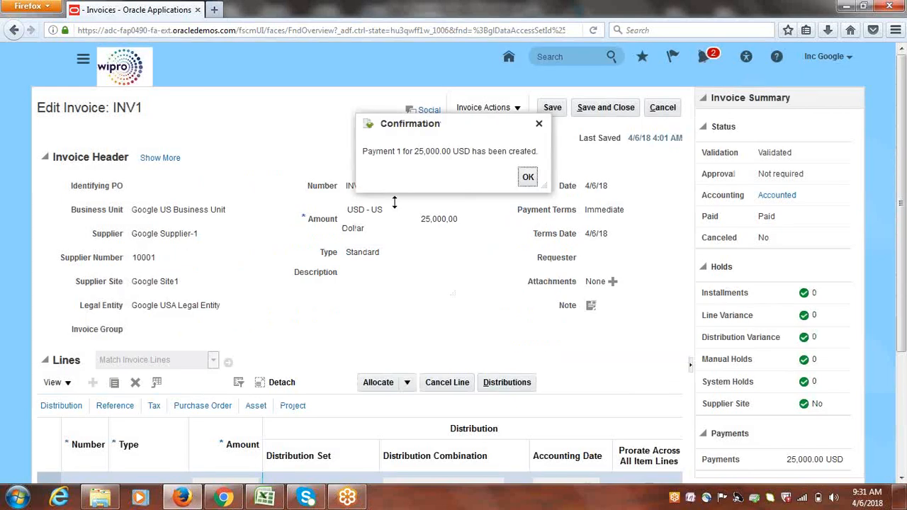
left_click(529, 179)
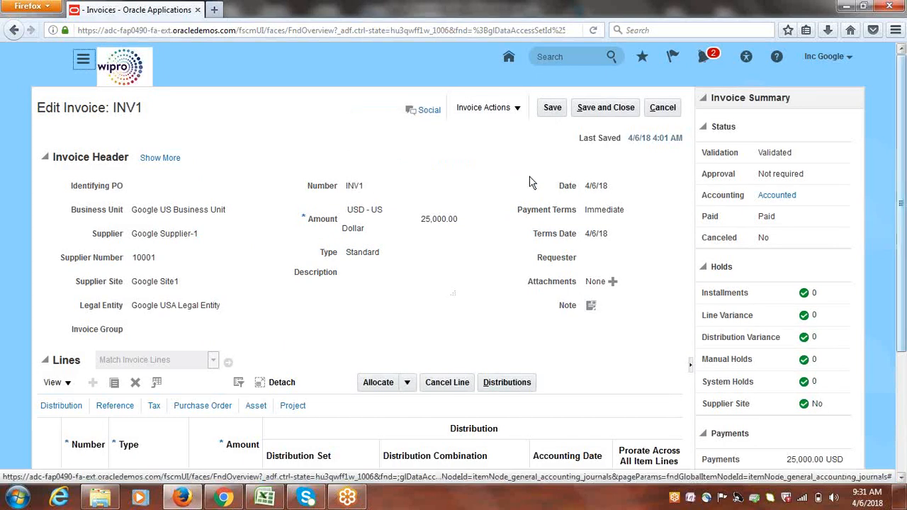
Verify INV1 shows Paid with a 25,000.00 USD payments total, then save and close it
left_click_drag(766, 220, 777, 226)
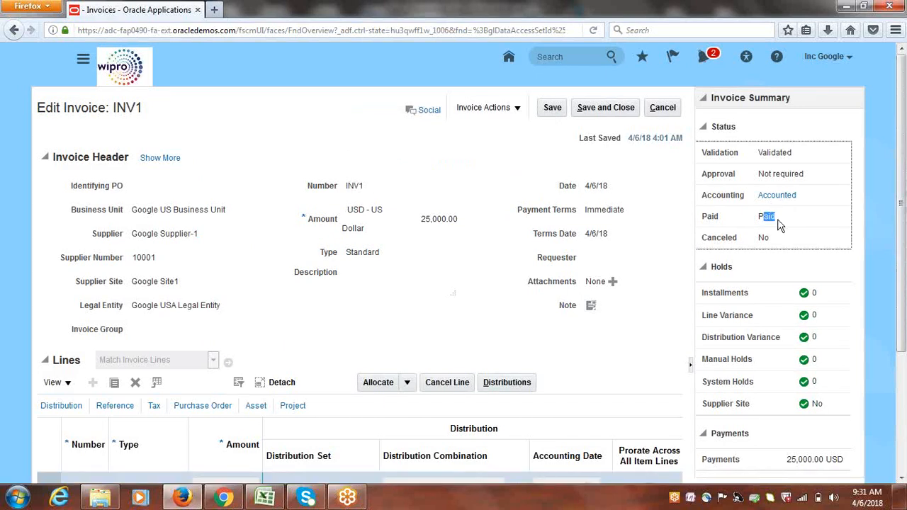
left_click_drag(787, 459, 851, 463)
left_click(618, 108)
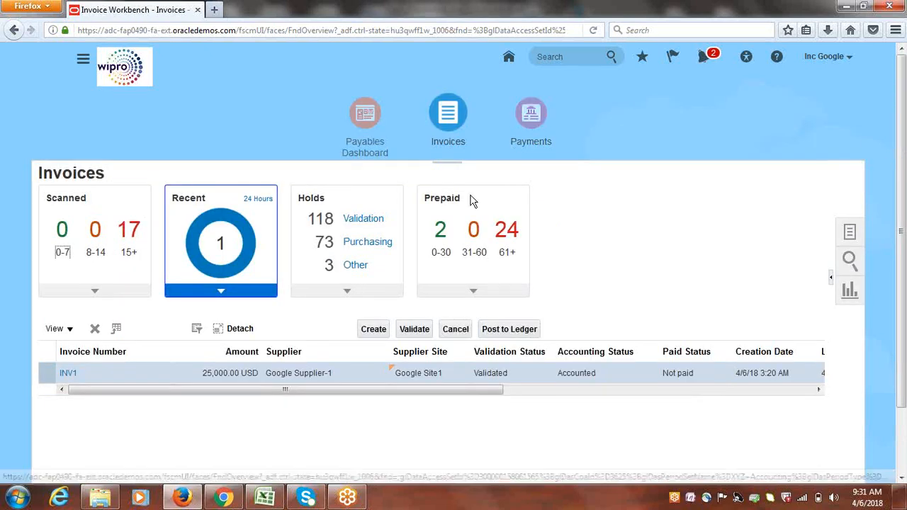
Open the Manage Payments search from the Payments work area tasks
left_click(532, 114)
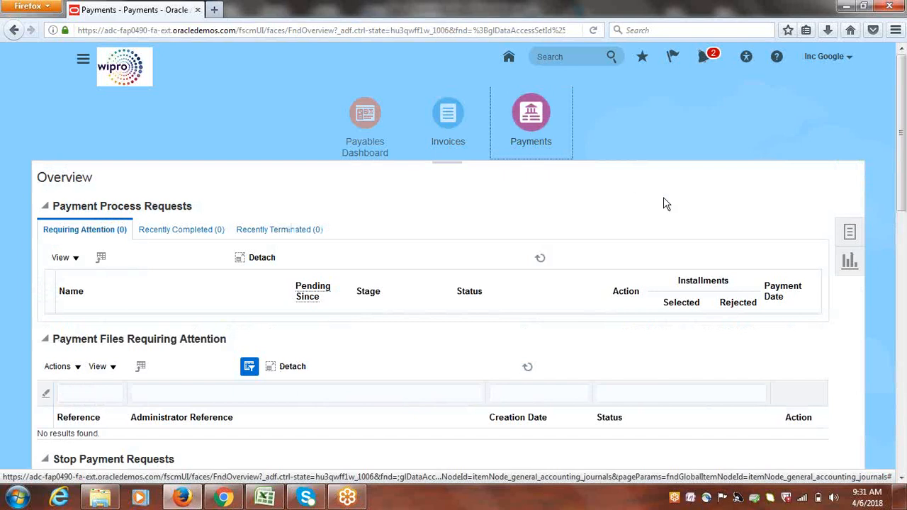
left_click(848, 236)
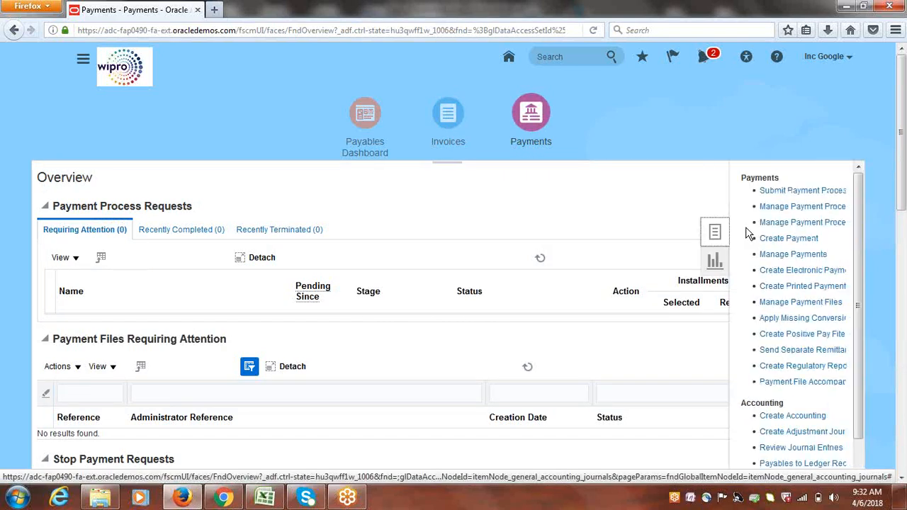
left_click(797, 254)
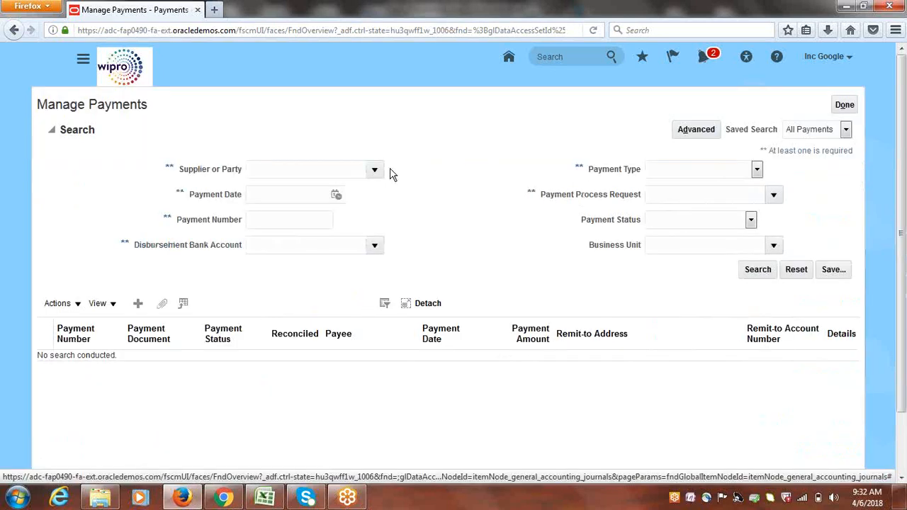
left_click(375, 173)
Search payments for supplier Google Supplier-1, finding payment 1 for 25,000.00 USD by Google Check
left_click(320, 169)
type("Goo")
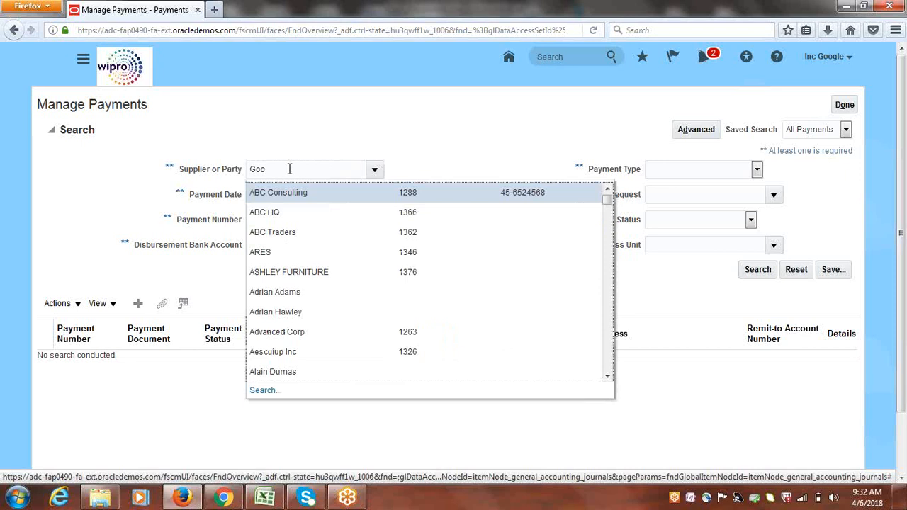
double_click(290, 169)
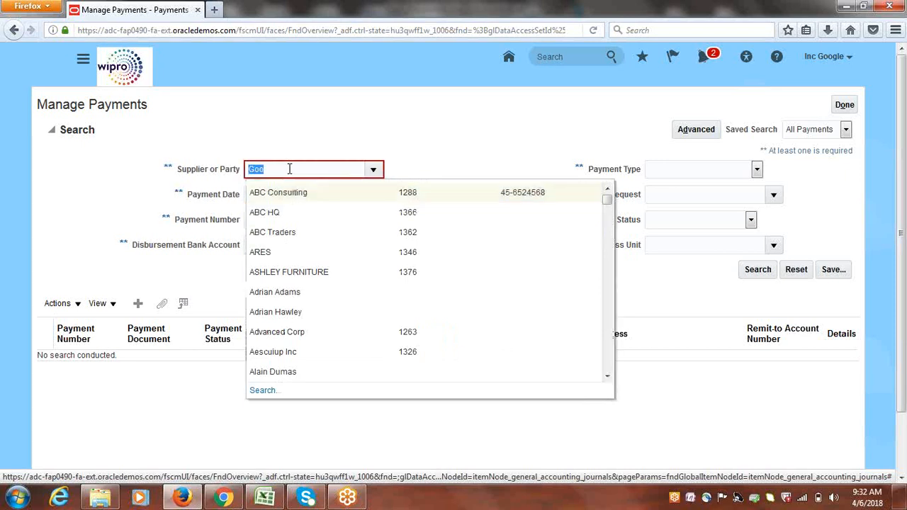
type("Google")
key("Tab")
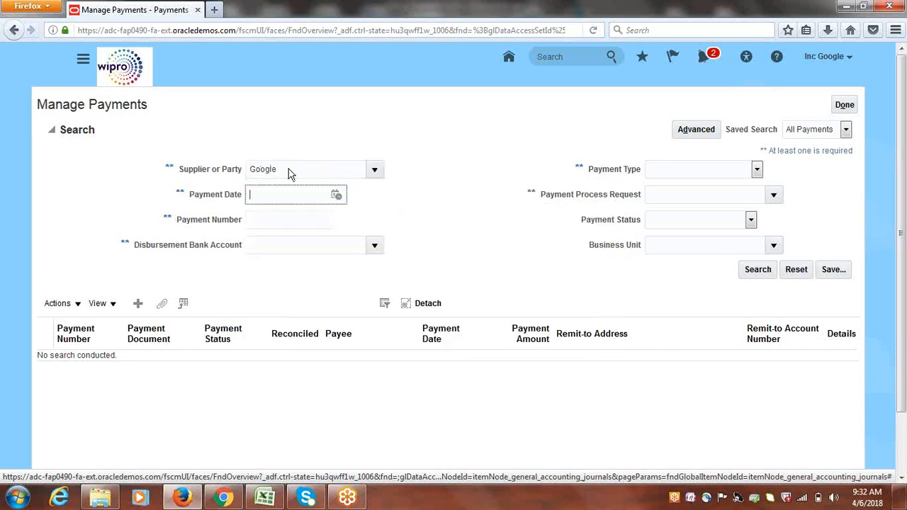
left_click(437, 147)
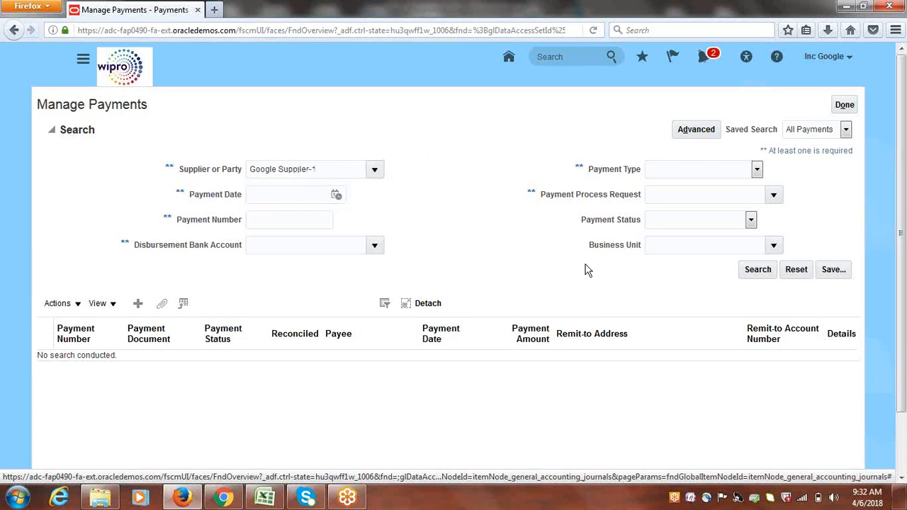
left_click(756, 270)
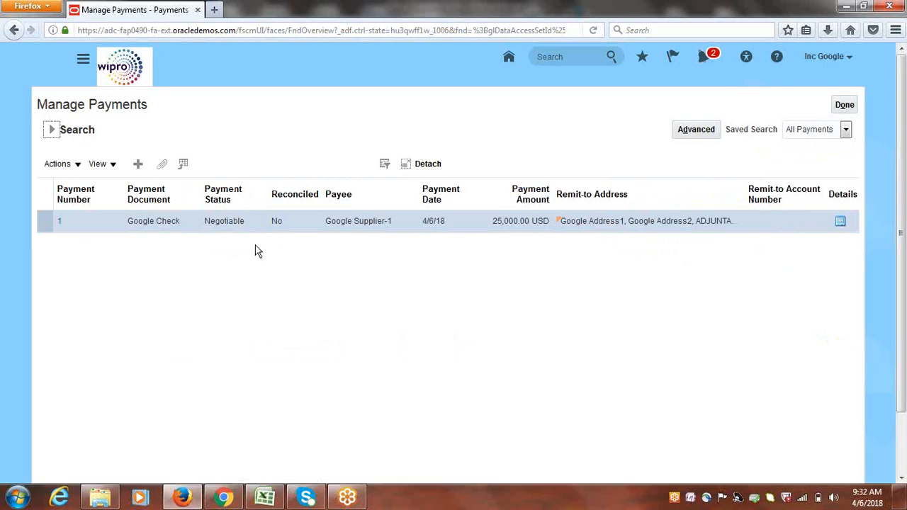
Post payment 1 to the ledger and open its detail page
left_click(76, 164)
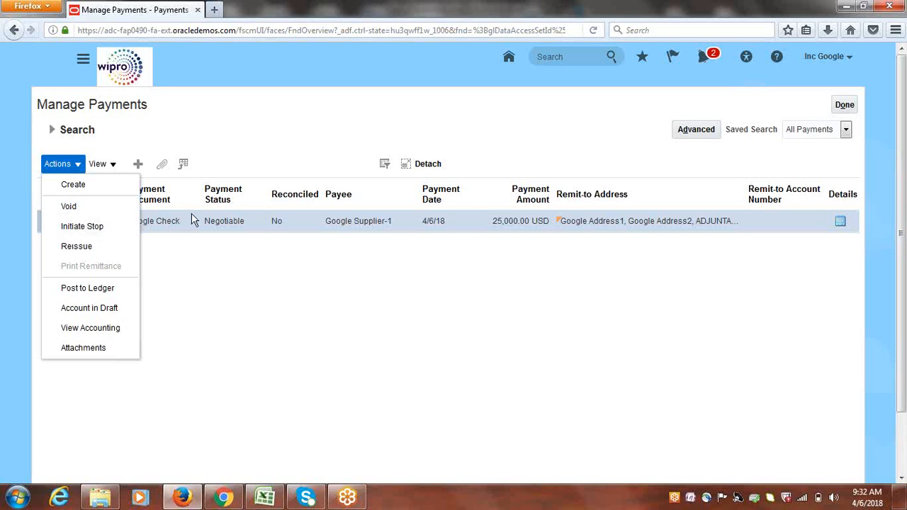
left_click(88, 290)
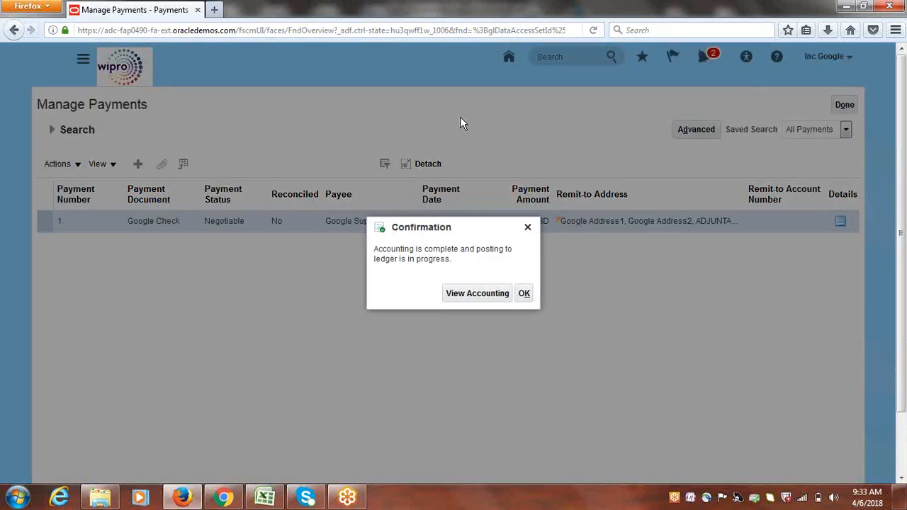
left_click(524, 293)
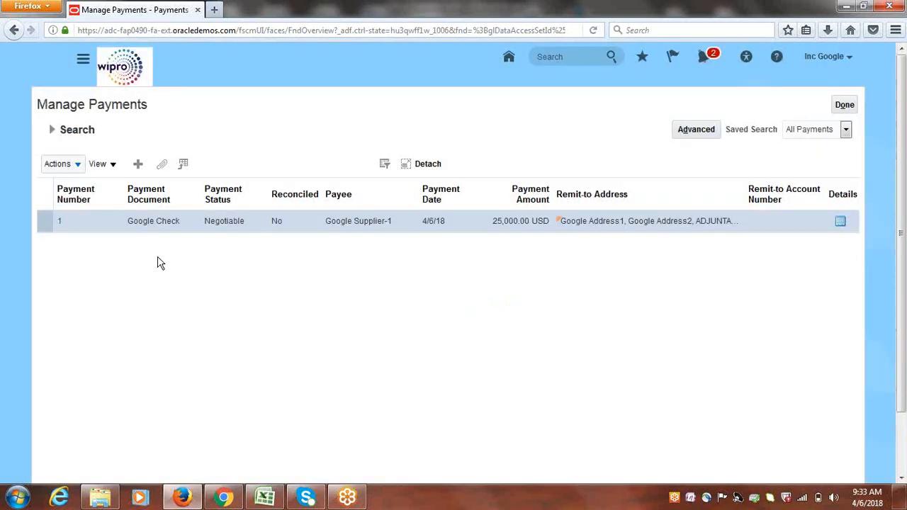
left_click(60, 223)
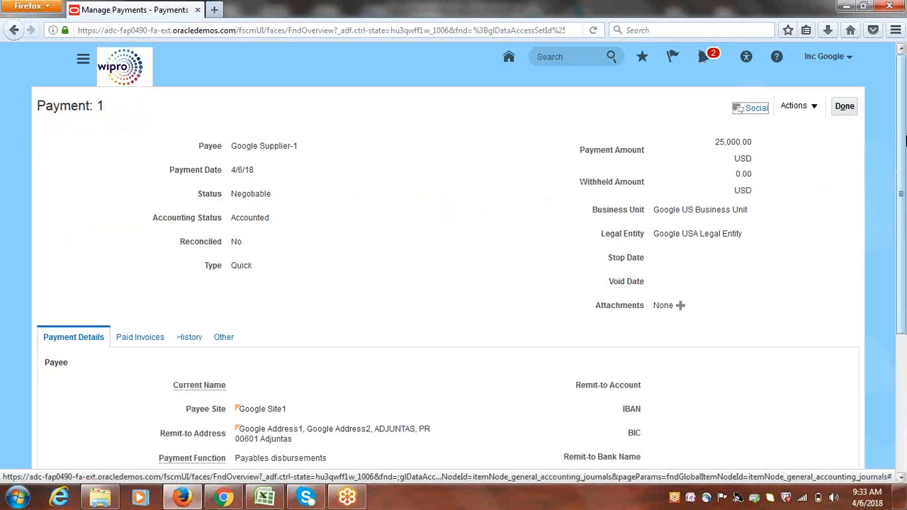
Review Payment 1's paid invoices, history, bank and remittance details, and payee info, then close it
mouse_move(905, 140)
left_mouse_down()
mouse_move(900, 278)
mouse_move(899, 128)
left_mouse_up()
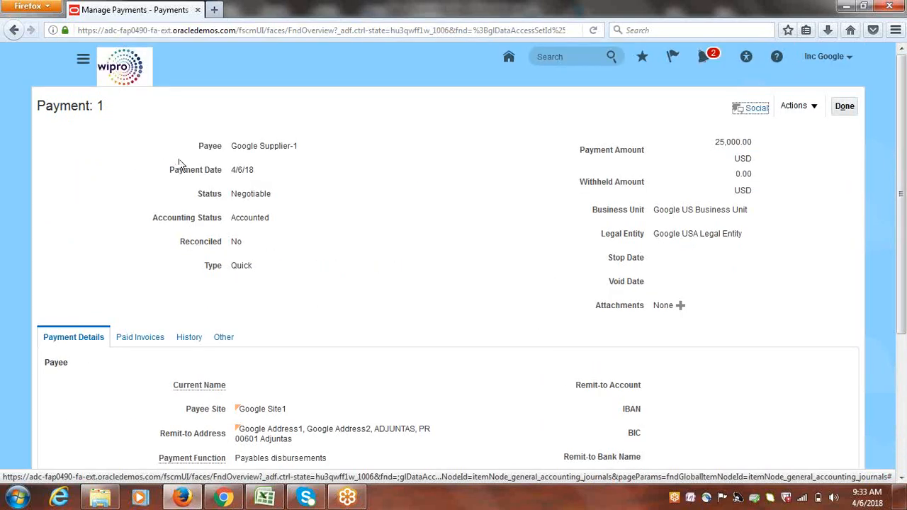
left_click(138, 337)
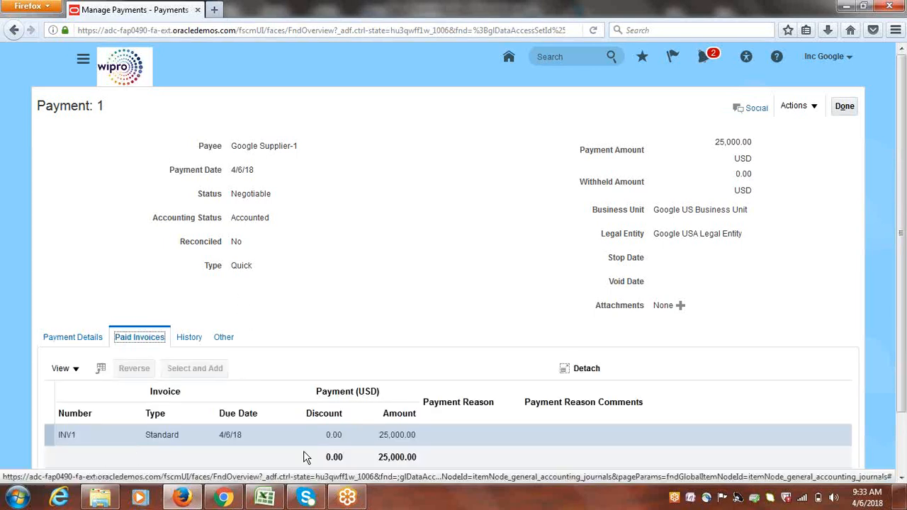
left_click(189, 338)
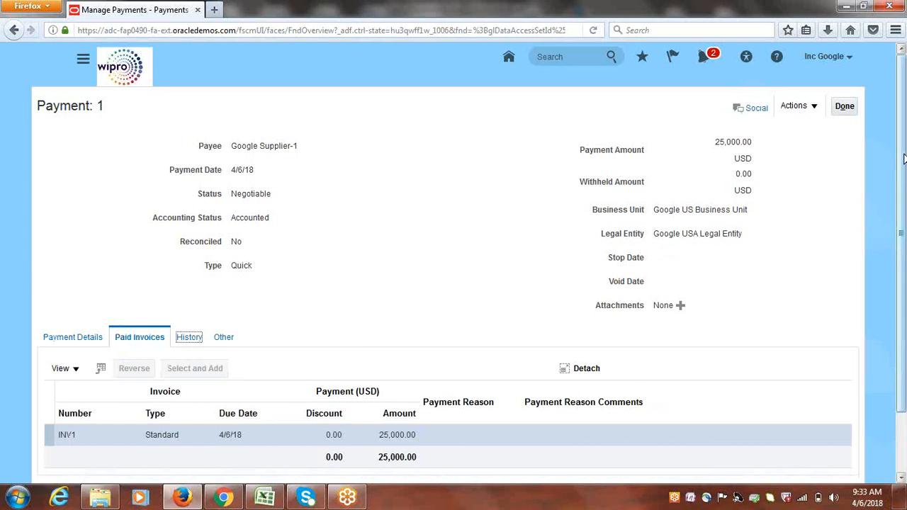
left_click_drag(905, 193, 906, 255)
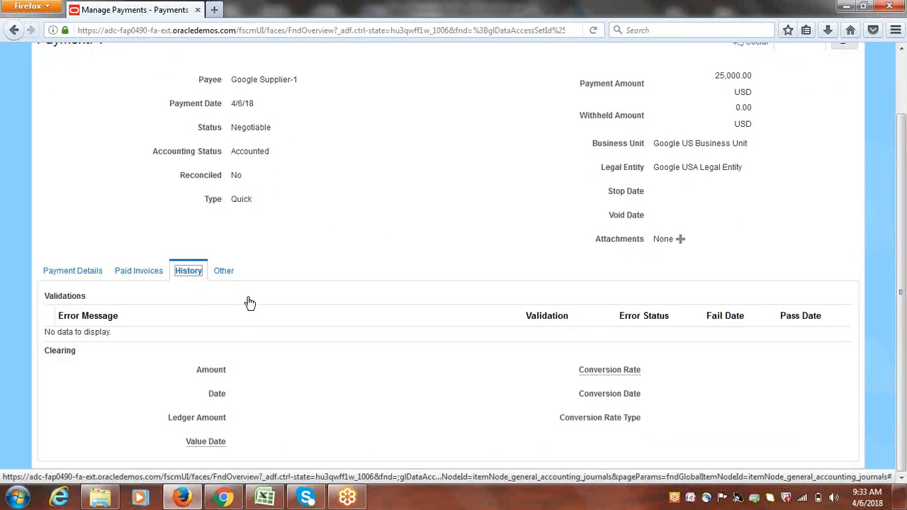
left_click(224, 273)
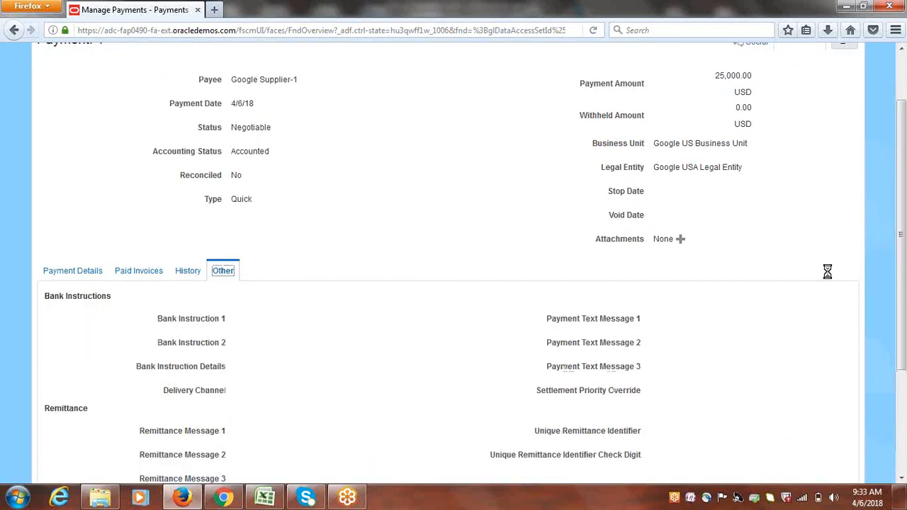
left_click_drag(904, 187, 904, 149)
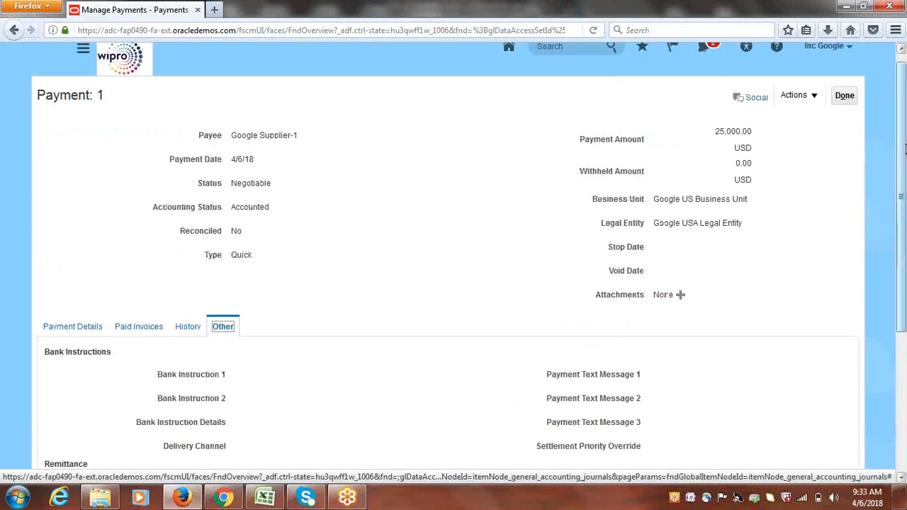
left_click(92, 327)
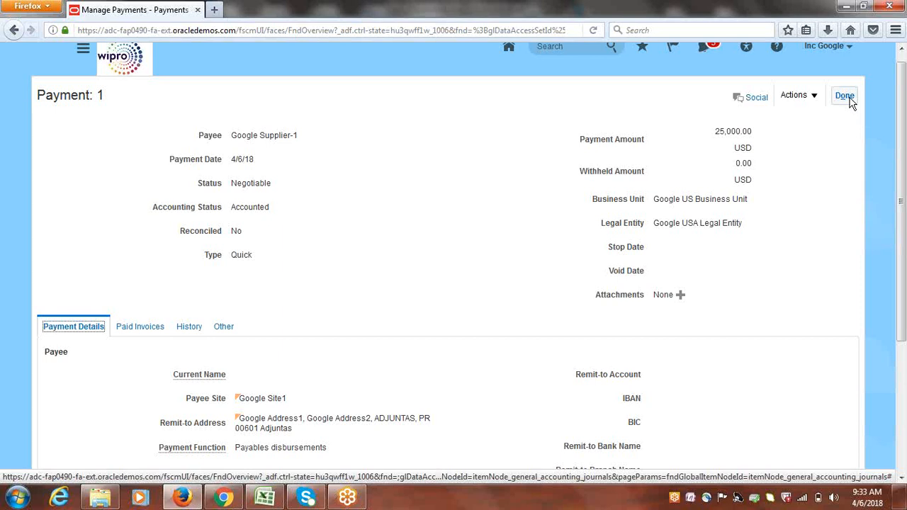
left_click(846, 96)
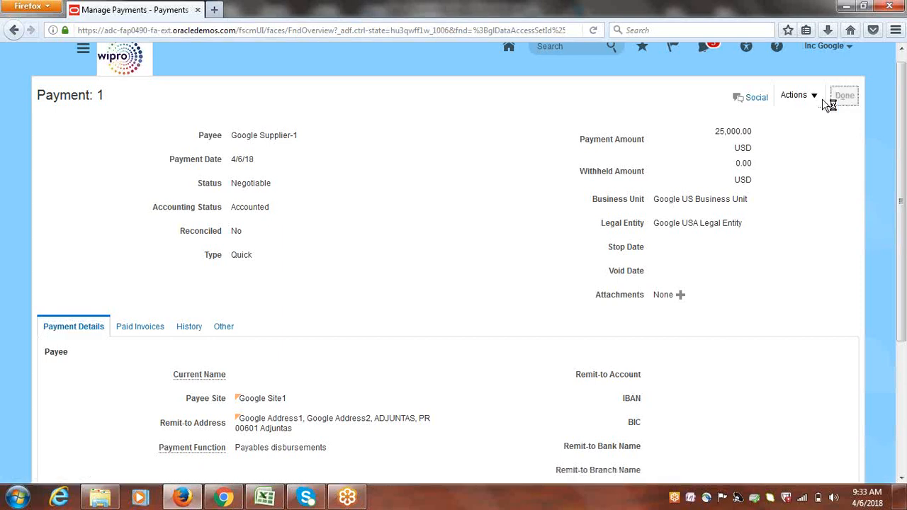
Check Payment 1's accounting lines, including cash clearing, then leave Manage Payments for the Excel tracker
left_click(847, 97)
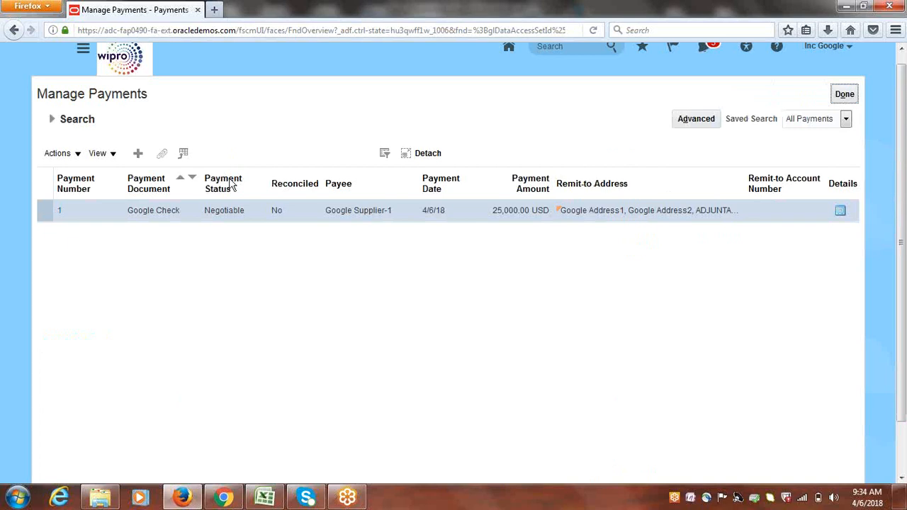
left_click(75, 155)
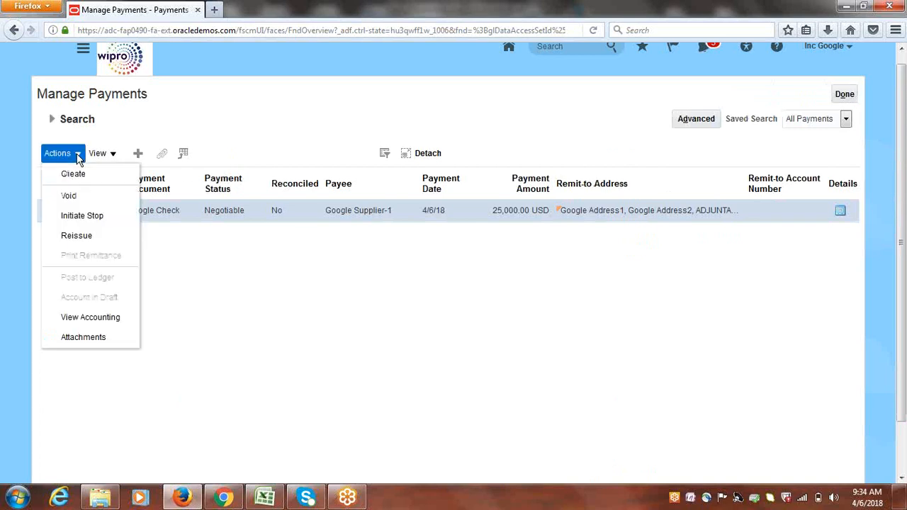
left_click(91, 318)
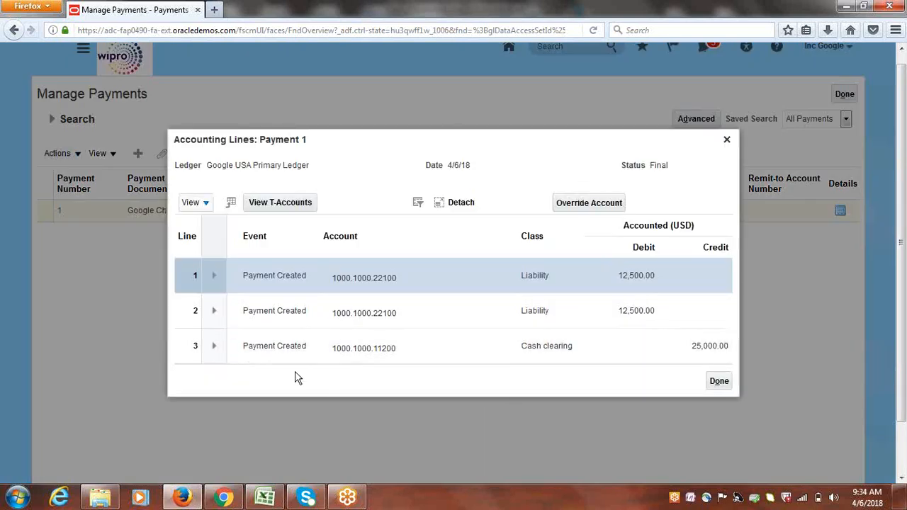
left_click(184, 348)
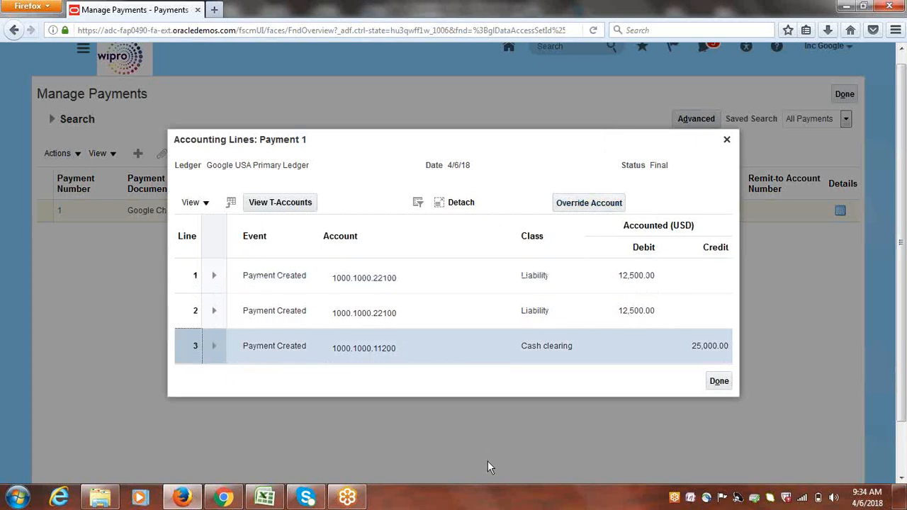
left_click(723, 382)
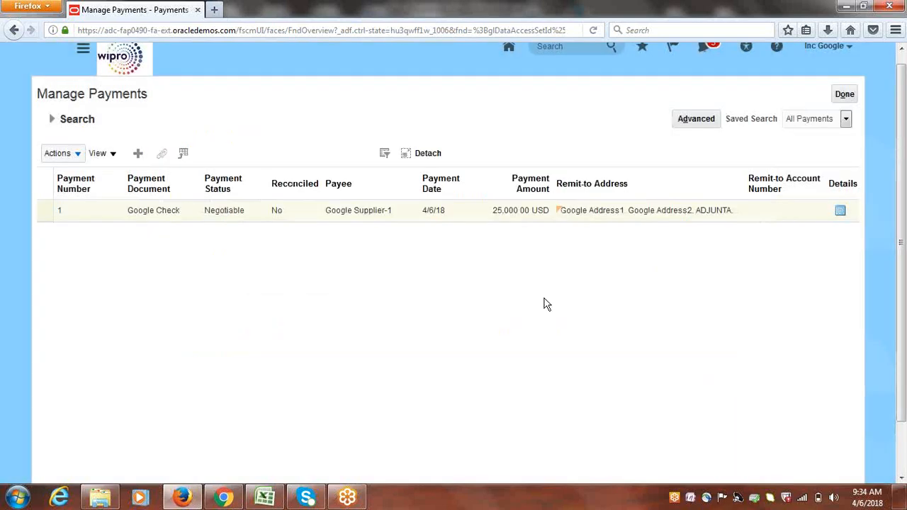
left_click(852, 95)
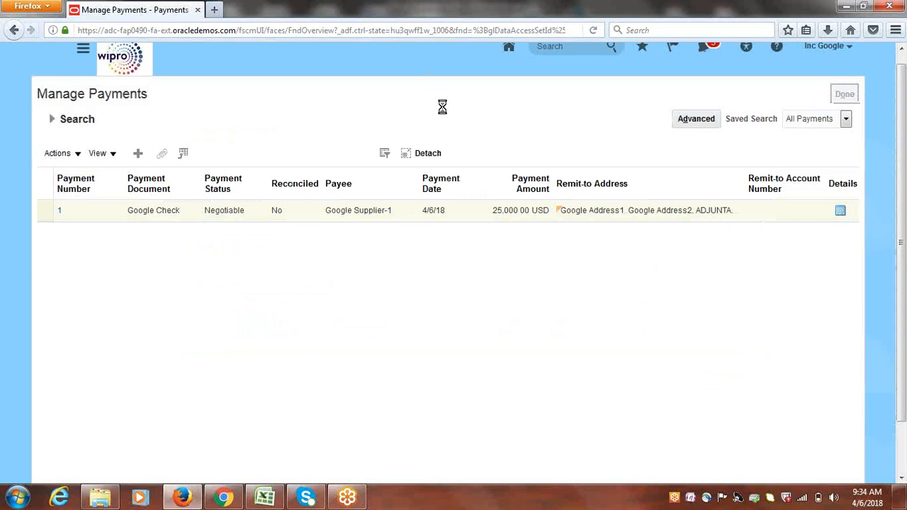
left_click(263, 496)
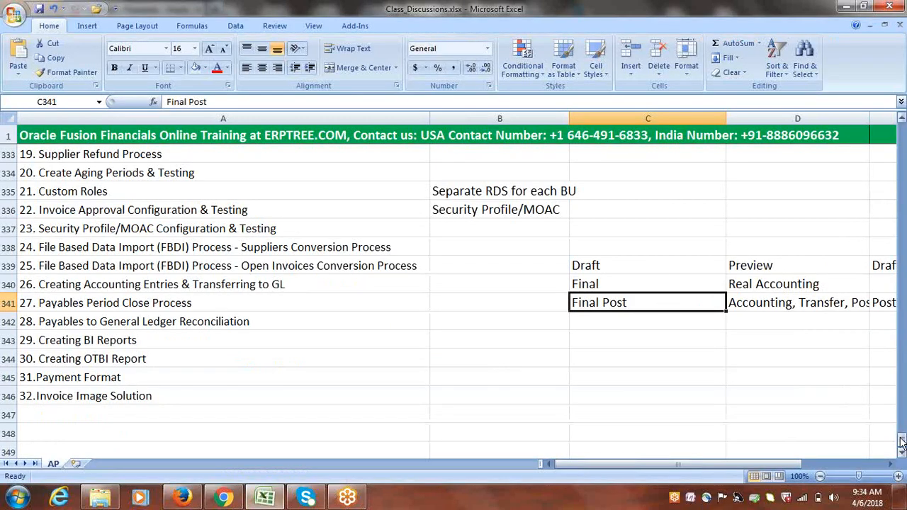
Mark the Standard Invoice Creation topic as Done in its status cell
left_click_drag(903, 443, 902, 420)
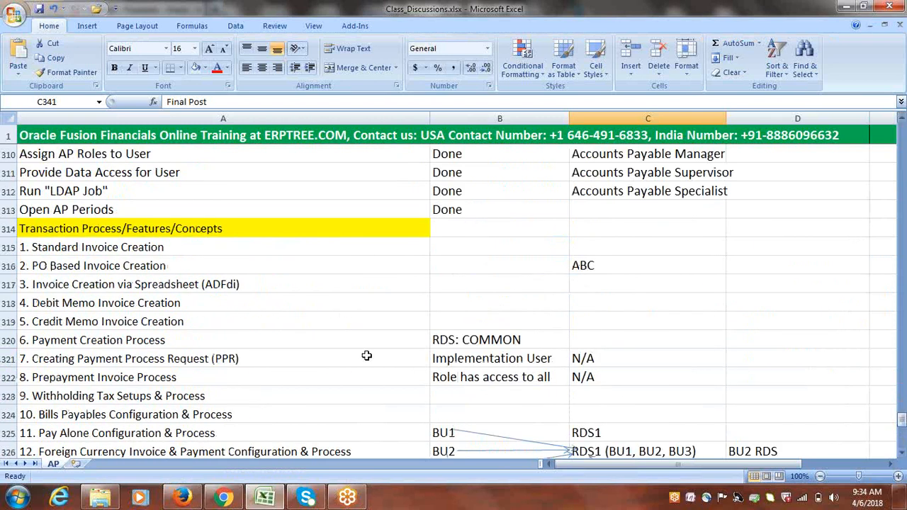
left_click(149, 248)
key("Tab")
type("d")
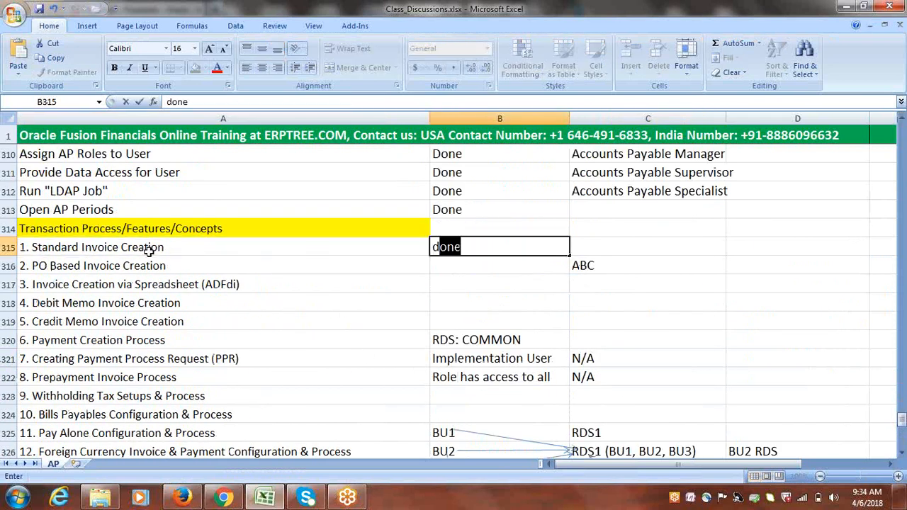
key("Tab")
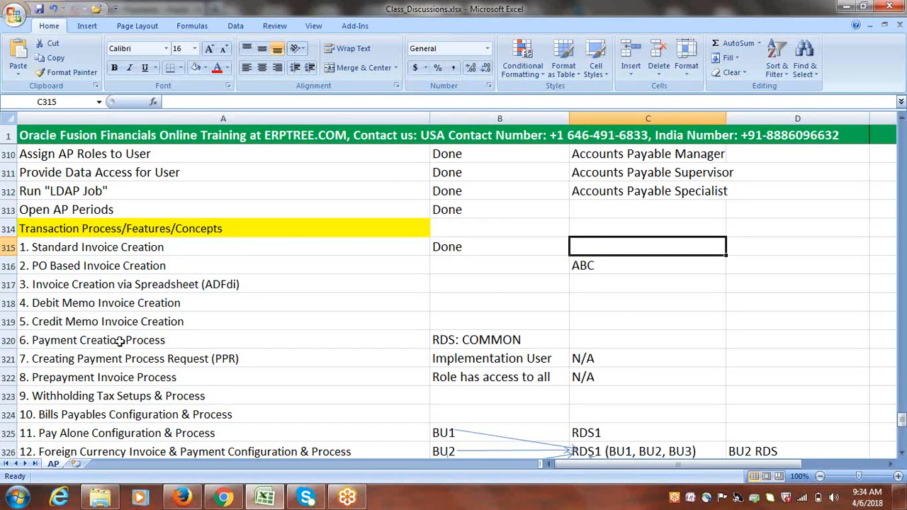
left_click(153, 341)
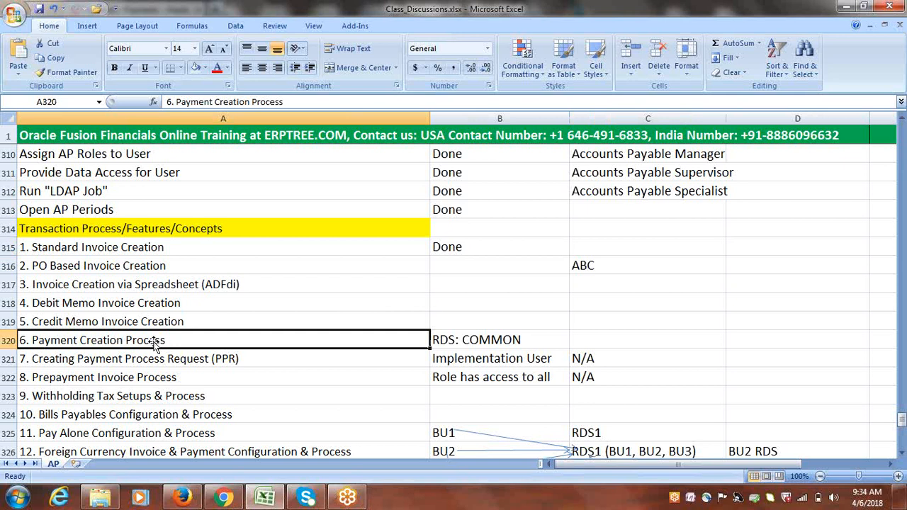
left_click(138, 252)
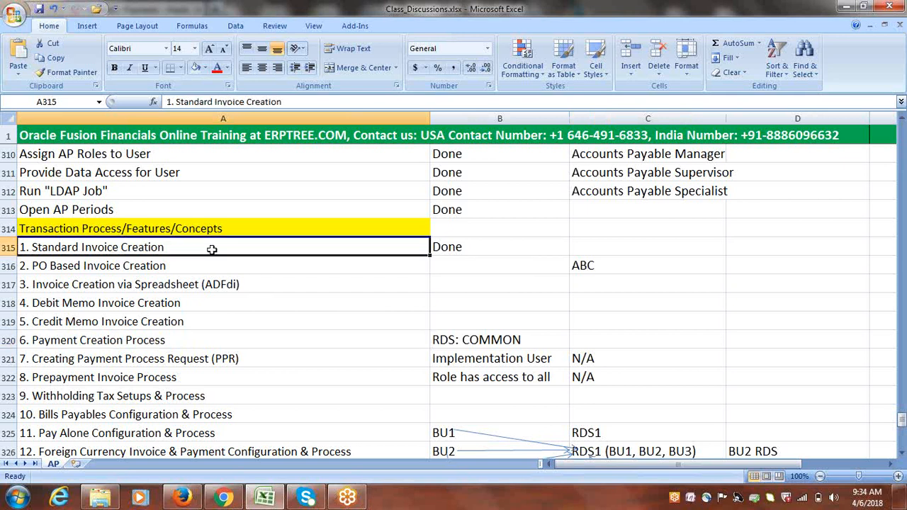
left_click_drag(401, 250, 452, 253)
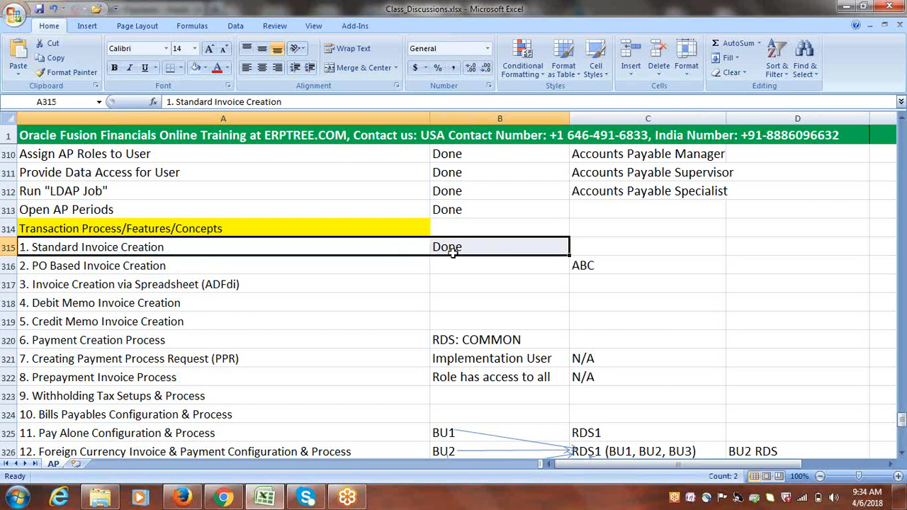
Enter Pending for PO Based Invoice Creation in B316 and make it red
left_click(140, 266)
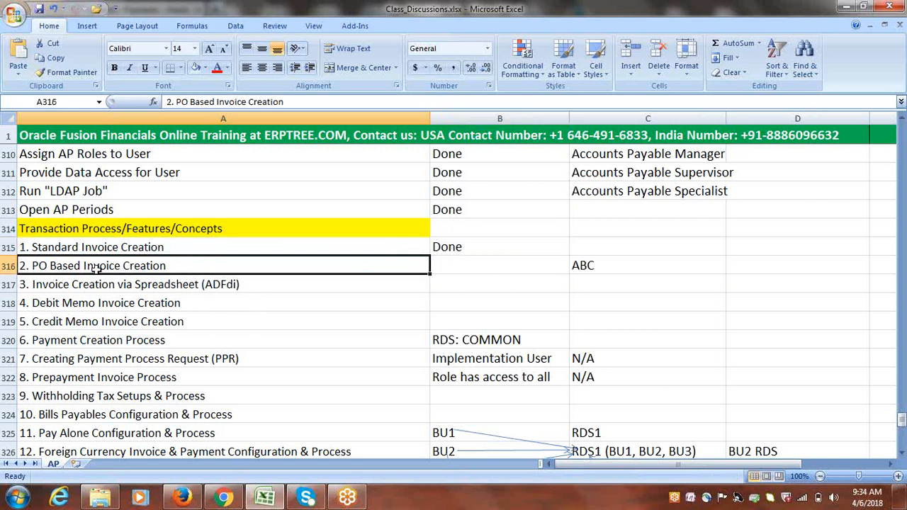
key("Tab")
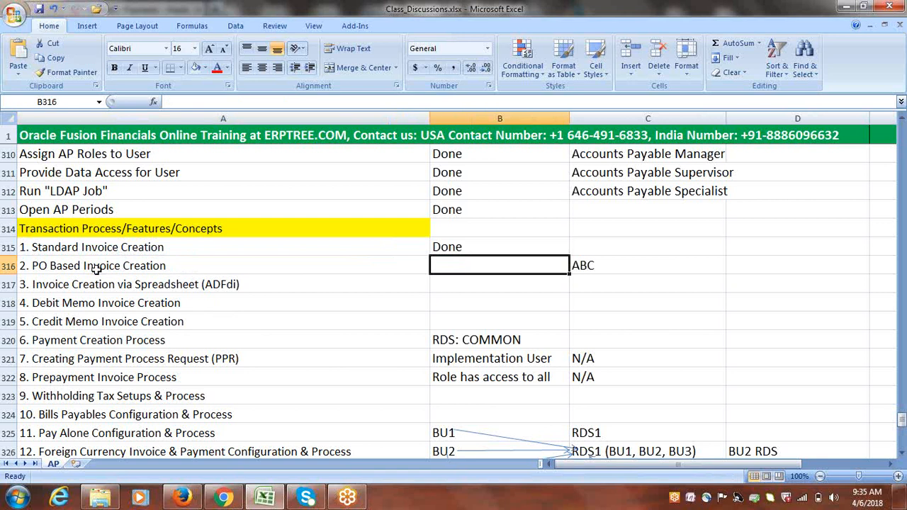
type("p")
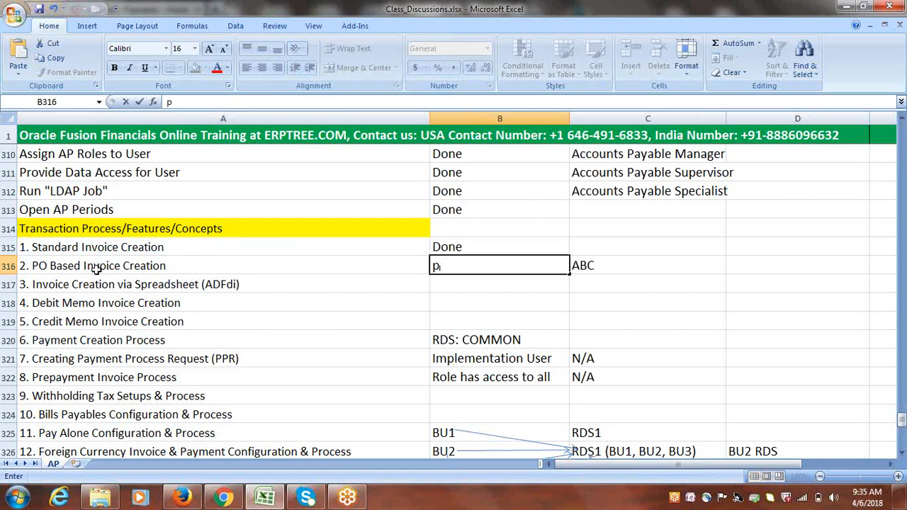
key("BackSpace")
type("p")
key("BackSpace")
type("p")
key("BackSpace")
type("Pending")
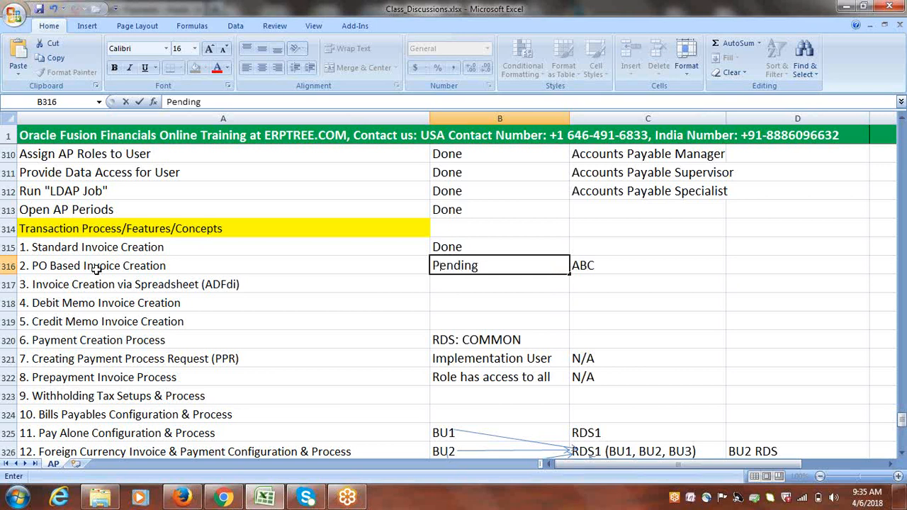
key("ctrl+Return")
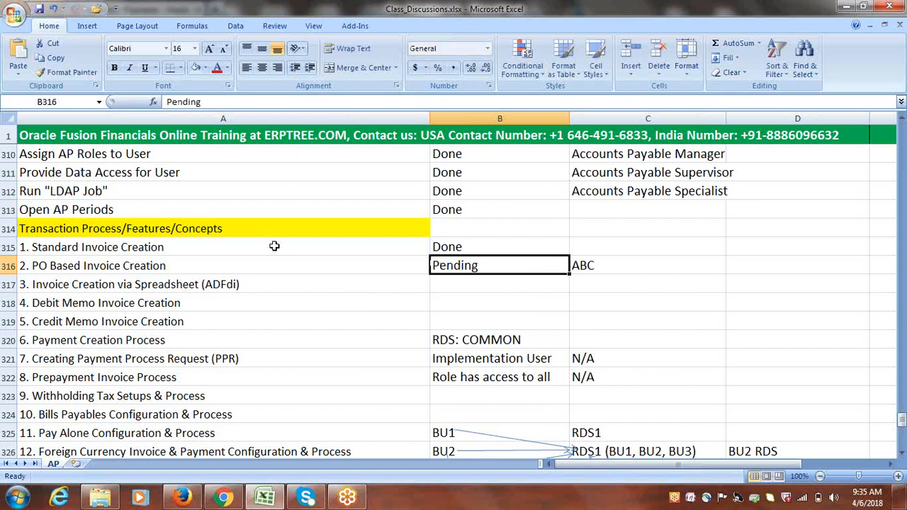
left_click(217, 67)
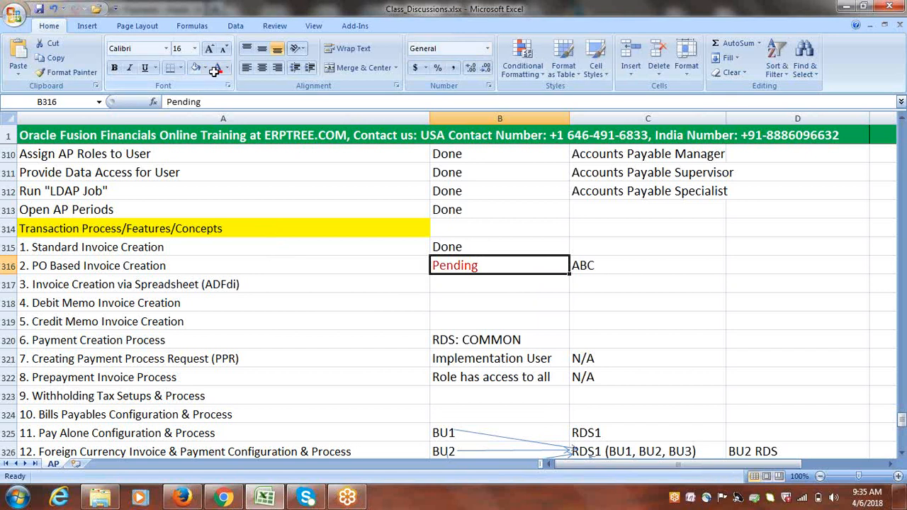
left_click(178, 283)
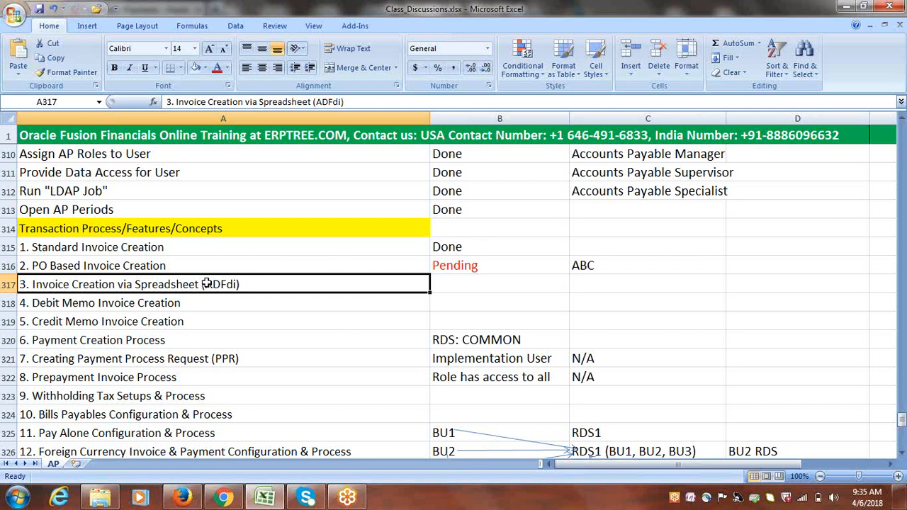
double_click(207, 284)
left_click_drag(205, 284, 239, 285)
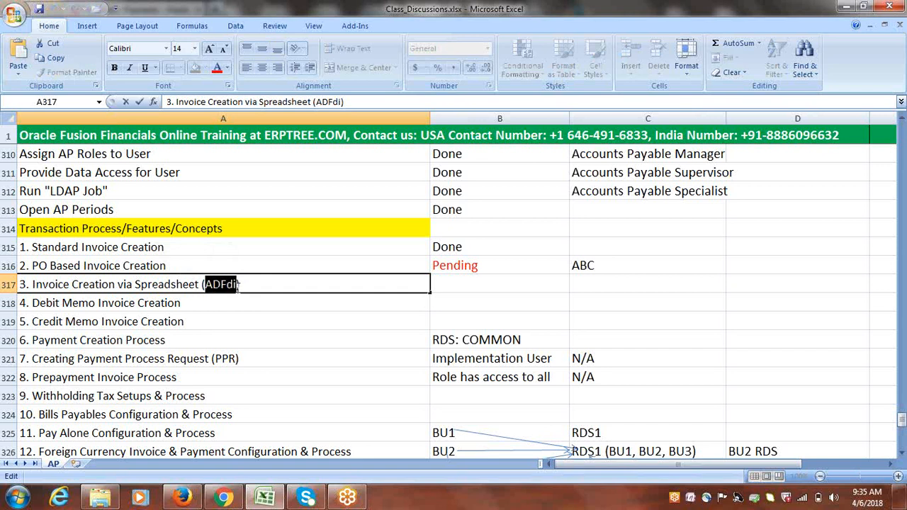
left_click(242, 301)
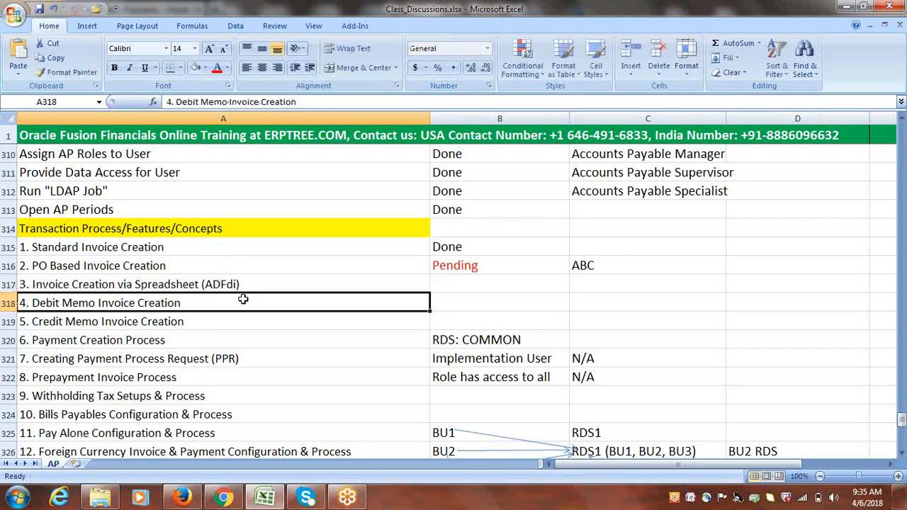
key("Up")
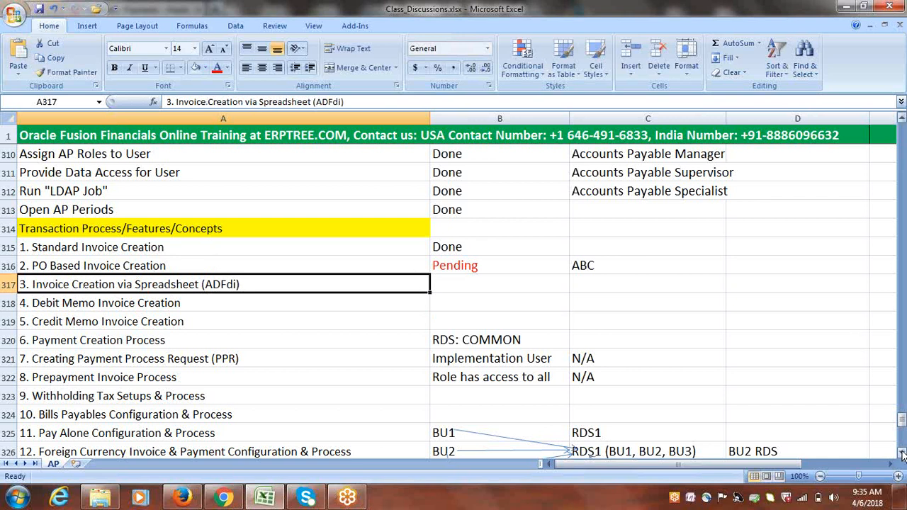
left_click(751, 262)
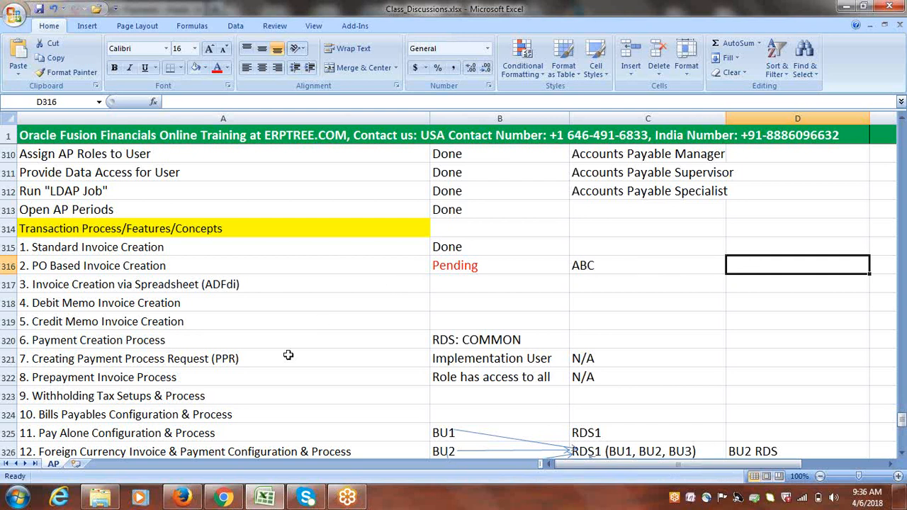
left_click(769, 13)
left_click(769, 13)
left_click(841, 297)
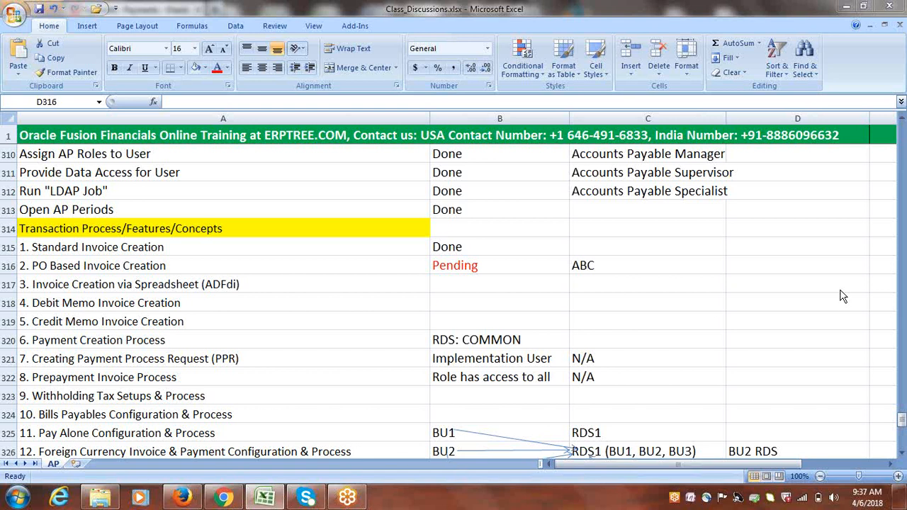
Switch from the Excel tracker to the Oracle Payments overview page in Firefox
left_click(182, 498)
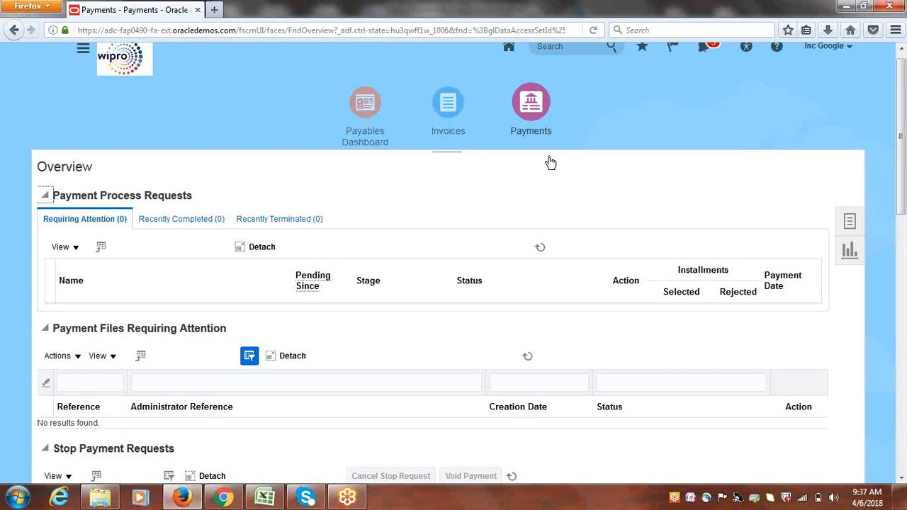
Open invoice INV1 from the Recent invoices tile and view its available actions
left_click(448, 105)
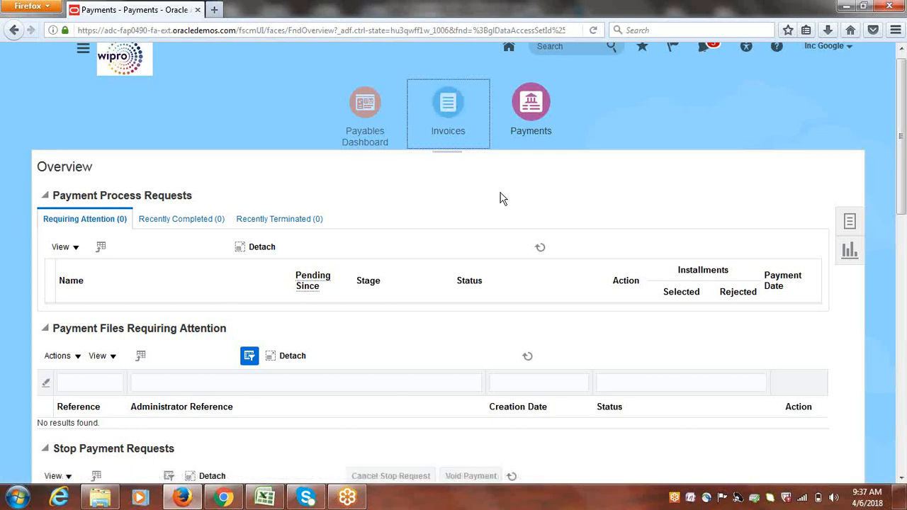
left_click(451, 110)
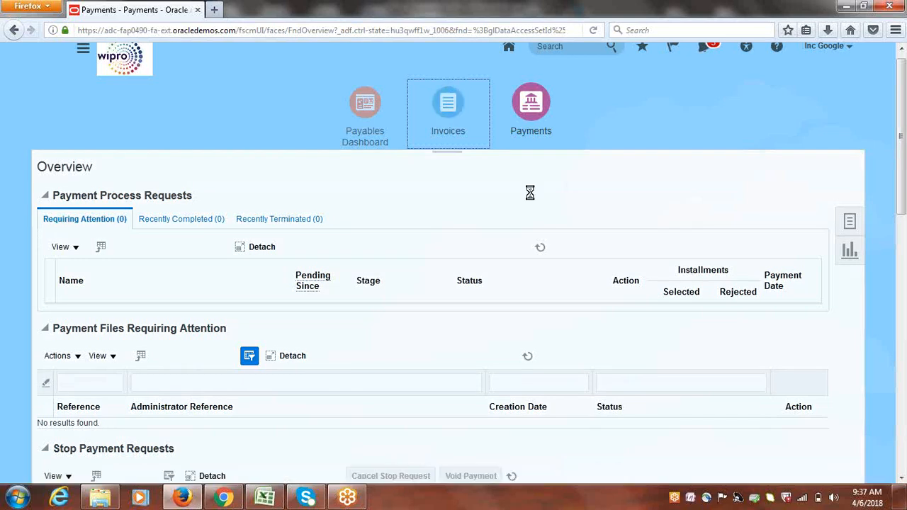
left_click(224, 237)
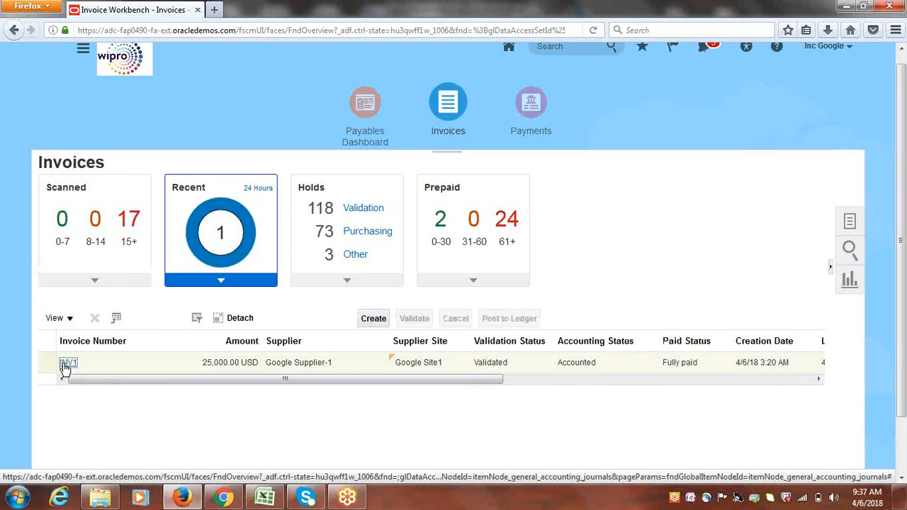
left_click(64, 366)
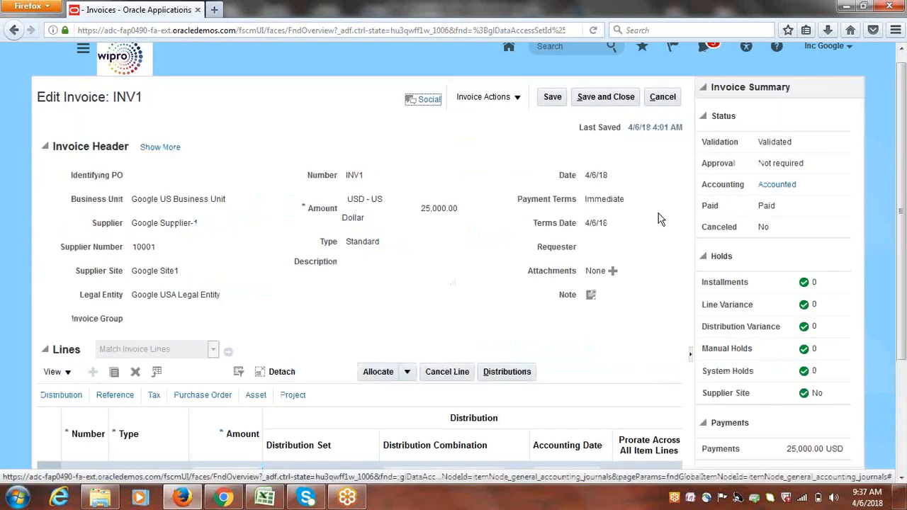
left_click(516, 97)
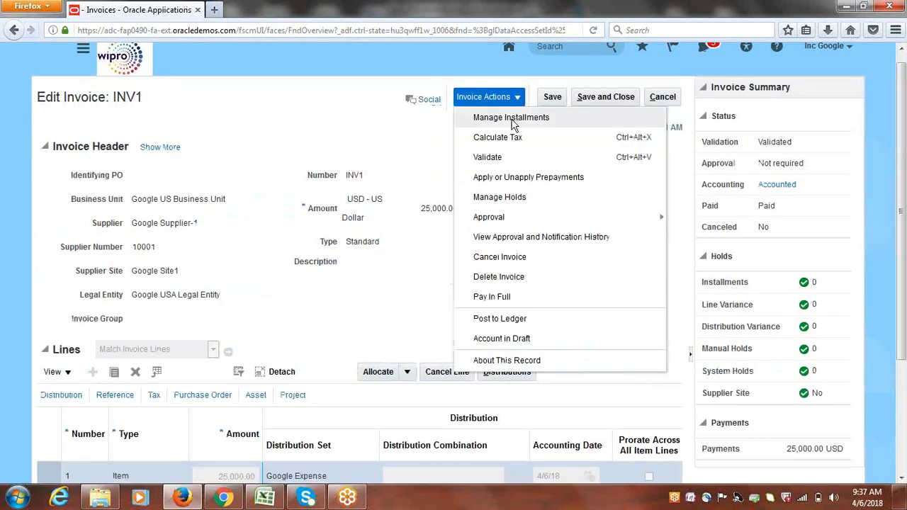
left_click(513, 117)
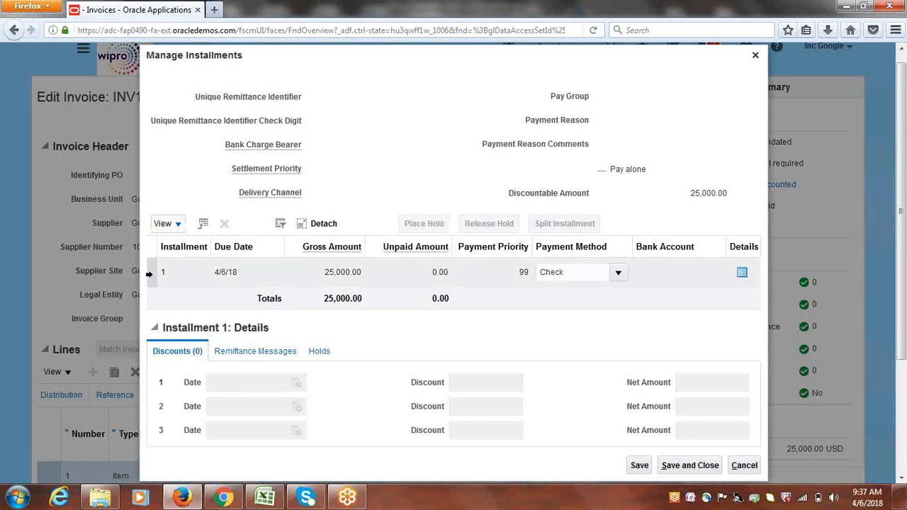
left_click(149, 274)
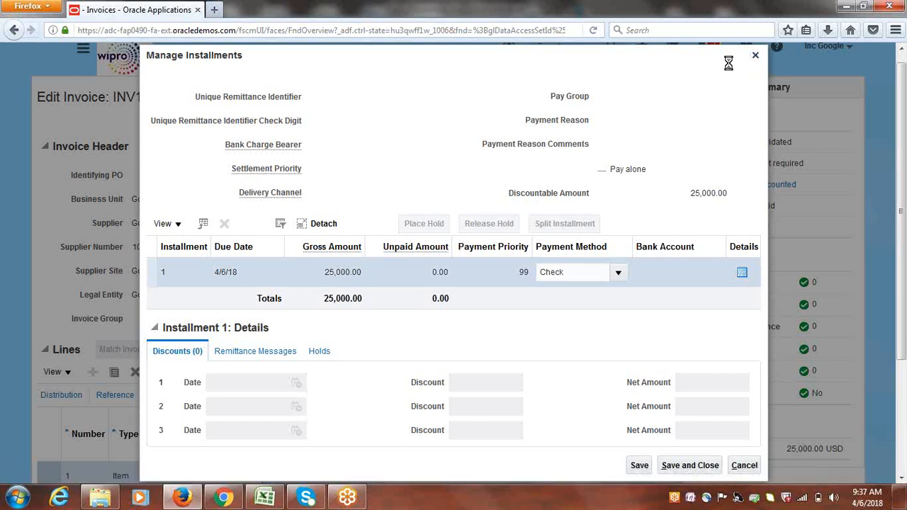
left_click(755, 57)
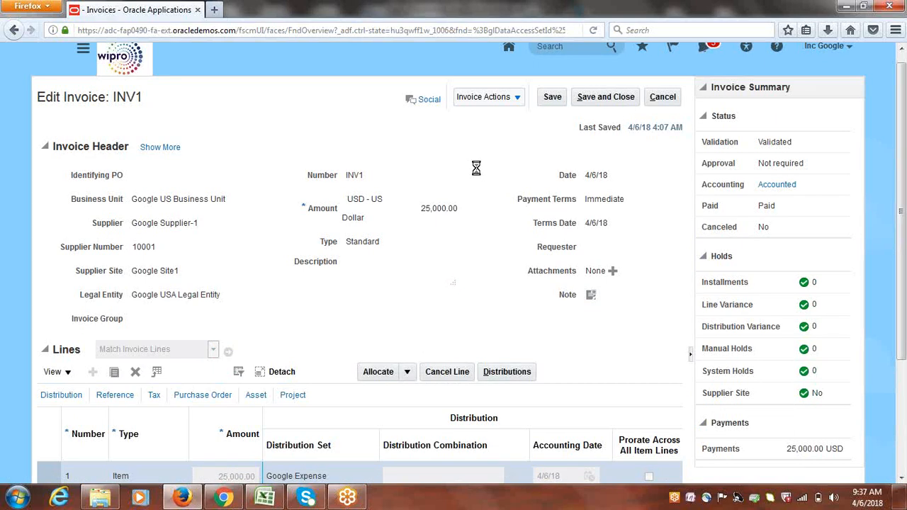
left_click(517, 97)
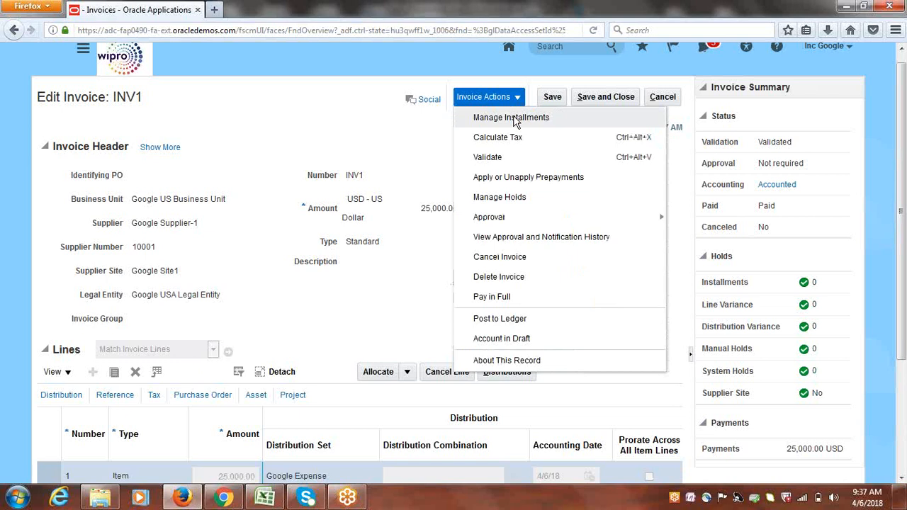
left_click(514, 121)
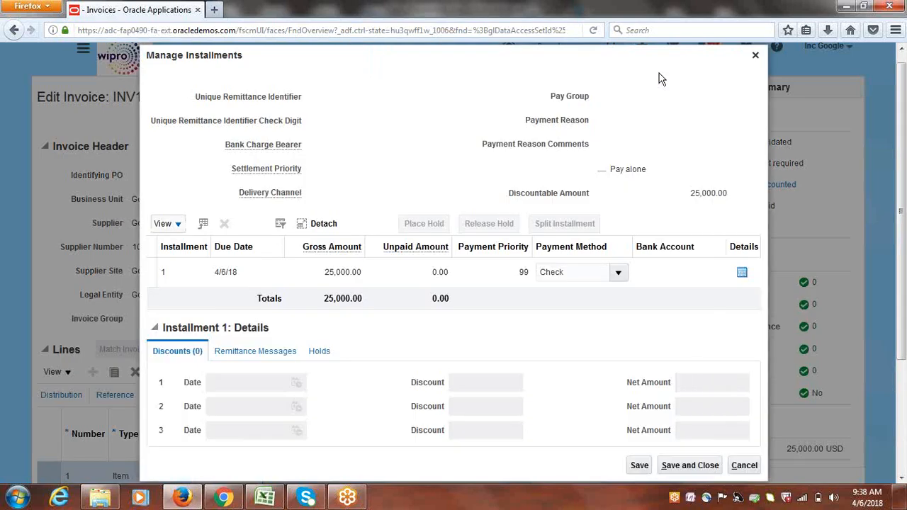
left_click_drag(903, 147, 902, 128)
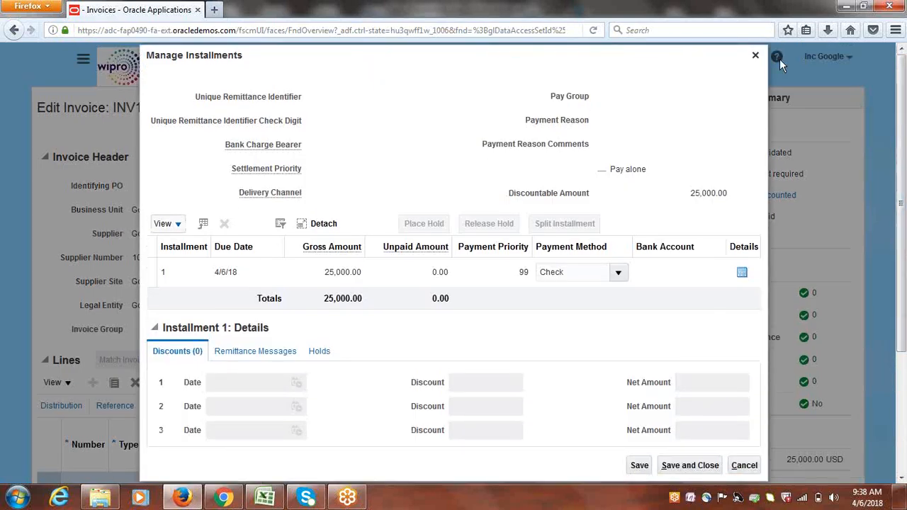
left_click(755, 57)
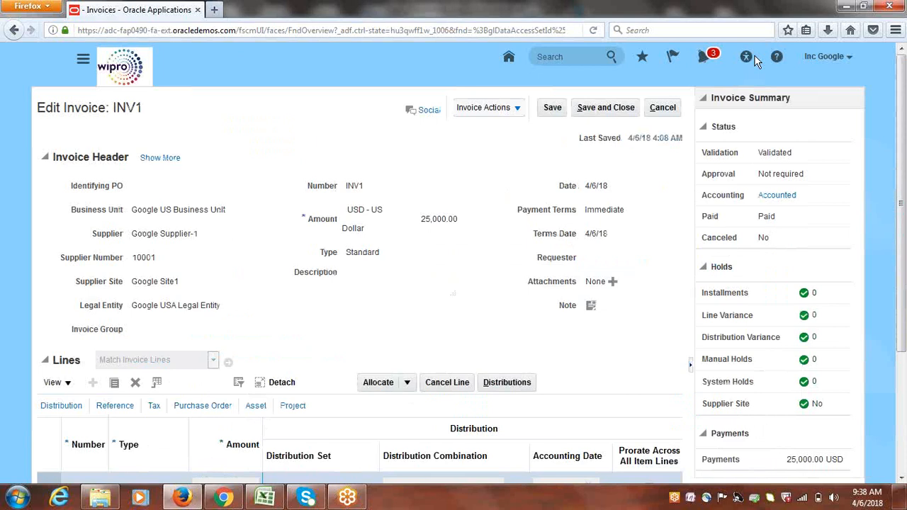
Cancel out of INV1's edit page back to the Invoices work area
left_click(664, 109)
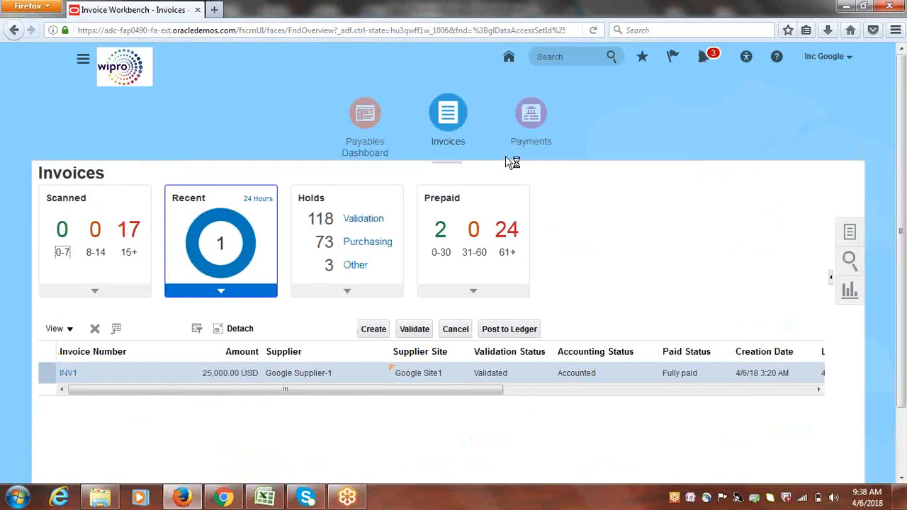
Go to the General Accounting > Journals work area from the Navigator
left_click(84, 69)
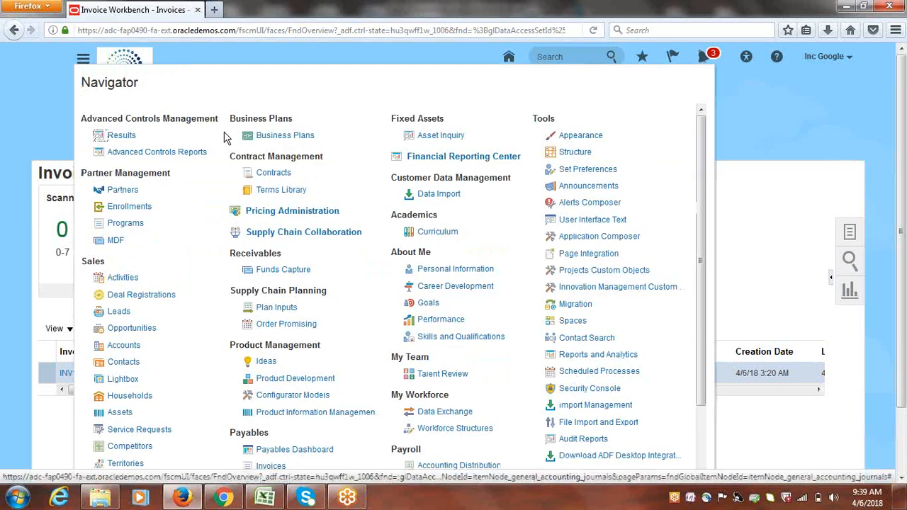
left_click_drag(705, 229, 704, 318)
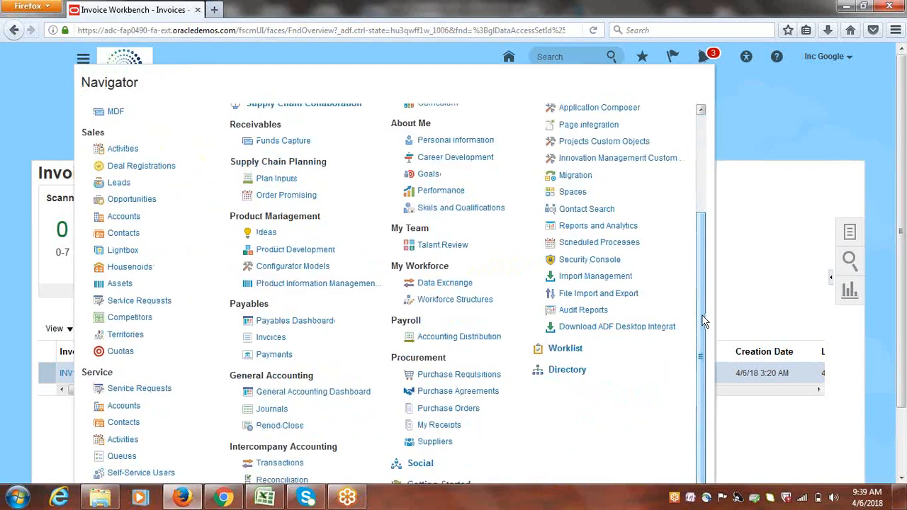
left_click(268, 410)
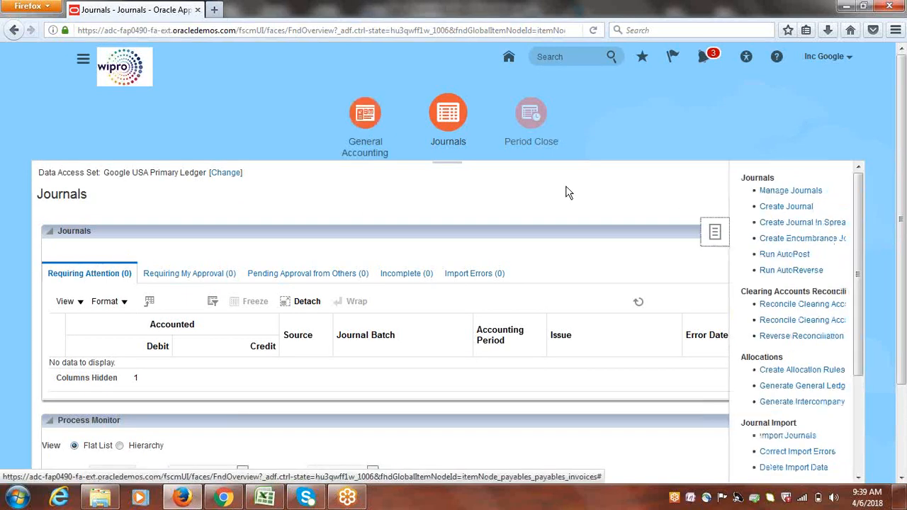
Return to the Payables > Invoices work area from the Navigator
left_click(83, 61)
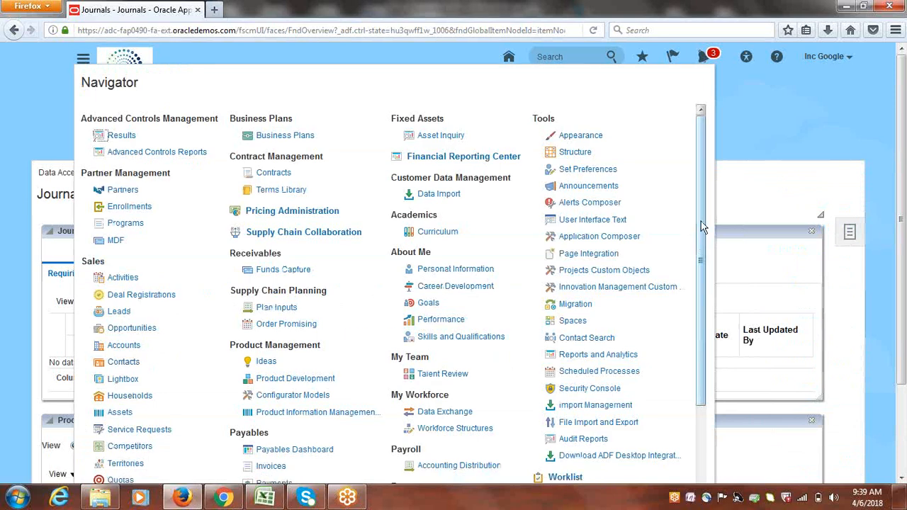
left_click_drag(701, 221, 702, 279)
left_click(262, 390)
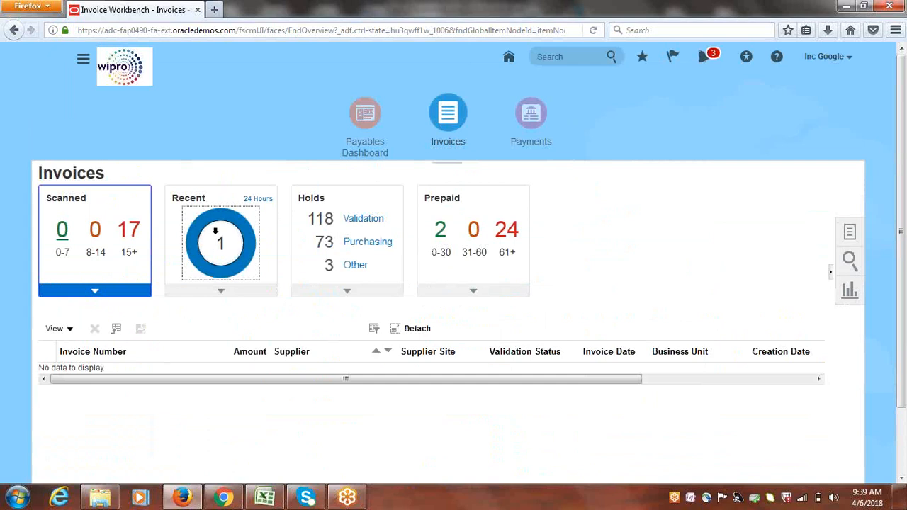
Reopen INV1 from the Recent tile to review its 25,000.00 USD paid status
left_click(217, 241)
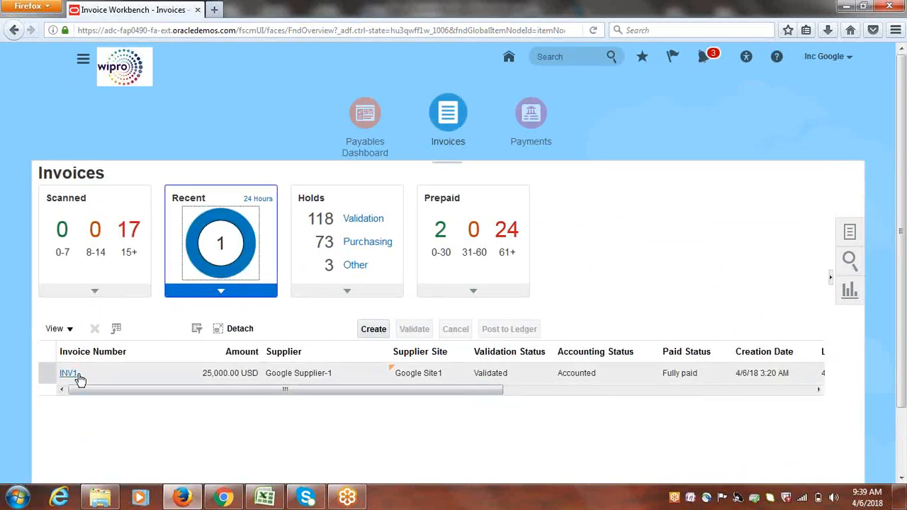
left_click(69, 373)
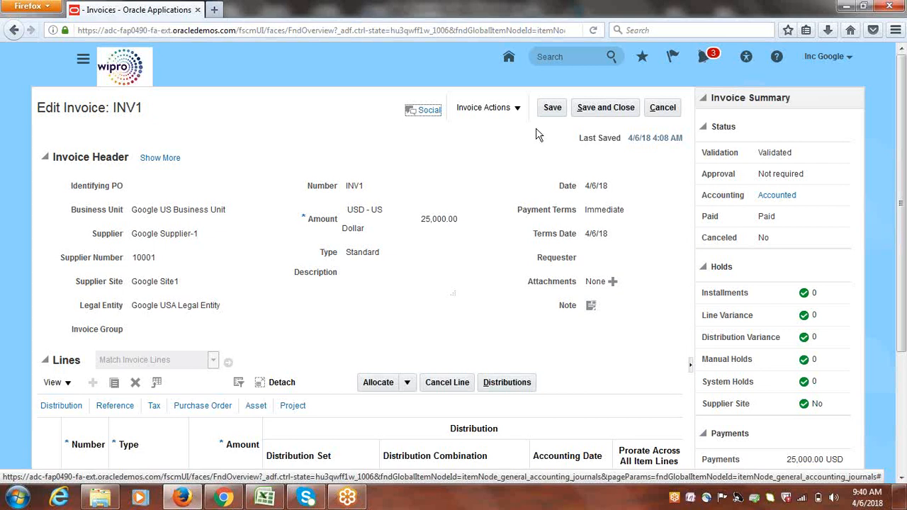
Cancel INV1's edit page to return to the Invoices list
left_click(663, 107)
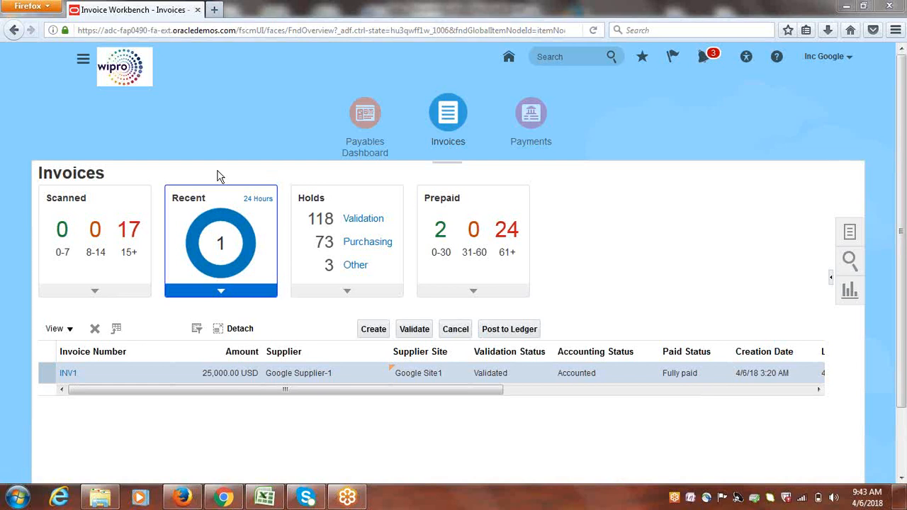
left_click(68, 374)
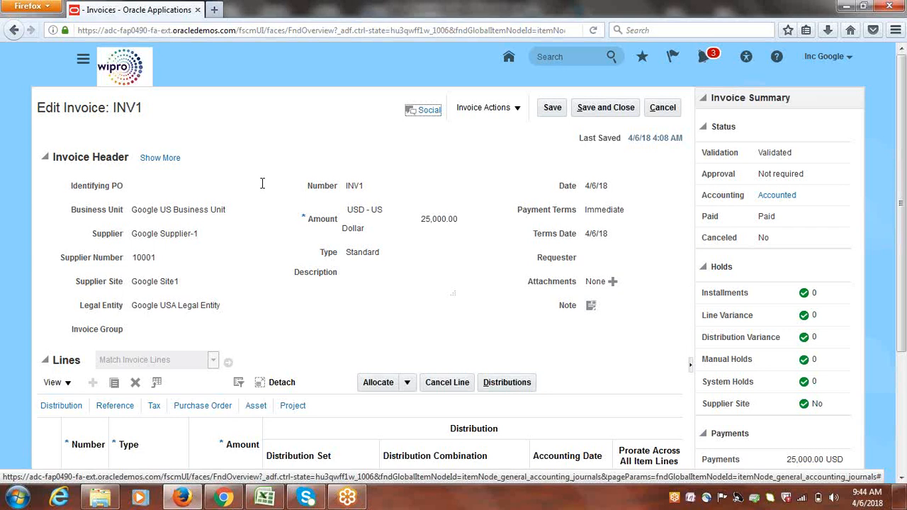
left_click(667, 110)
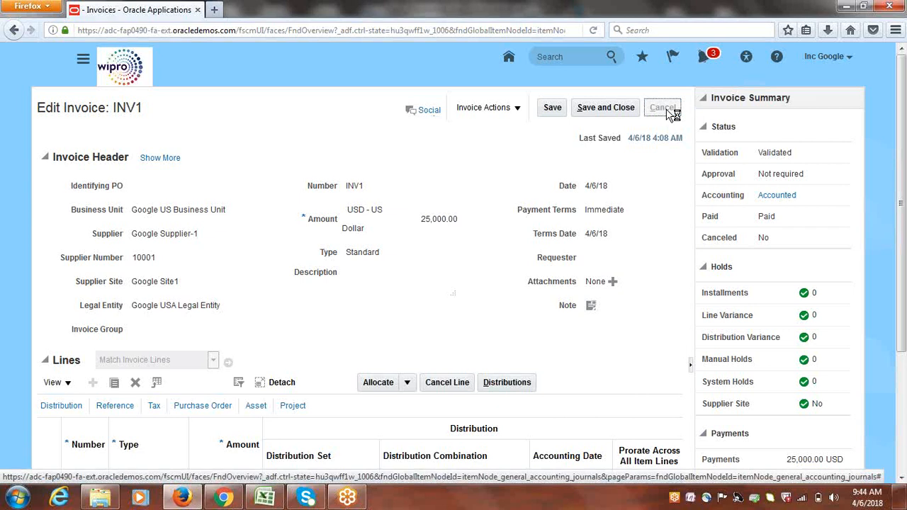